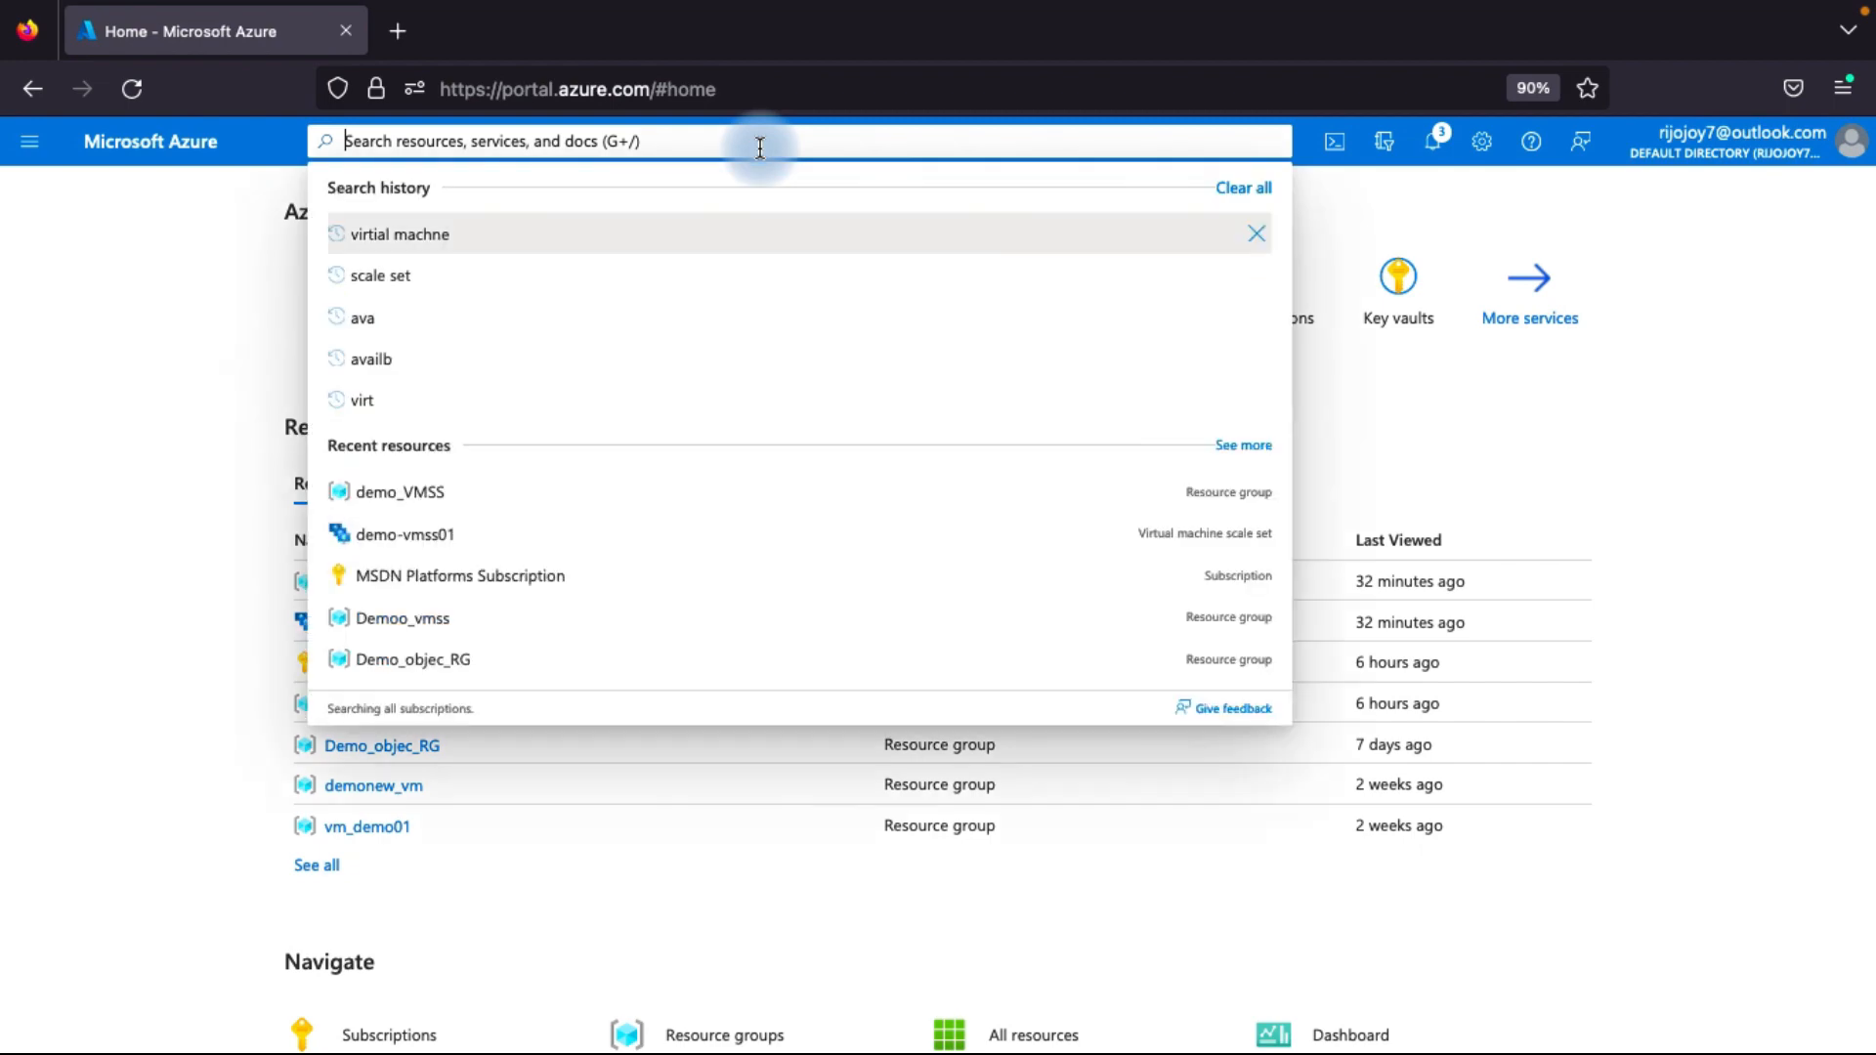
{"action": "type", "text": "vi"}
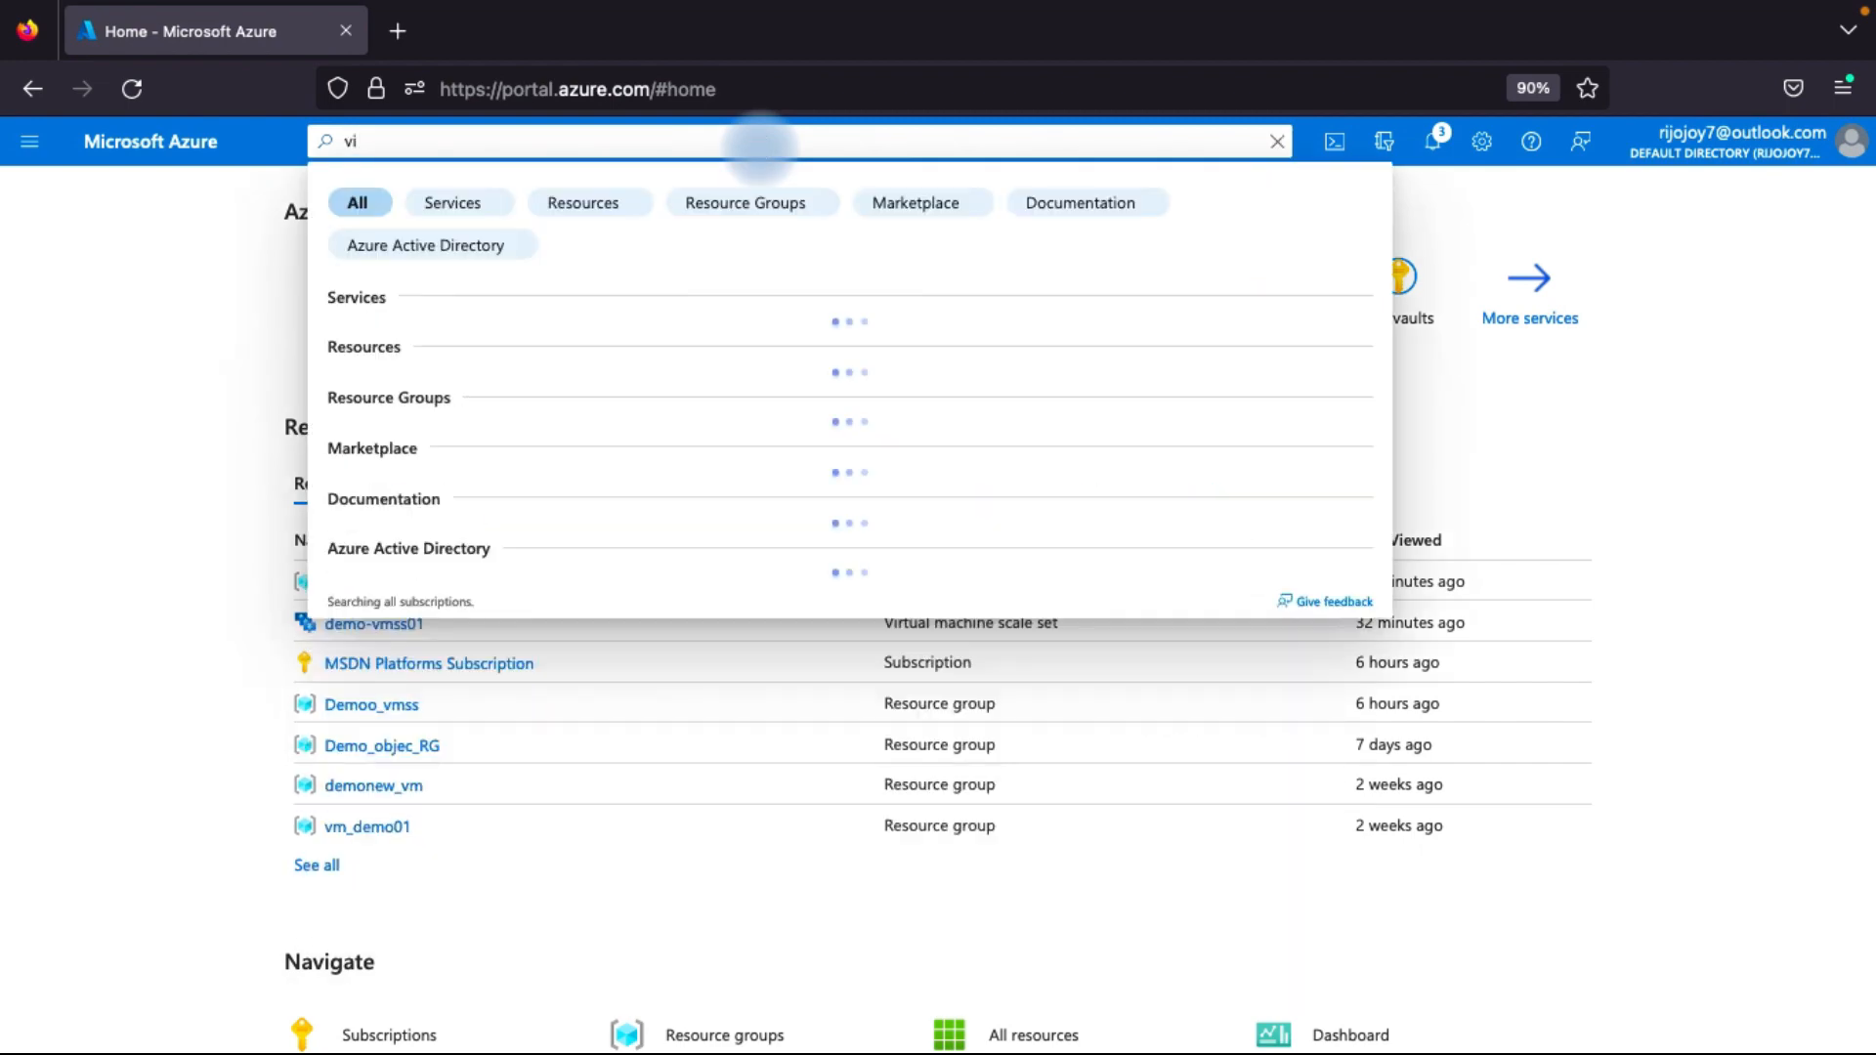
{"action": "key", "text": "BackSpace"}
{"action": "key", "text": "BackSpace"}
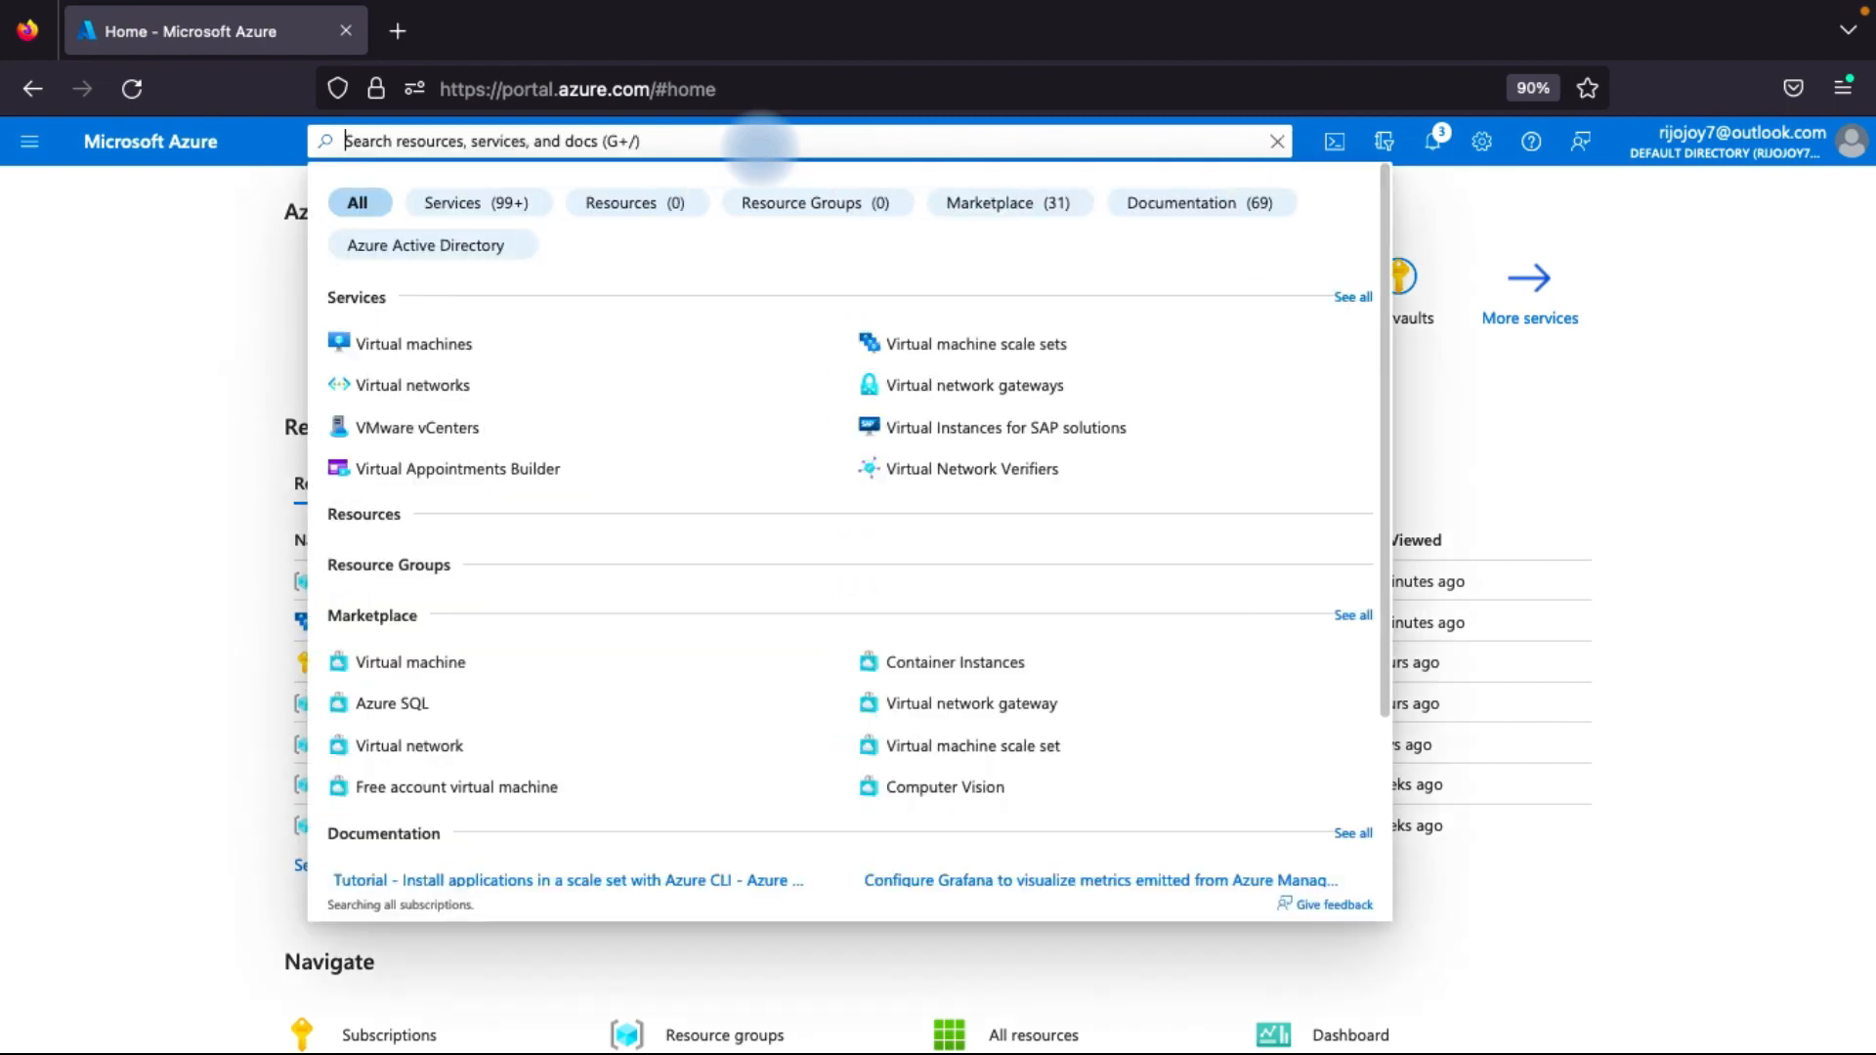
{"action": "left_click", "coordinate": [66, 280]}
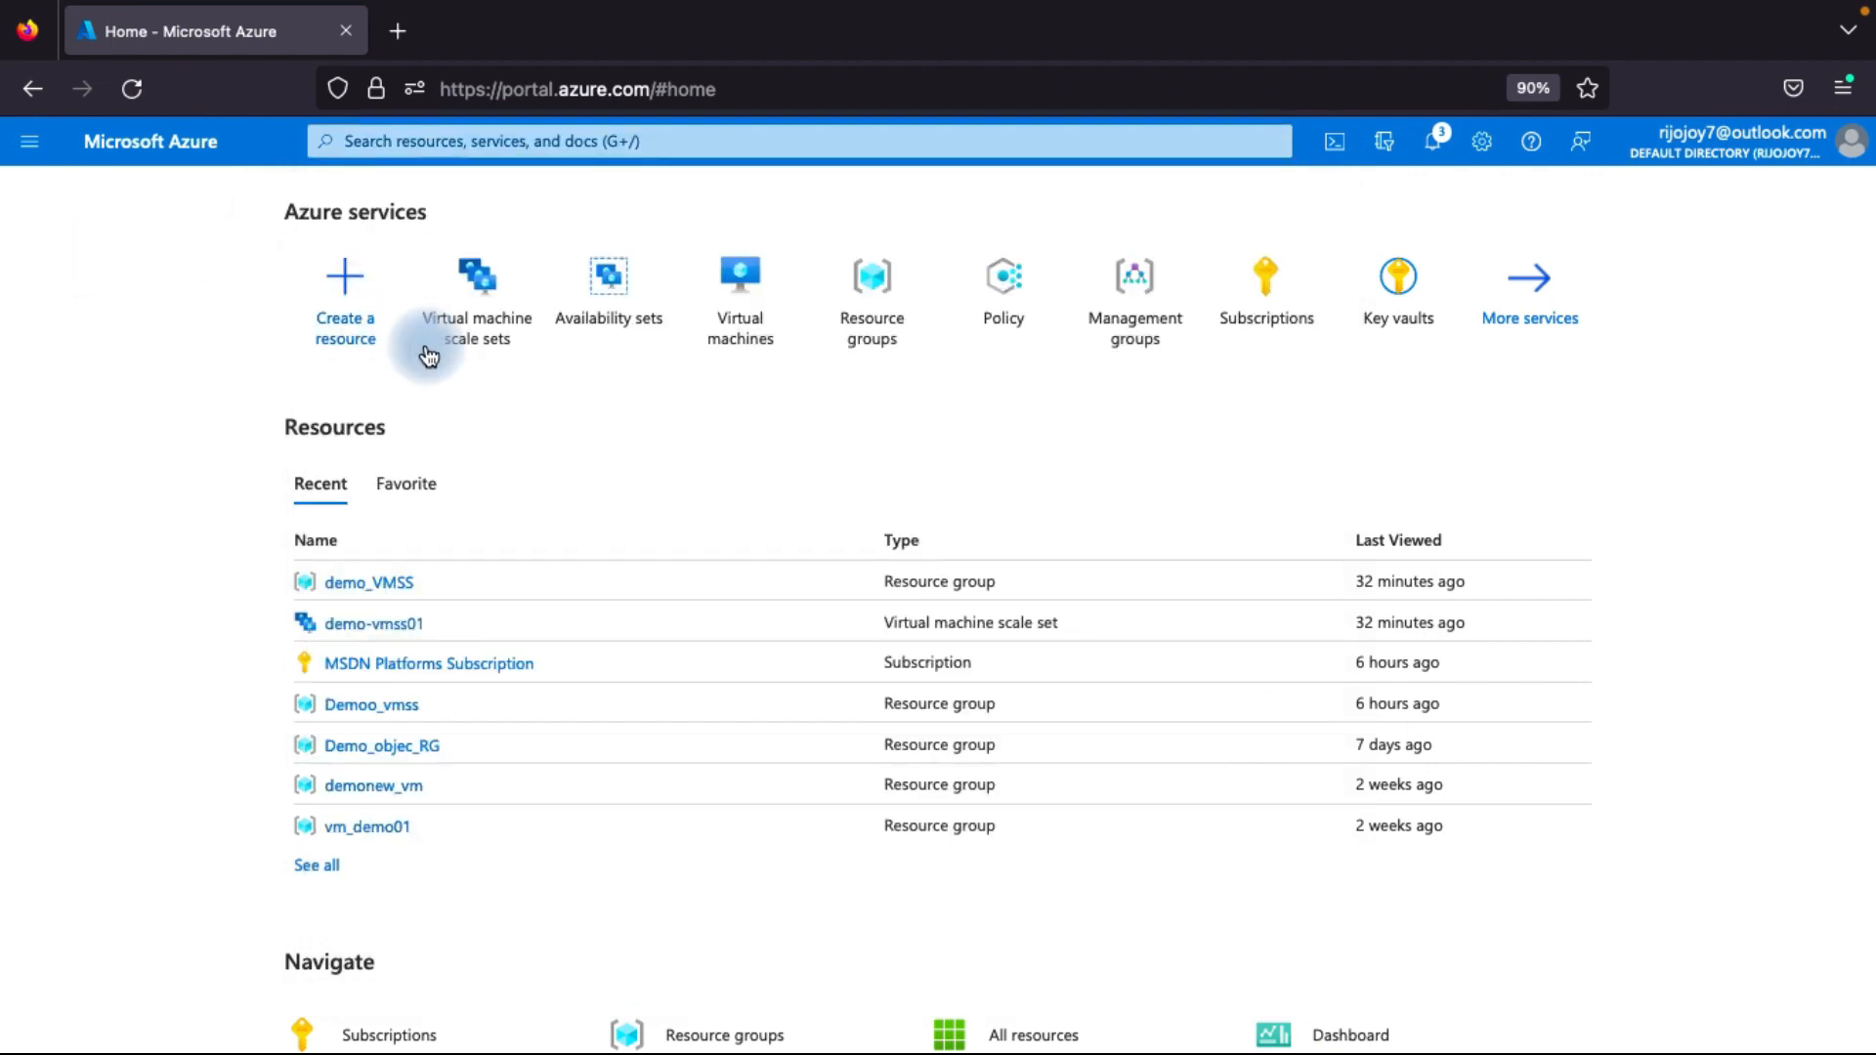
Start creating a new virtual machine scale set and assign it a new resource group named vmss_demo.
{"action": "left_click", "coordinate": [485, 322]}
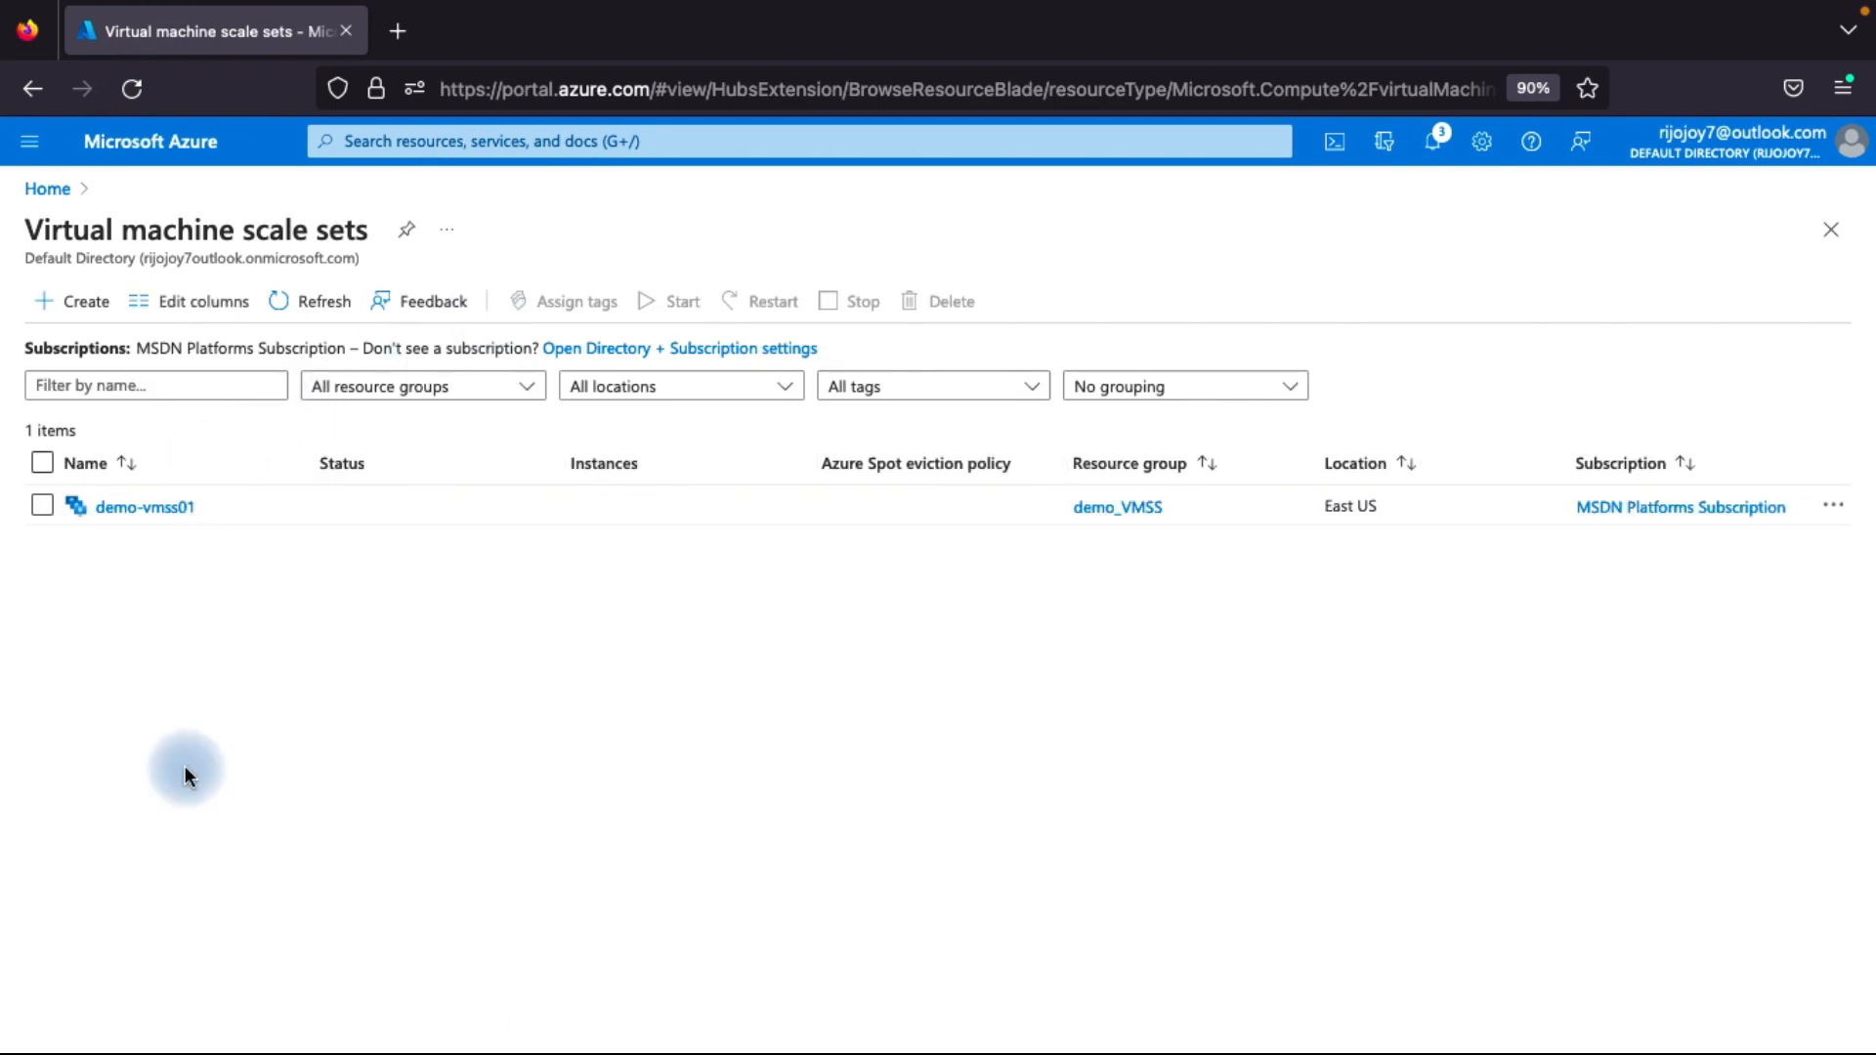
{"action": "left_click", "coordinate": [87, 307]}
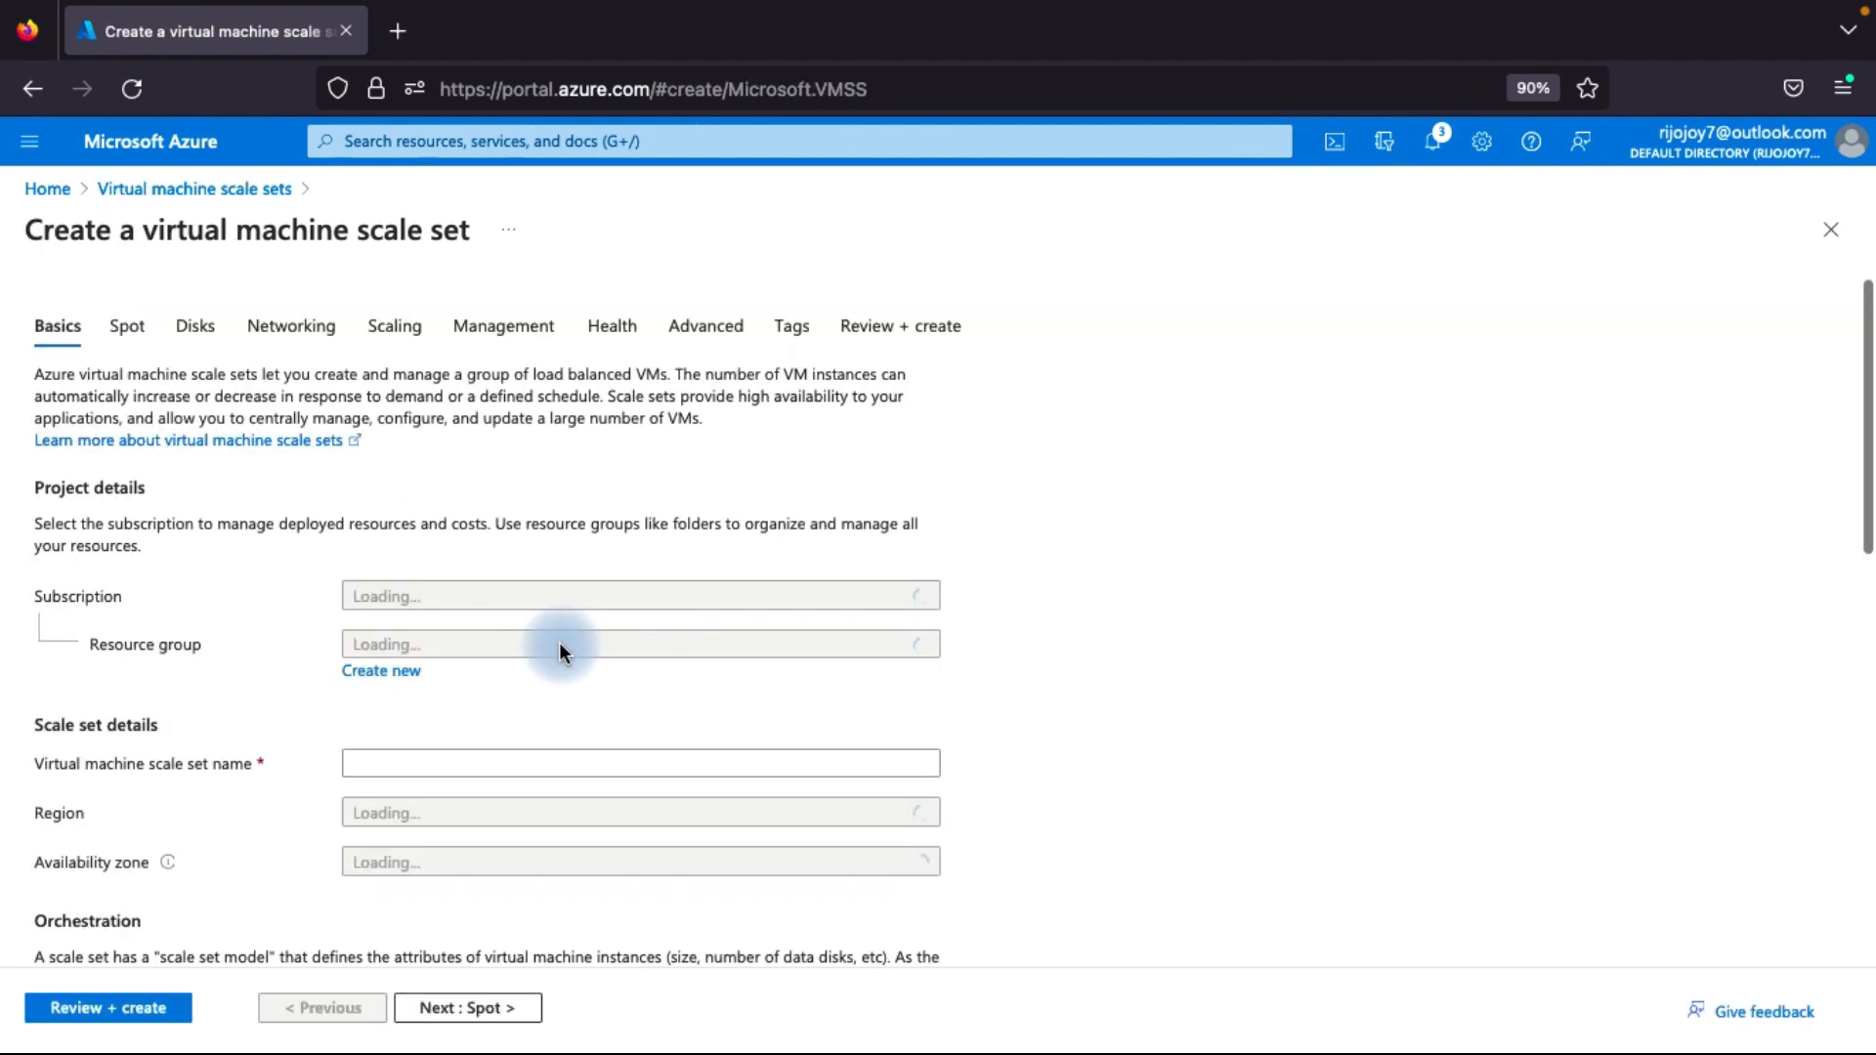
{"action": "scroll", "coordinate": [525, 725], "scroll_direction": "down", "scroll_amount": 1}
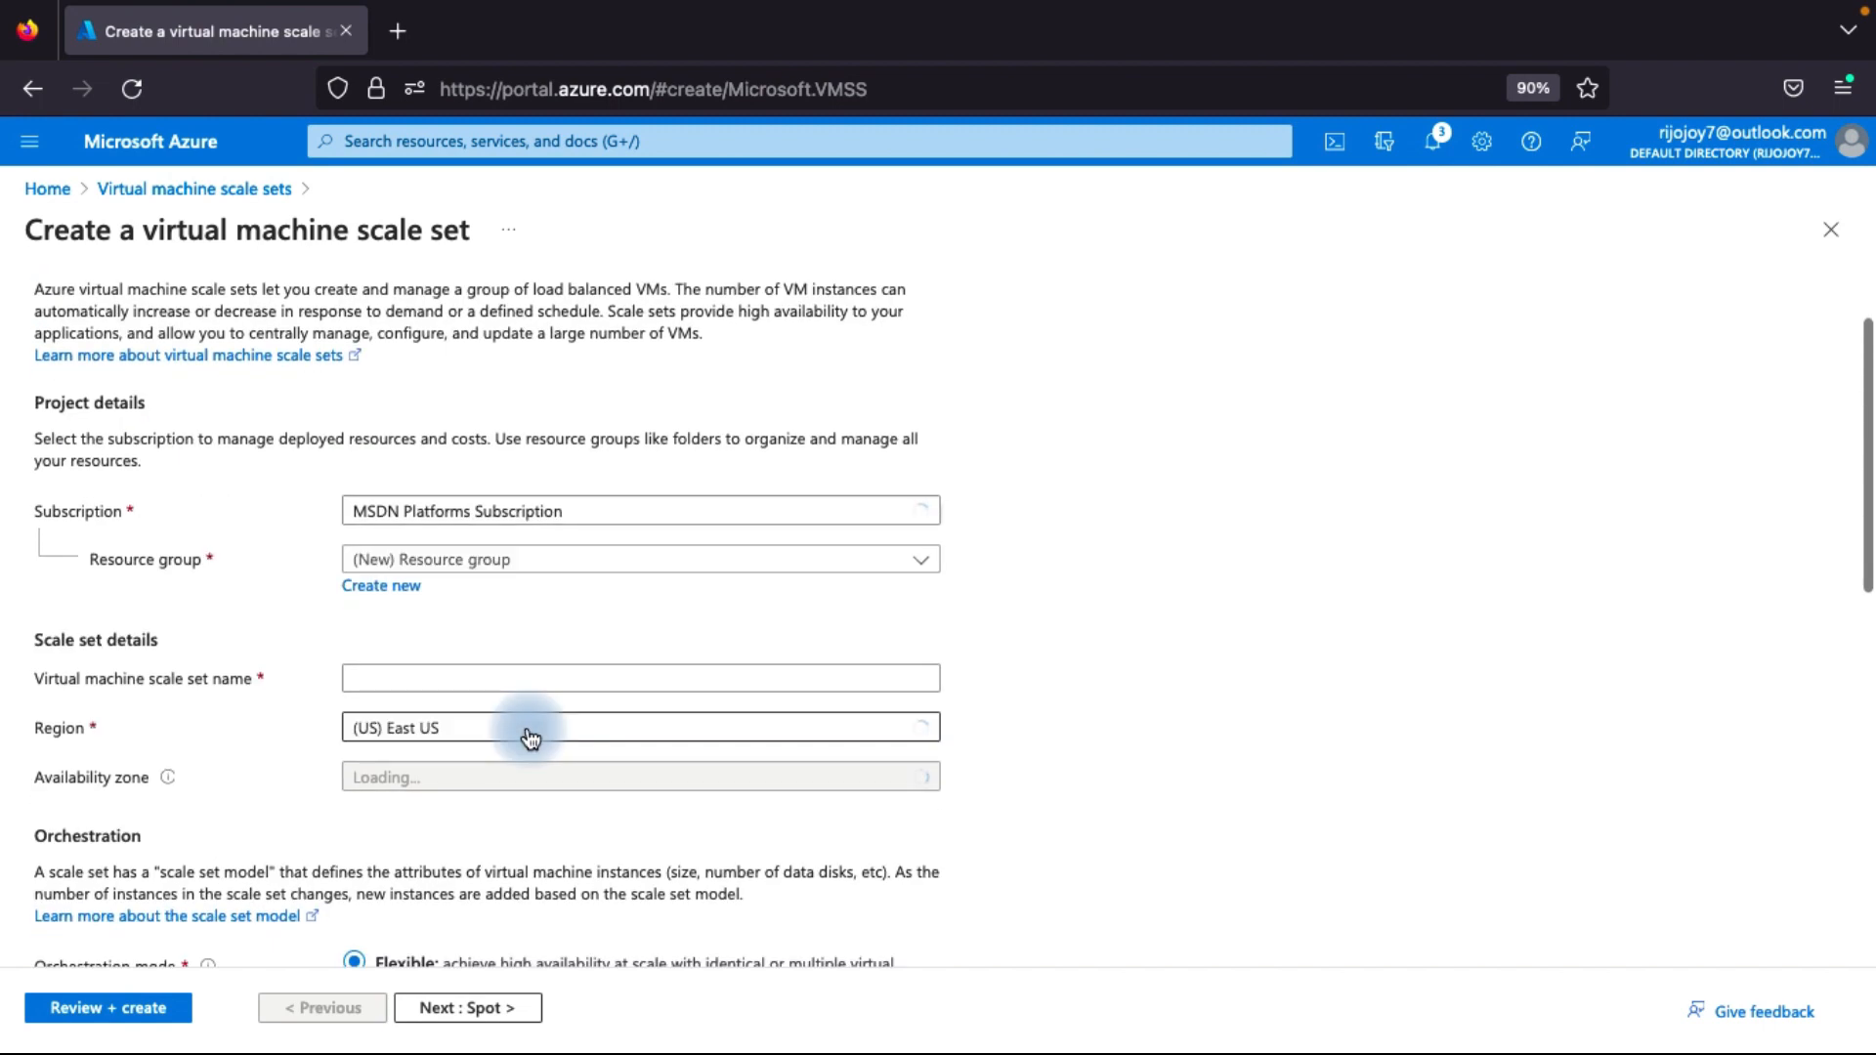
{"action": "left_click", "coordinate": [403, 593]}
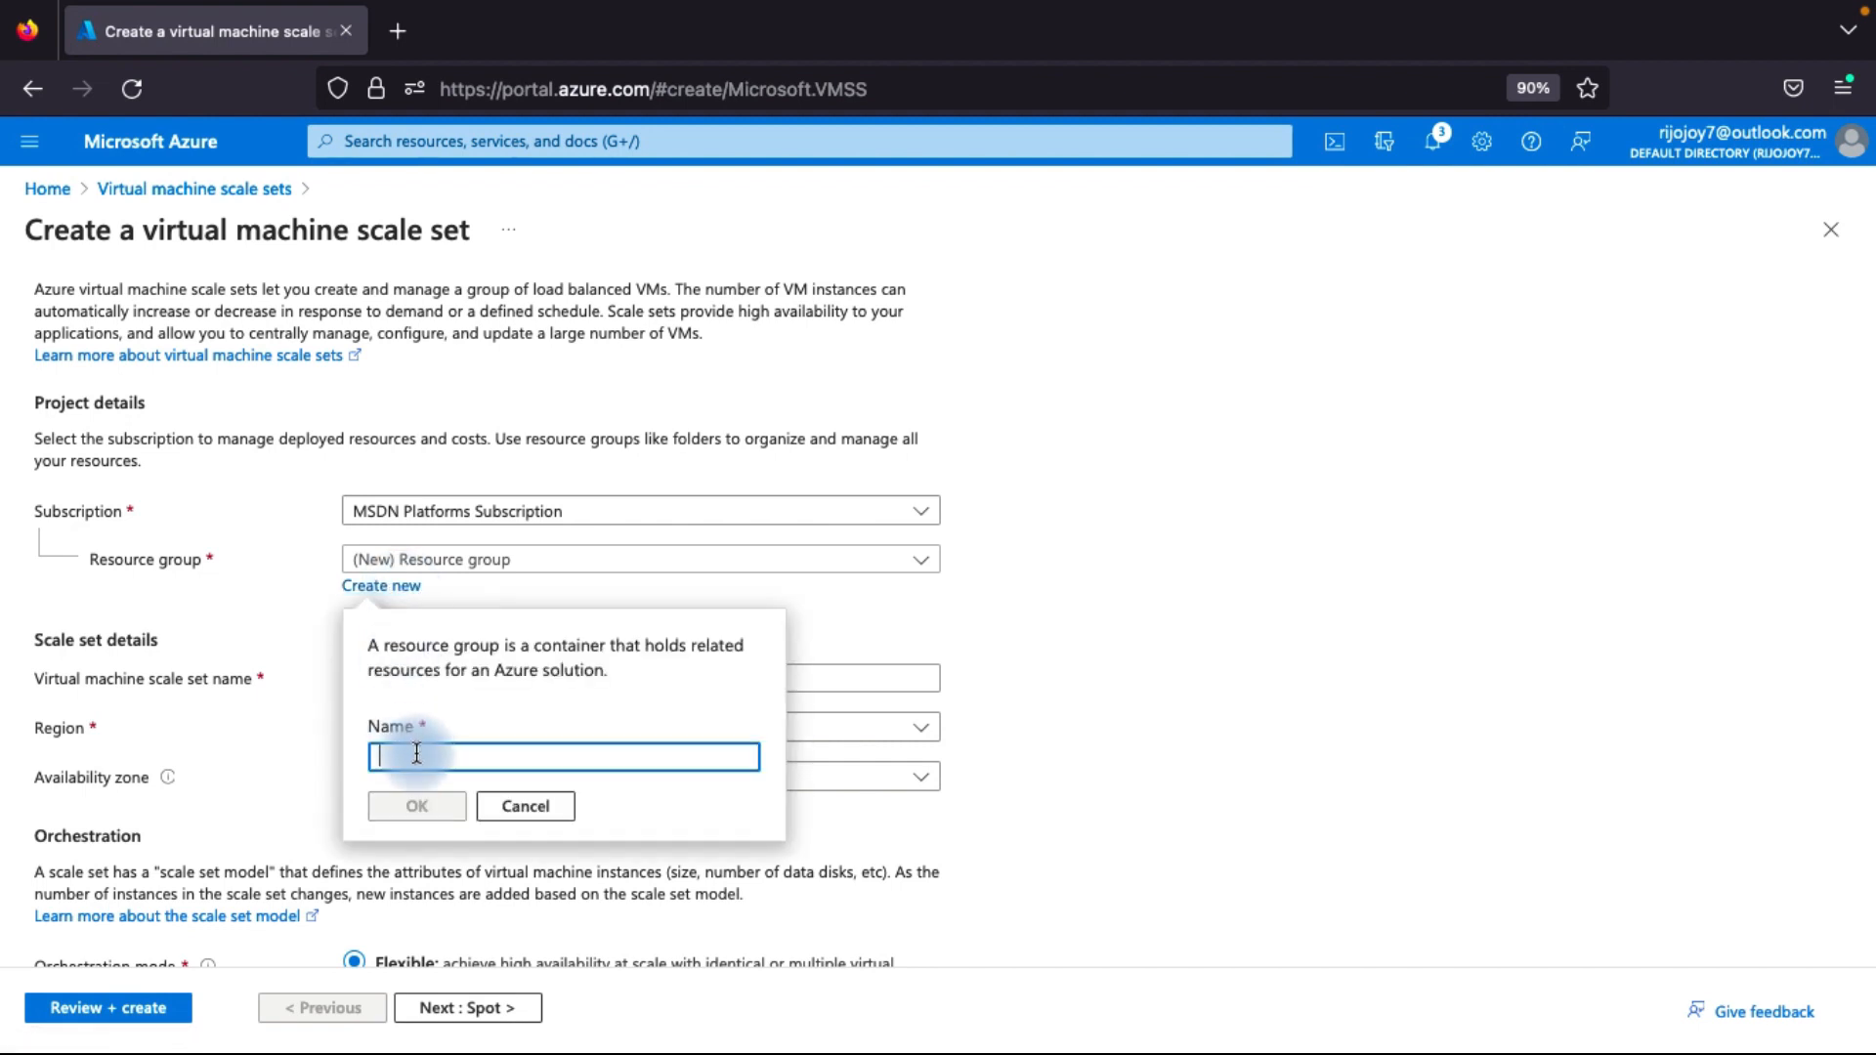
{"action": "type", "text": "vmss"}
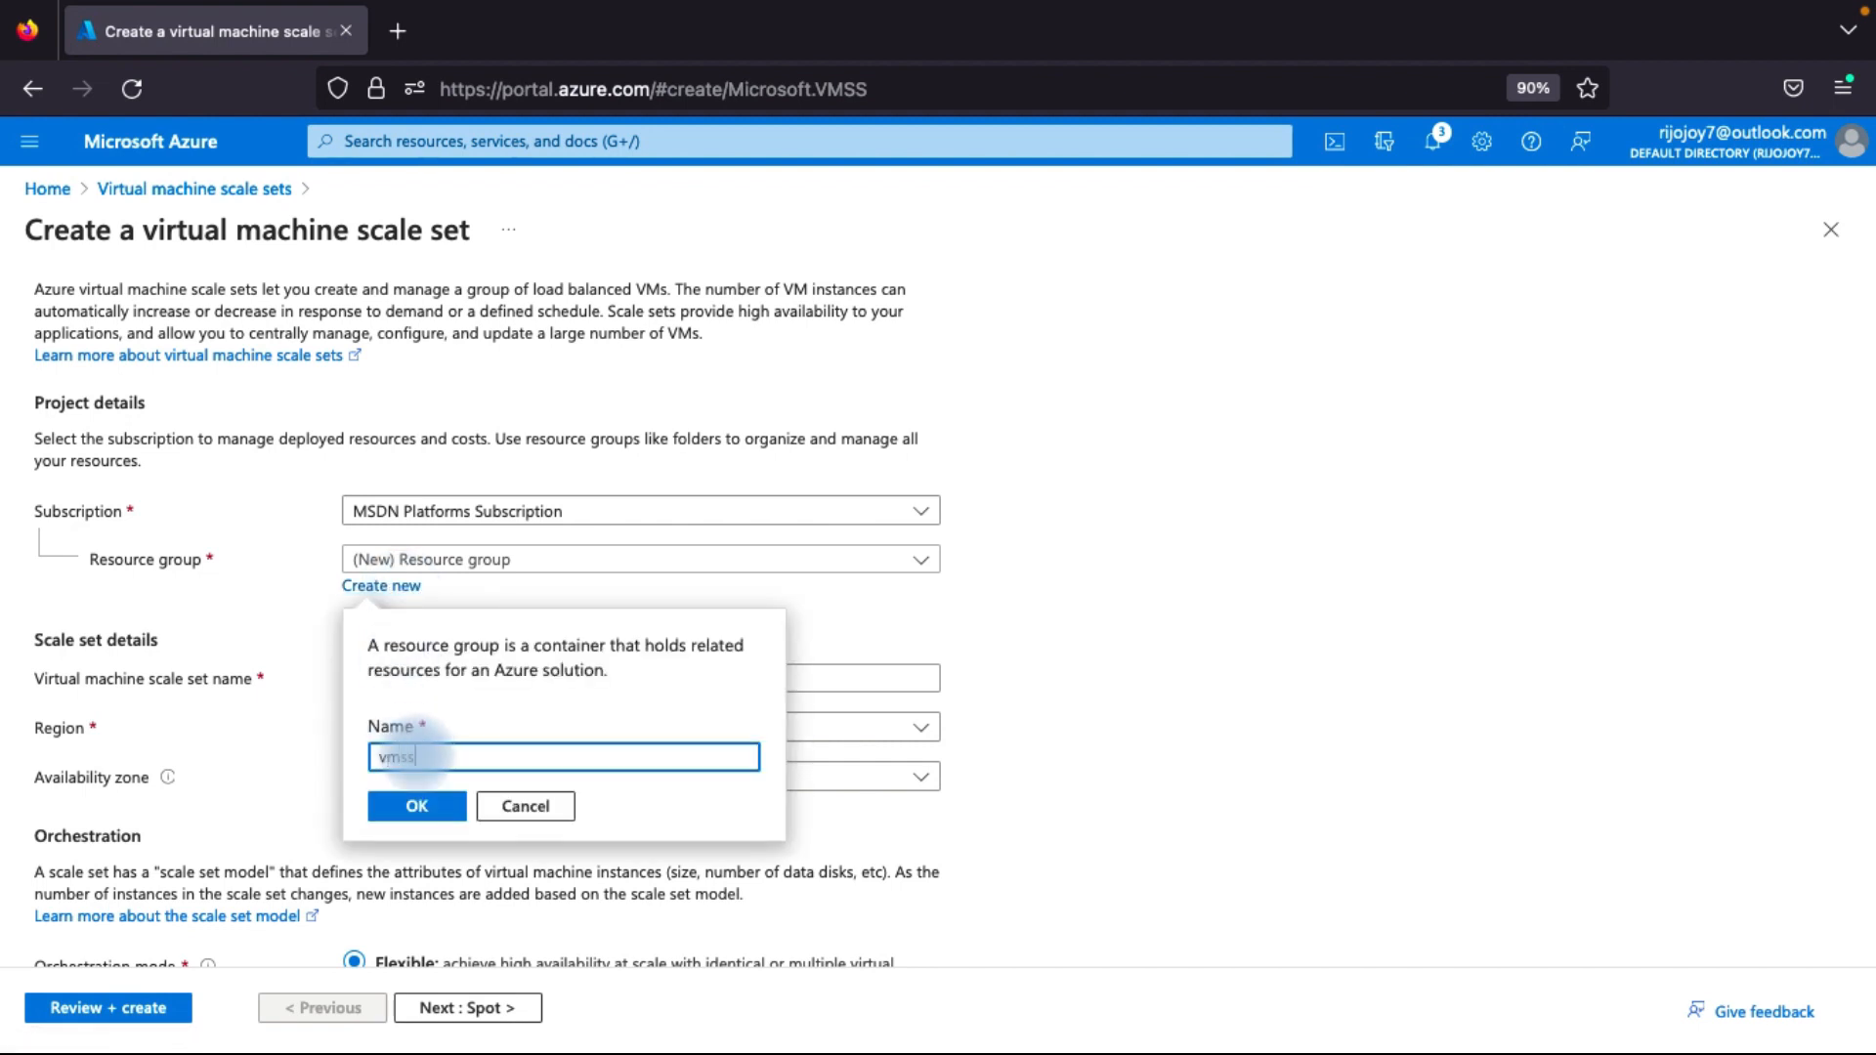
{"action": "type", "text": "_demo"}
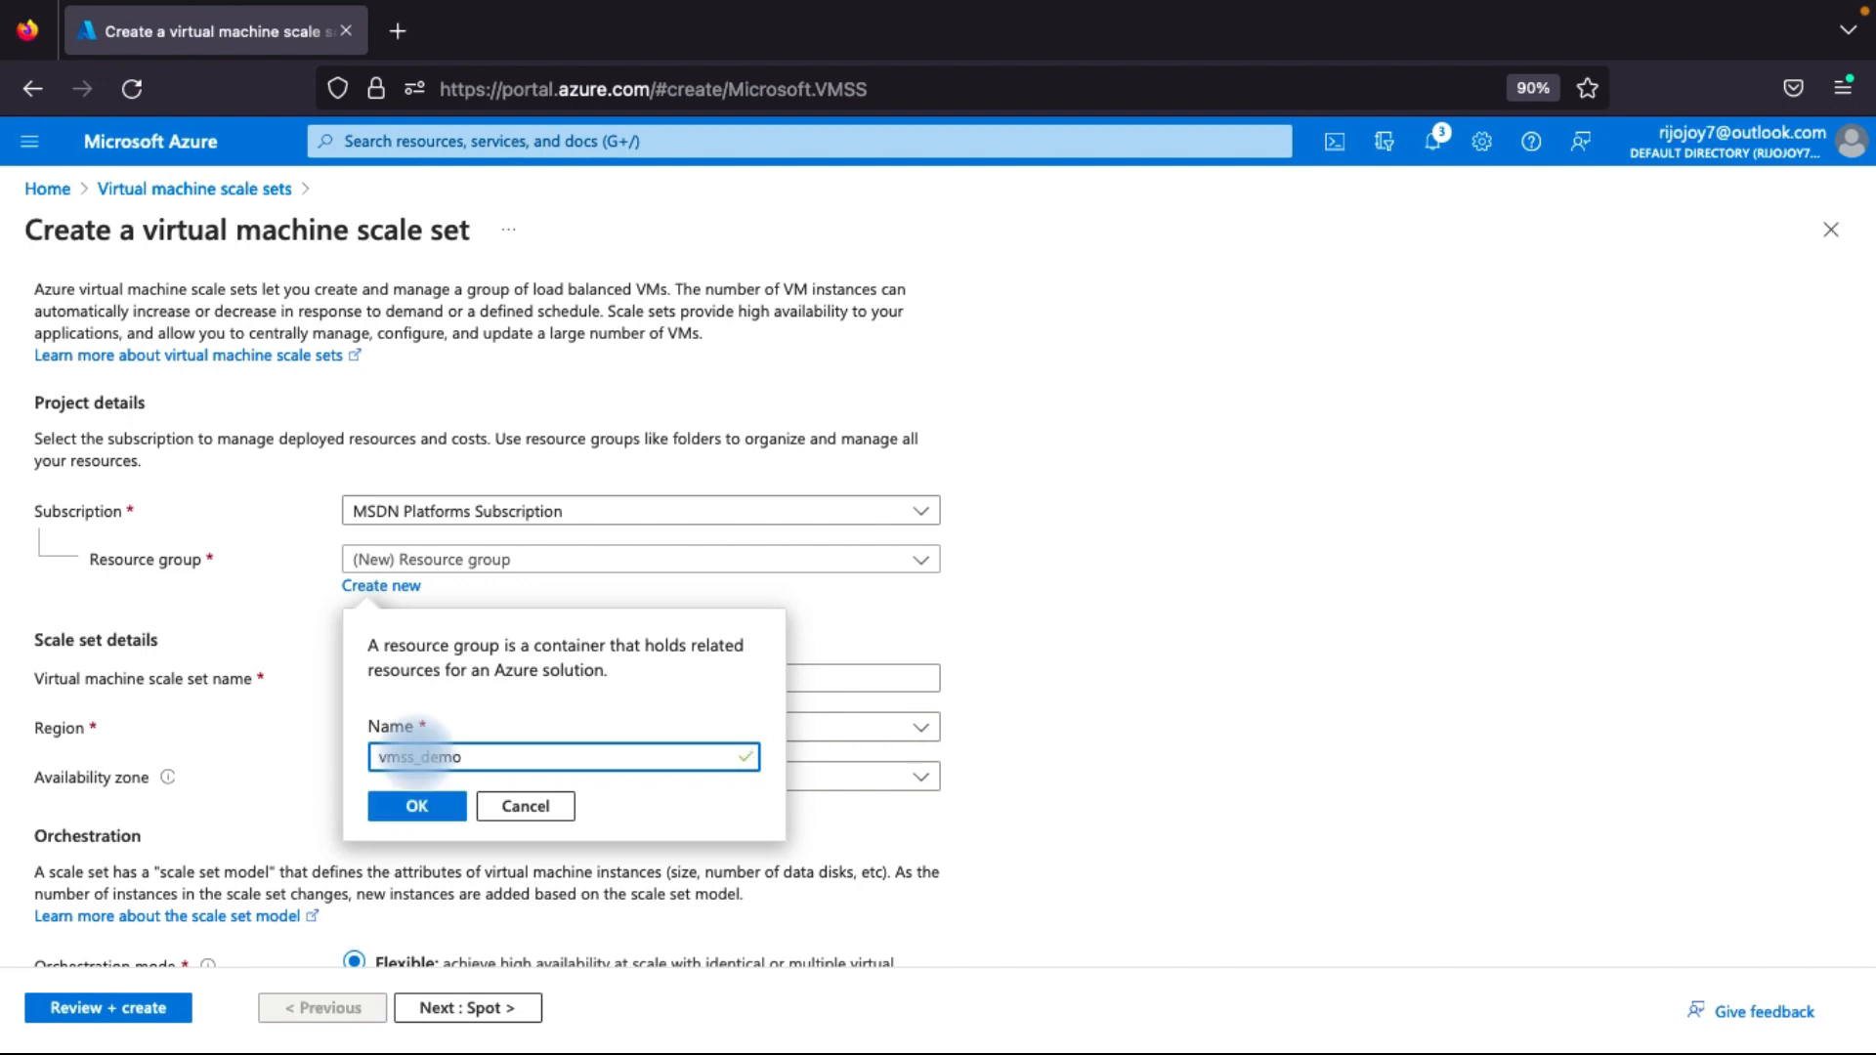
{"action": "left_click", "coordinate": [404, 803]}
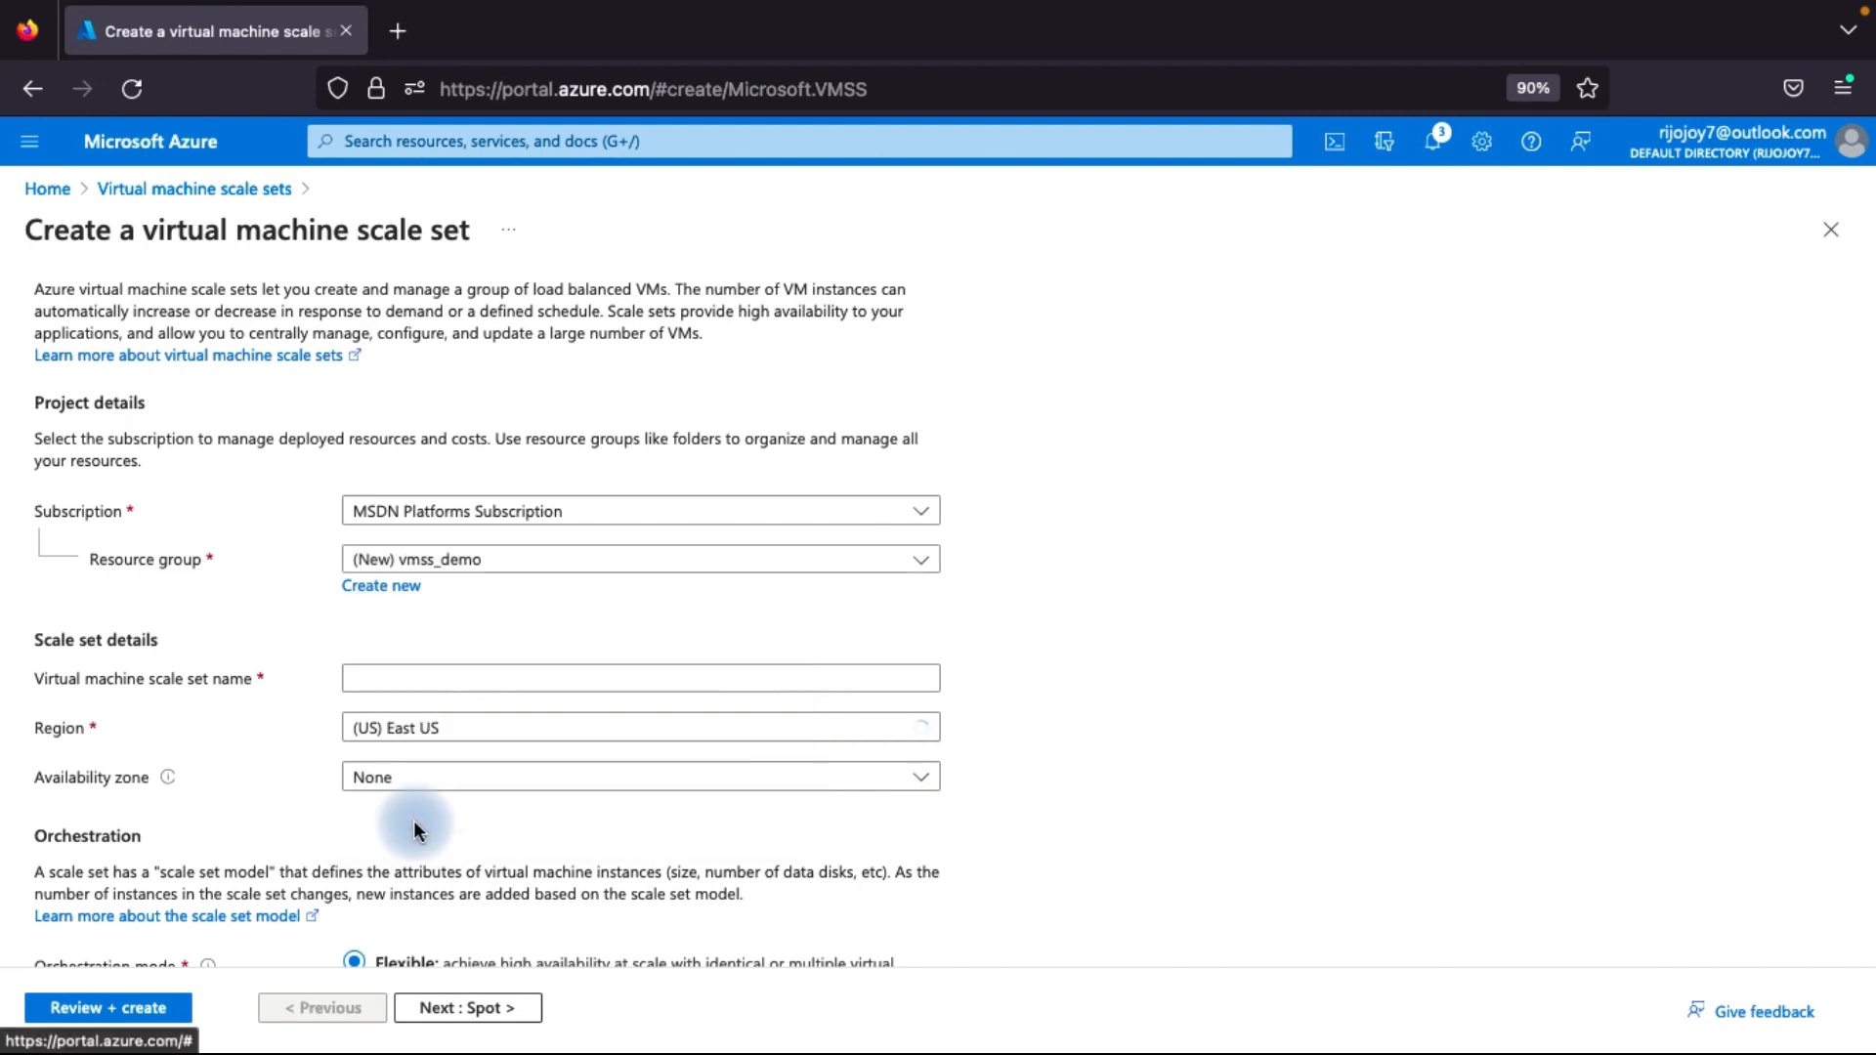
Name the virtual machine scale set vmss-01.
{"action": "scroll", "coordinate": [412, 758], "scroll_direction": "down", "scroll_amount": 1}
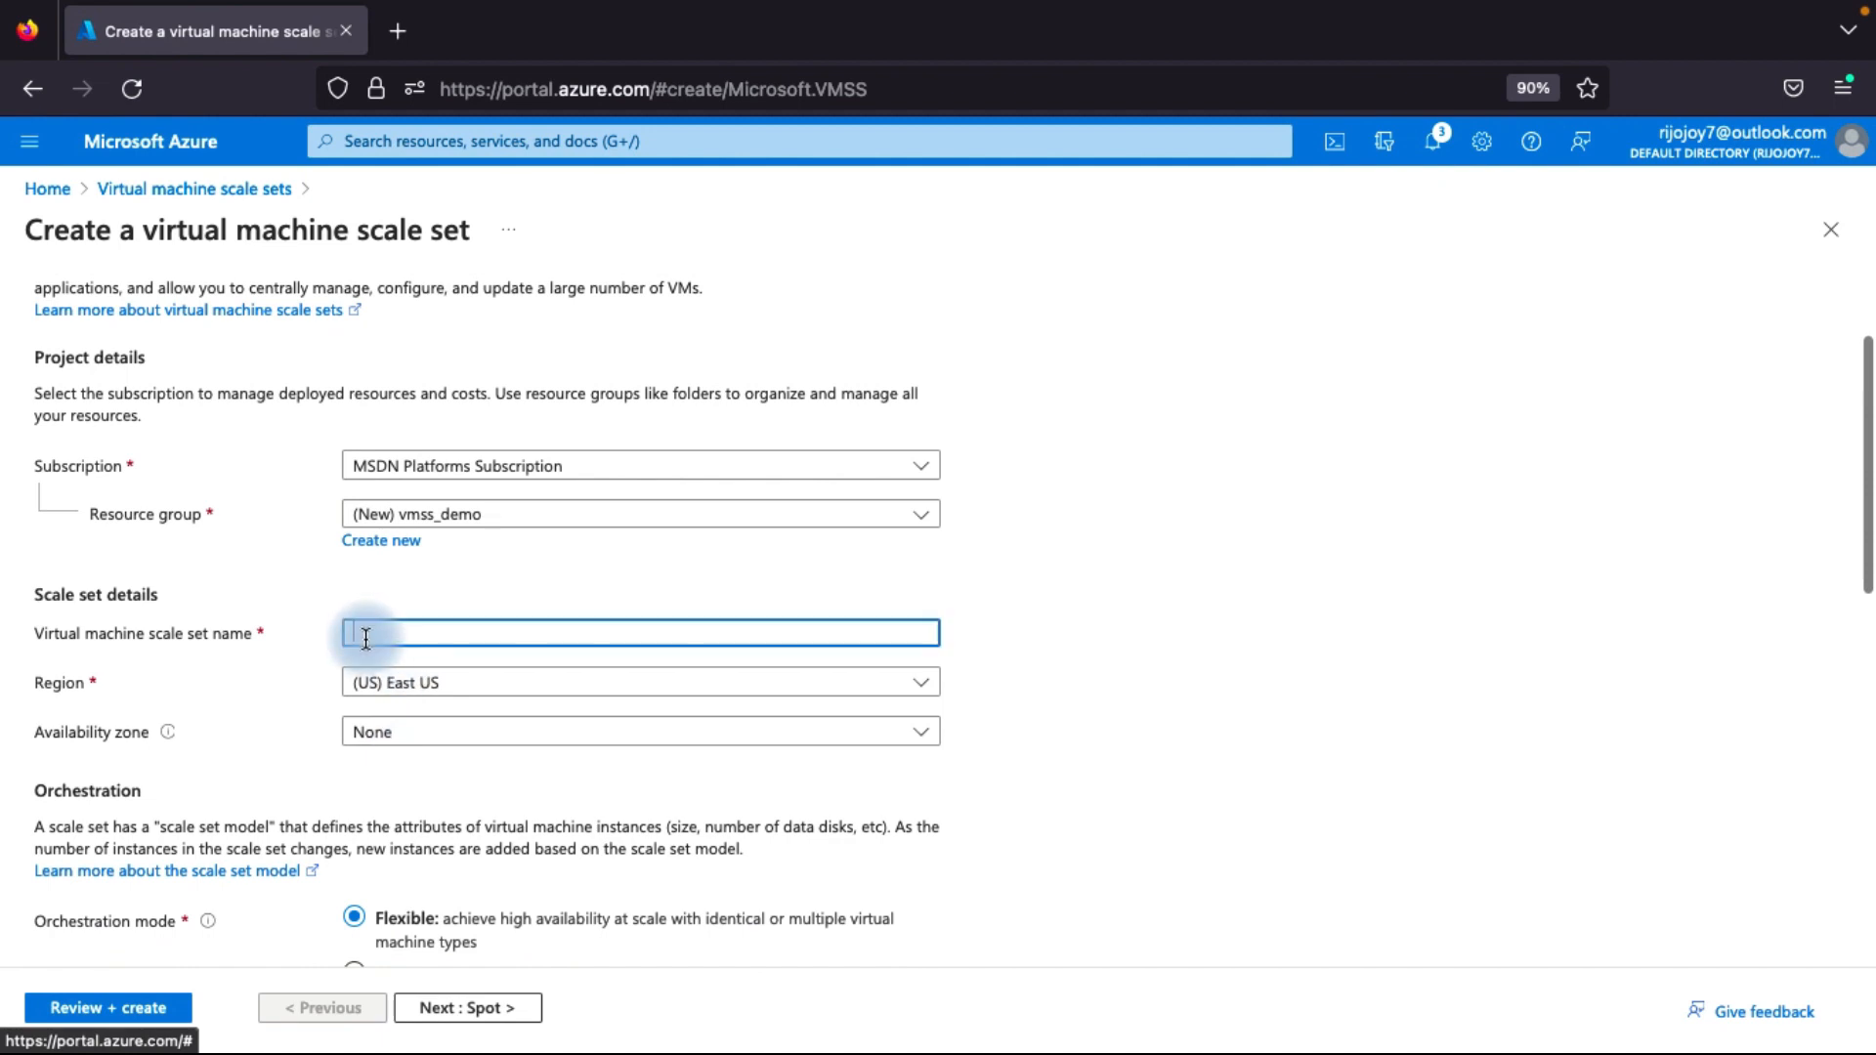
{"action": "left_click", "coordinate": [365, 638]}
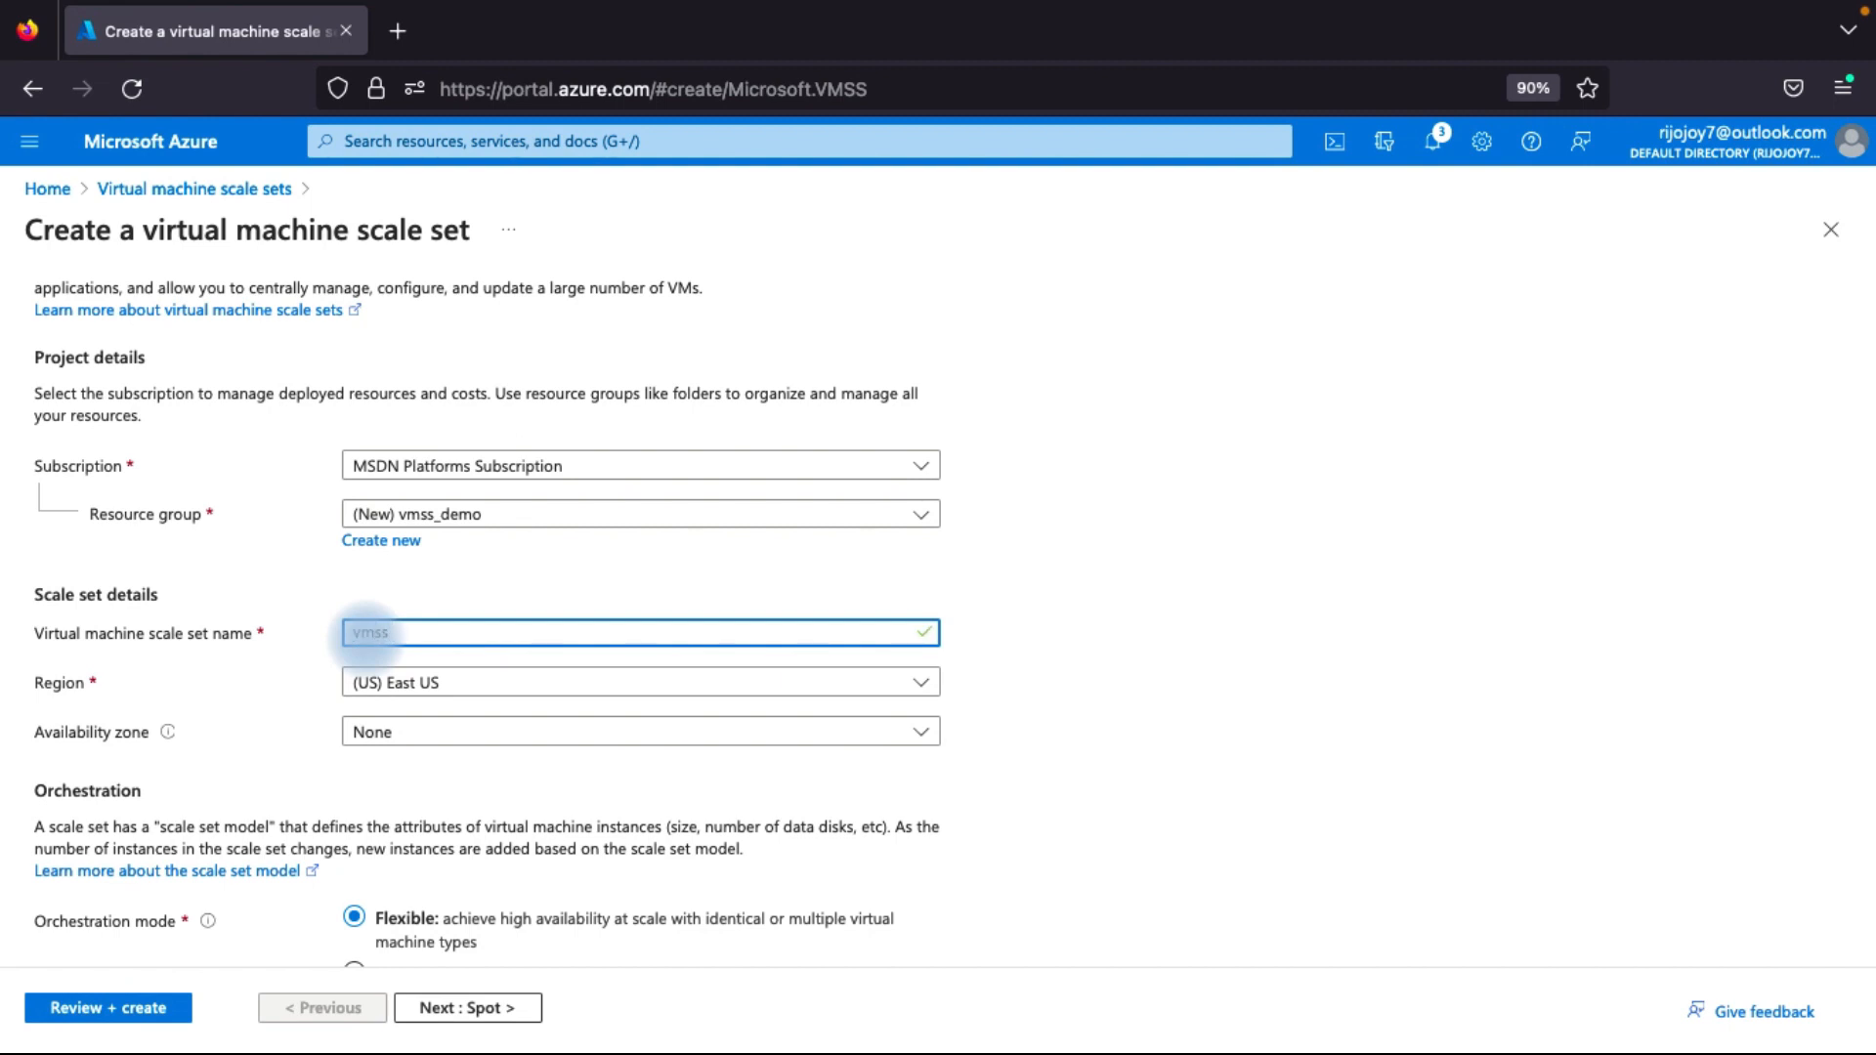
{"action": "type", "text": "01"}
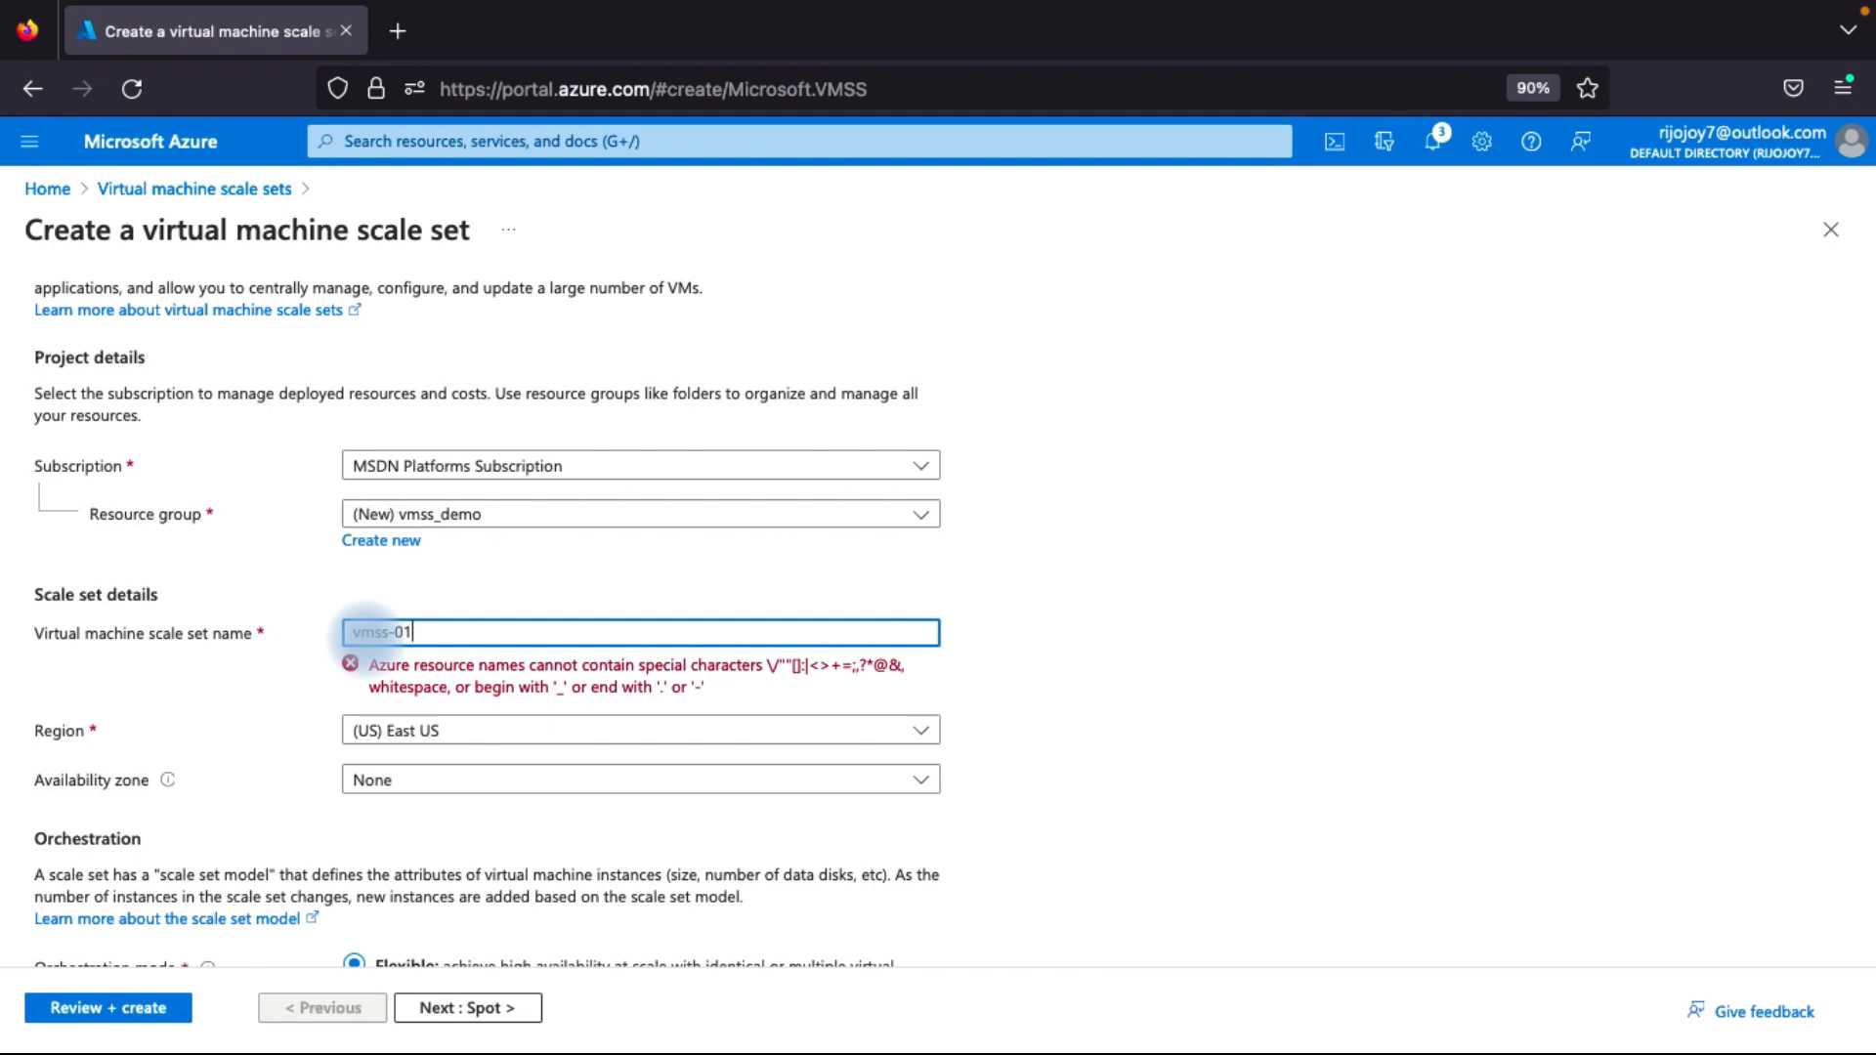
Assign the scale set to availability zones 1, 2 and 3.
{"action": "scroll", "coordinate": [359, 712], "scroll_direction": "down", "scroll_amount": 1}
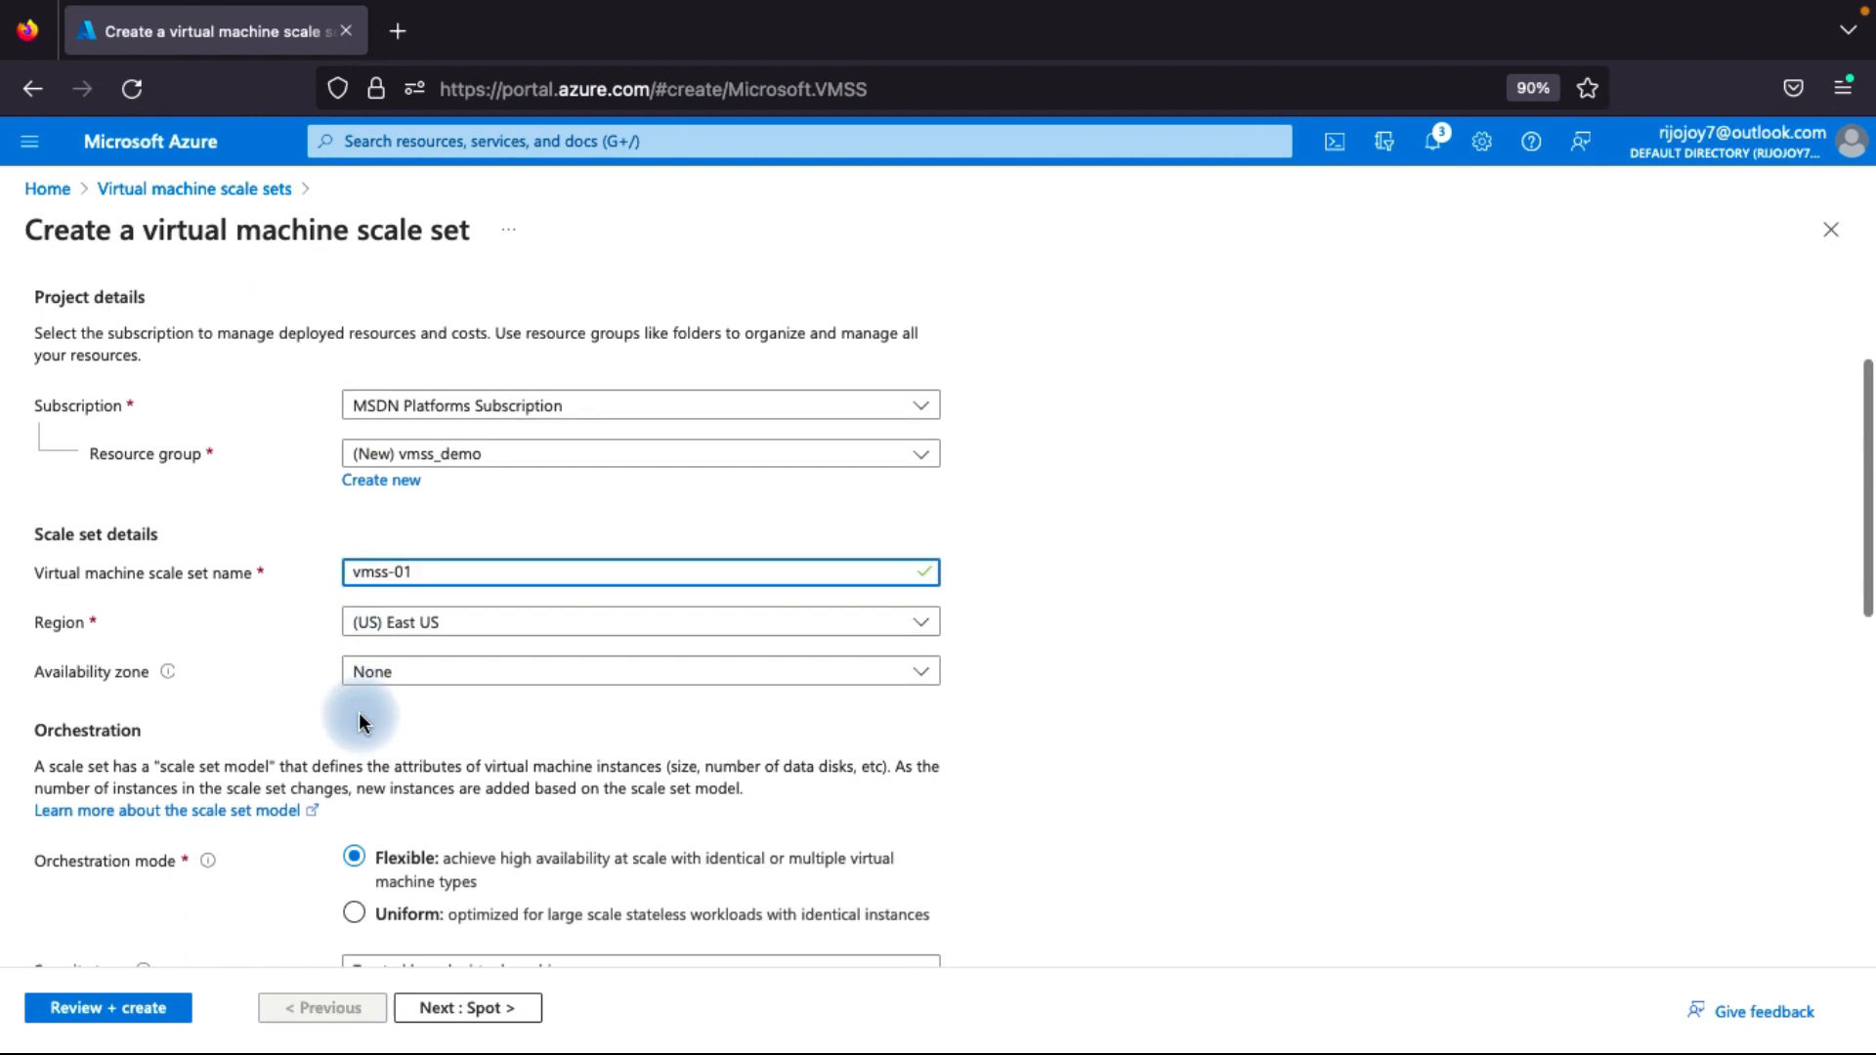
{"action": "scroll", "coordinate": [369, 687], "scroll_direction": "down", "scroll_amount": 1}
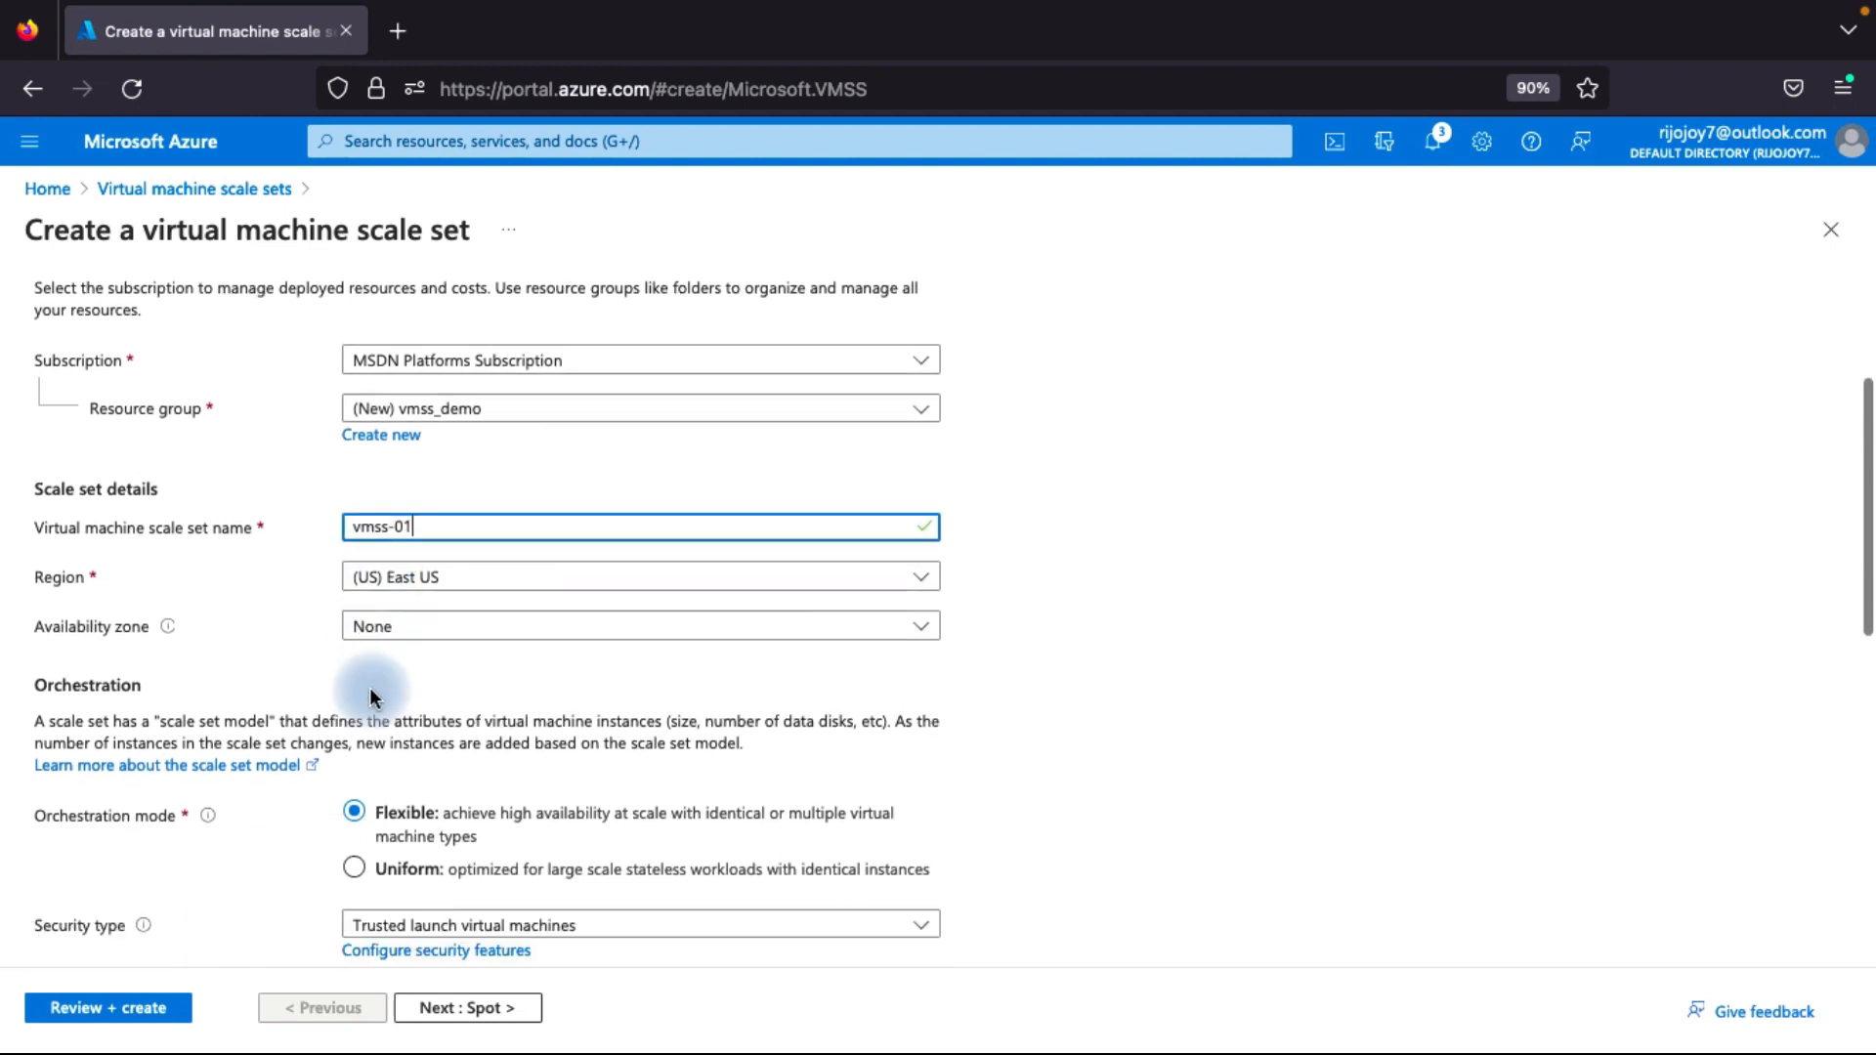
{"action": "left_click", "coordinate": [388, 625]}
{"action": "left_click", "coordinate": [363, 661]}
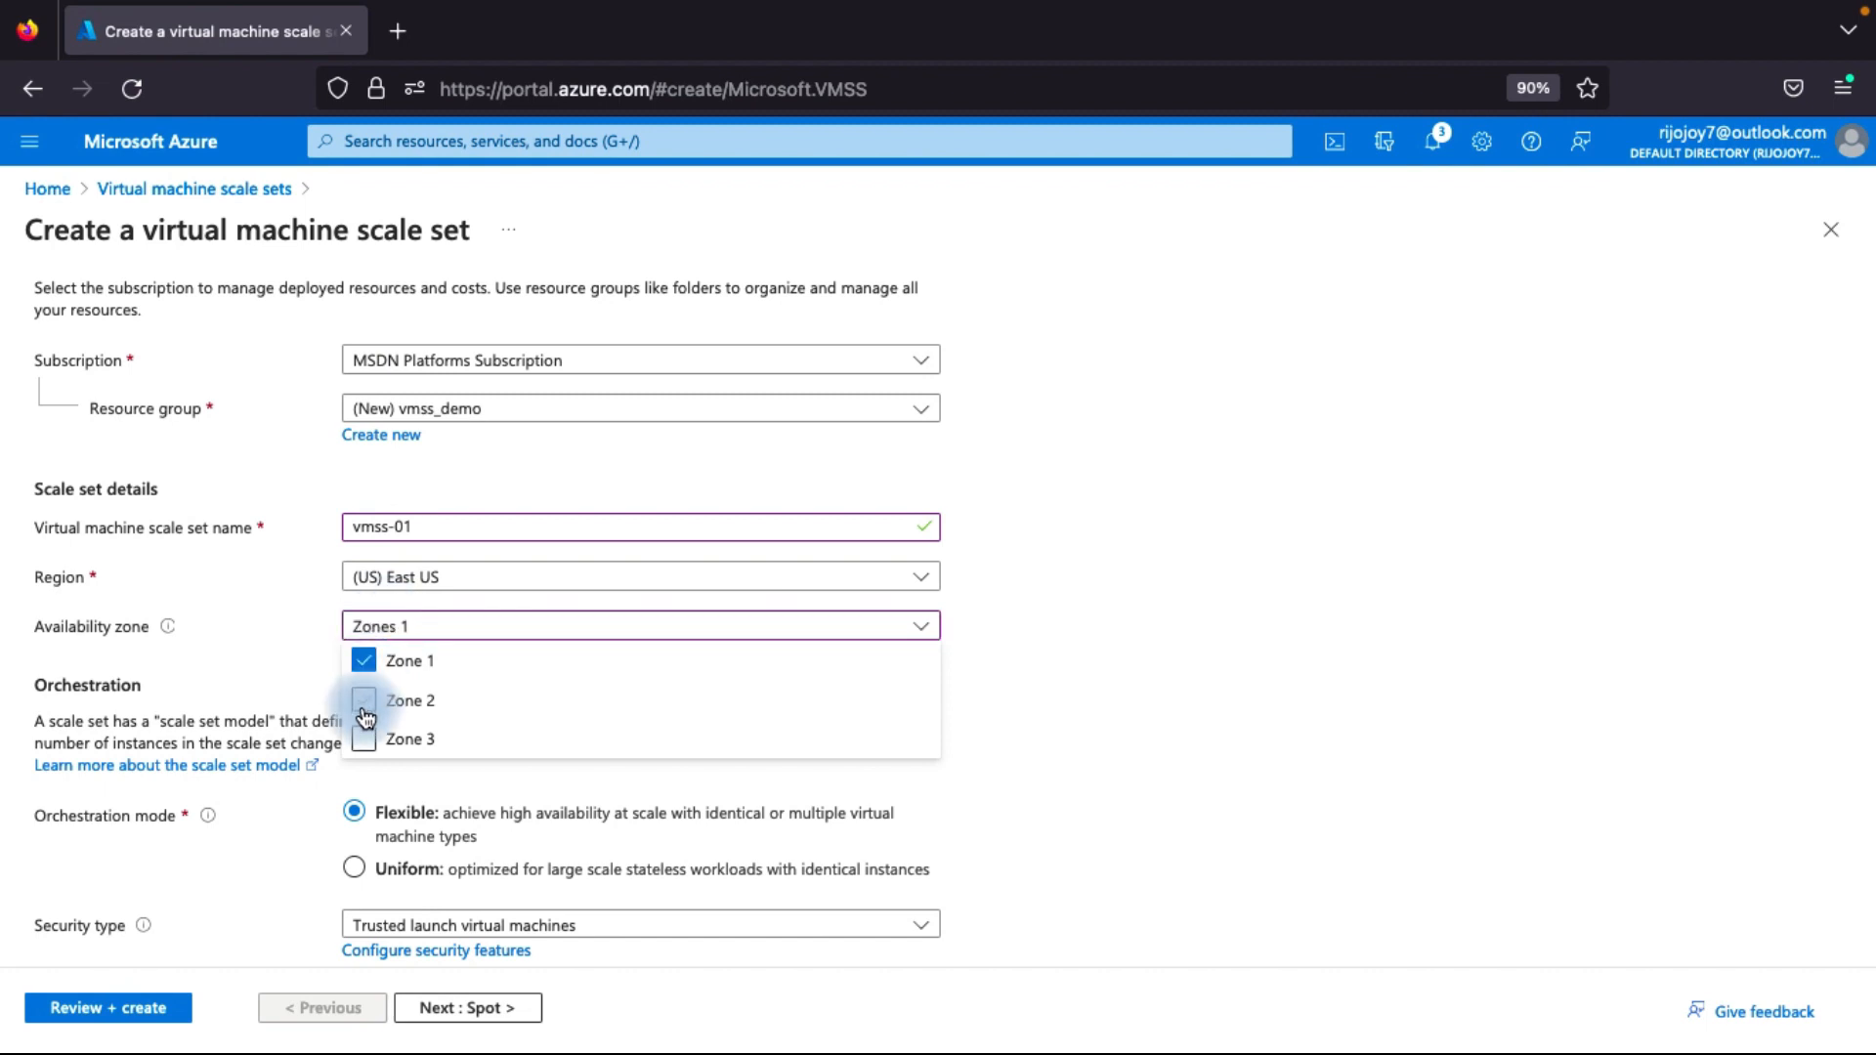
{"action": "left_click", "coordinate": [363, 699]}
{"action": "left_click", "coordinate": [363, 739]}
{"action": "left_click", "coordinate": [201, 707]}
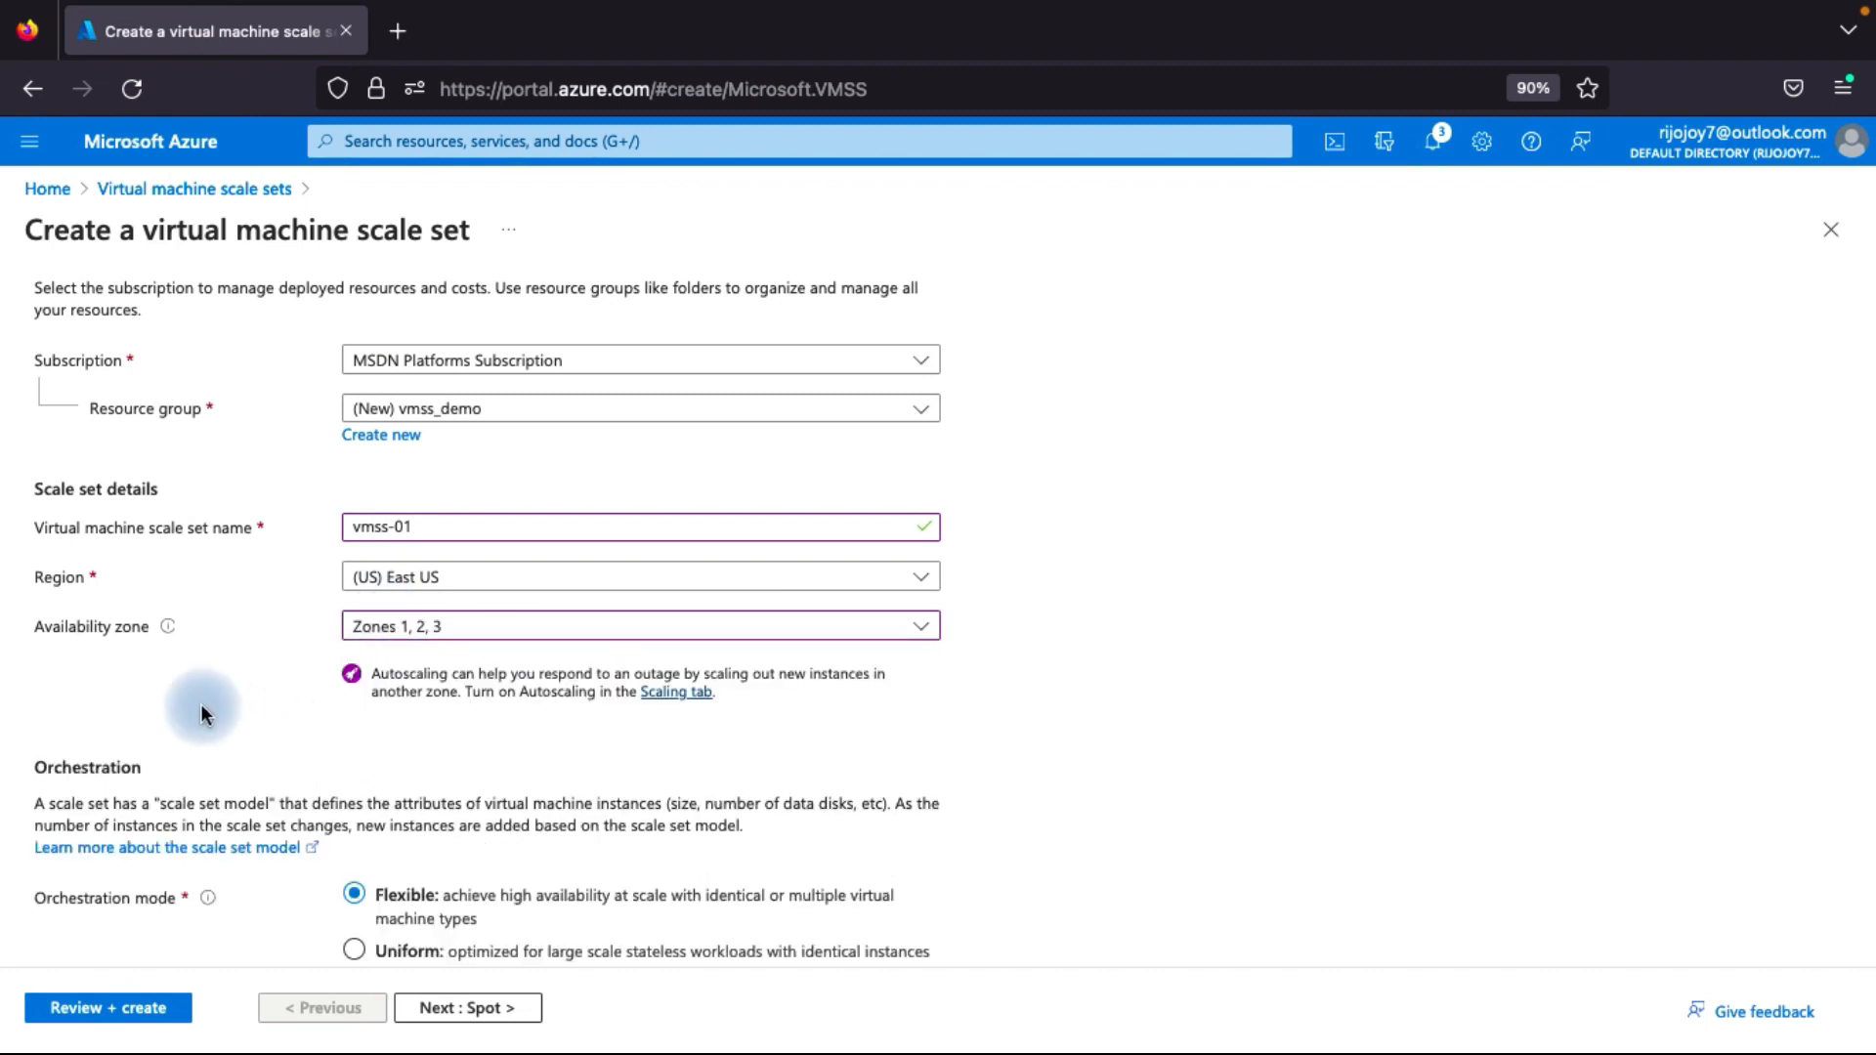
Set the scale set's orchestration mode to Uniform and its security type to Standard.
{"action": "scroll", "coordinate": [256, 659], "scroll_direction": "down", "scroll_amount": 3}
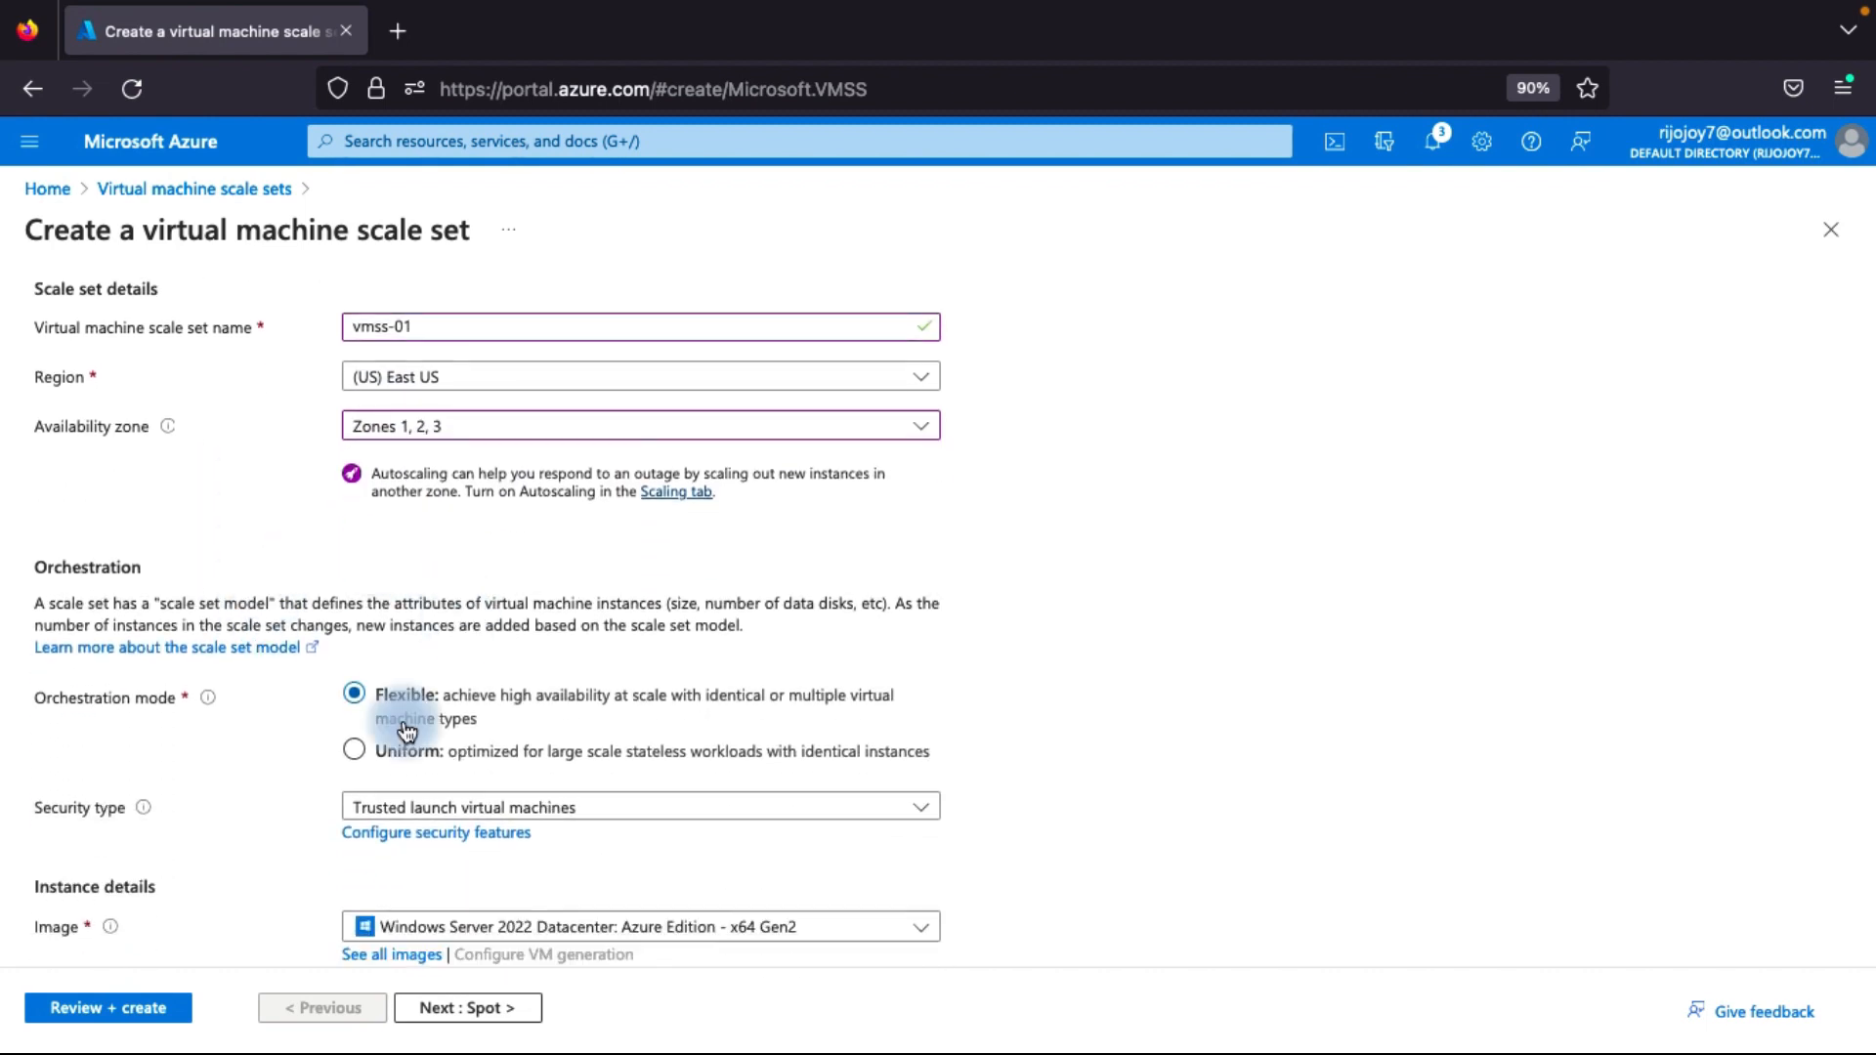
{"action": "scroll", "coordinate": [401, 721], "scroll_direction": "down", "scroll_amount": 1}
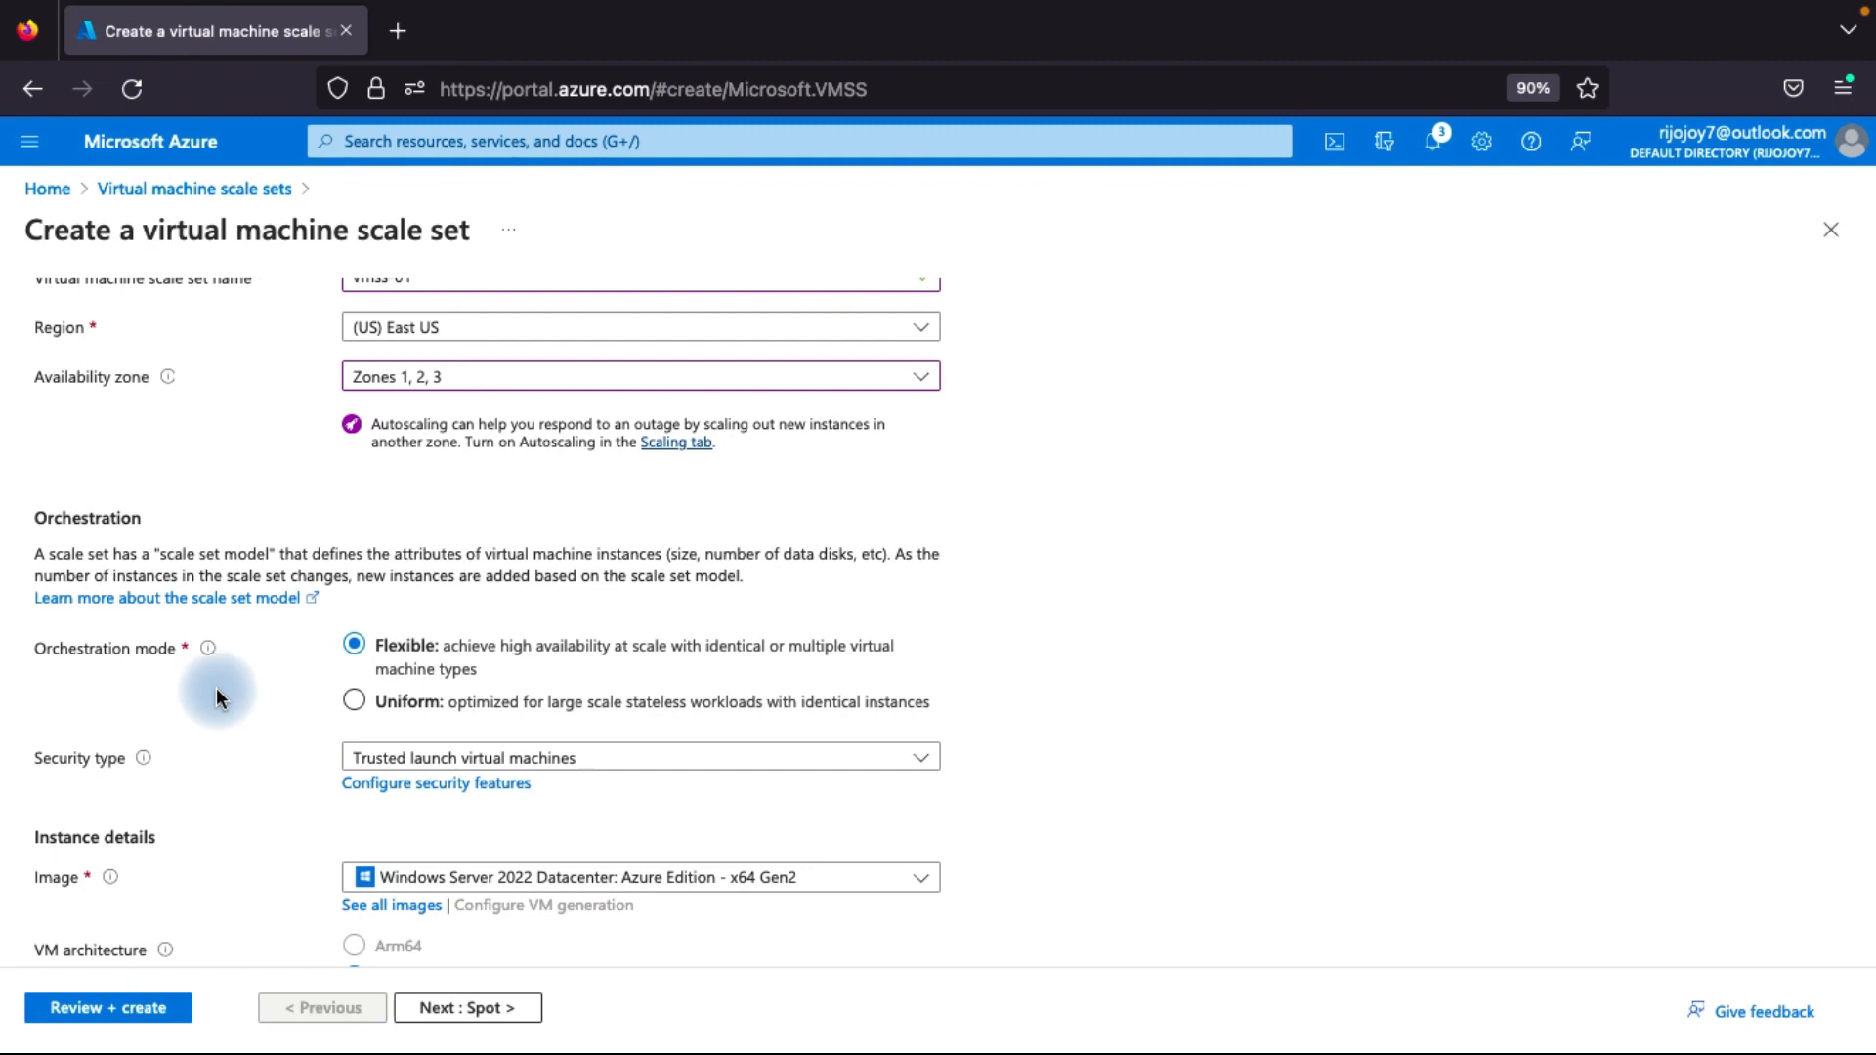
{"action": "mouse_move", "coordinate": [209, 651]}
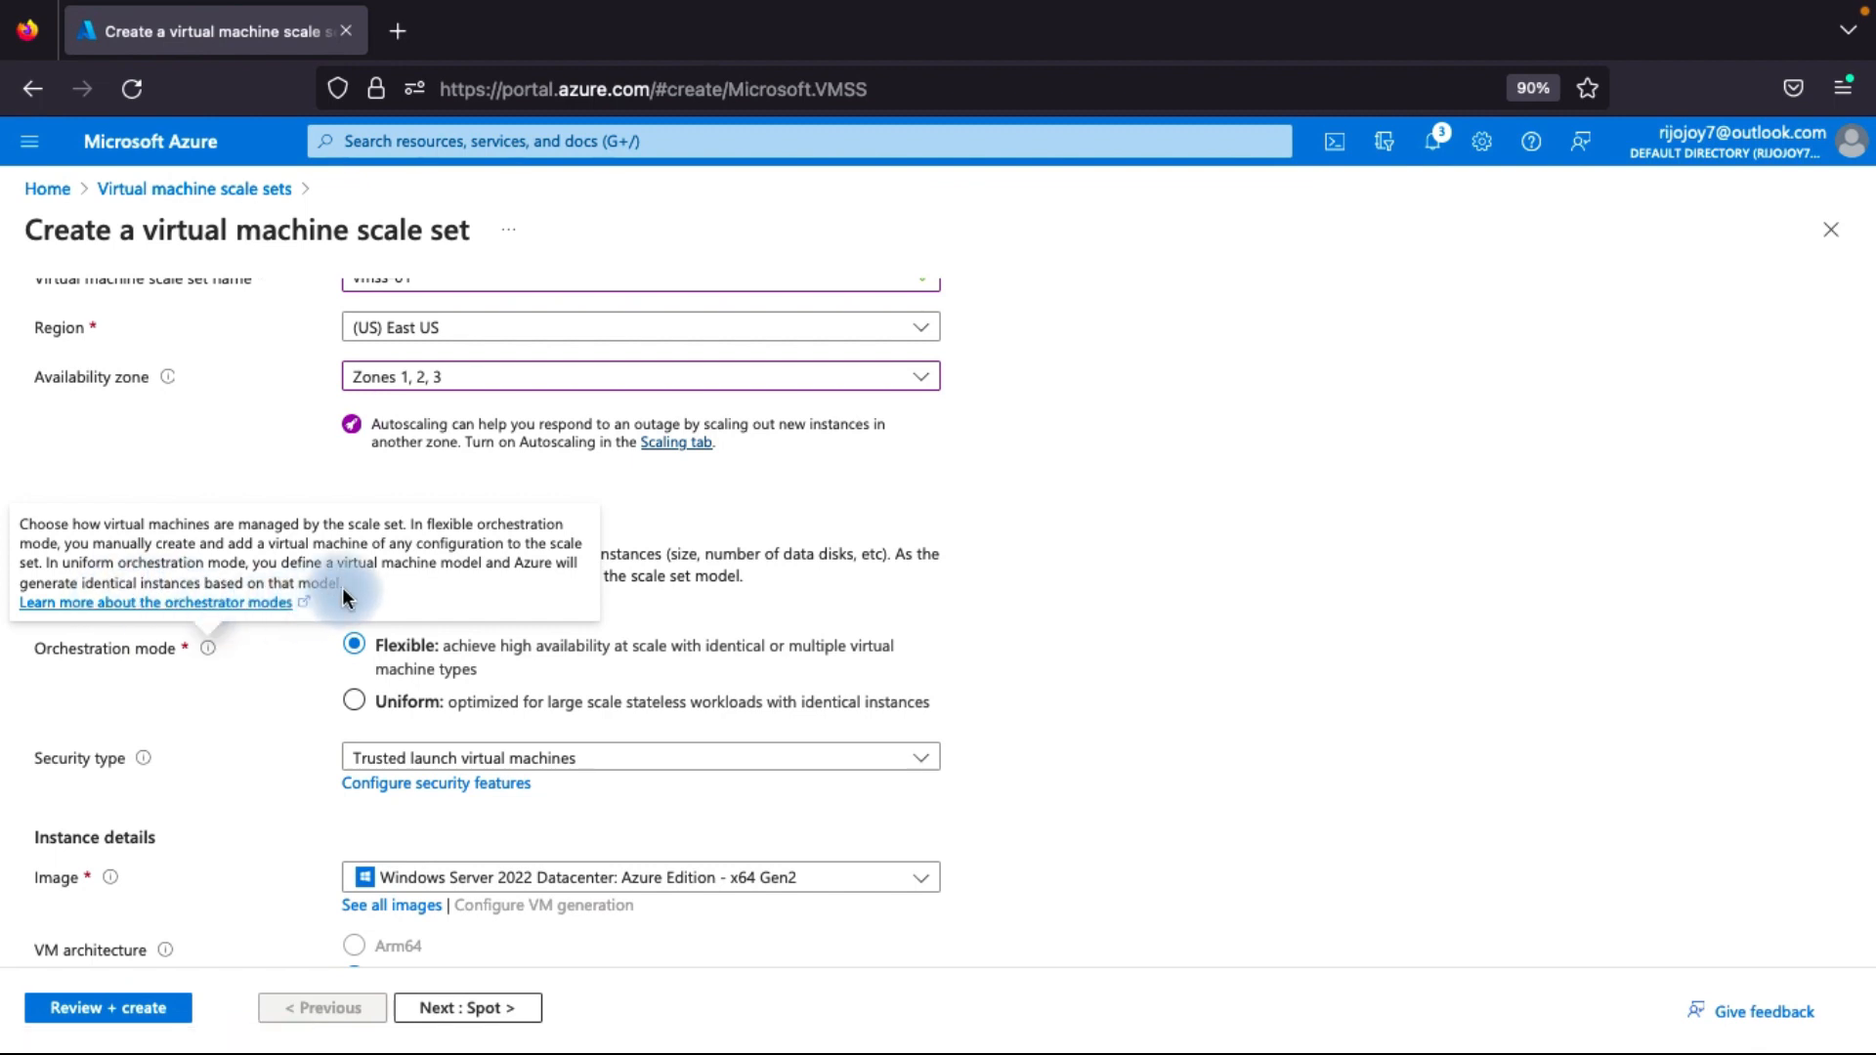
{"action": "left_click", "coordinate": [358, 703]}
{"action": "scroll", "coordinate": [418, 657], "scroll_direction": "down", "scroll_amount": 2}
{"action": "left_click", "coordinate": [444, 552]}
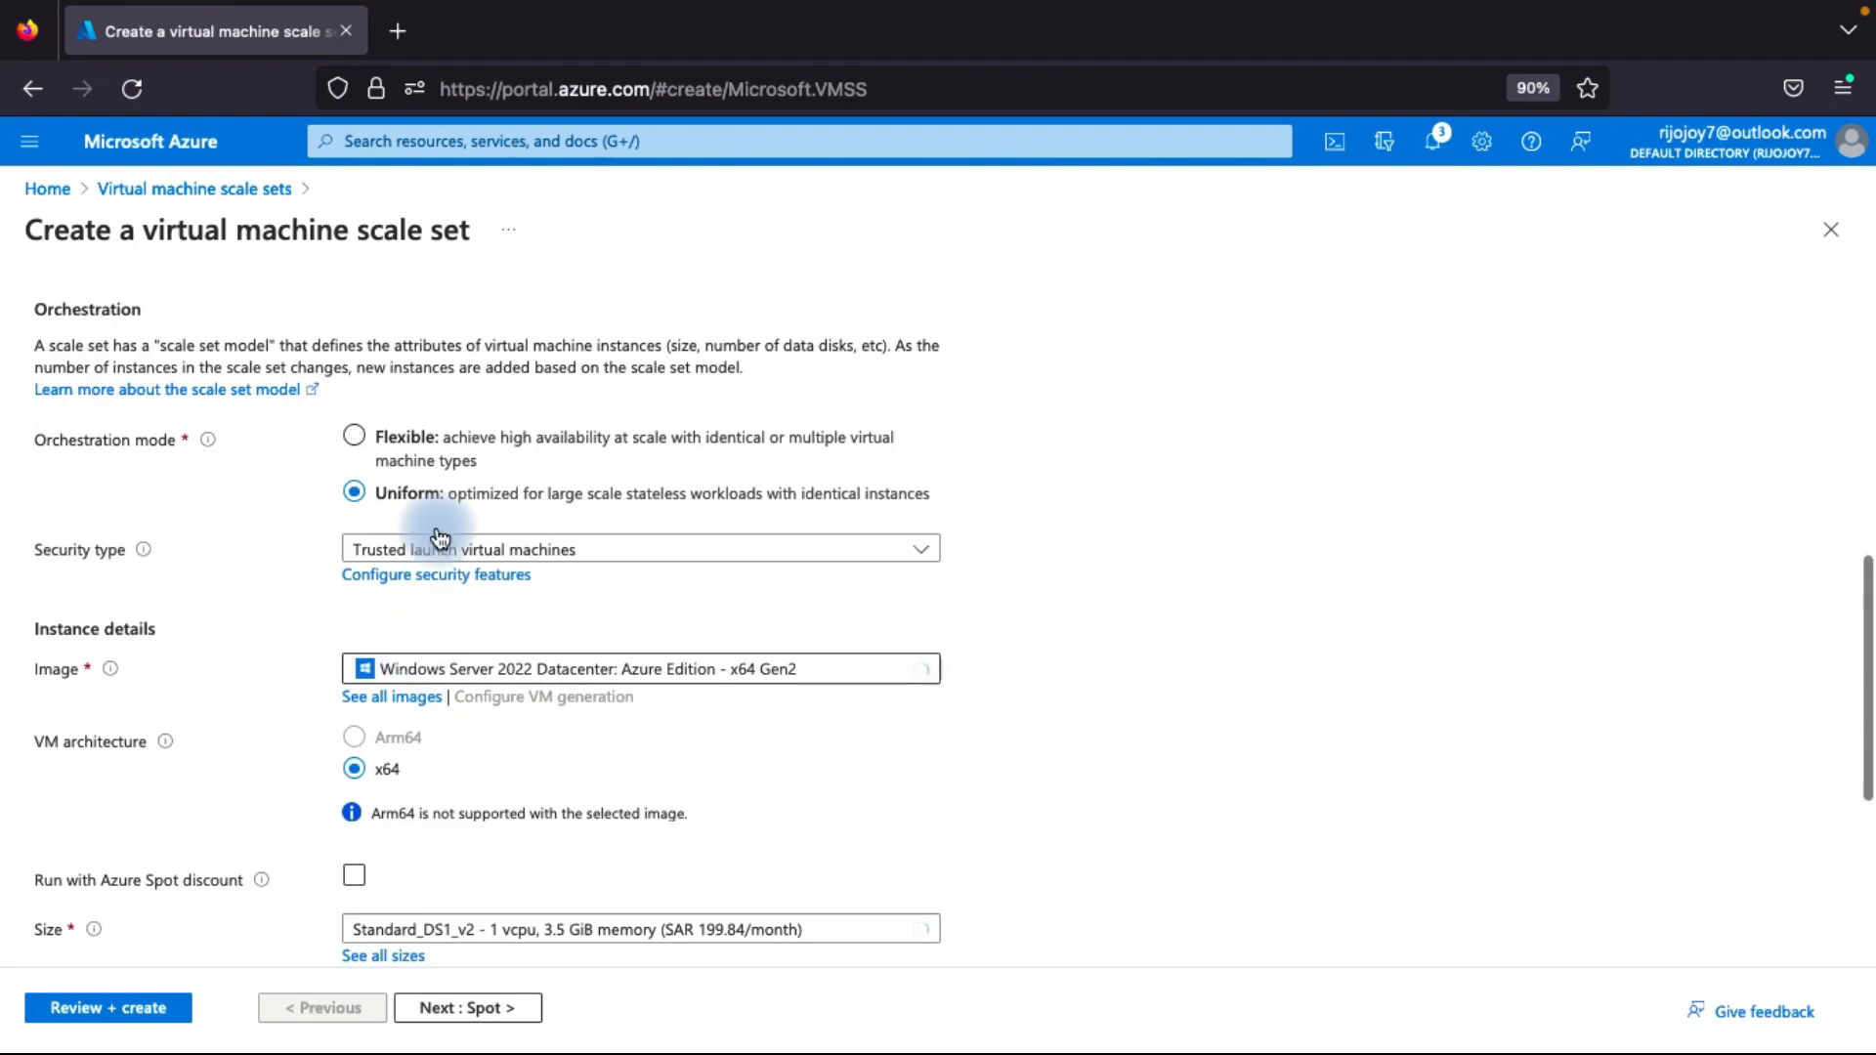
{"action": "left_click", "coordinate": [419, 585]}
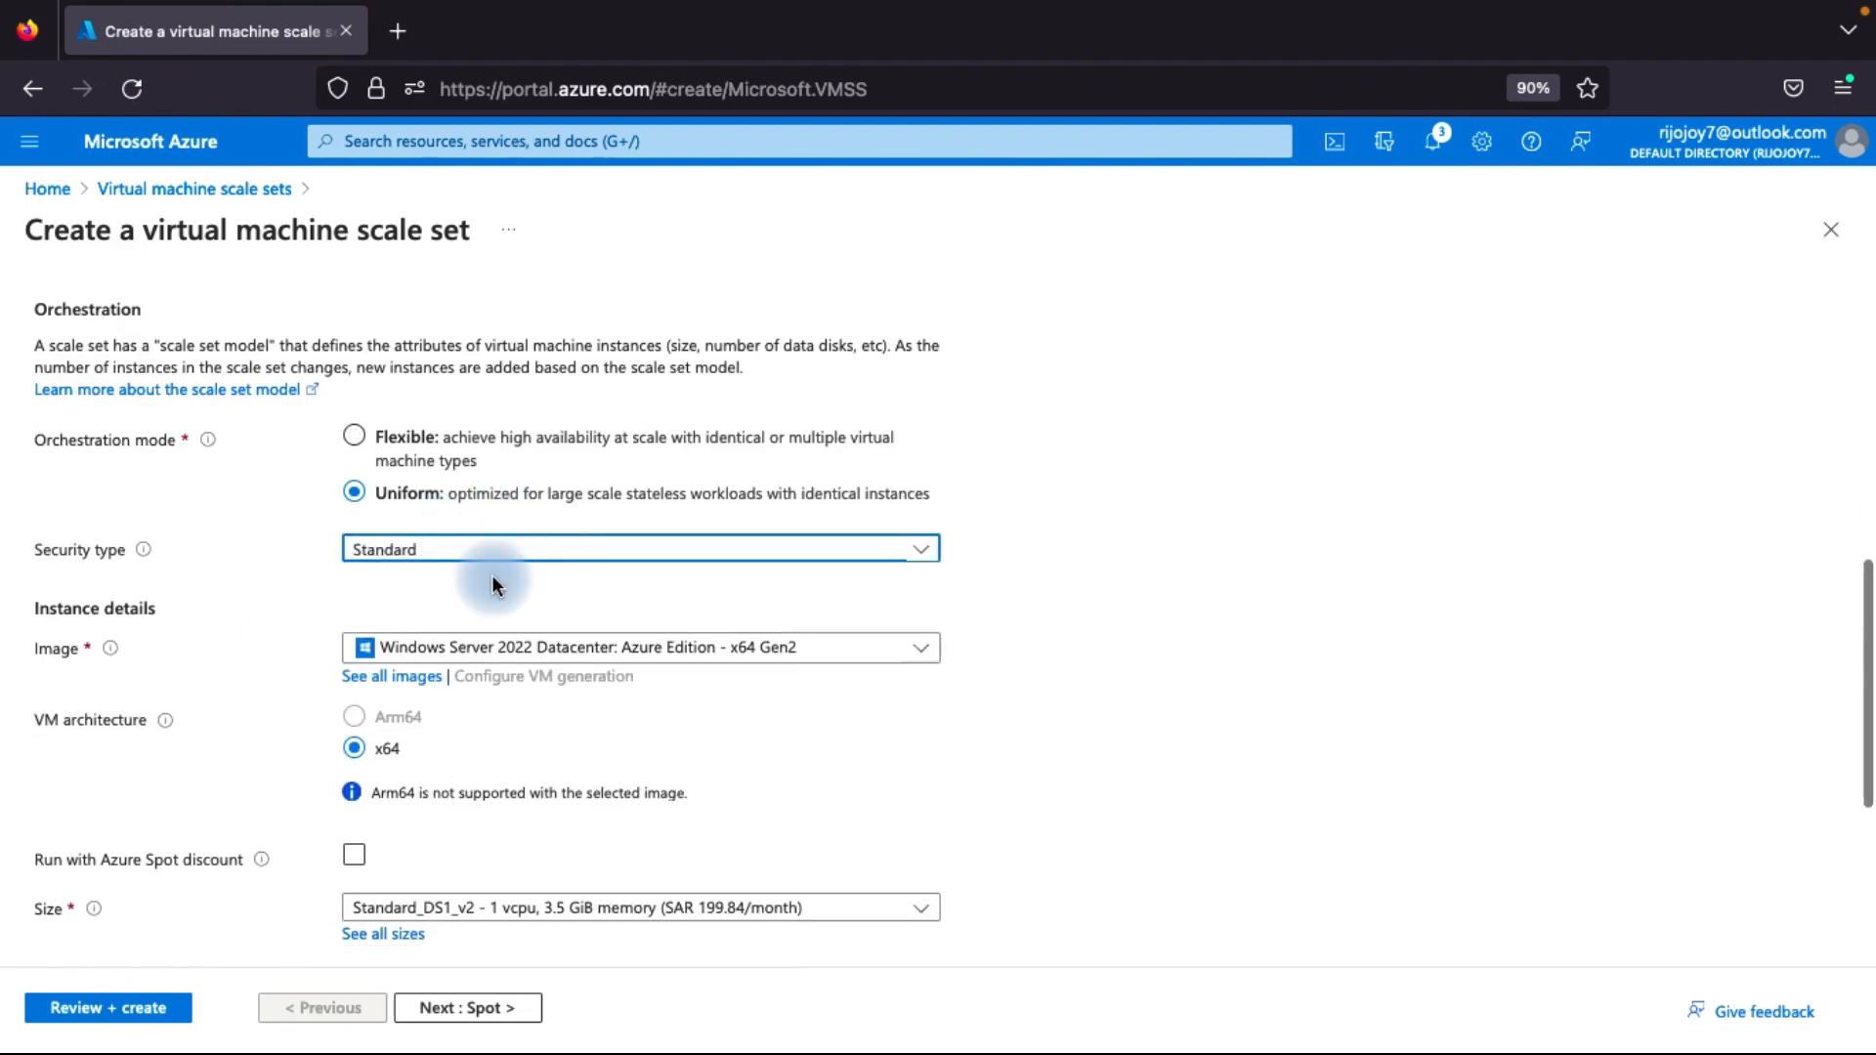
Choose Standard_DS1_v2 with 1 vcpu and 3.5 GiB memory as the instance size.
{"action": "scroll", "coordinate": [493, 581], "scroll_direction": "down", "scroll_amount": 1}
{"action": "scroll", "coordinate": [493, 581], "scroll_direction": "down", "scroll_amount": 2}
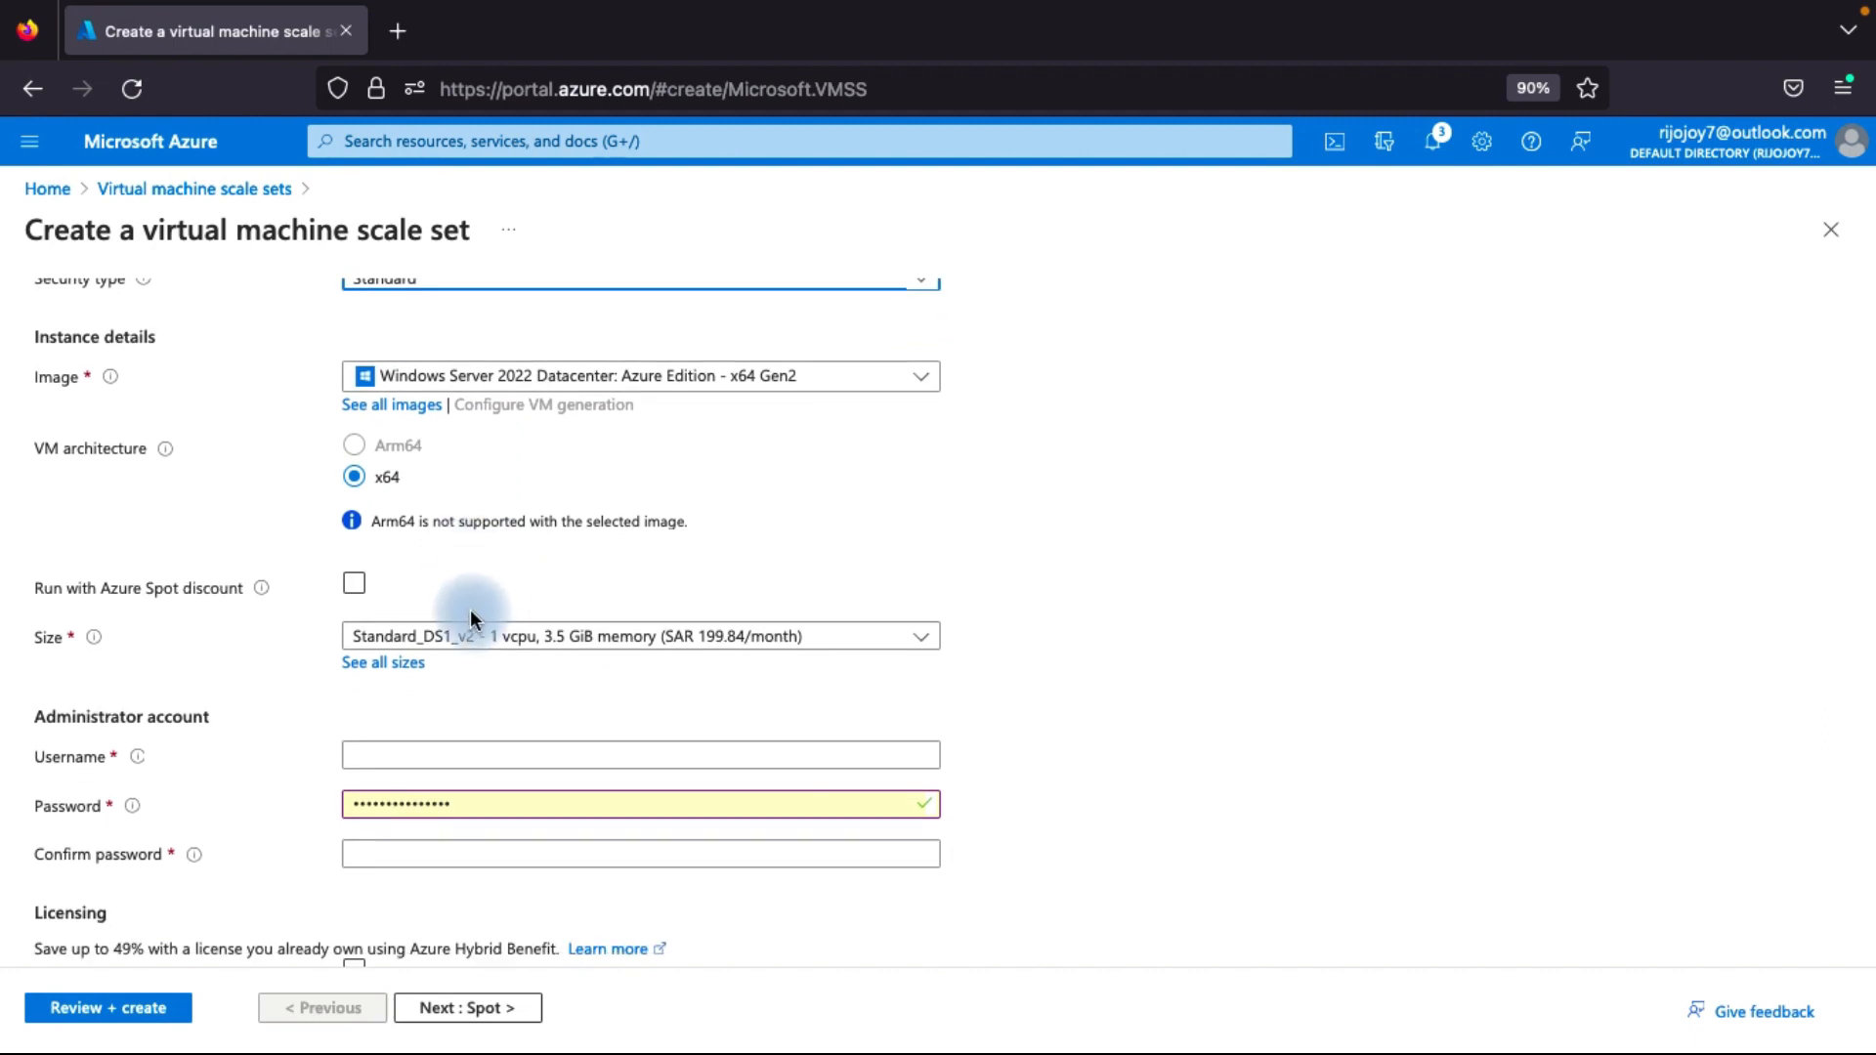
{"action": "scroll", "coordinate": [385, 597], "scroll_direction": "down", "scroll_amount": 1}
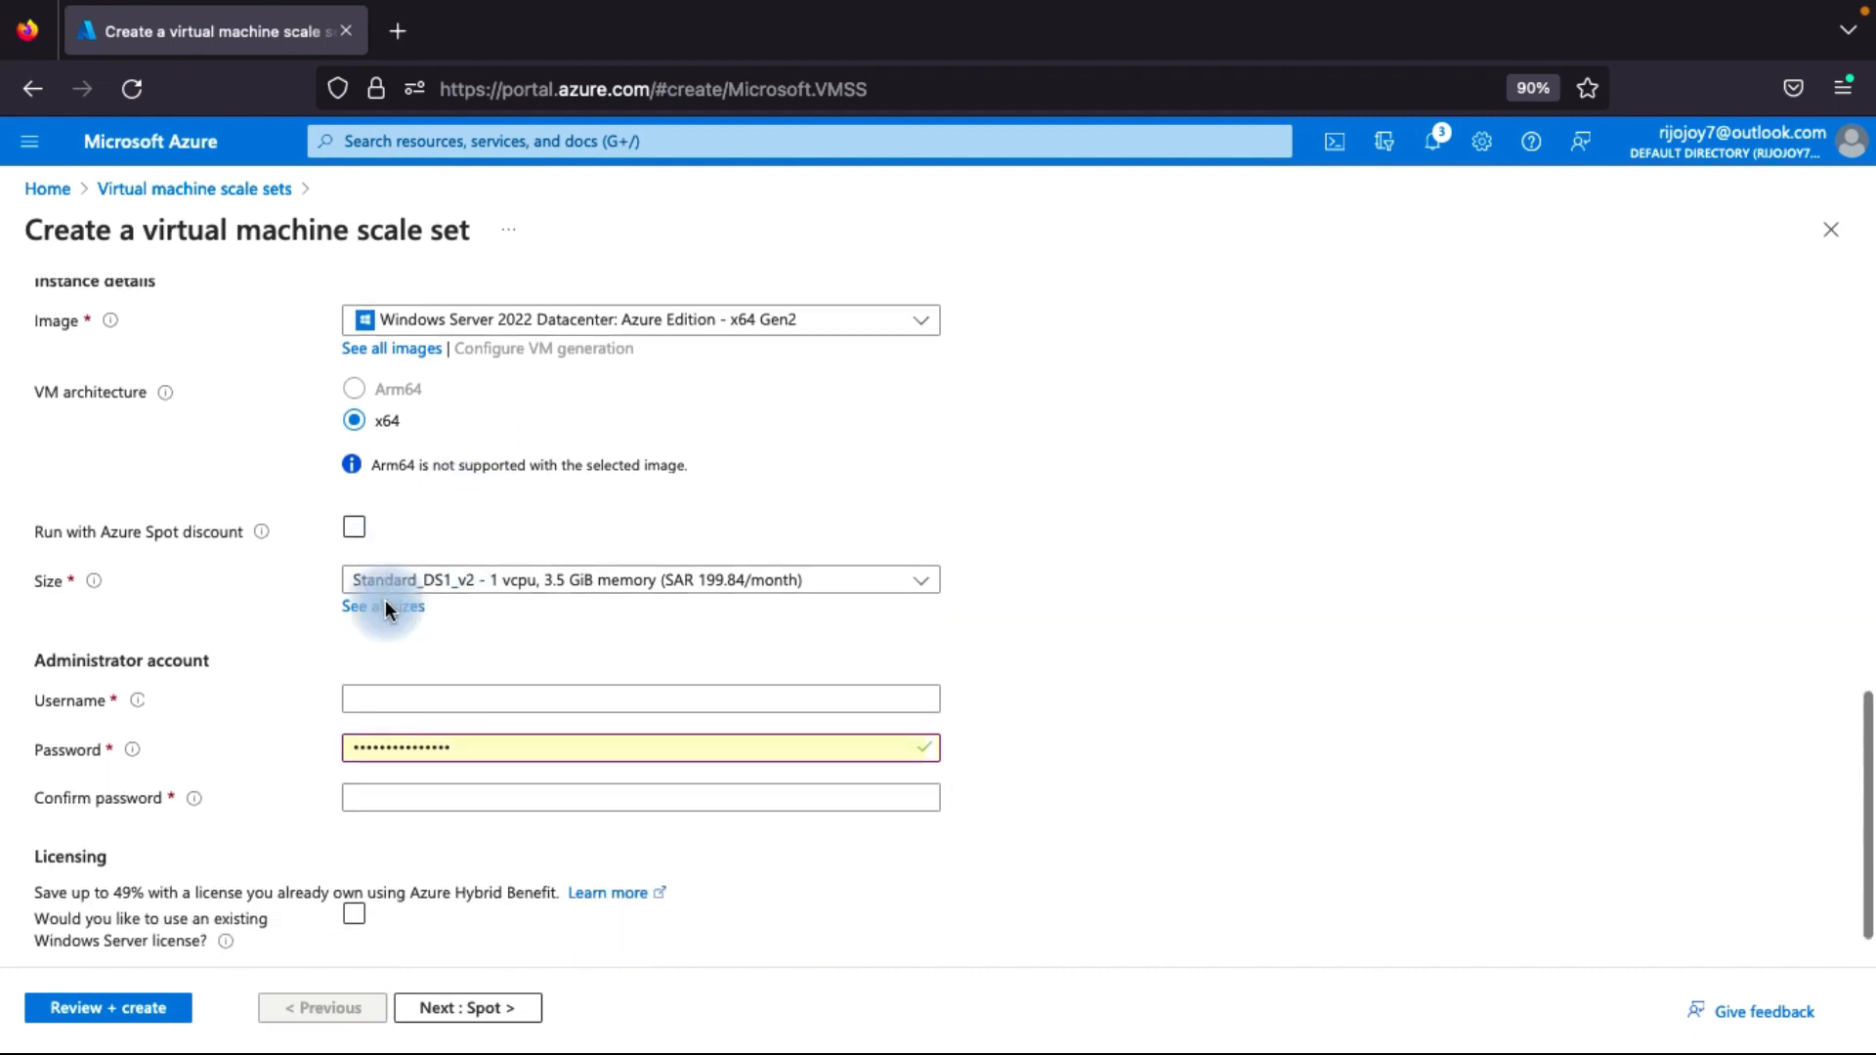
{"action": "left_click", "coordinate": [541, 587]}
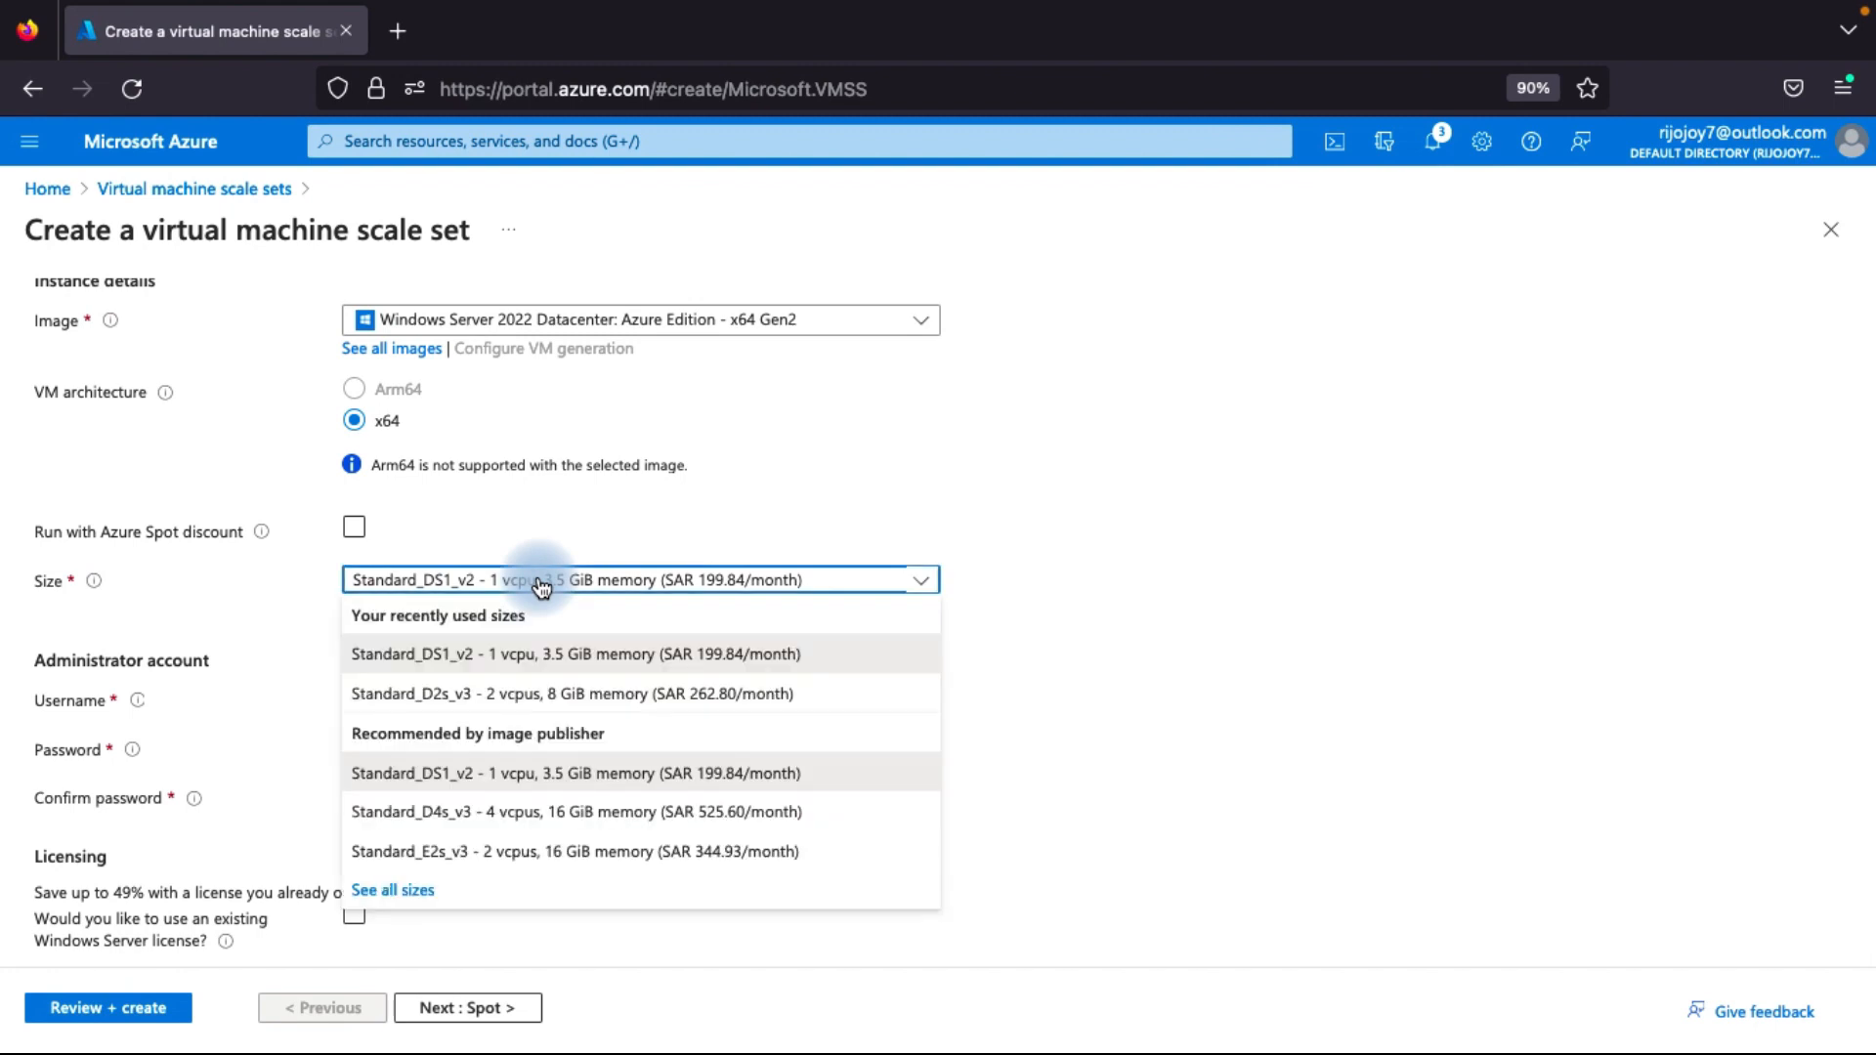
{"action": "left_click", "coordinate": [572, 660]}
Enter adminp as the administrator account username.
{"action": "scroll", "coordinate": [563, 650], "scroll_direction": "down", "scroll_amount": 1}
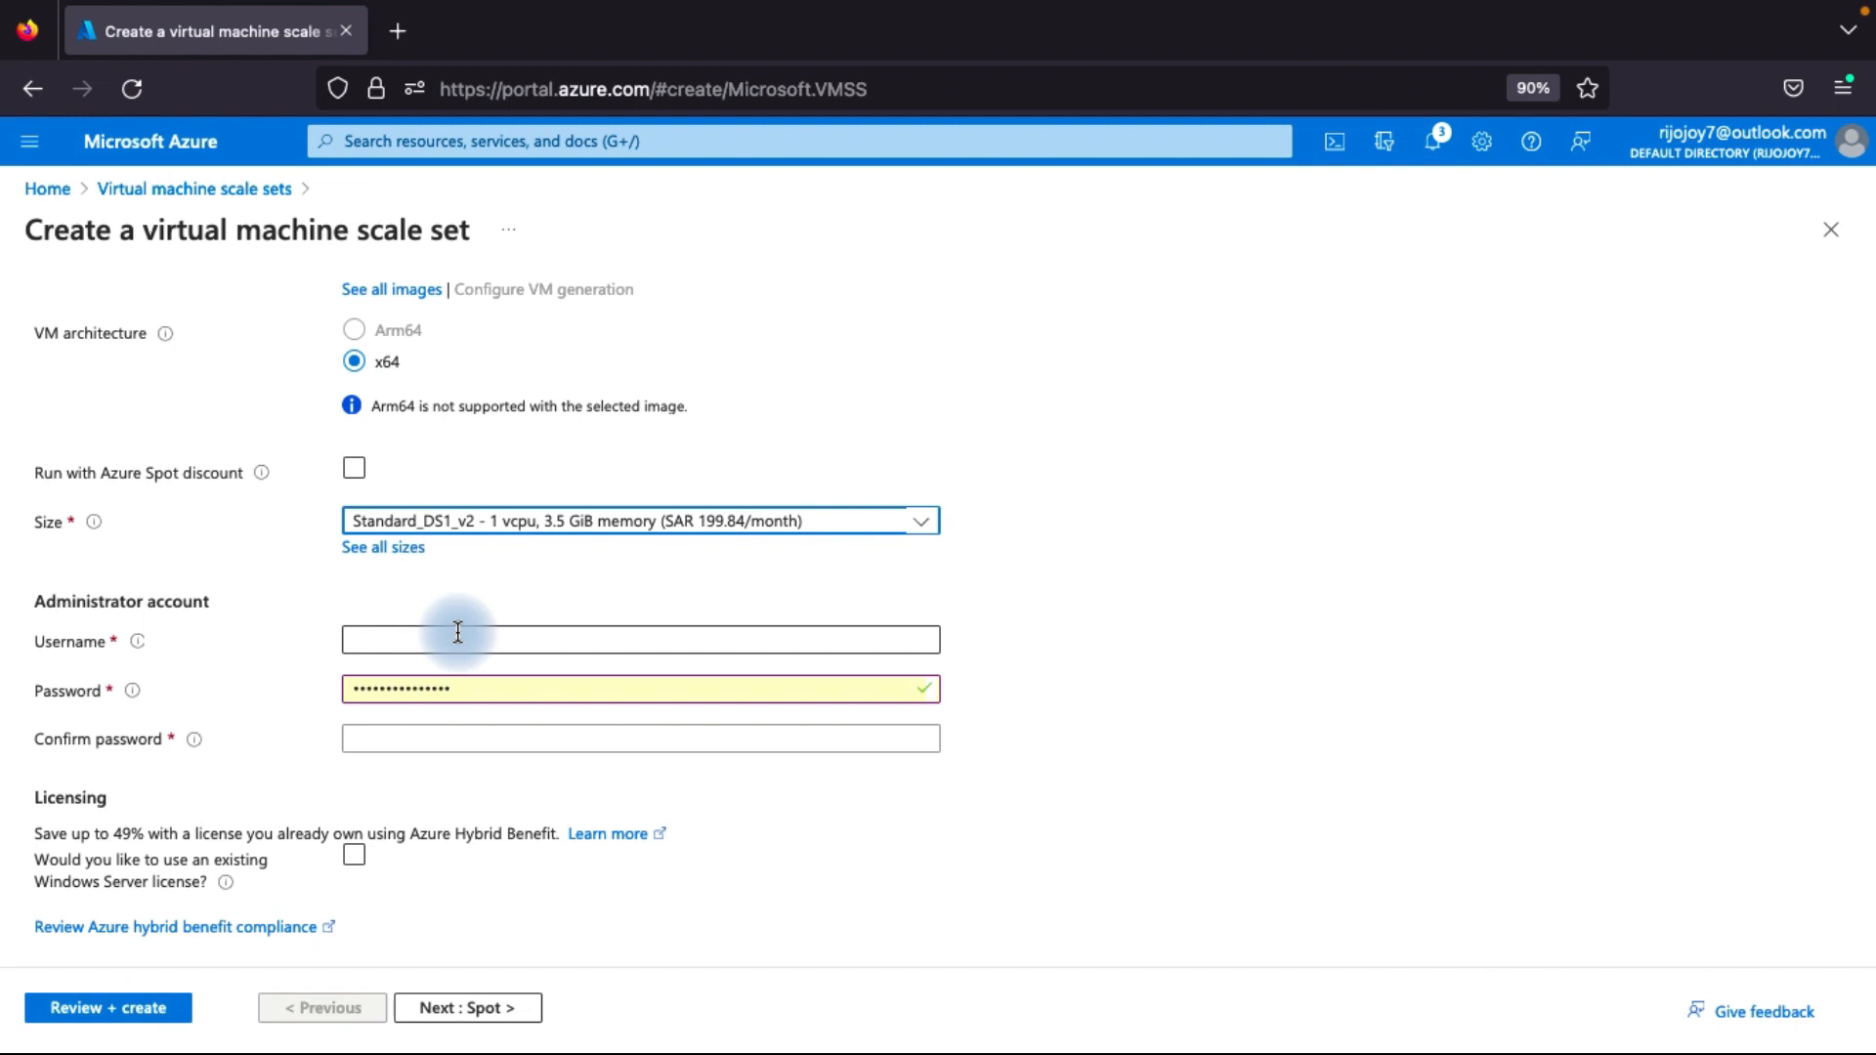
{"action": "left_click", "coordinate": [403, 639]}
{"action": "type", "text": "adminp"}
Replace the prefilled administrator password with a new account password, confirm it, and continue to the Spot settings.
{"action": "left_click", "coordinate": [389, 688]}
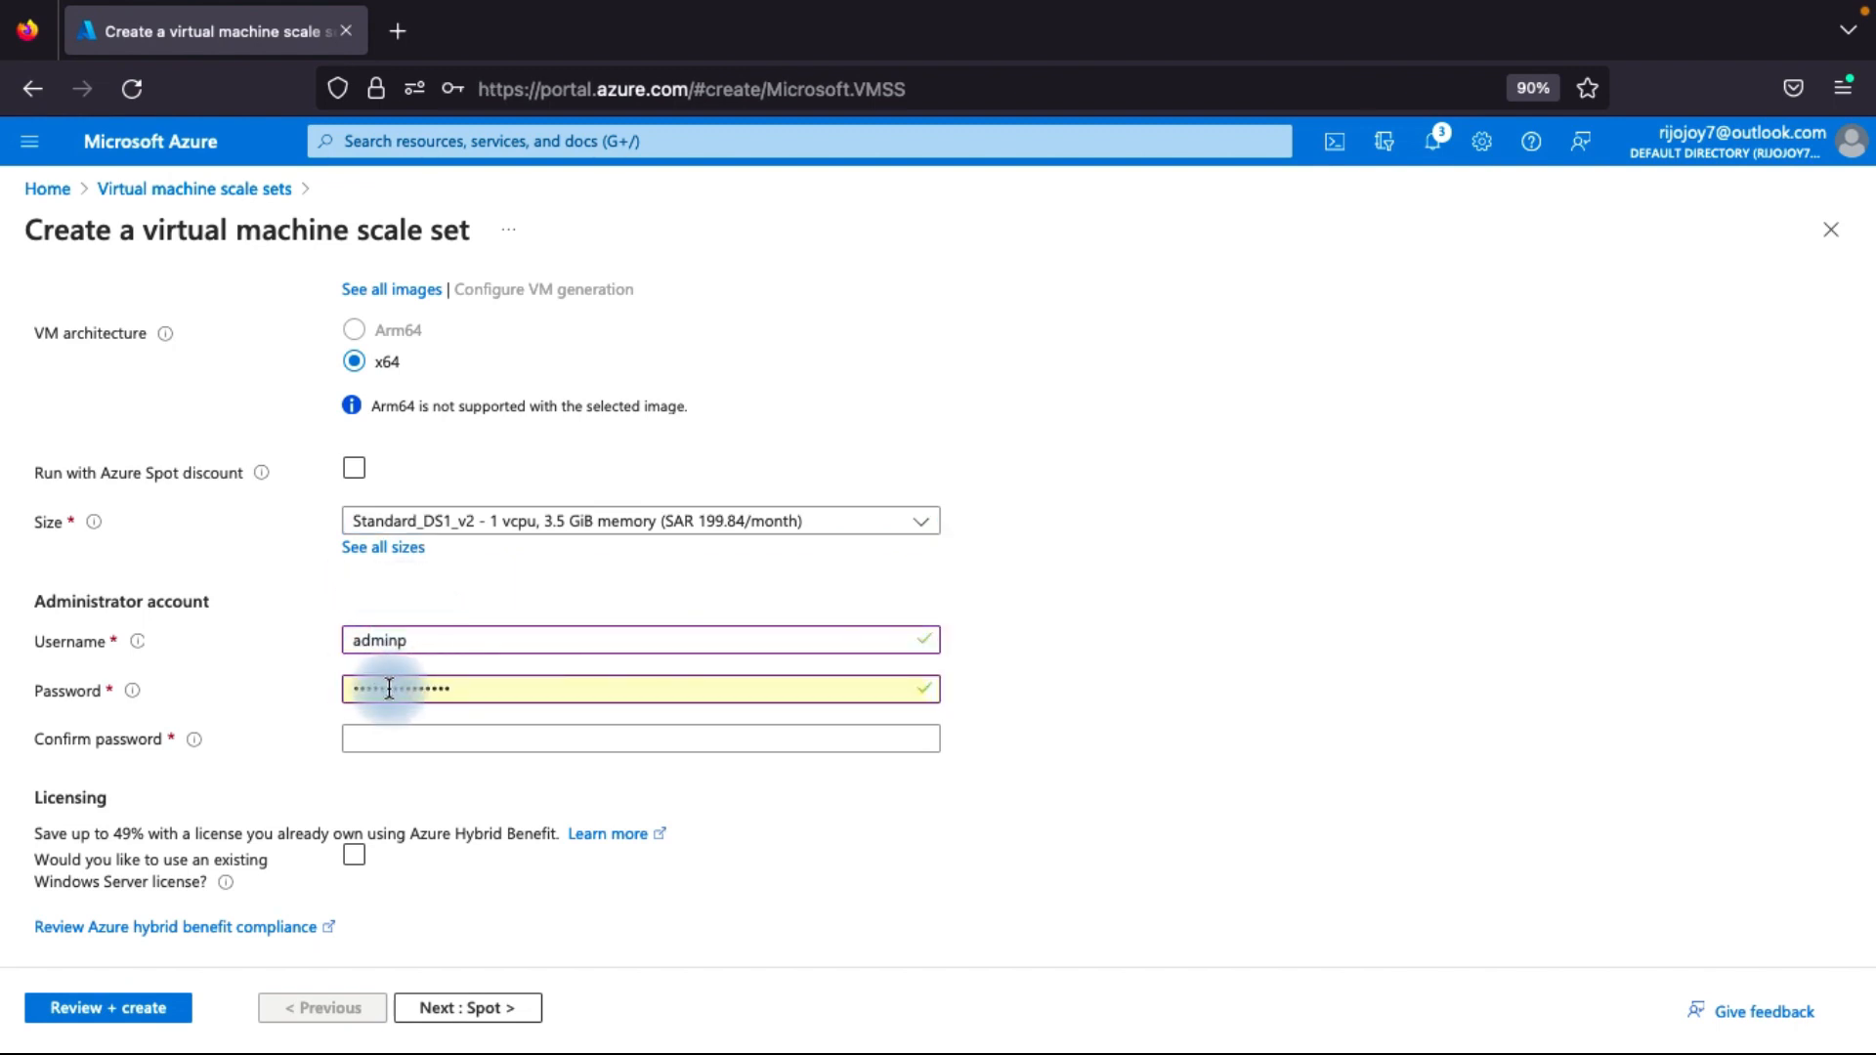
{"action": "double_click", "coordinate": [390, 688]}
{"action": "key", "text": "BackSpace"}
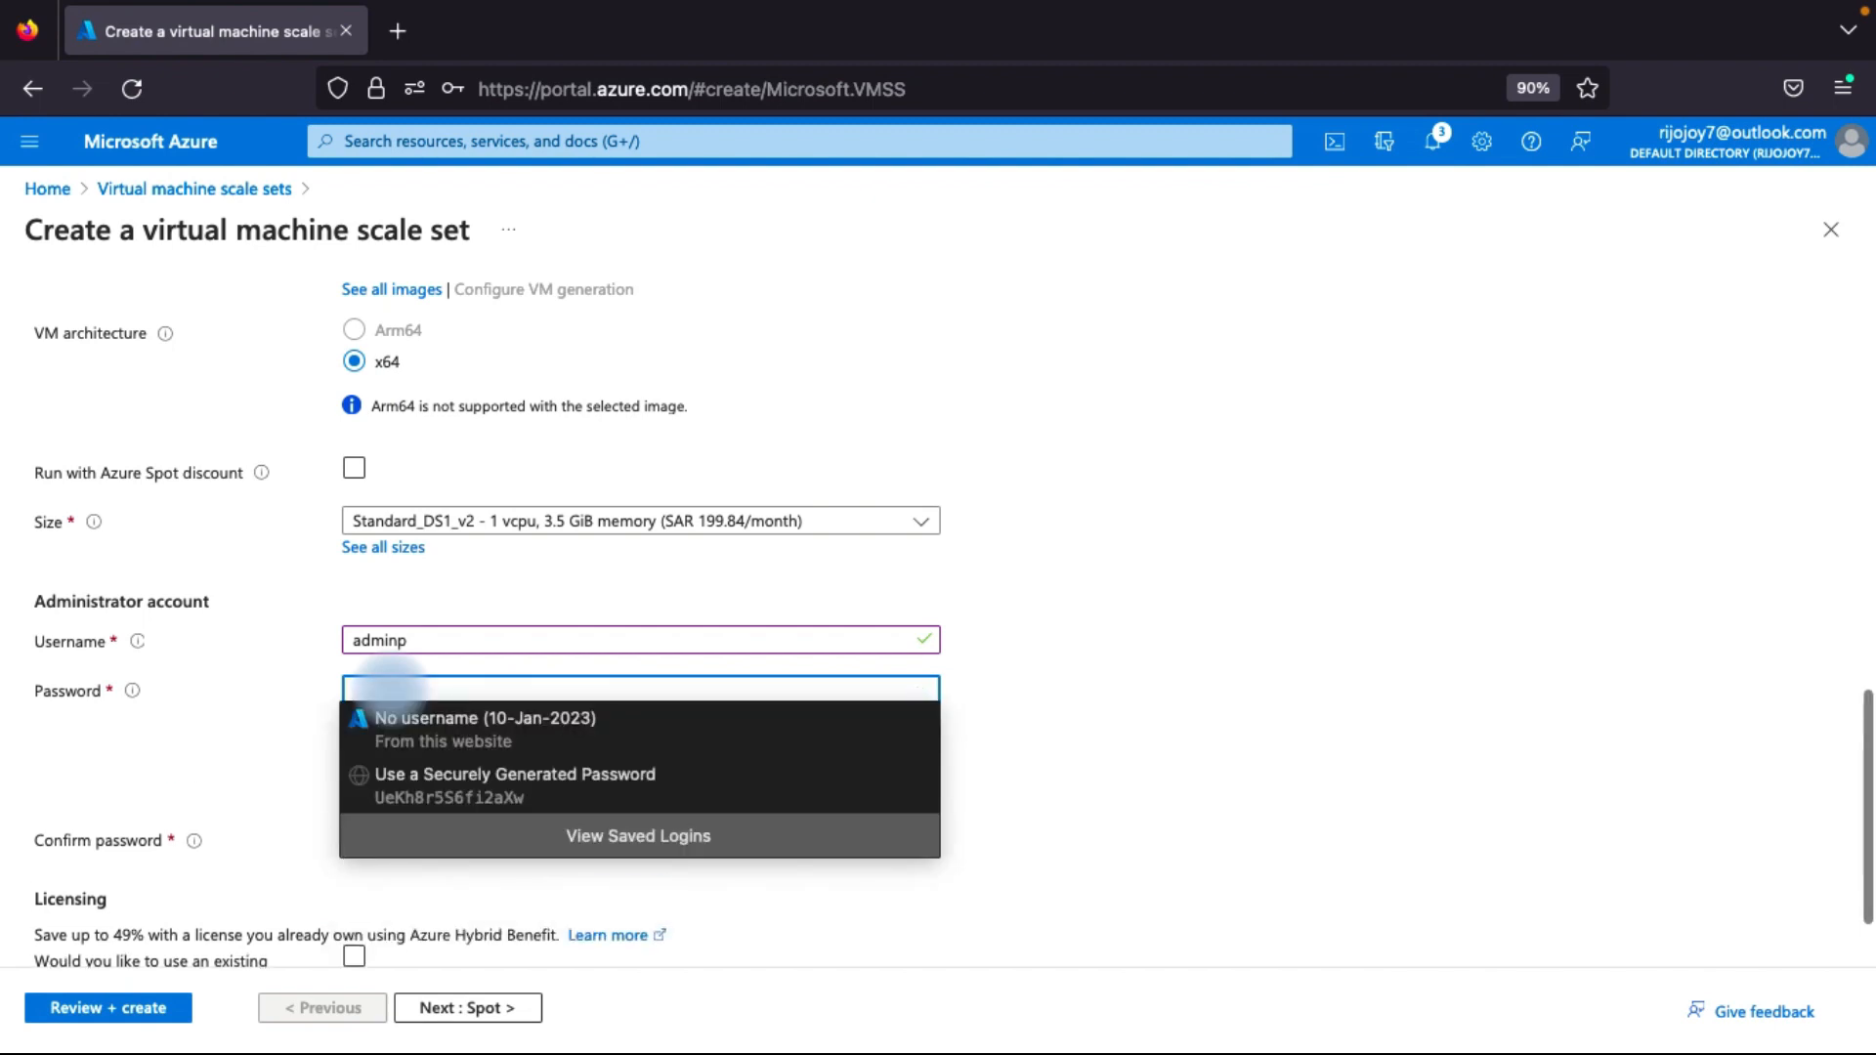
{"action": "type", "text": "••••••••"}
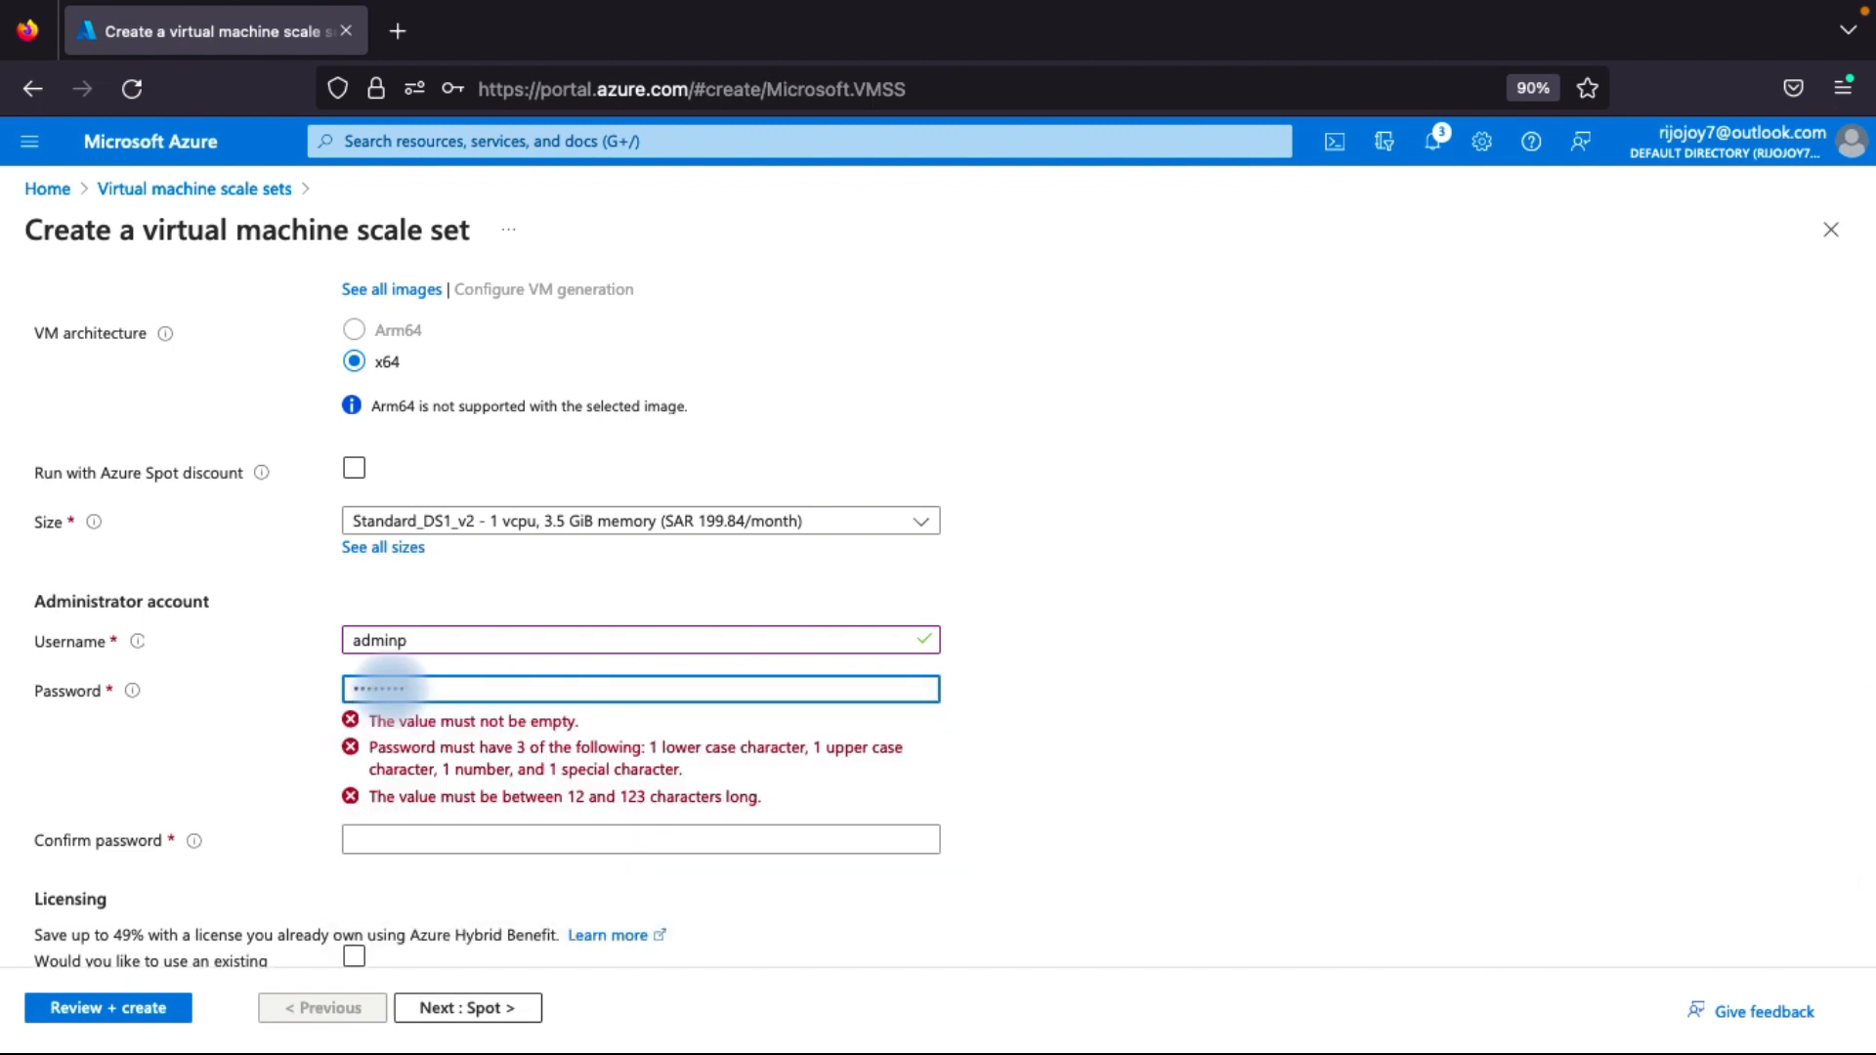
{"action": "type", "text": "••"}
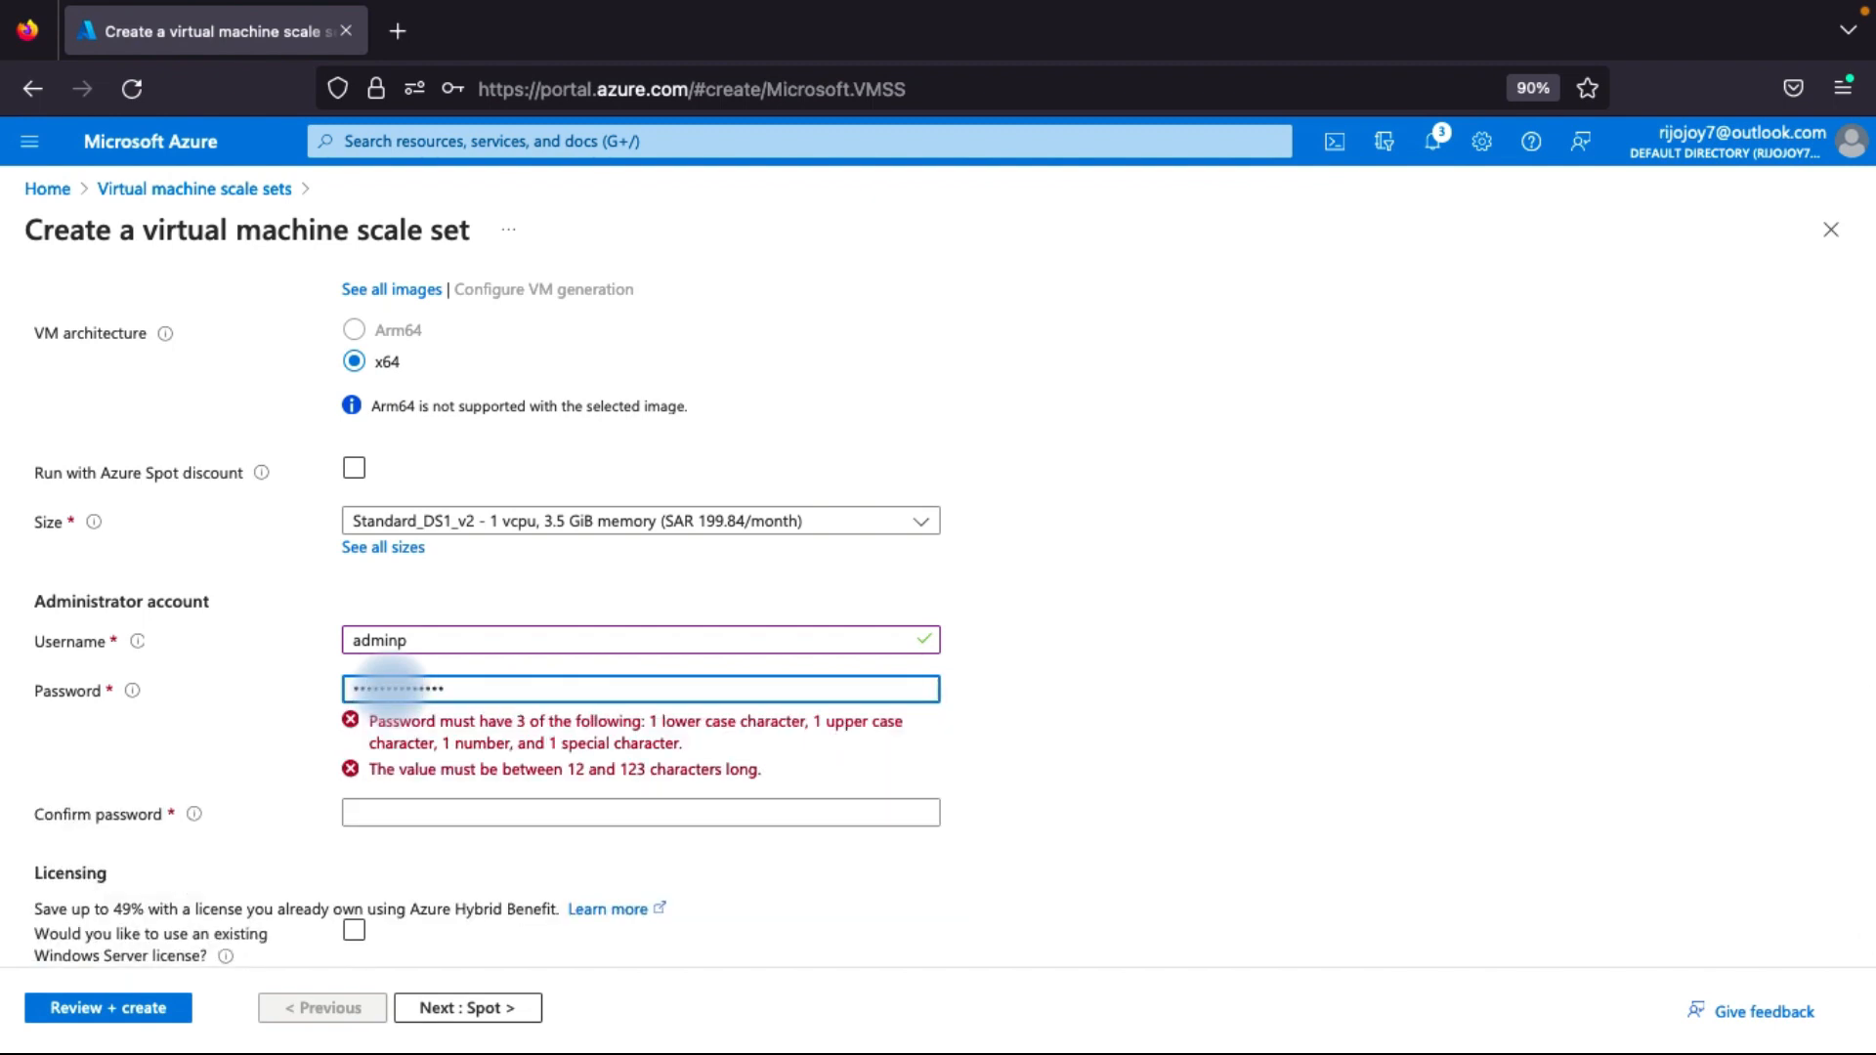
{"action": "left_click", "coordinate": [401, 739]}
{"action": "type", "text": "•"}
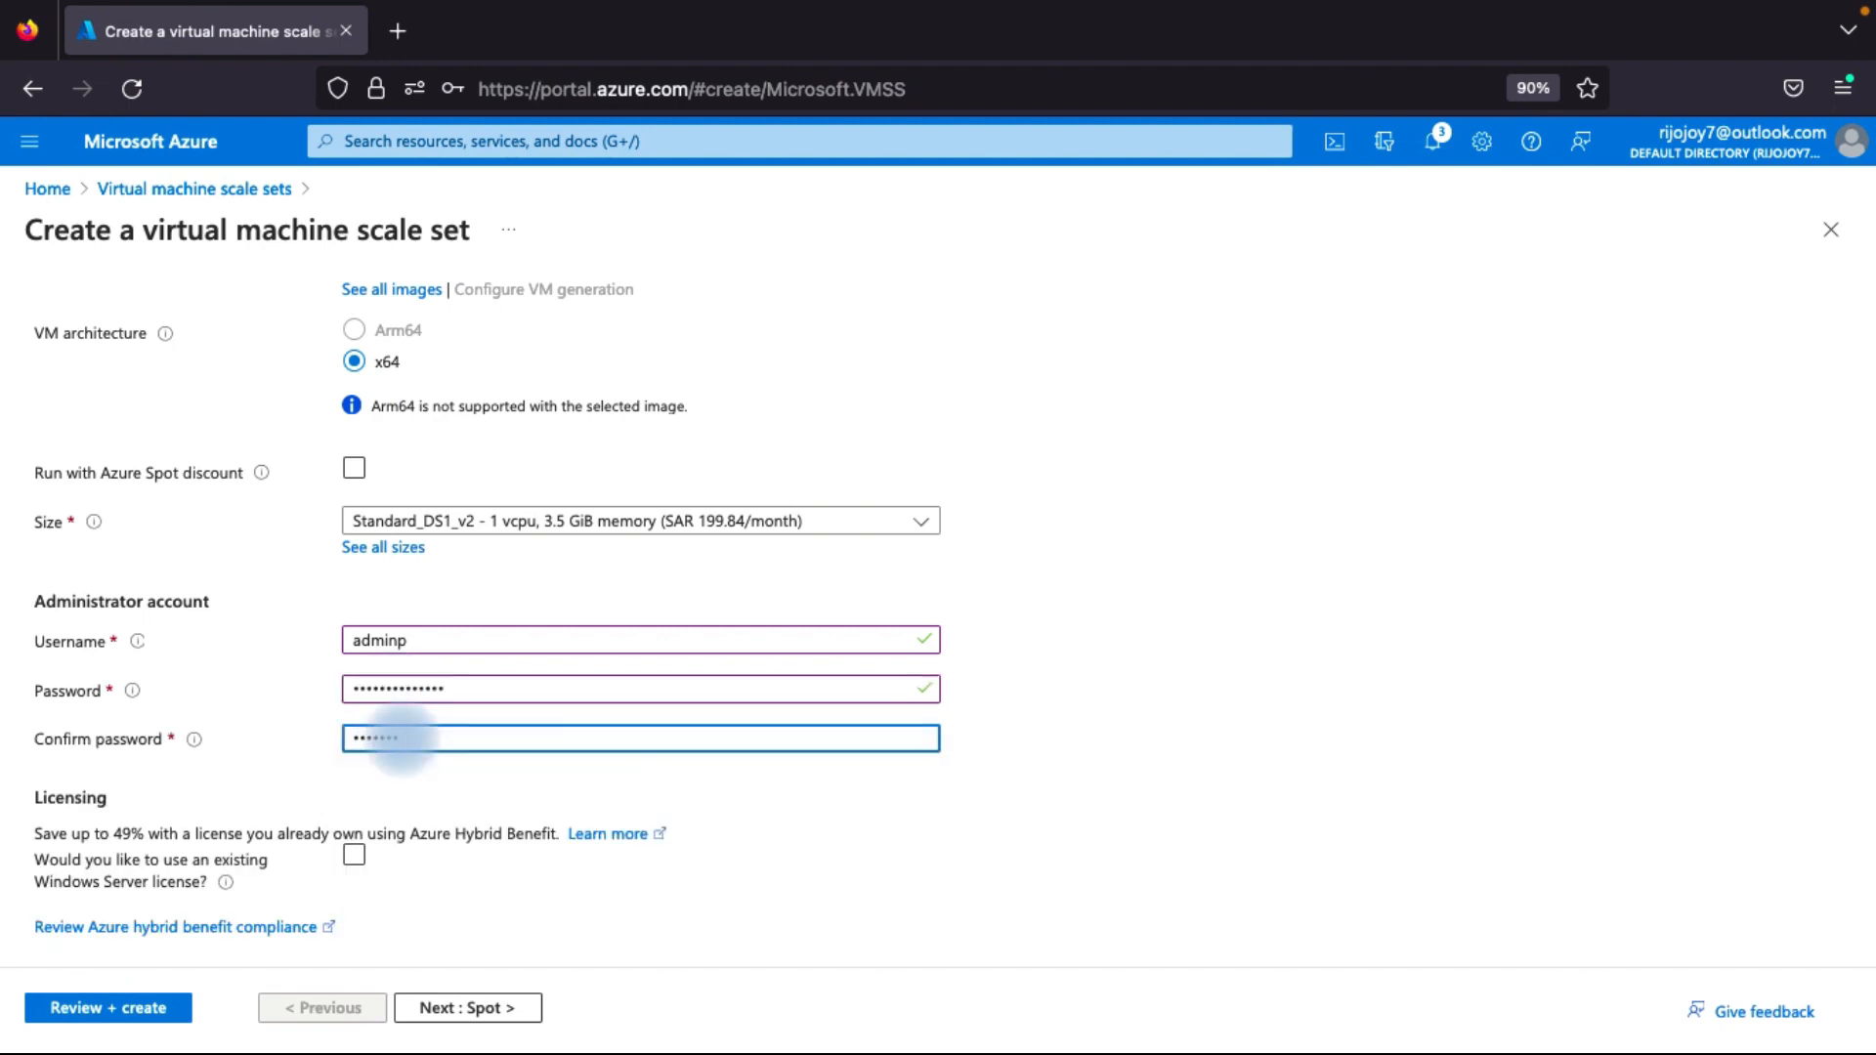
{"action": "type", "text": "•••••••"}
{"action": "left_click_drag", "start_coordinate": [460, 735], "coordinate": [245, 732]}
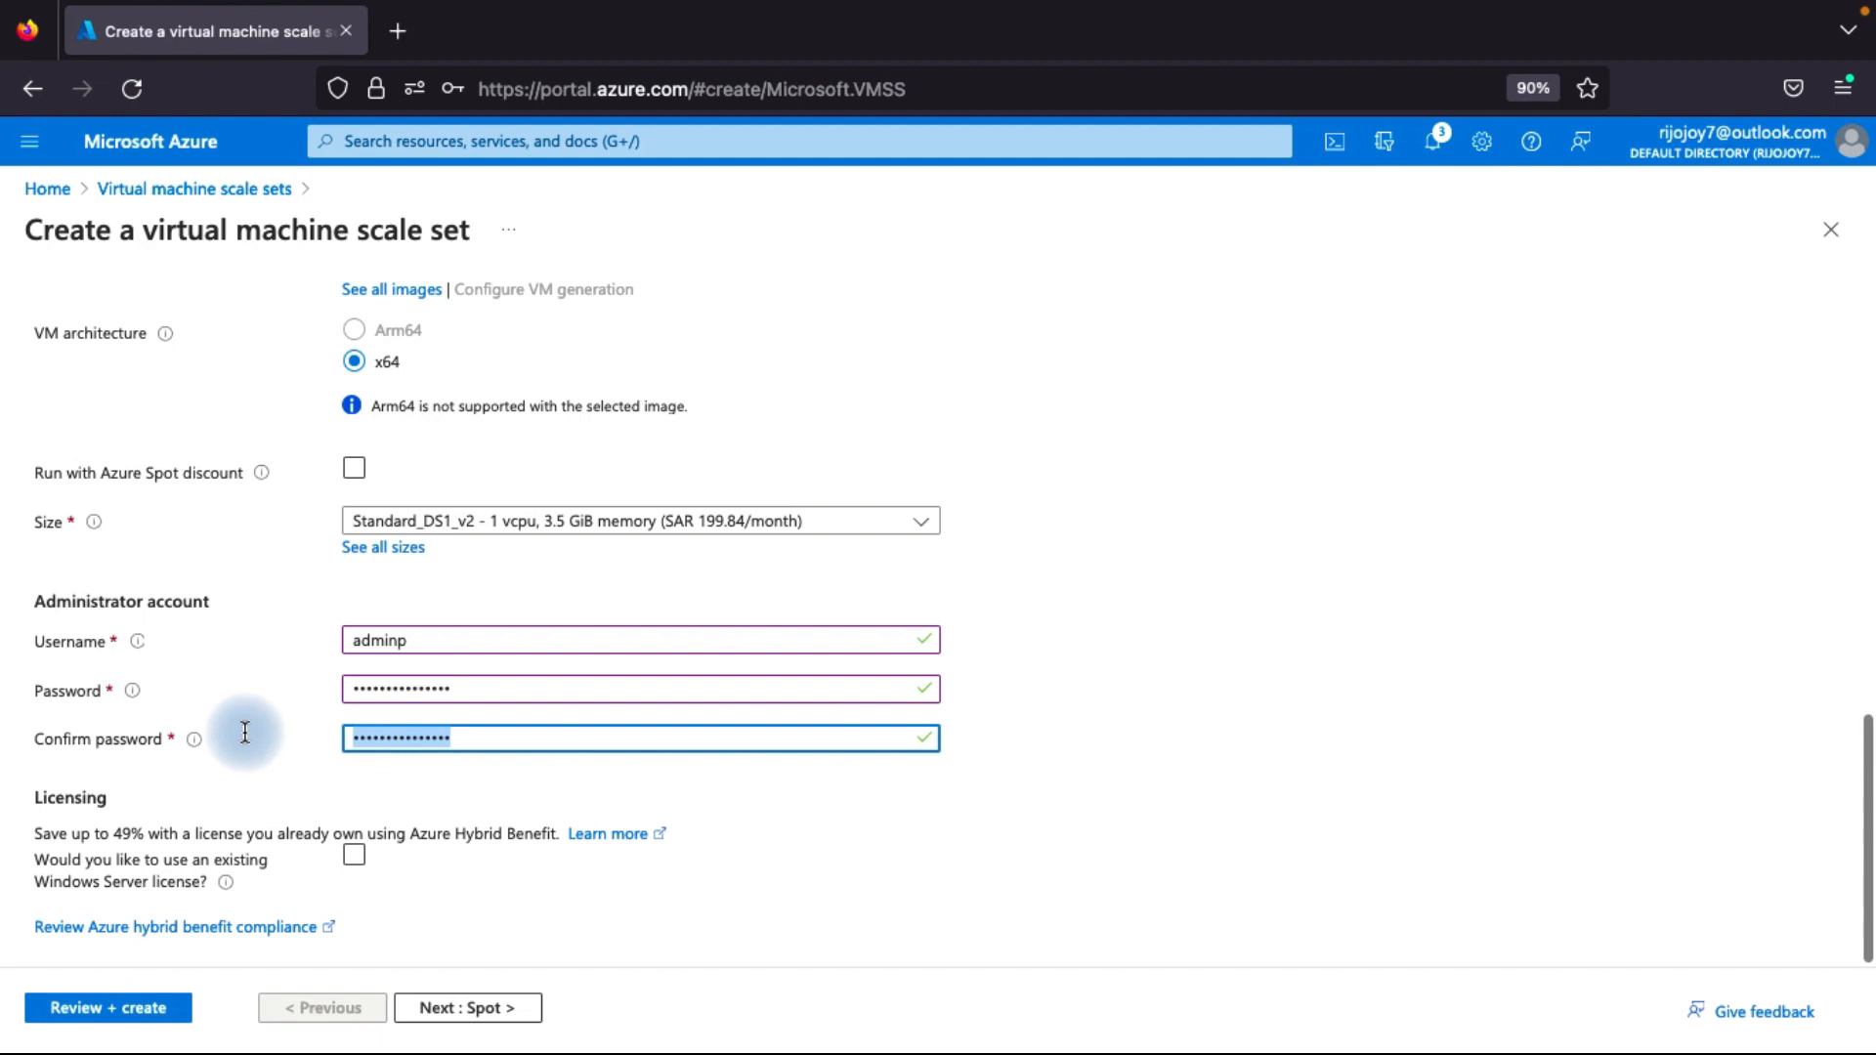
{"action": "left_click", "coordinate": [256, 758]}
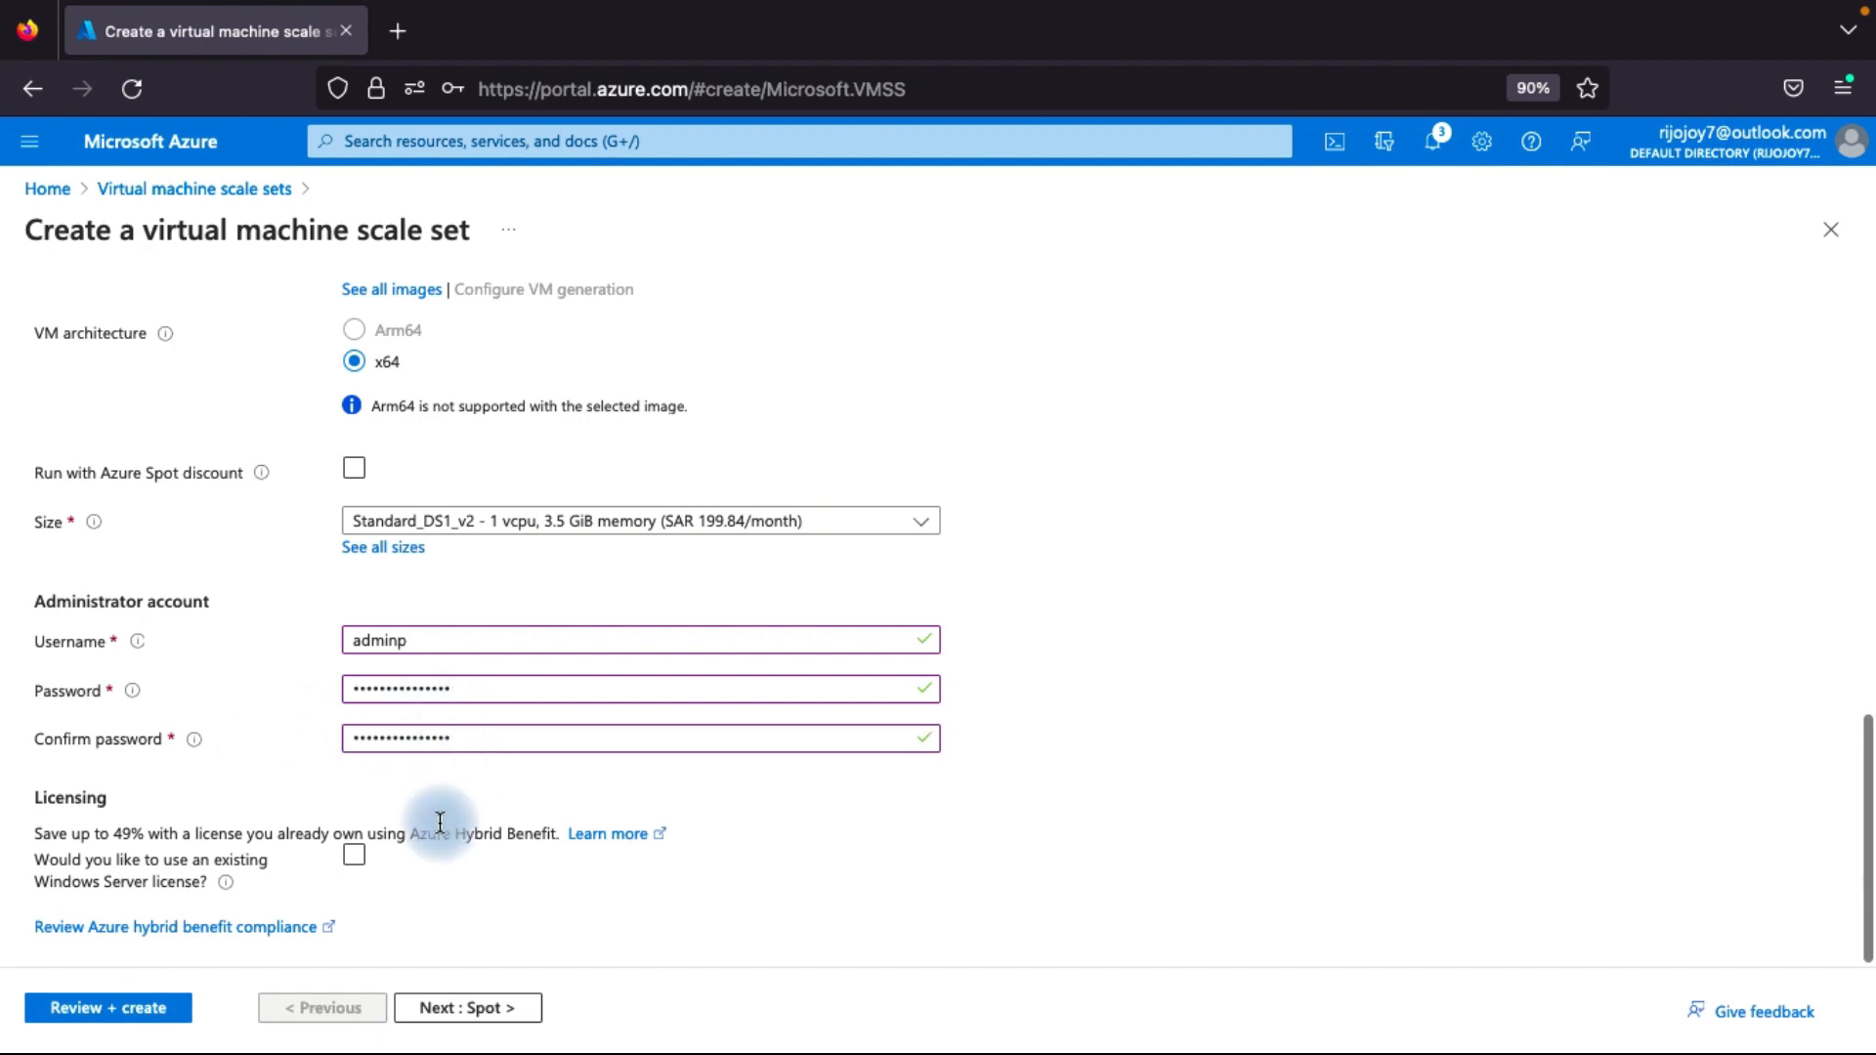
{"action": "scroll", "coordinate": [440, 825], "scroll_direction": "down", "scroll_amount": 1}
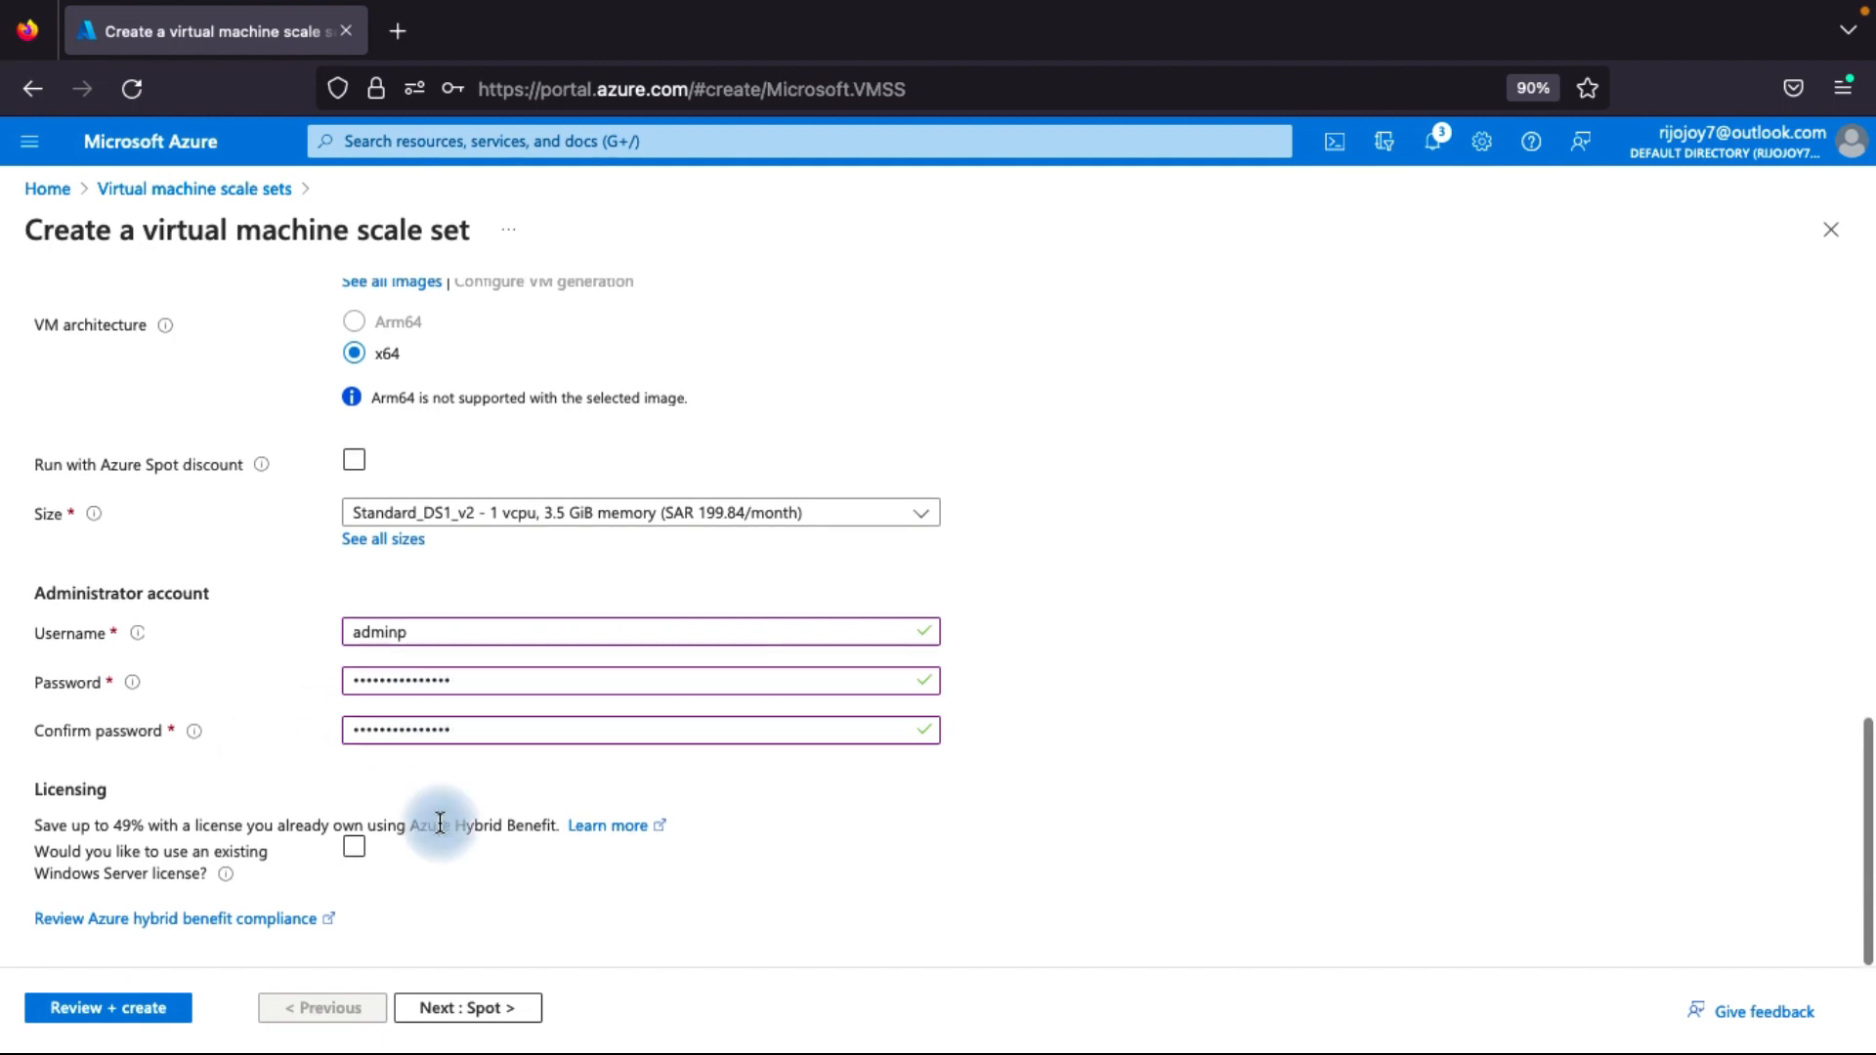
{"action": "left_click", "coordinate": [494, 1009]}
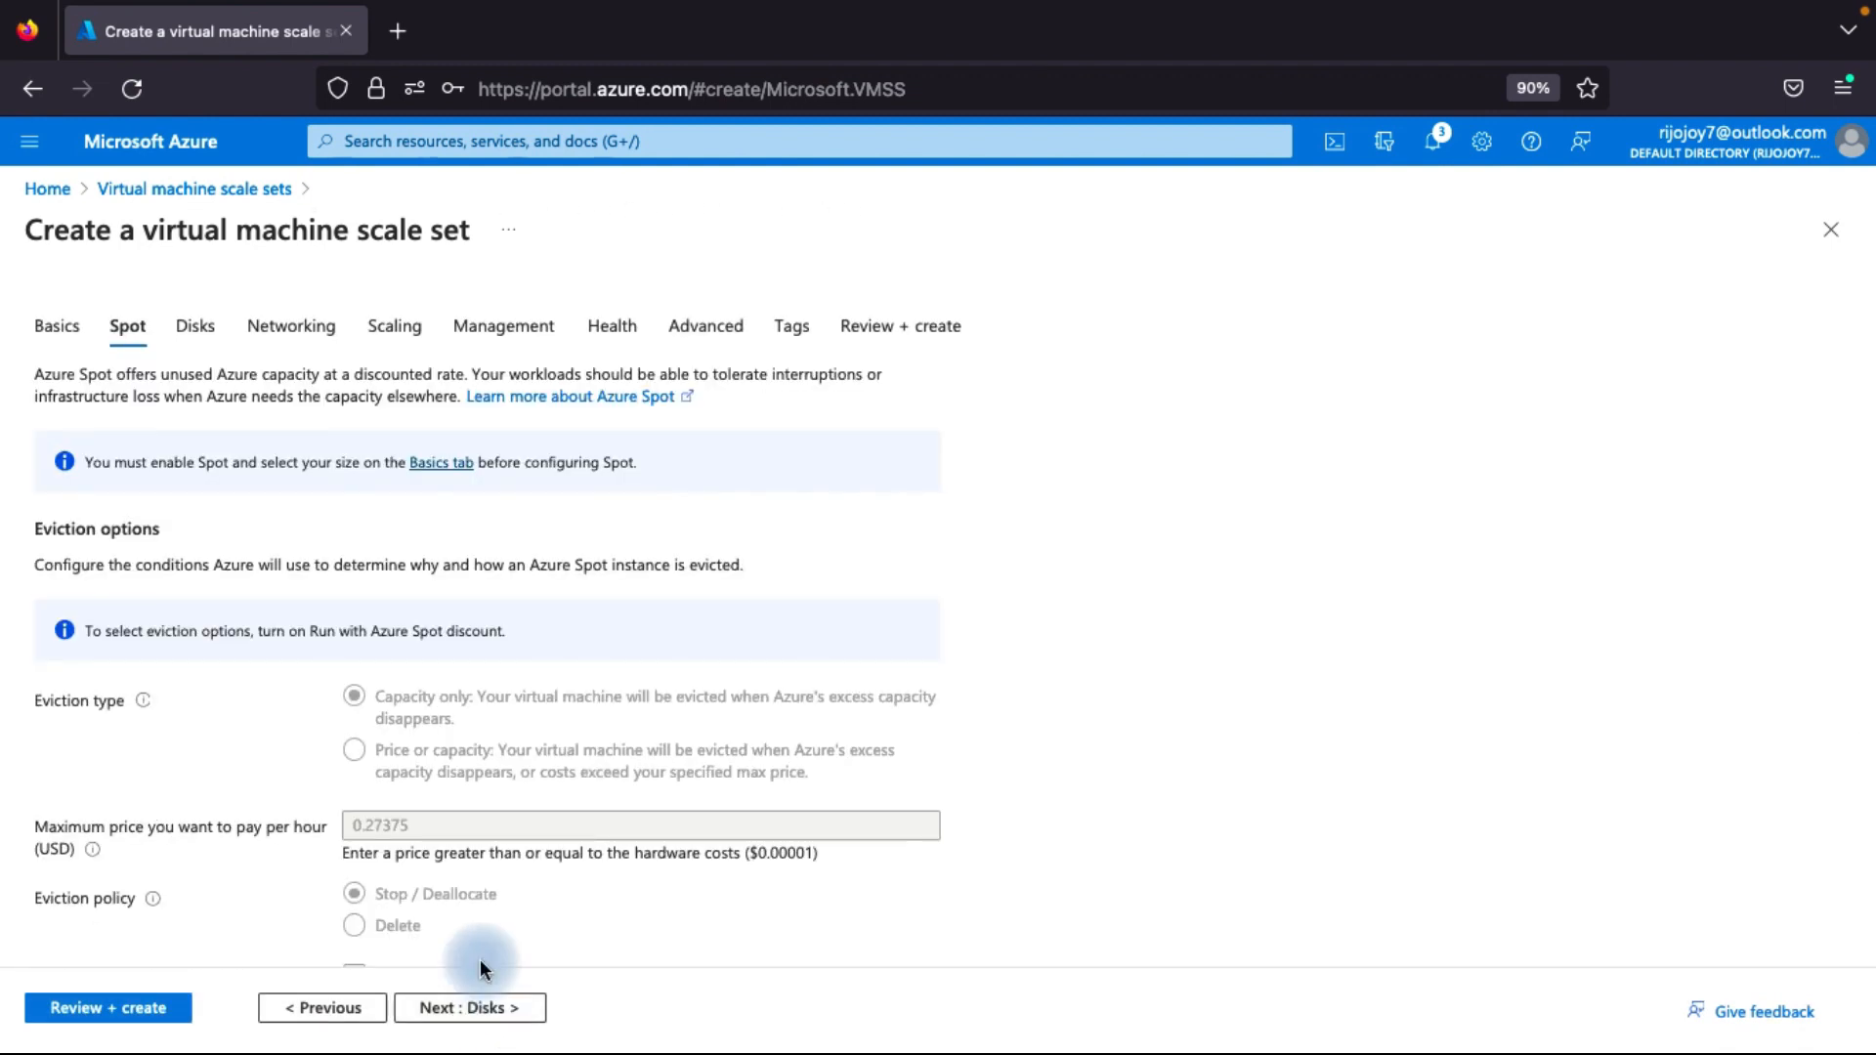
Continue past the Spot settings, check the Disks settings without changing them, and proceed to the Networking settings.
{"action": "scroll", "coordinate": [478, 952], "scroll_direction": "down", "scroll_amount": 1}
{"action": "left_click", "coordinate": [476, 1016]}
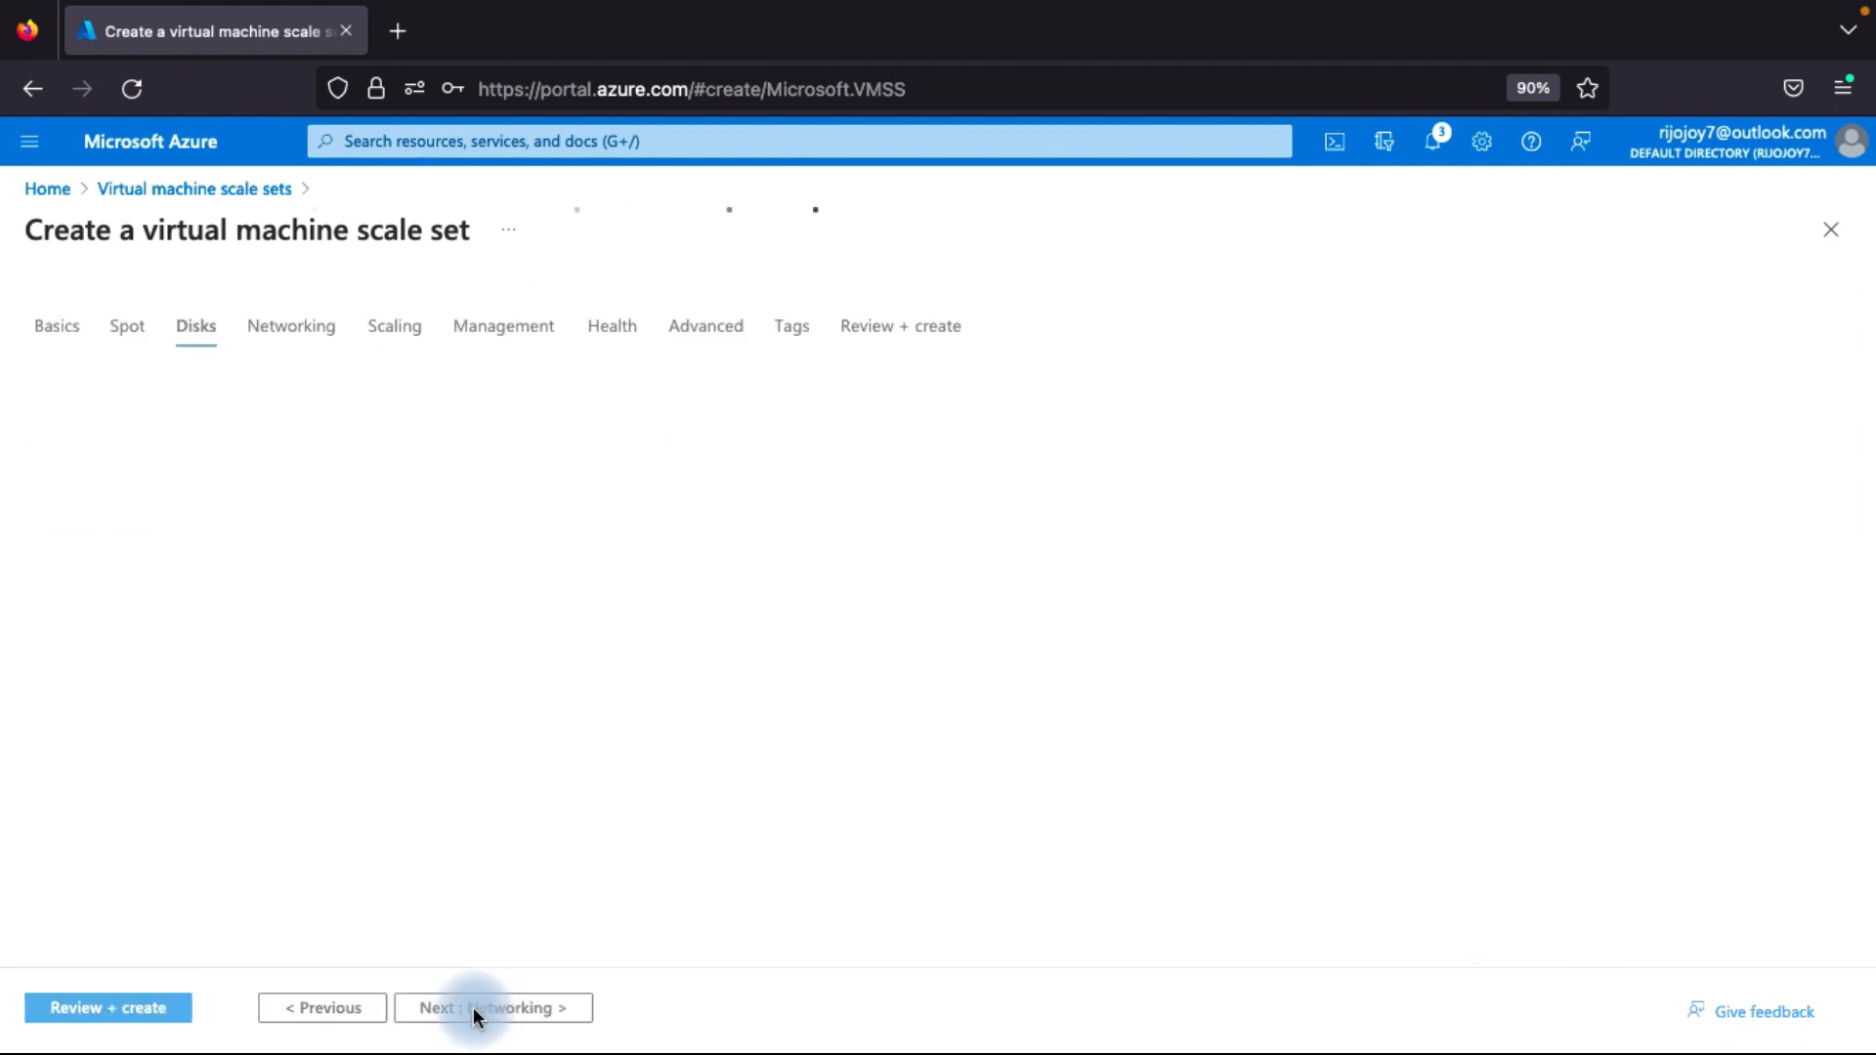
{"action": "scroll", "coordinate": [313, 664], "scroll_direction": "down", "scroll_amount": 2}
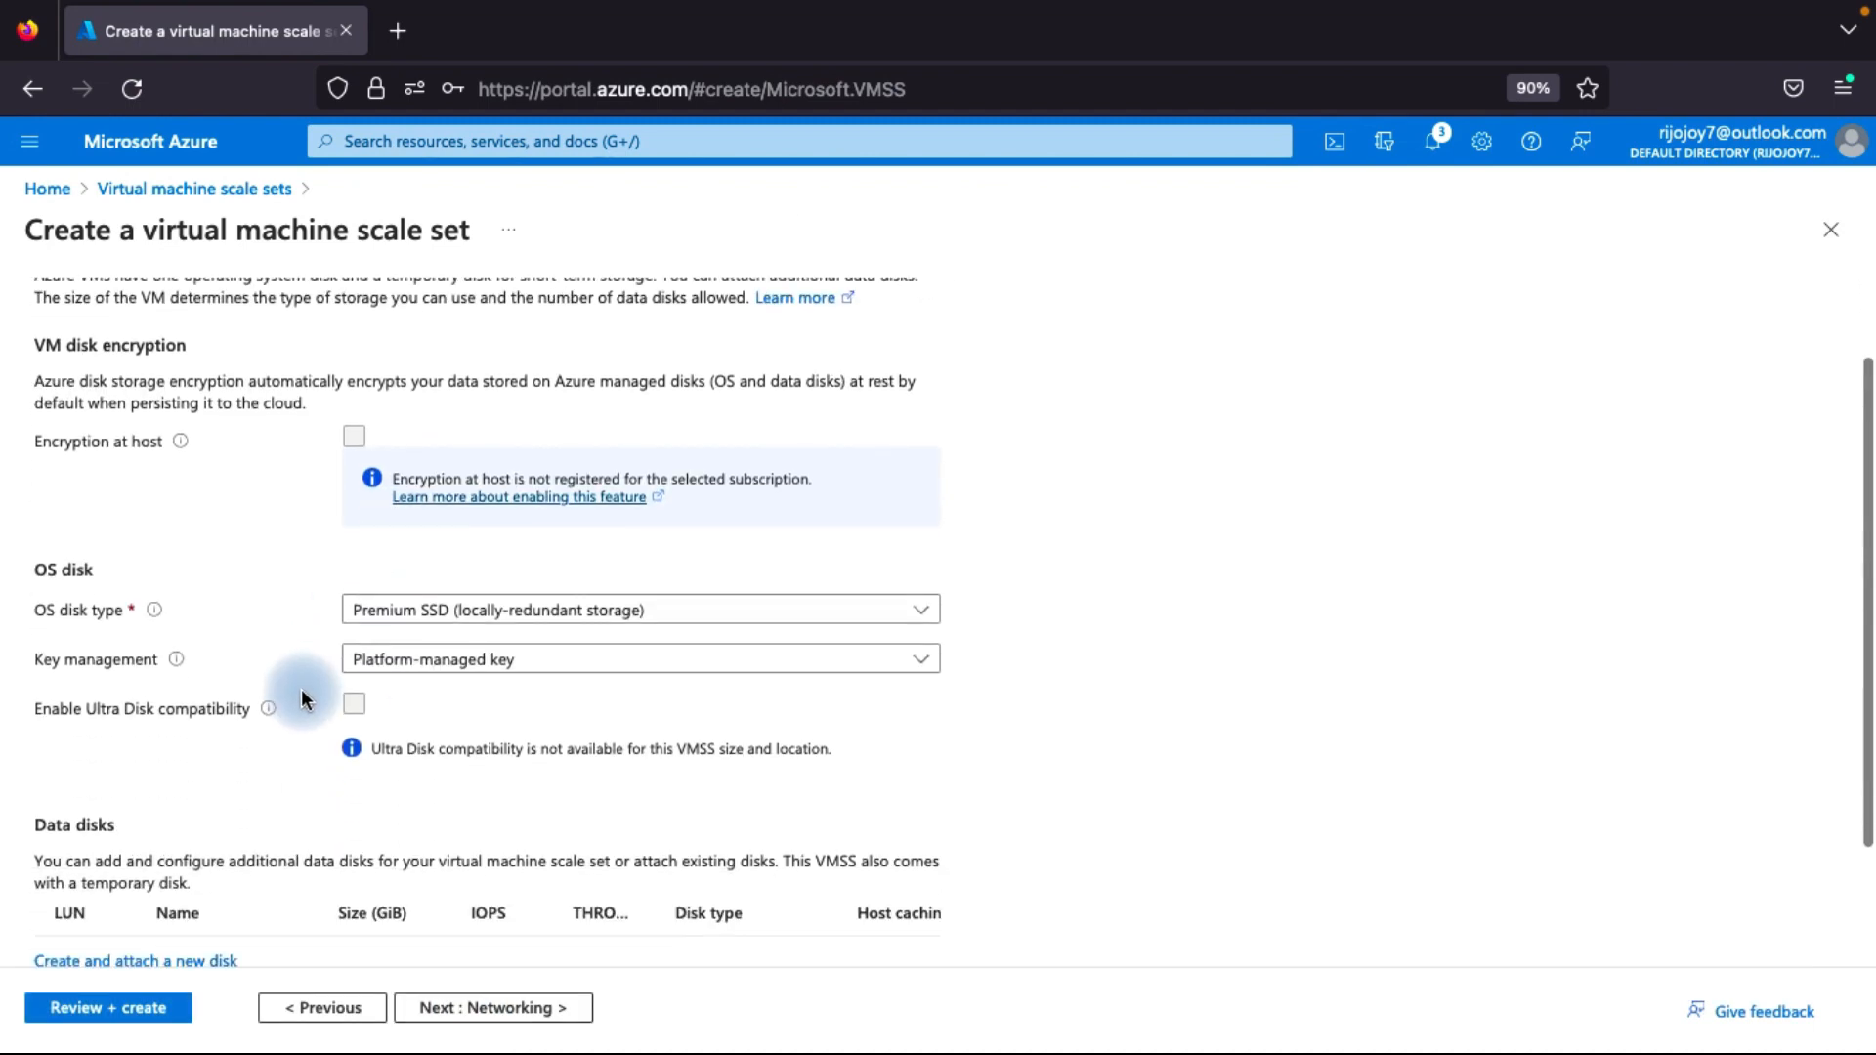
{"action": "scroll", "coordinate": [246, 600], "scroll_direction": "down", "scroll_amount": 2}
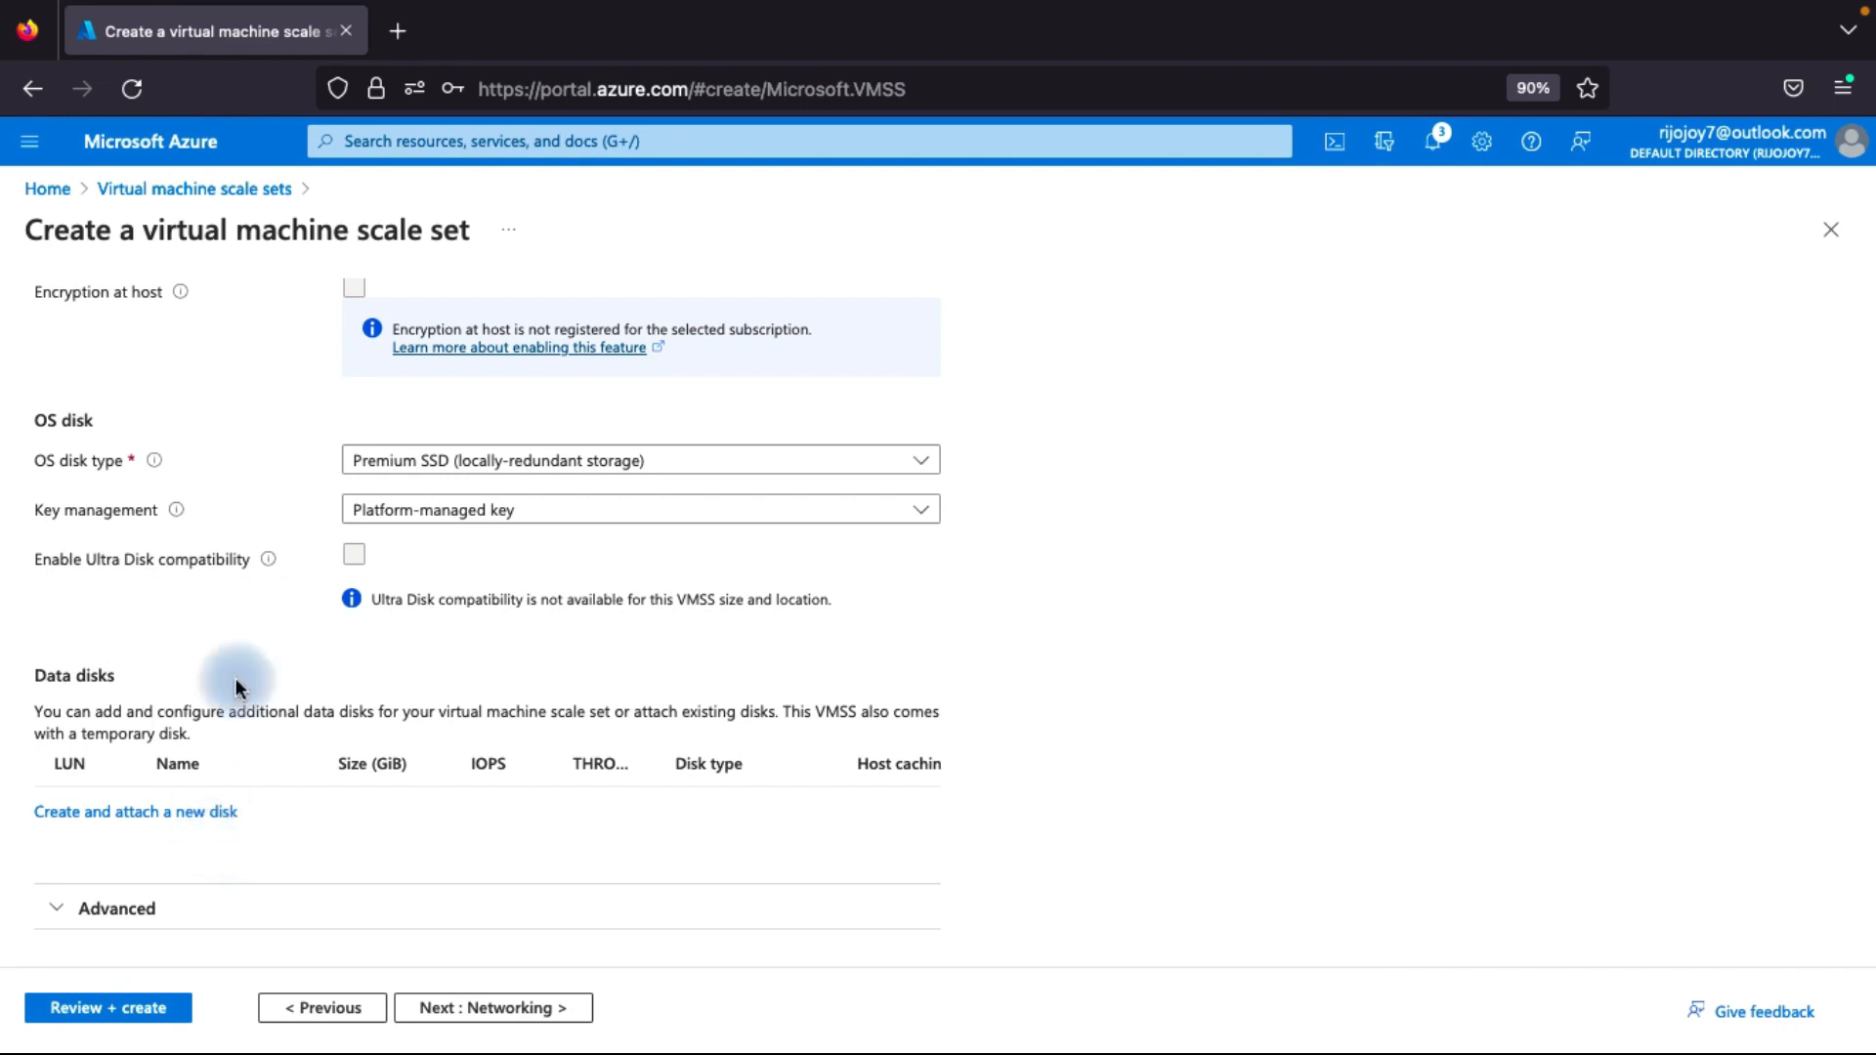
{"action": "scroll", "coordinate": [265, 611], "scroll_direction": "up", "scroll_amount": 1}
{"action": "scroll", "coordinate": [266, 615], "scroll_direction": "up", "scroll_amount": 4}
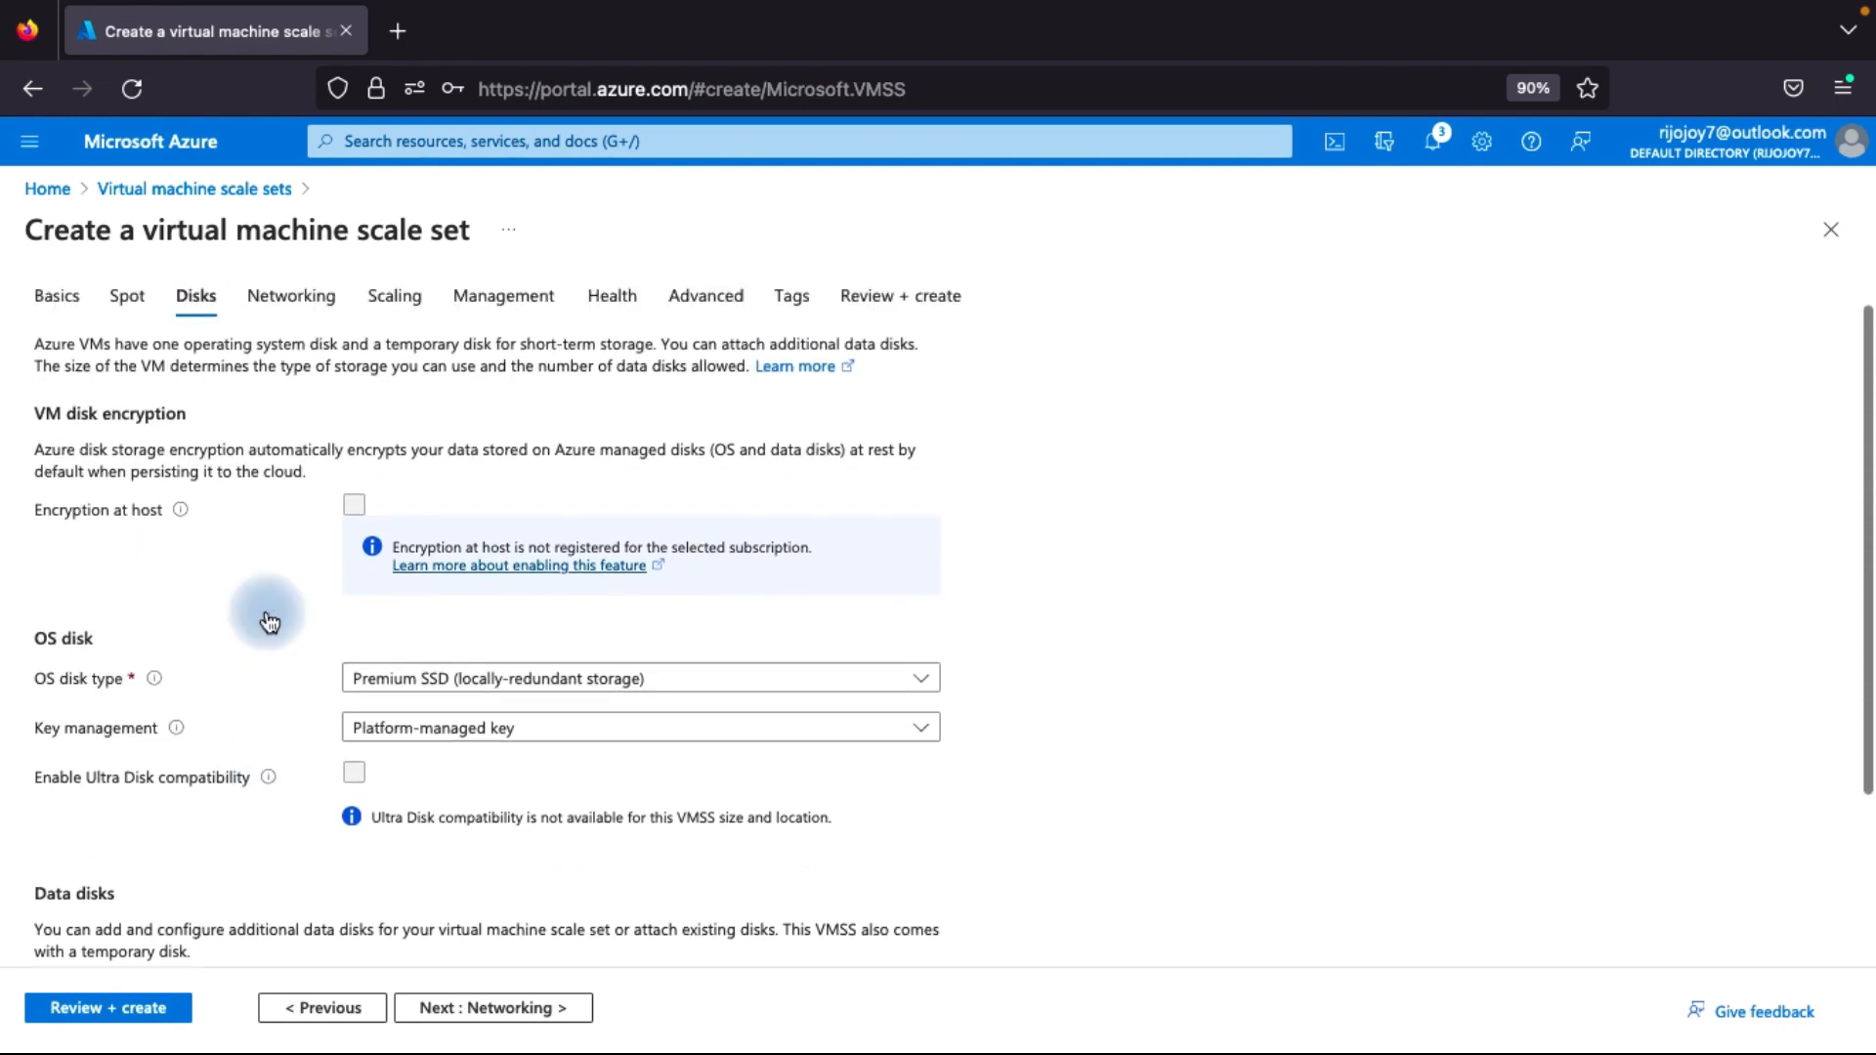
{"action": "left_click", "coordinate": [492, 1009]}
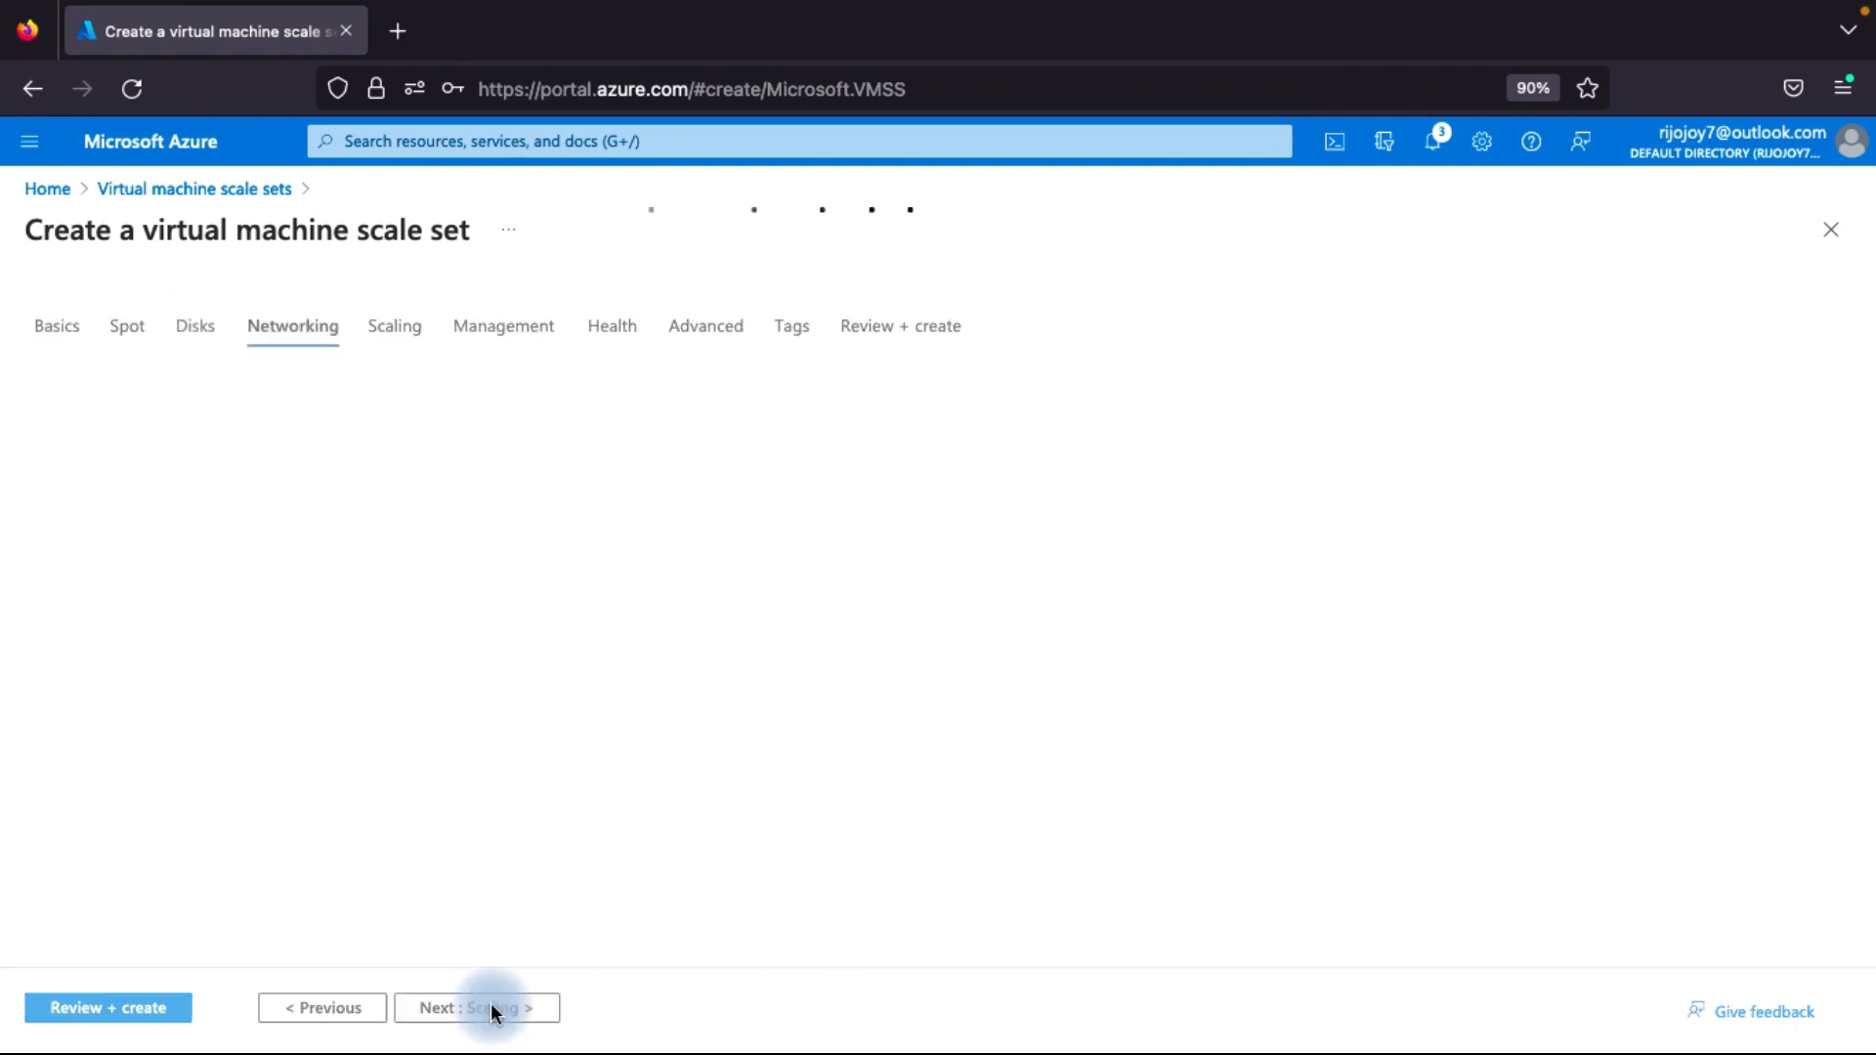
Set the scale set's load balancing option to None and continue to the Scaling settings.
{"action": "scroll", "coordinate": [393, 817], "scroll_direction": "down", "scroll_amount": 3}
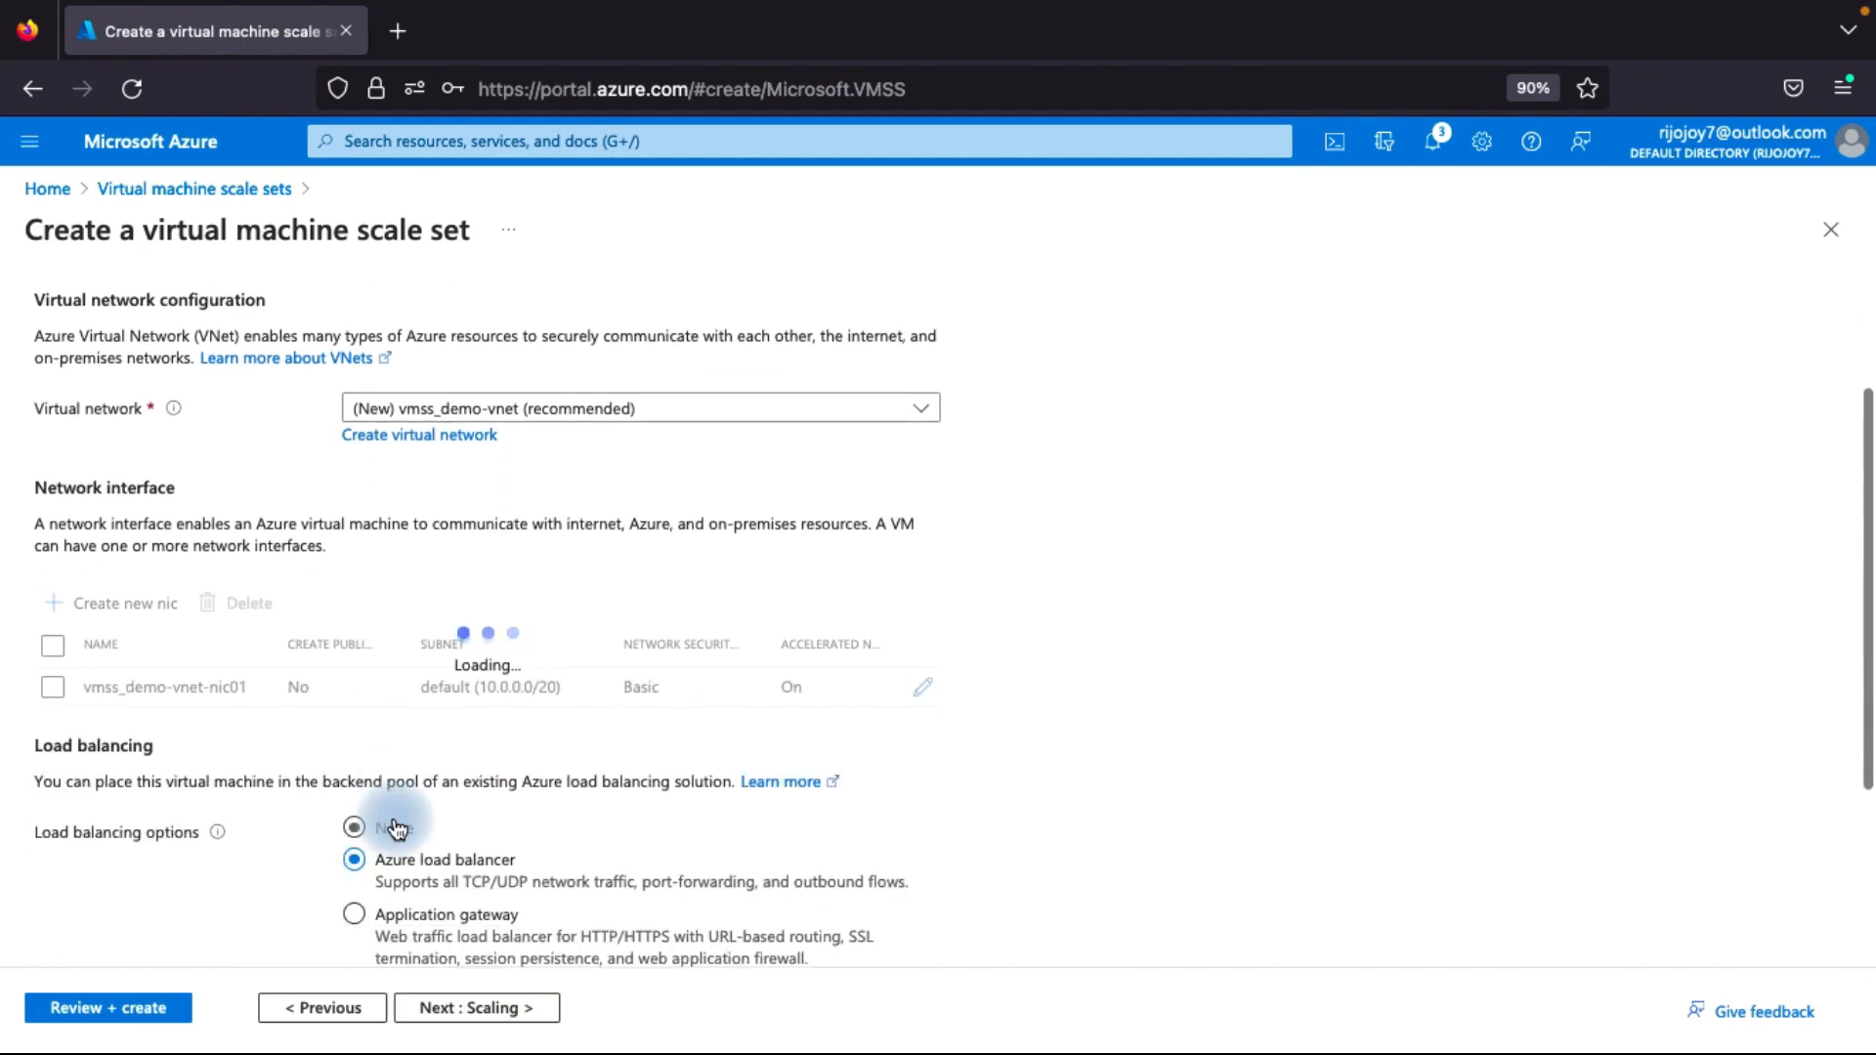
{"action": "scroll", "coordinate": [396, 829], "scroll_direction": "down", "scroll_amount": 3}
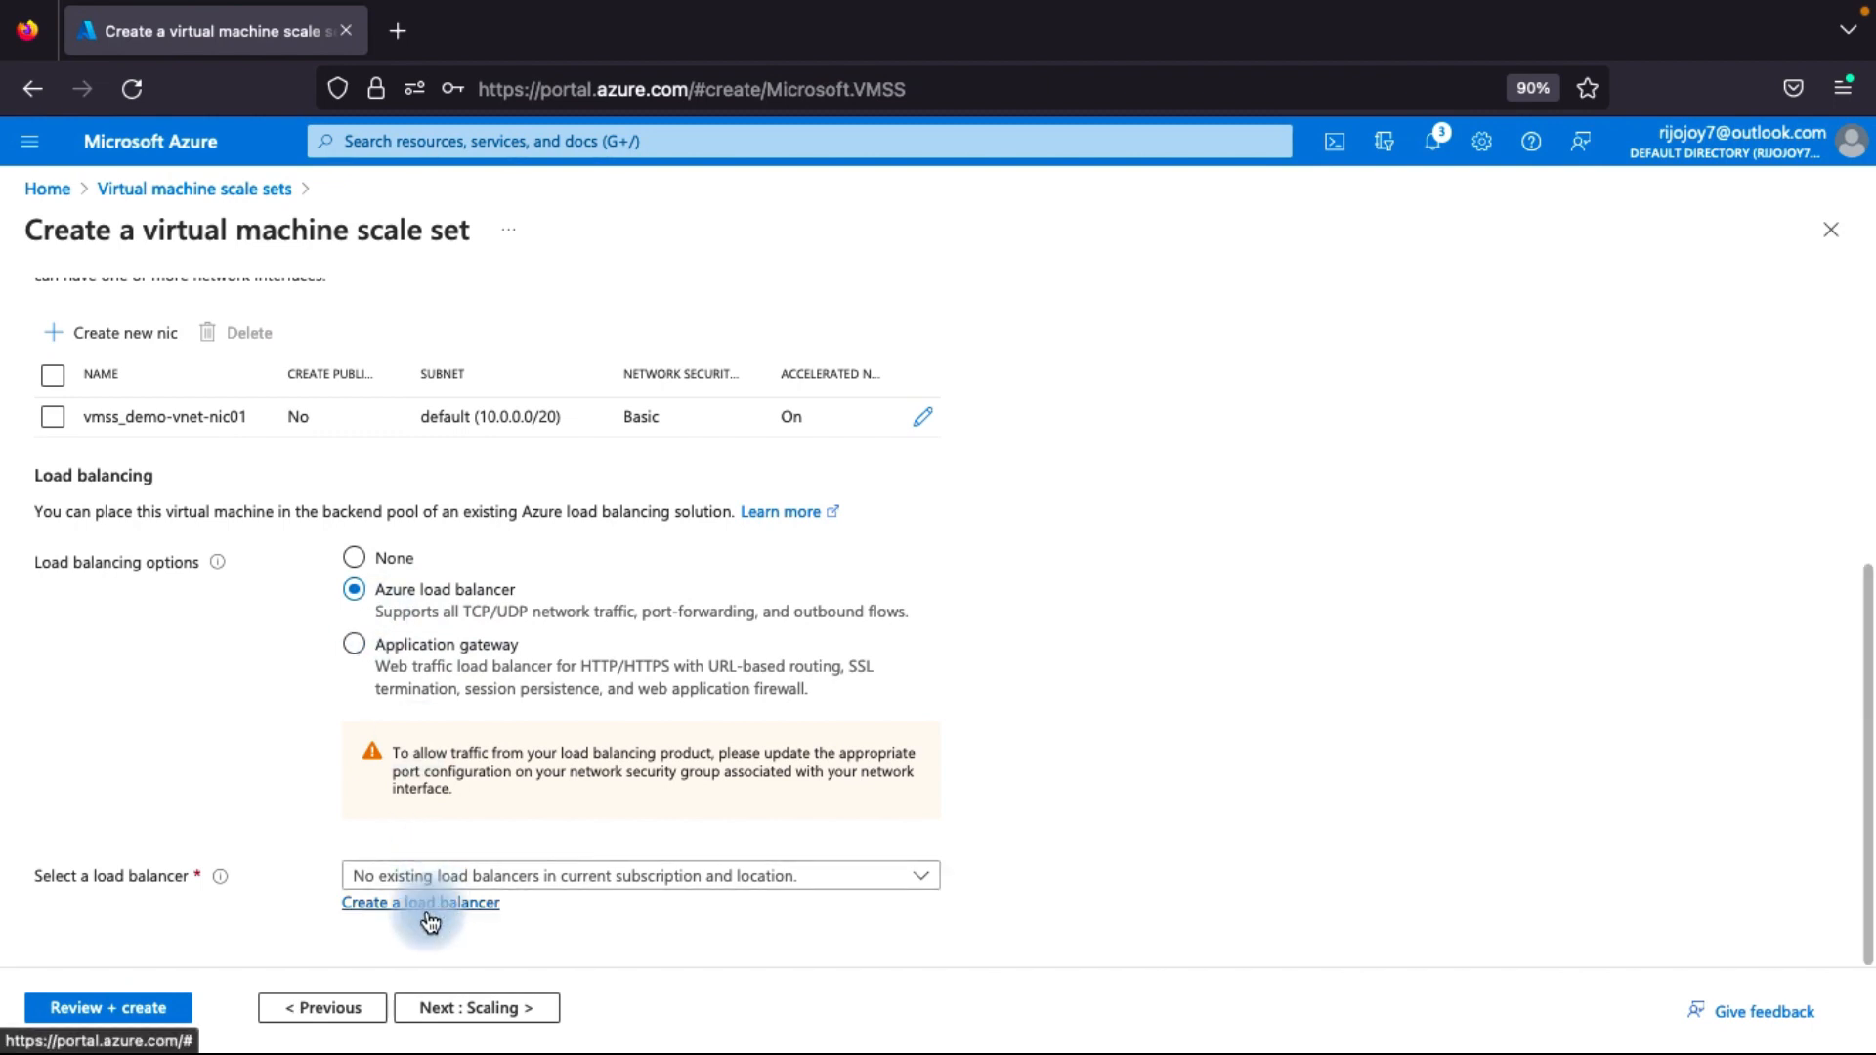
{"action": "left_click", "coordinate": [355, 559]}
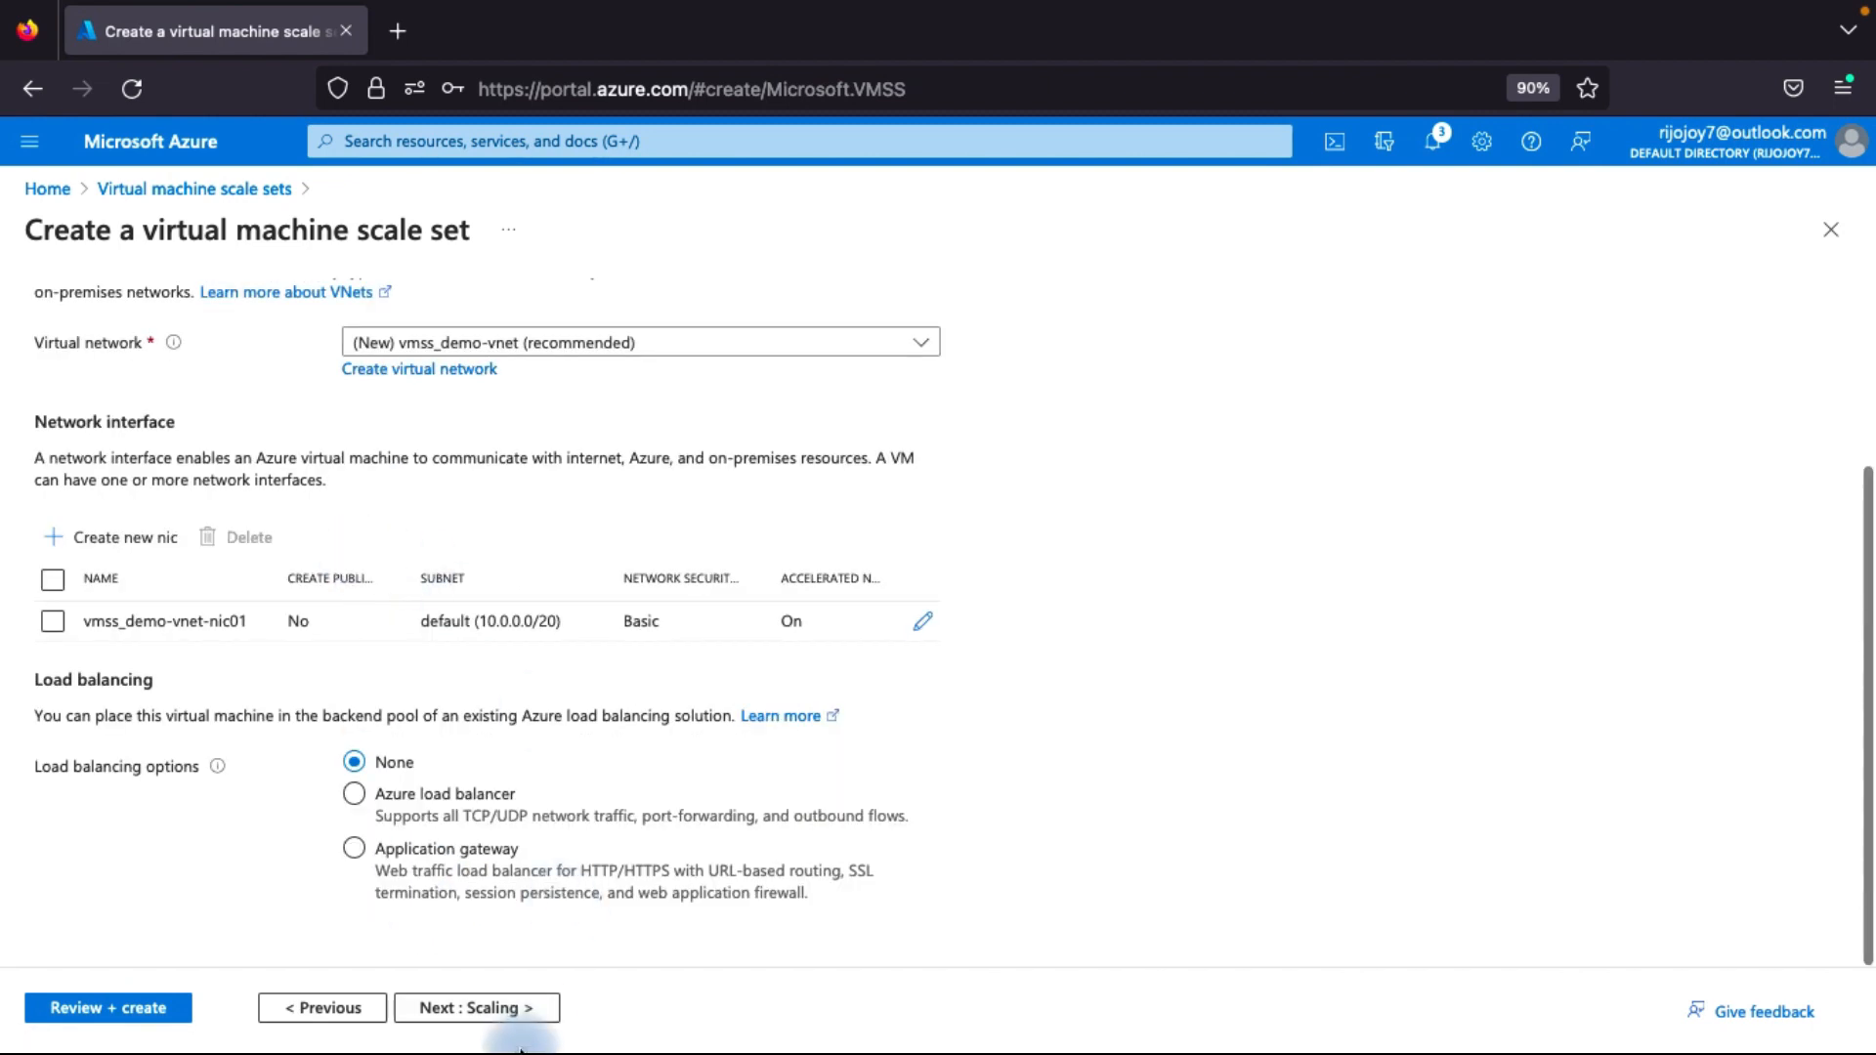
{"action": "left_click", "coordinate": [500, 1007]}
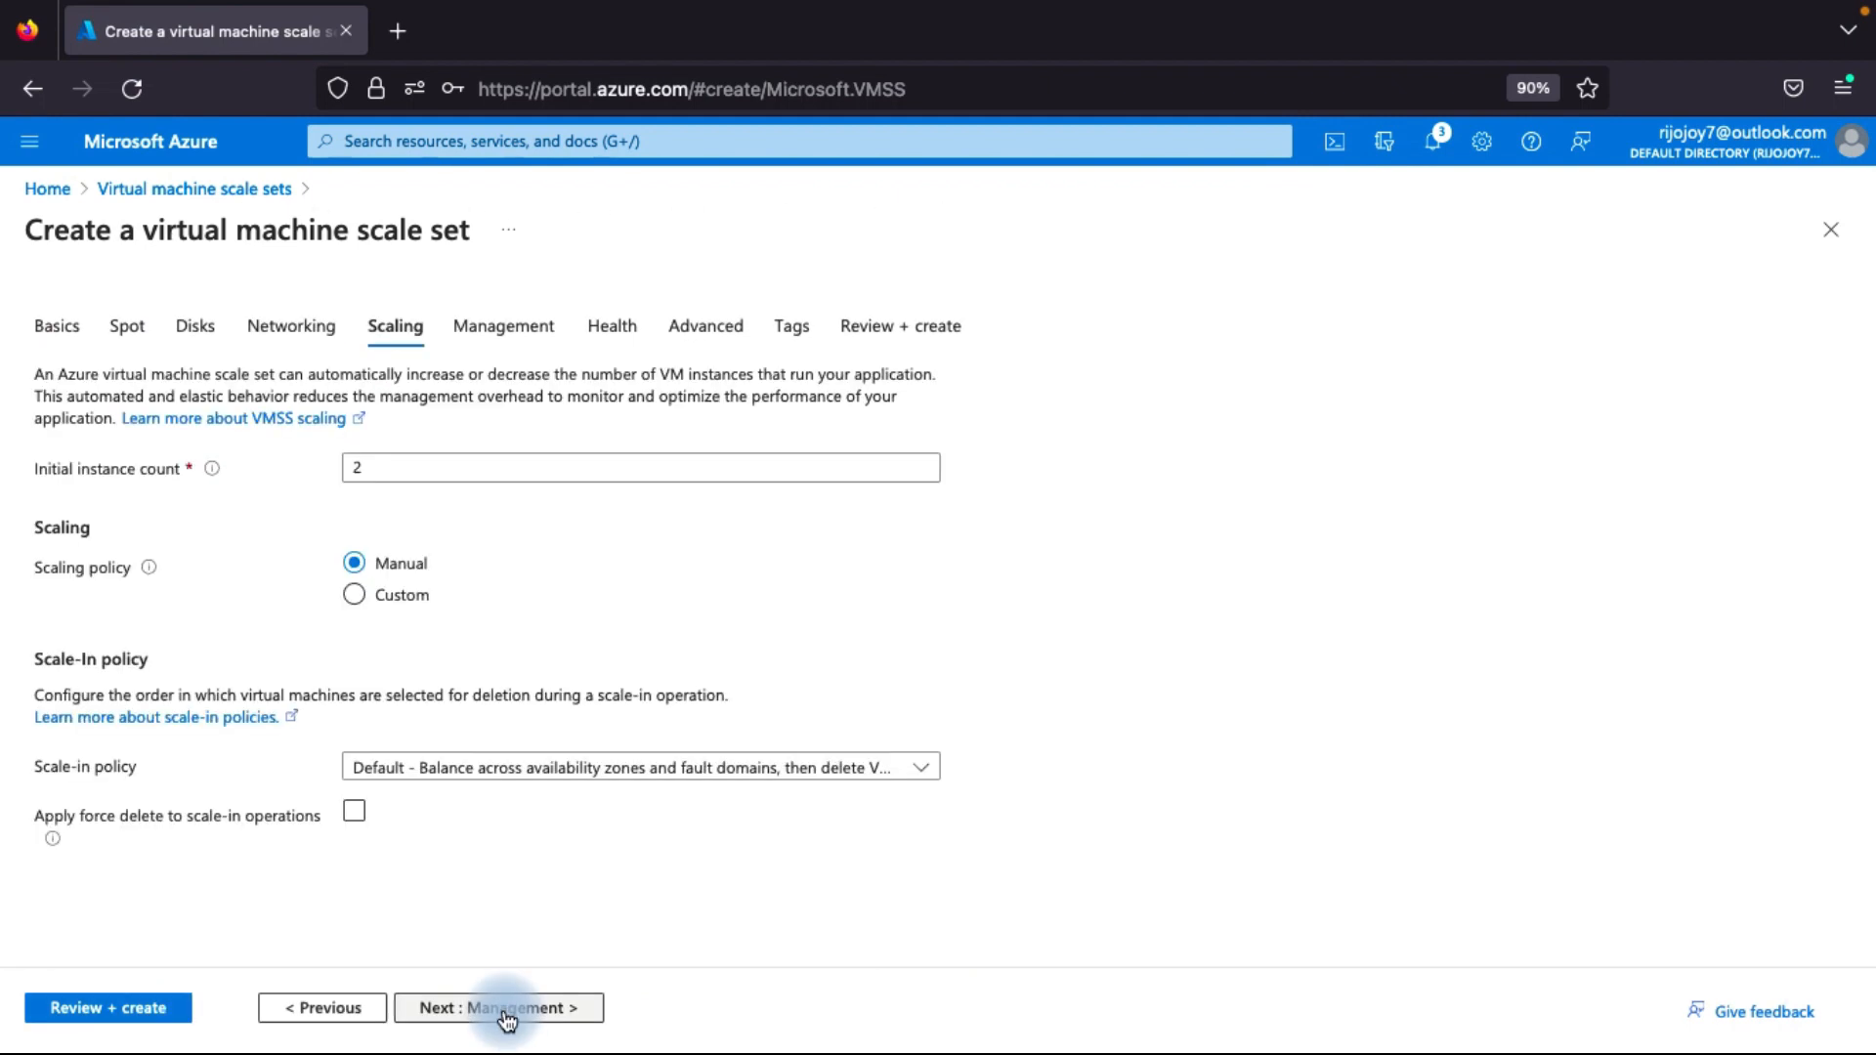
Set the initial instance count to 2 and check the scale-in policy choices, keeping the Default policy.
{"action": "double_click", "coordinate": [376, 474]}
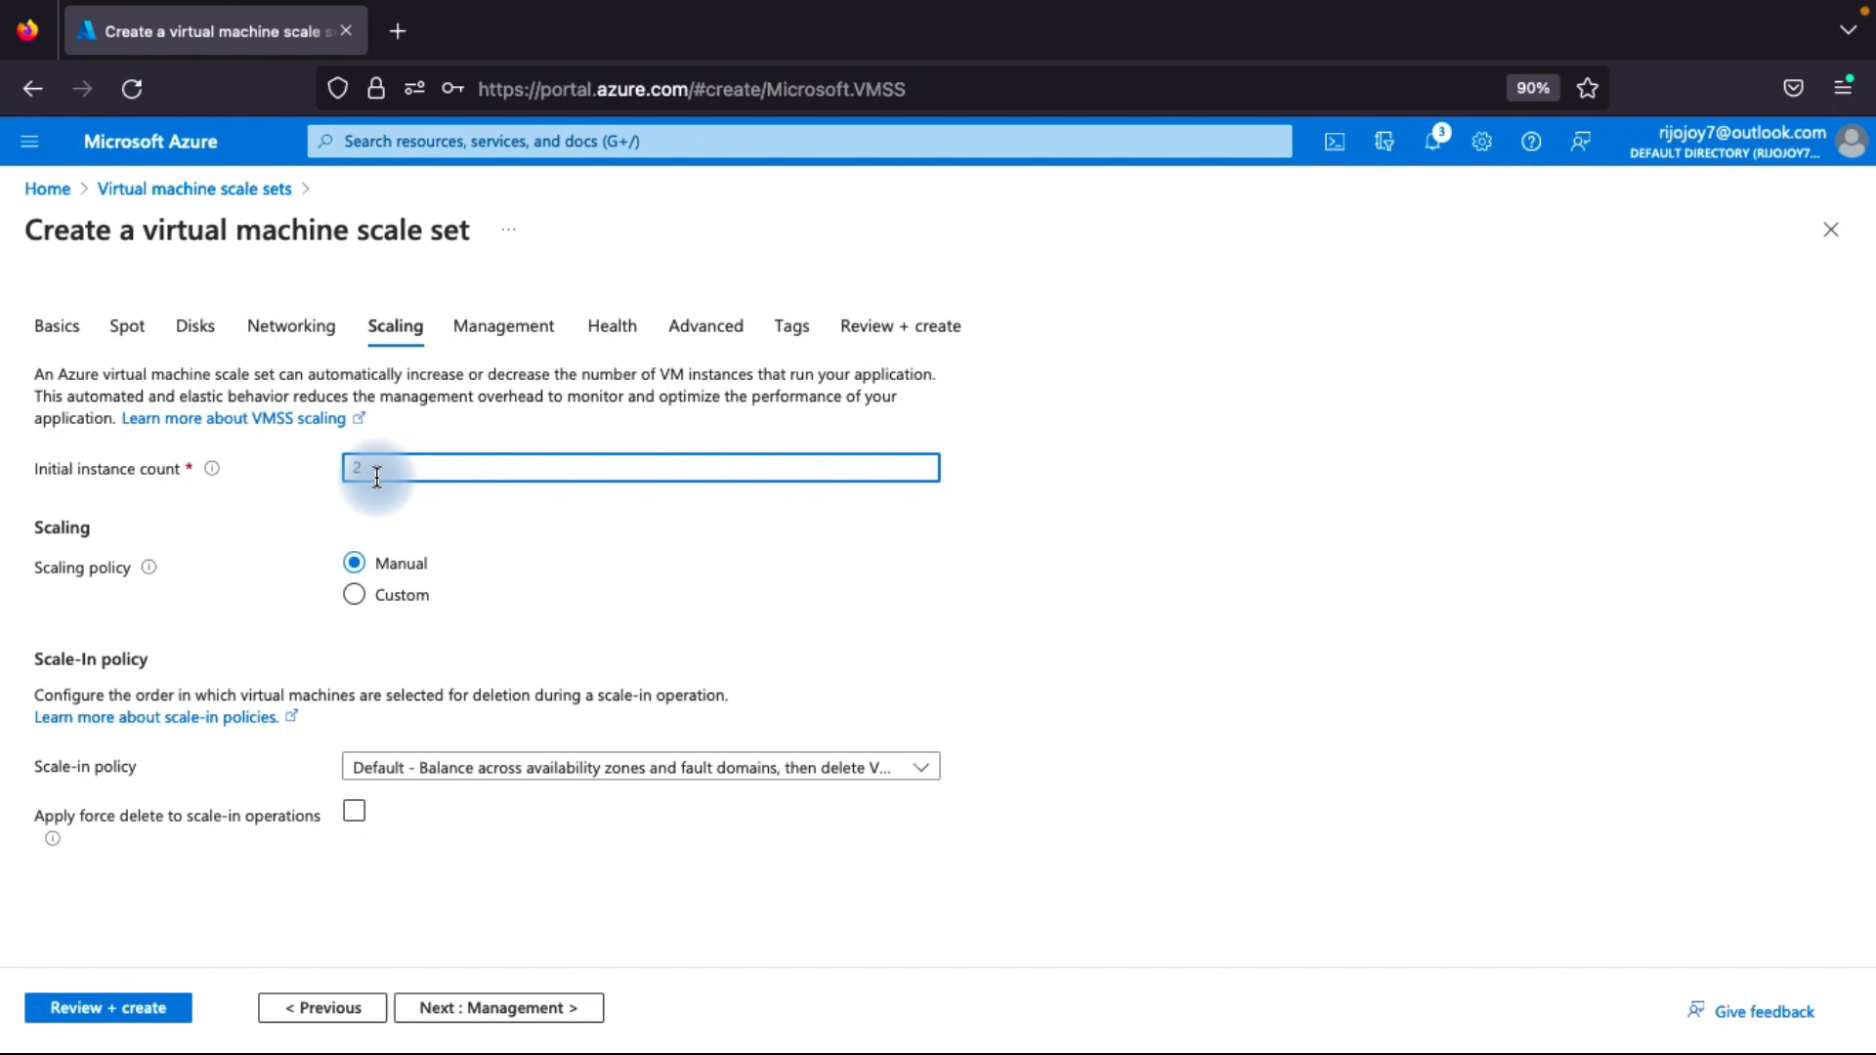
{"action": "key", "text": "BackSpace"}
{"action": "type", "text": "1"}
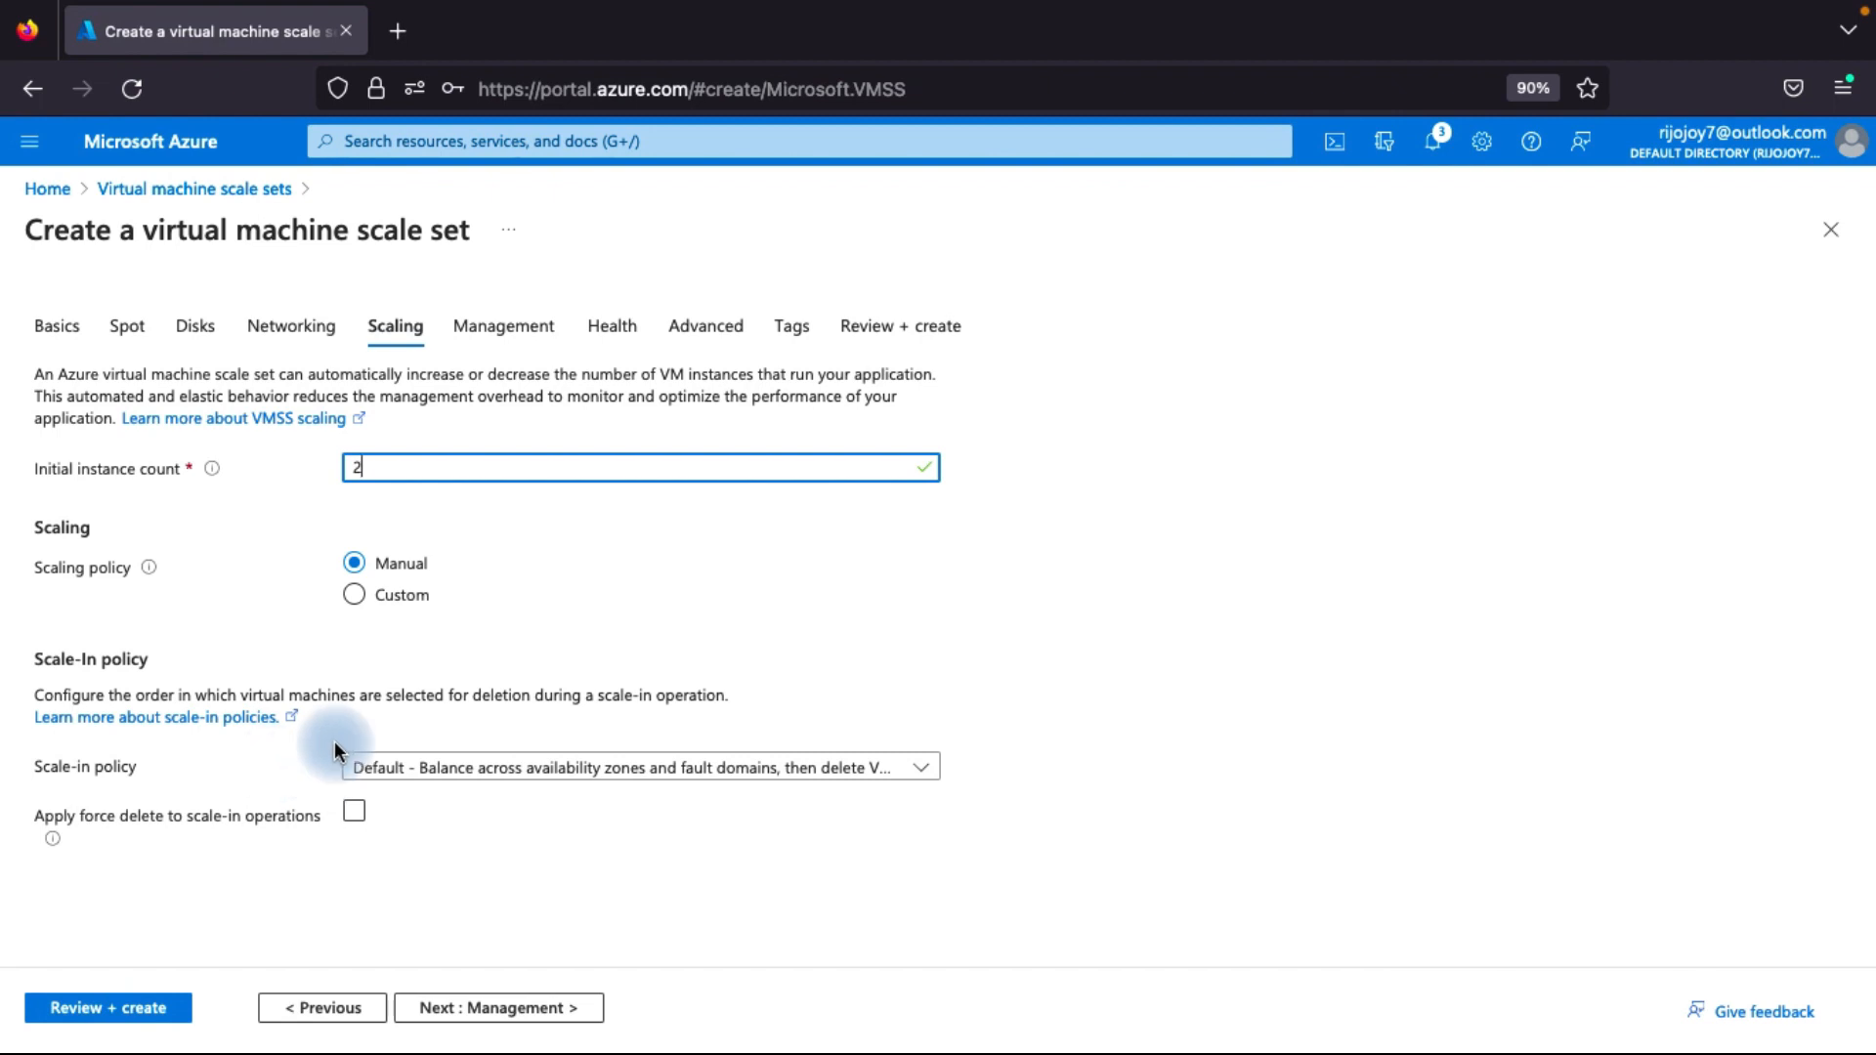
{"action": "left_click", "coordinate": [428, 768]}
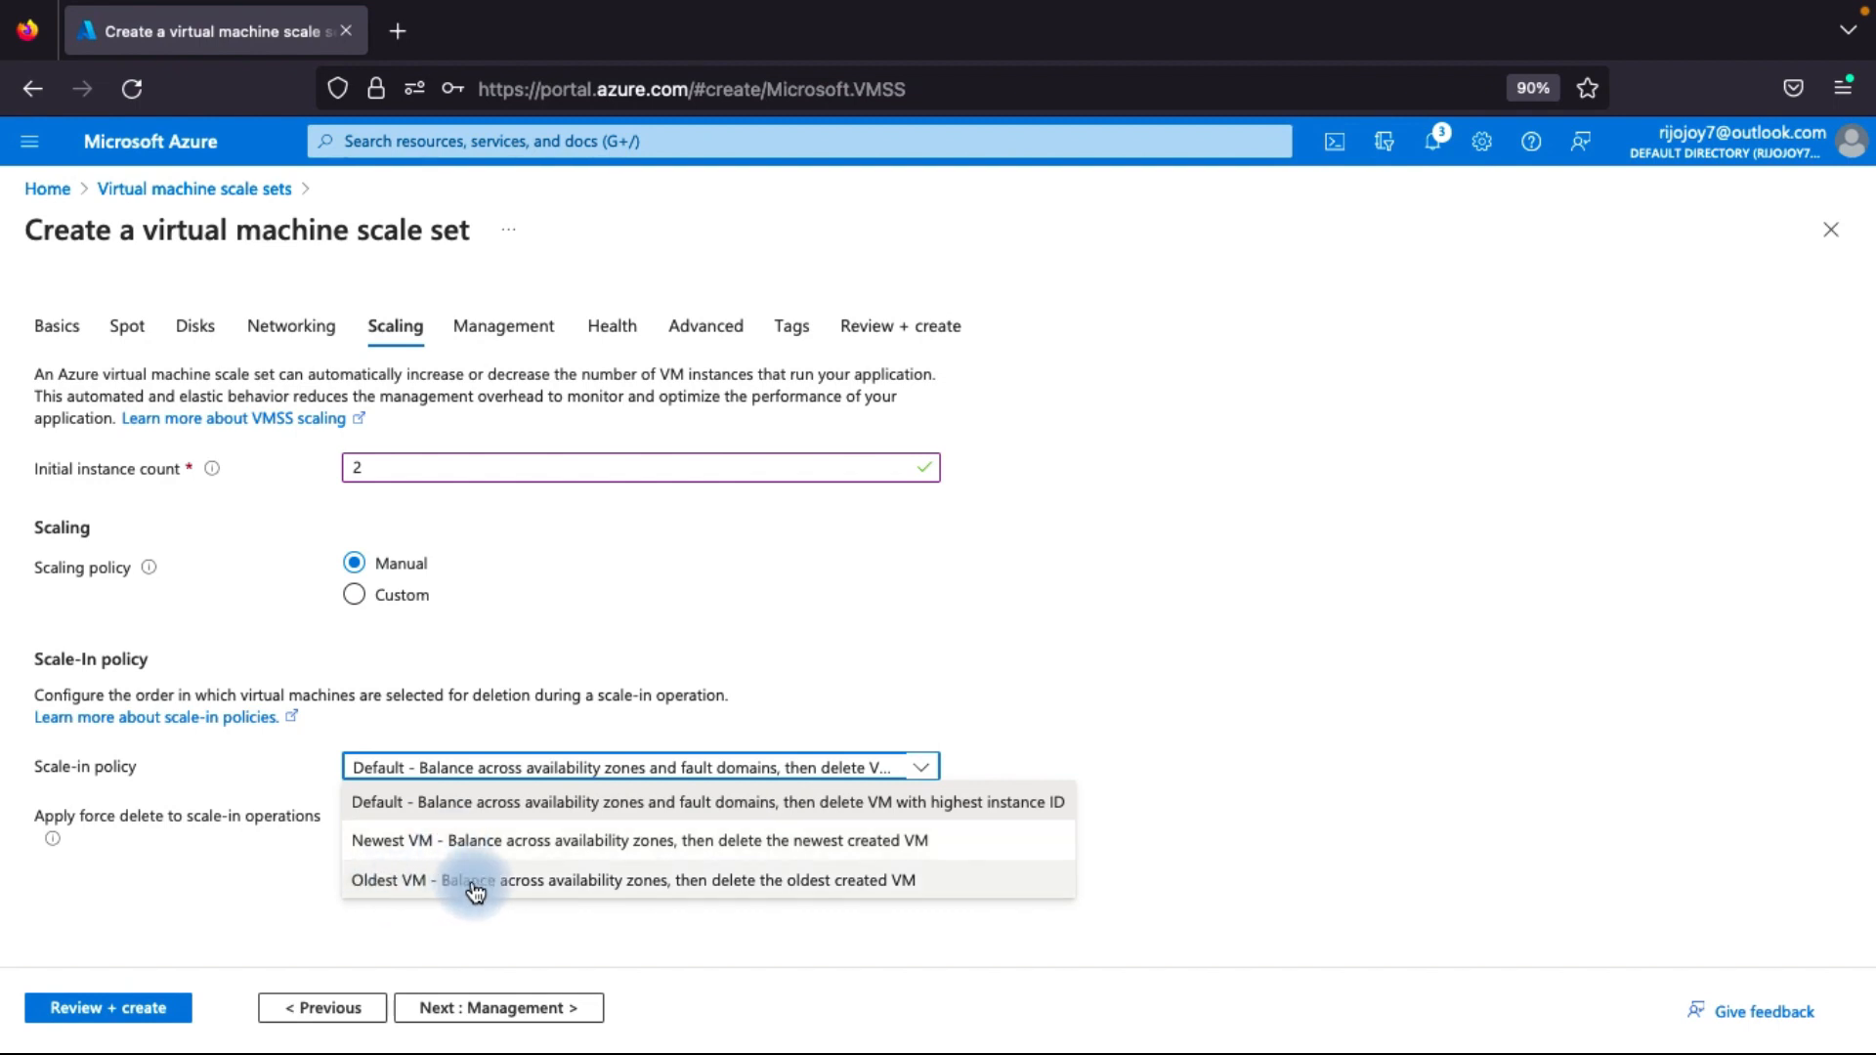
{"action": "left_click", "coordinate": [224, 762]}
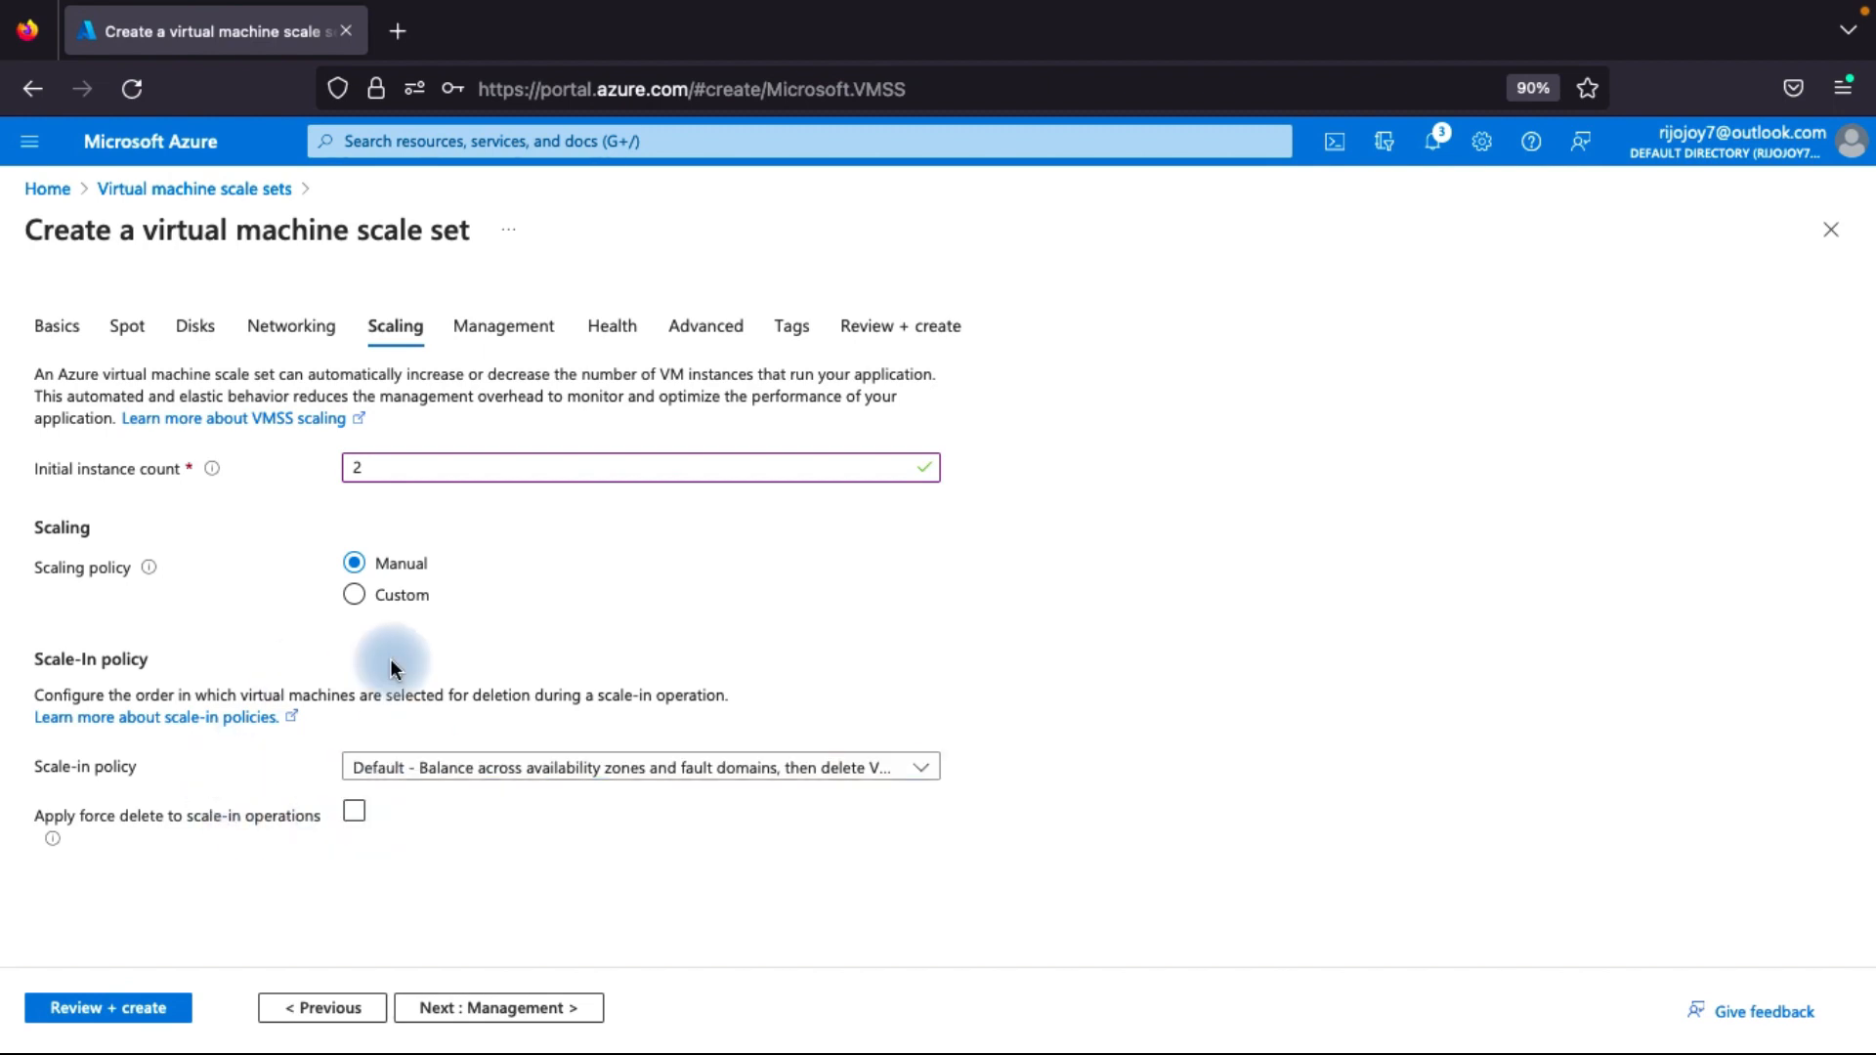
Switch the scaling policy to Custom to examine its instance limits and scale-out settings.
{"action": "left_click", "coordinate": [355, 598]}
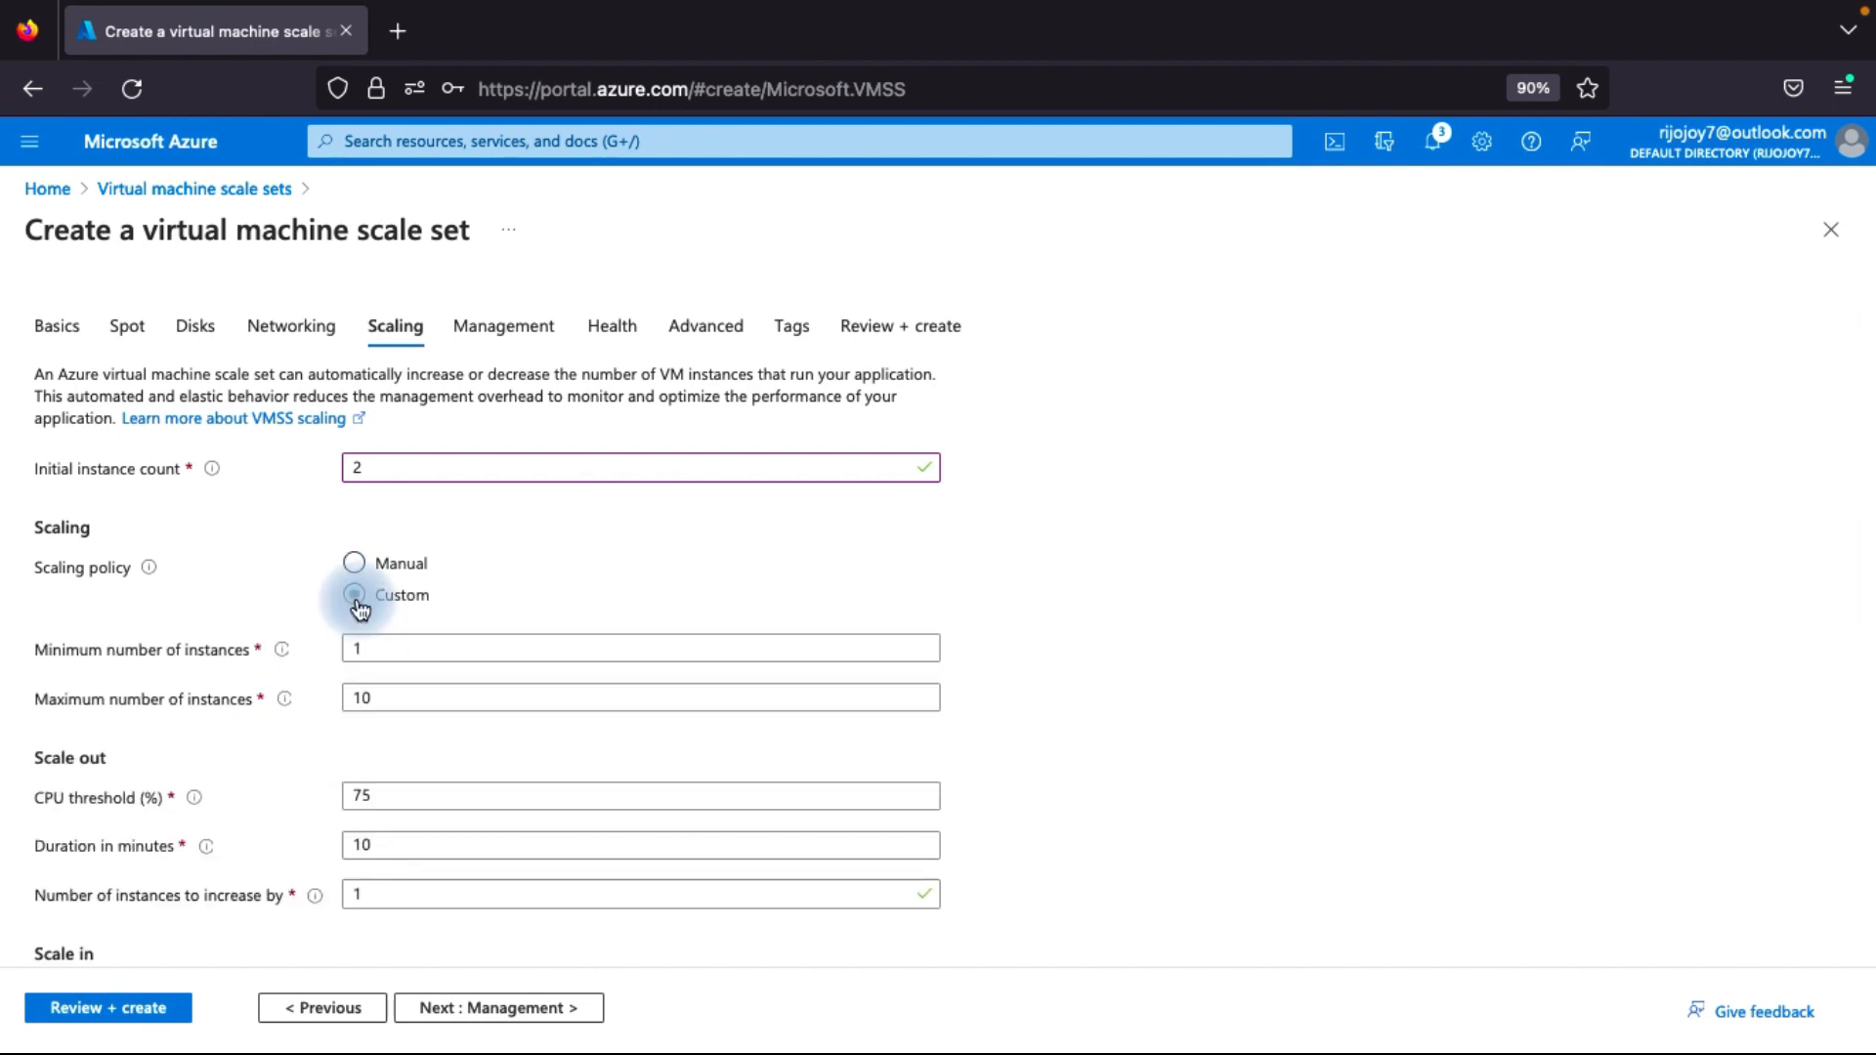
{"action": "scroll", "coordinate": [284, 745], "scroll_direction": "down", "scroll_amount": 2}
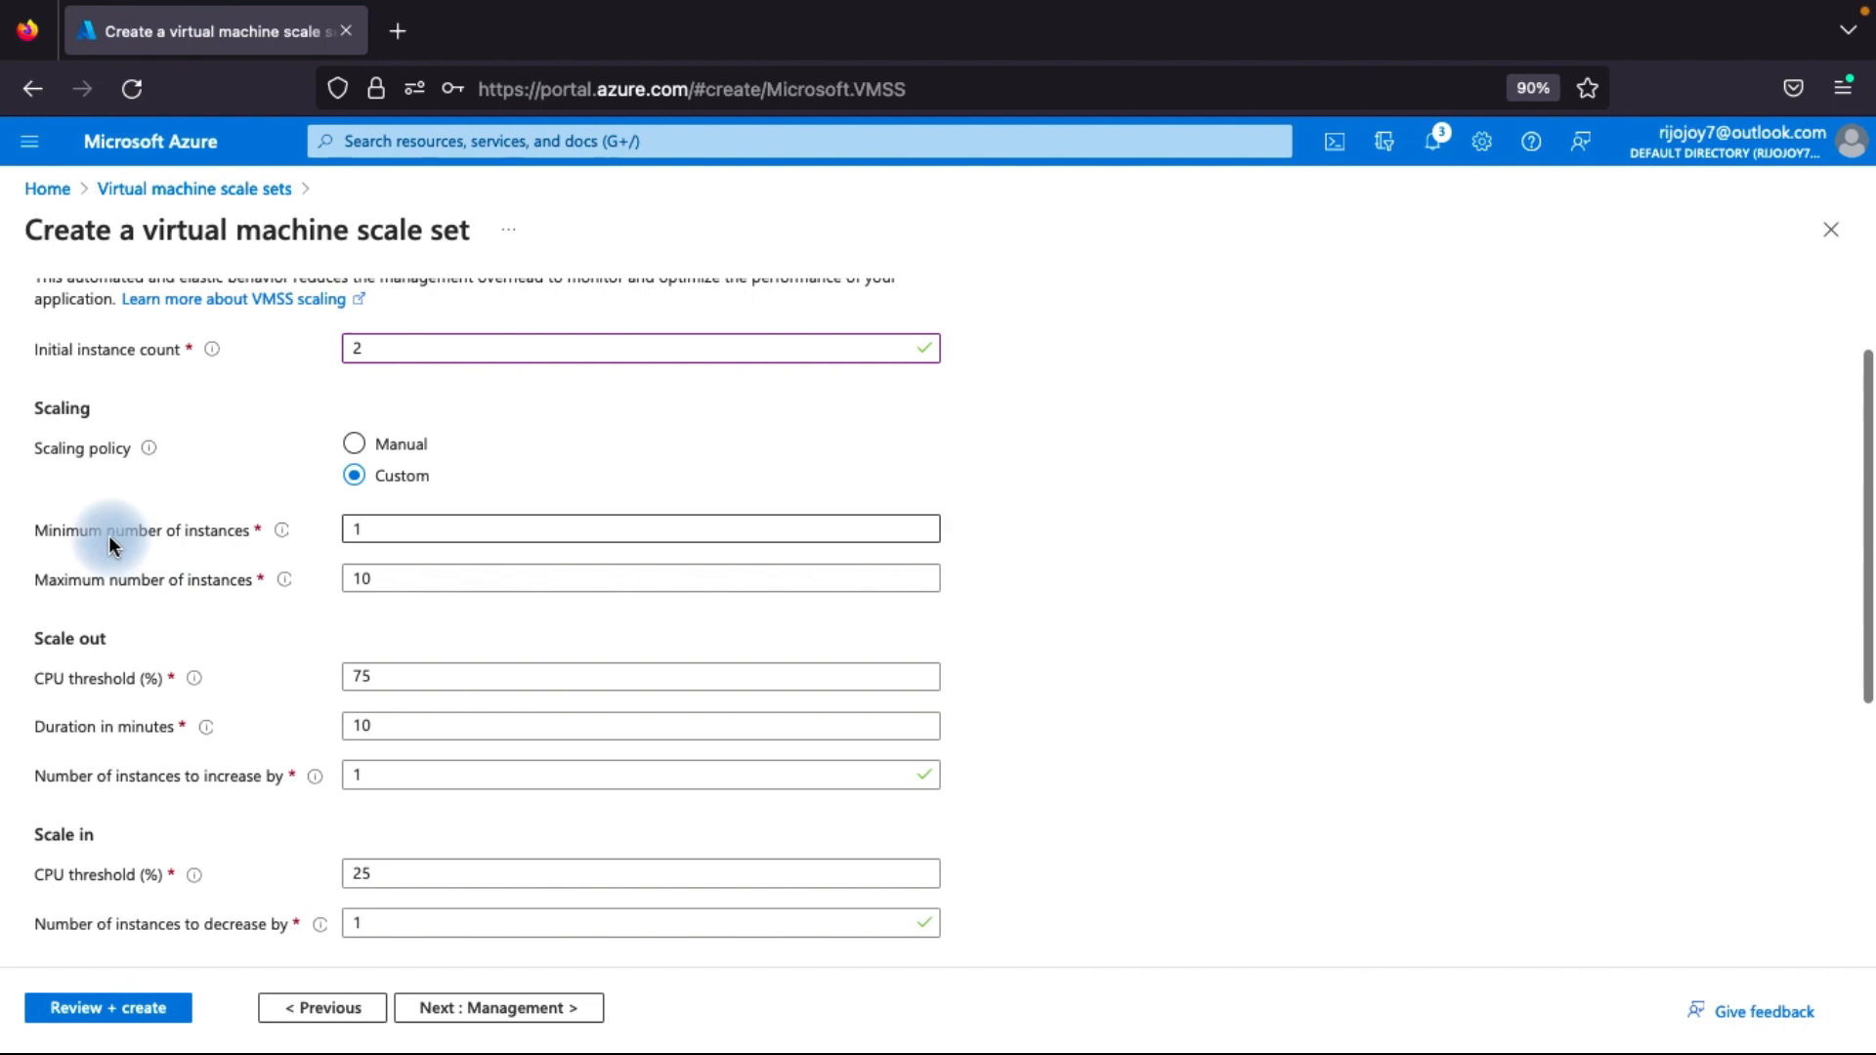
{"action": "double_click", "coordinate": [379, 528]}
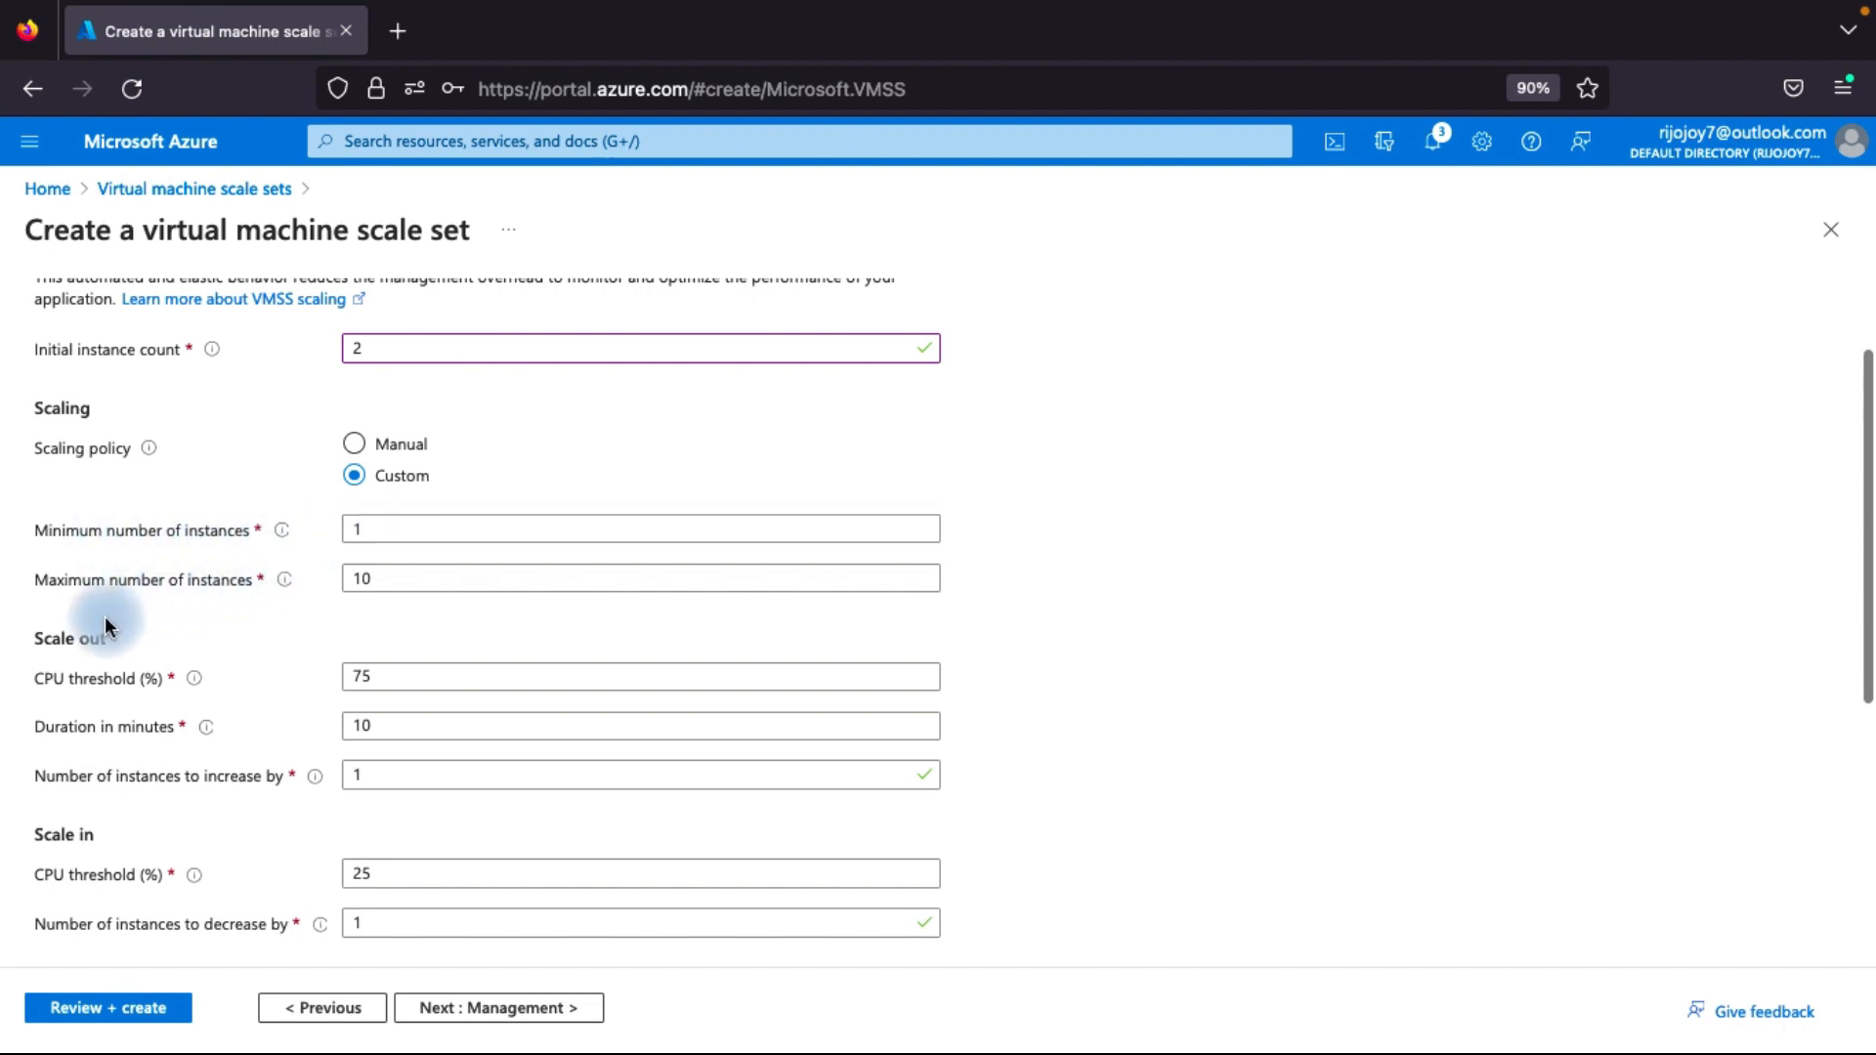
{"action": "left_click", "coordinate": [393, 576]}
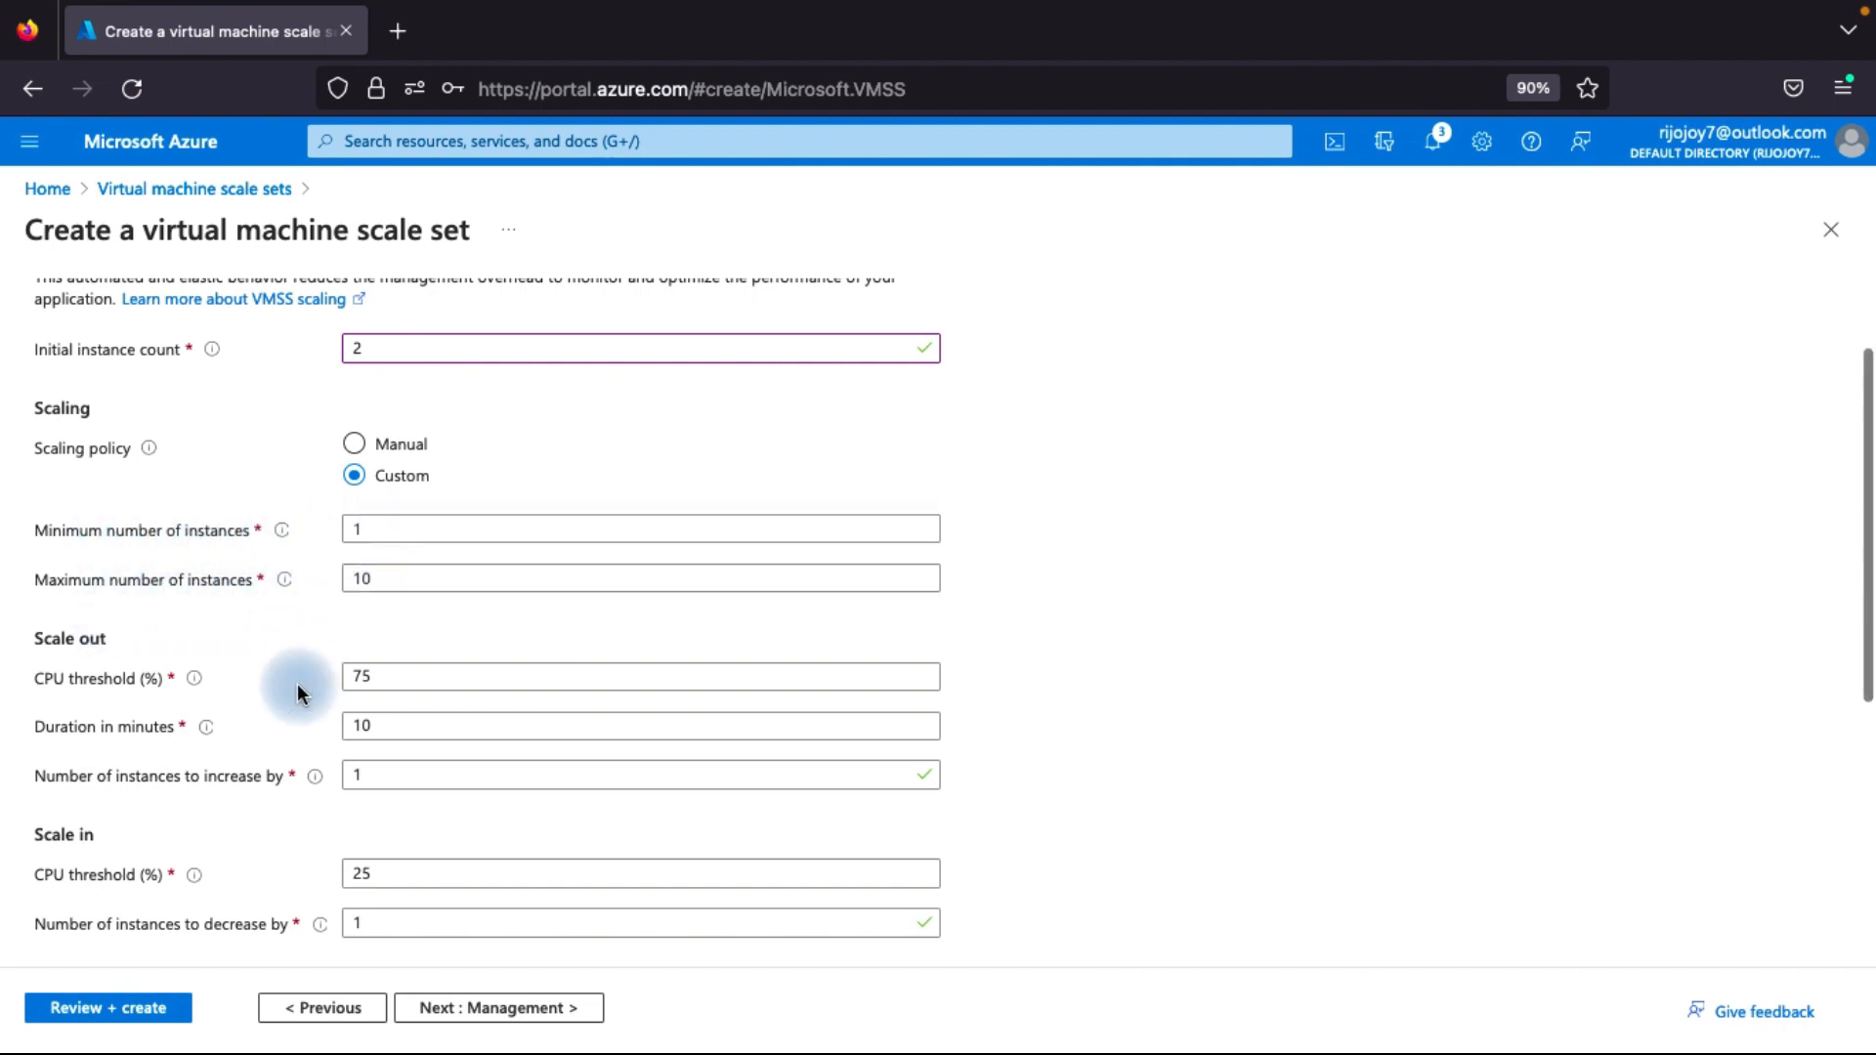
{"action": "scroll", "coordinate": [294, 682], "scroll_direction": "down", "scroll_amount": 1}
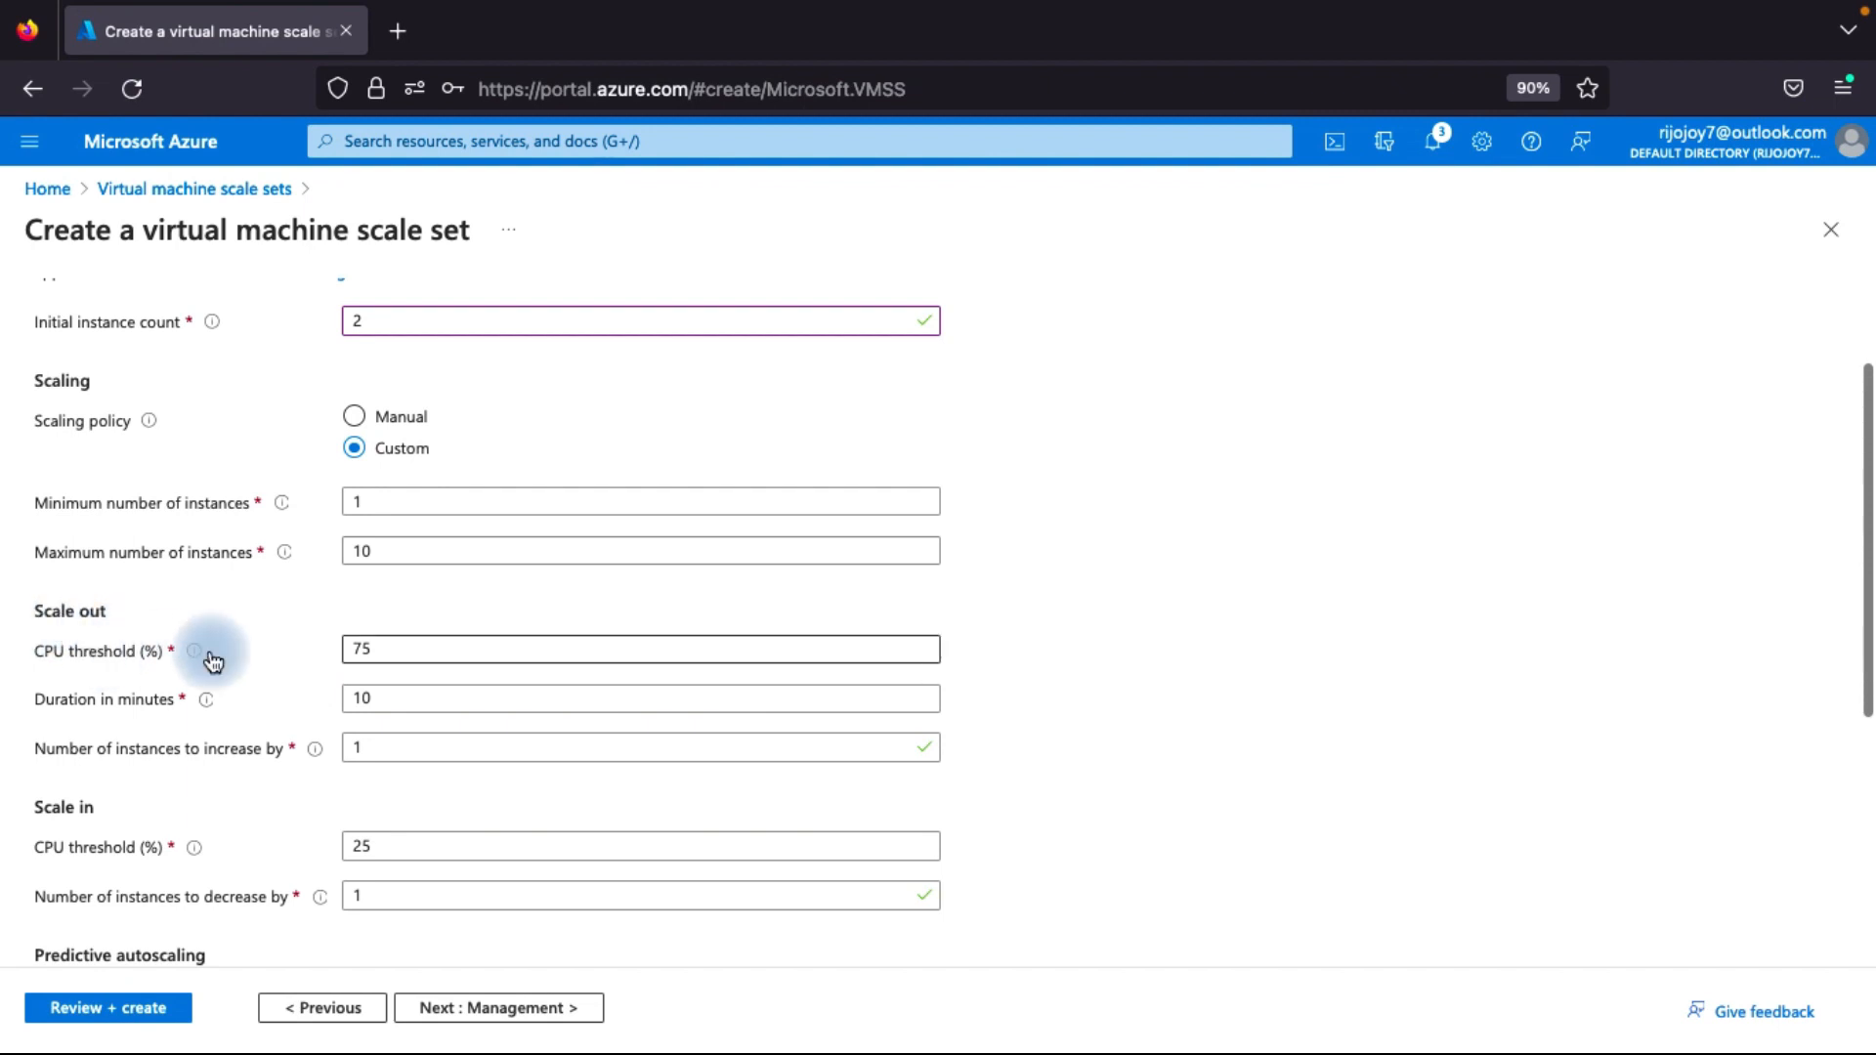
{"action": "double_click", "coordinate": [374, 658]}
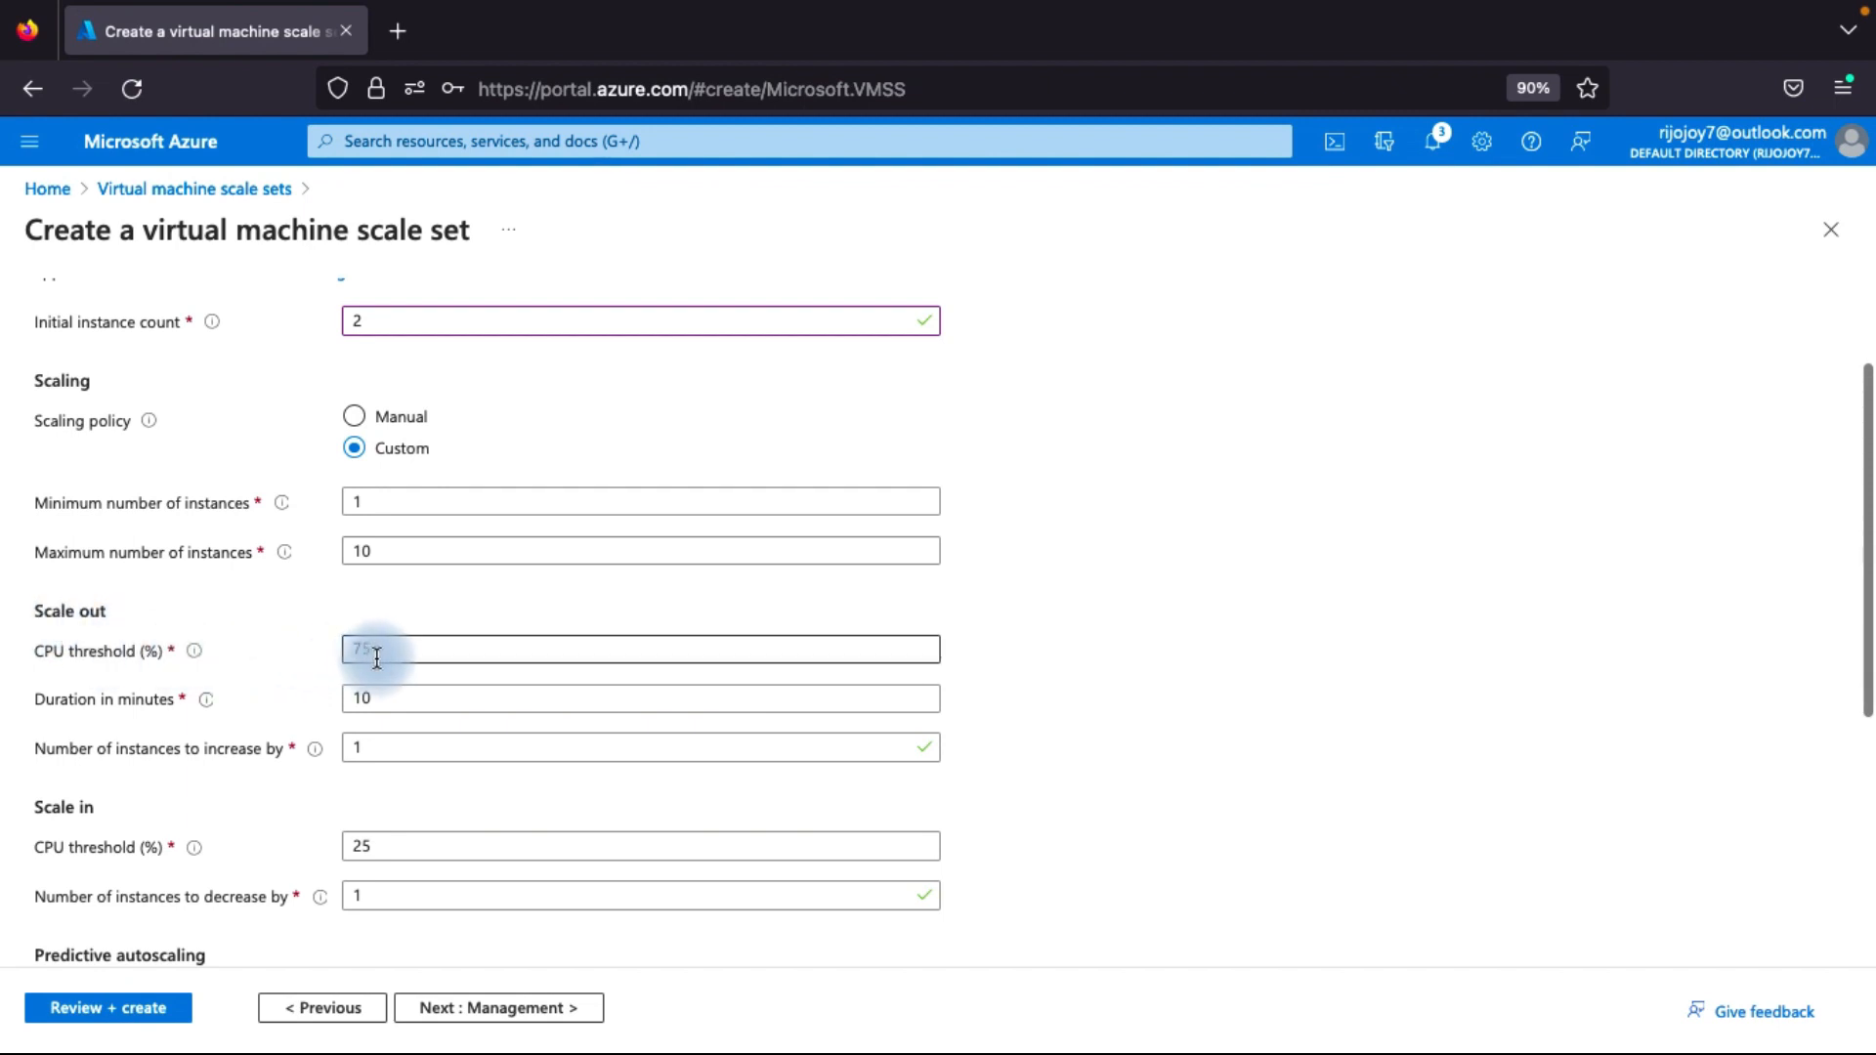
{"action": "left_click", "coordinate": [276, 753]}
{"action": "scroll", "coordinate": [267, 758], "scroll_direction": "down", "scroll_amount": 1}
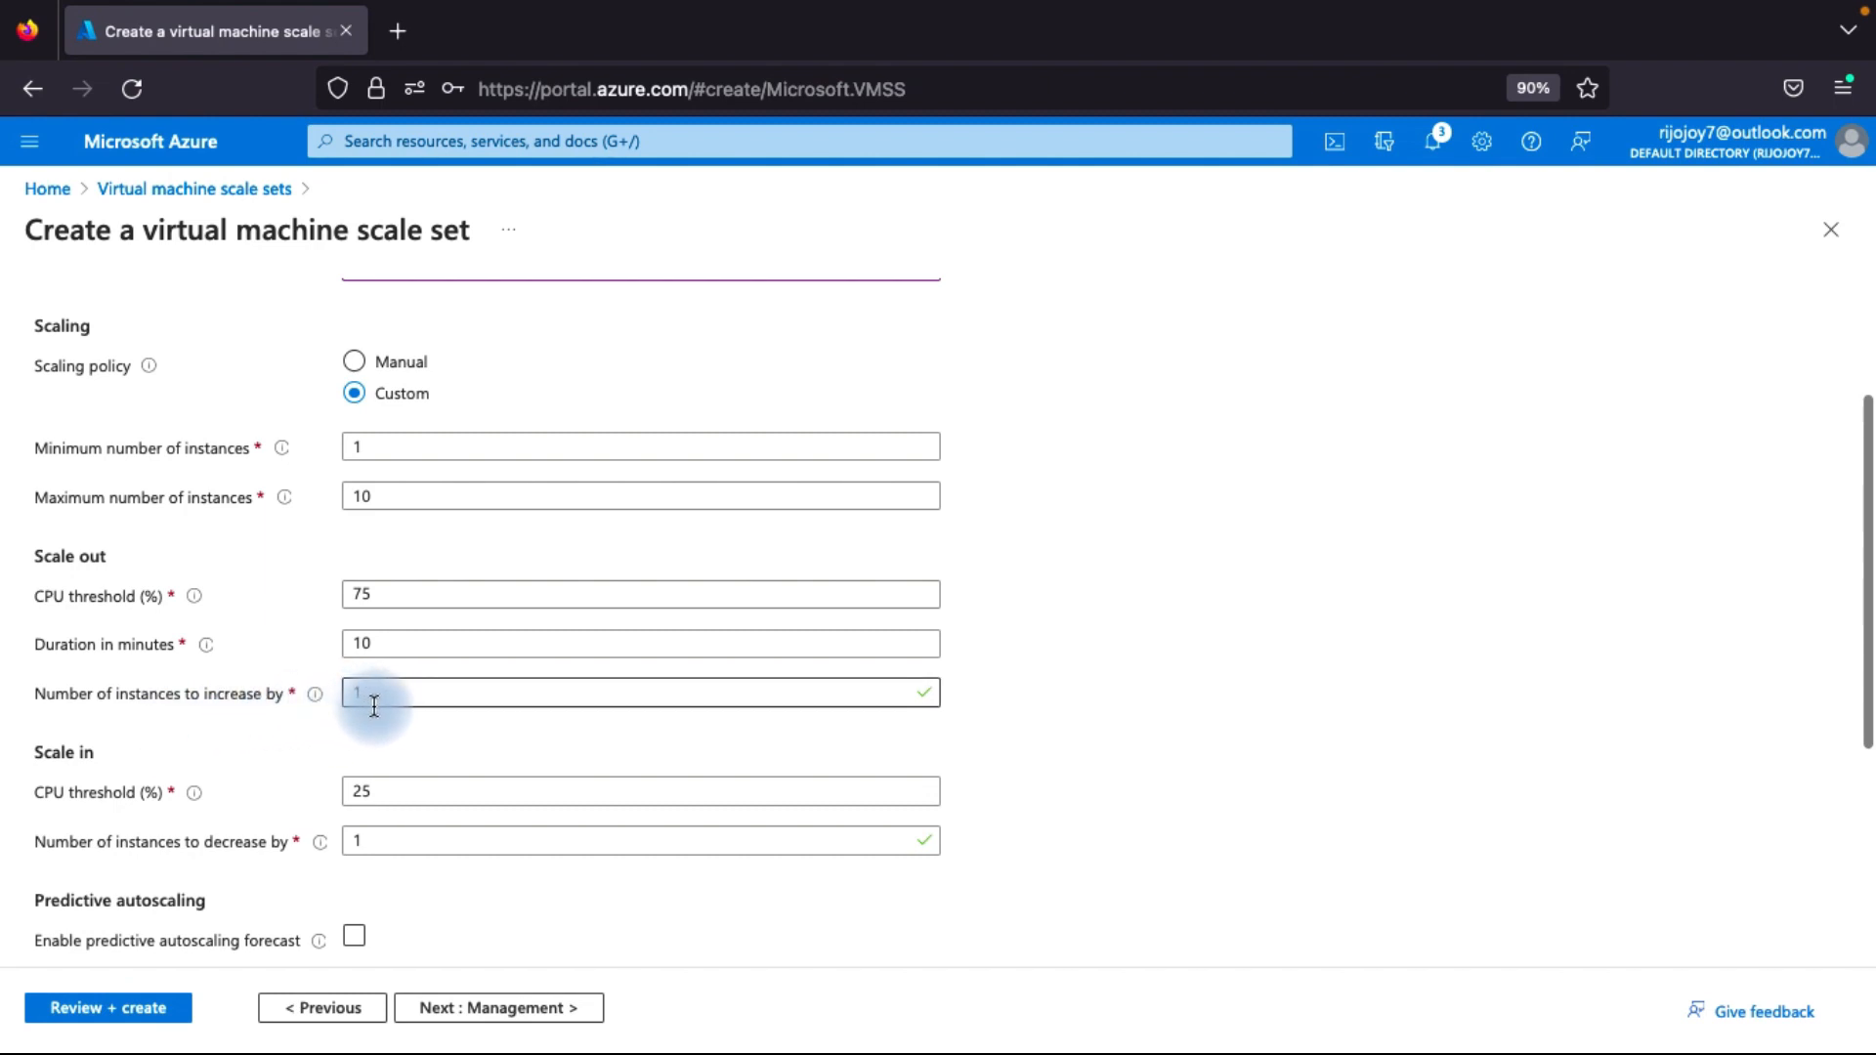
Examine the Custom policy's scale-in and scale-in policy settings, and return the scaling policy to Manual.
{"action": "scroll", "coordinate": [176, 806], "scroll_direction": "down", "scroll_amount": 1}
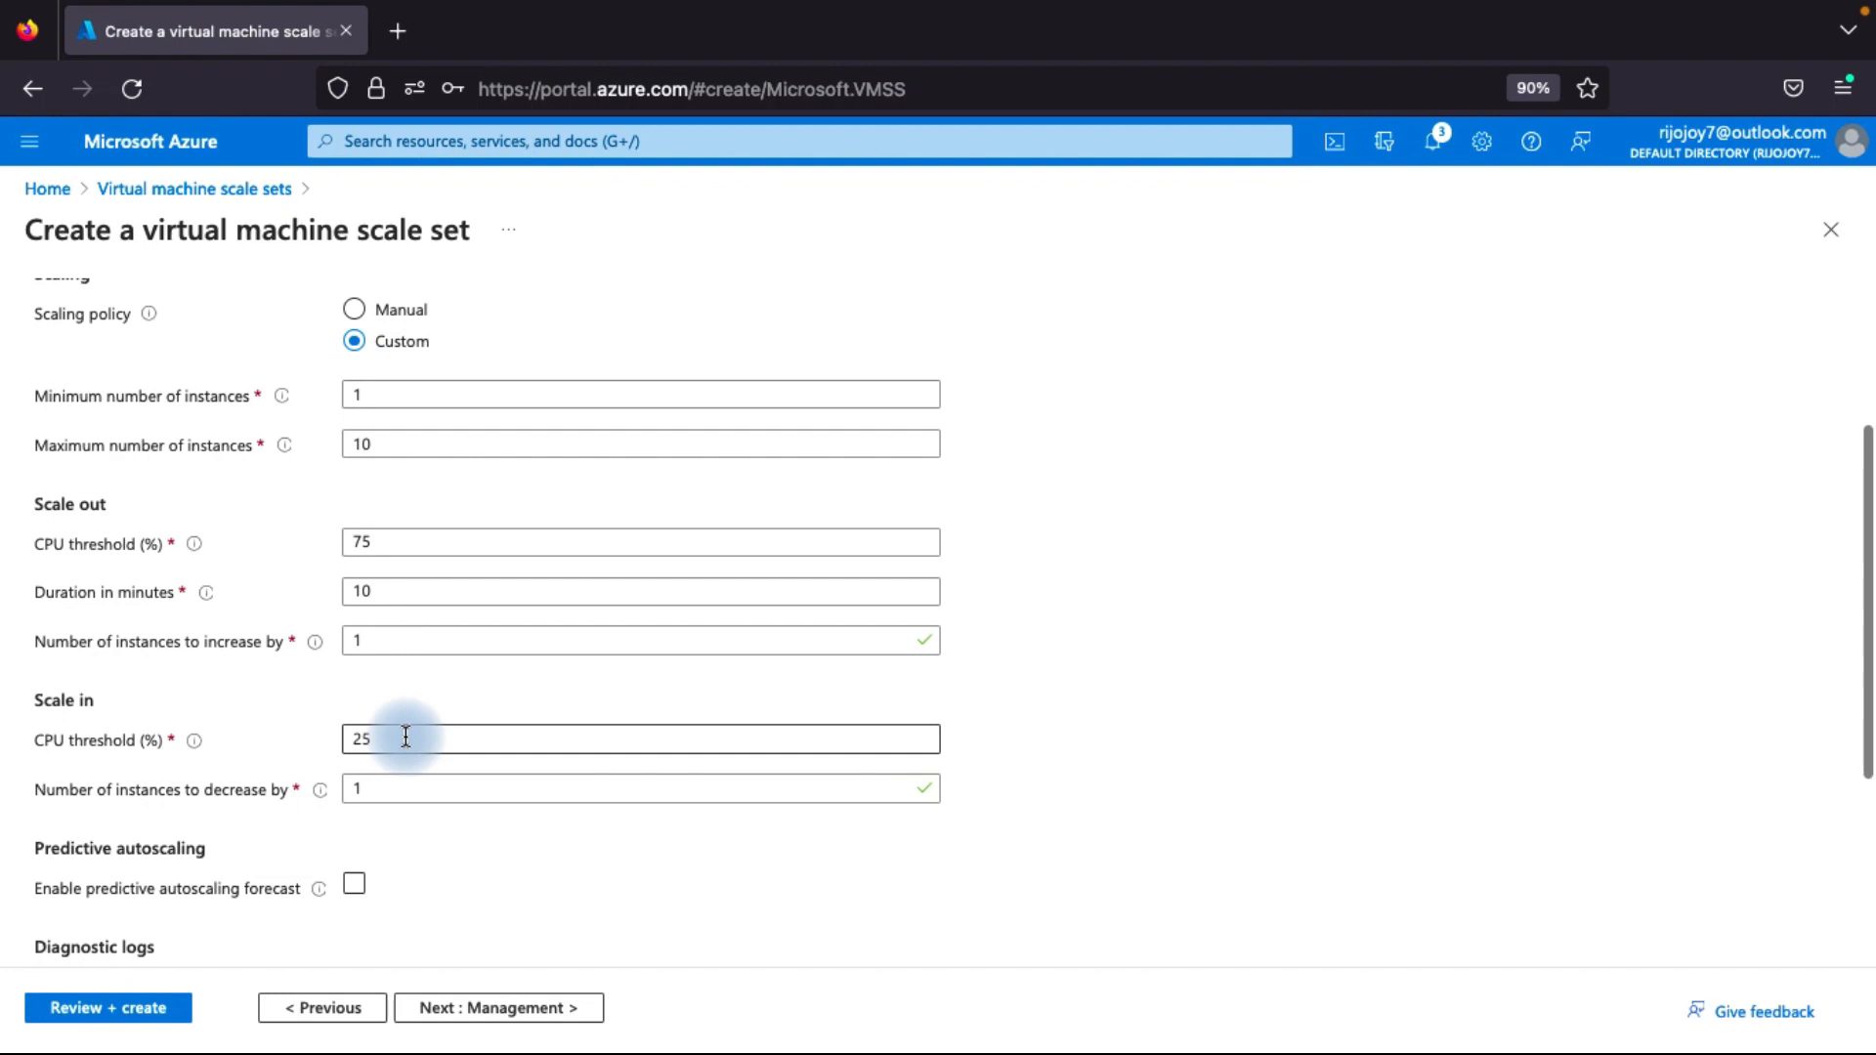
{"action": "scroll", "coordinate": [168, 794], "scroll_direction": "down", "scroll_amount": 1}
{"action": "double_click", "coordinate": [371, 729]}
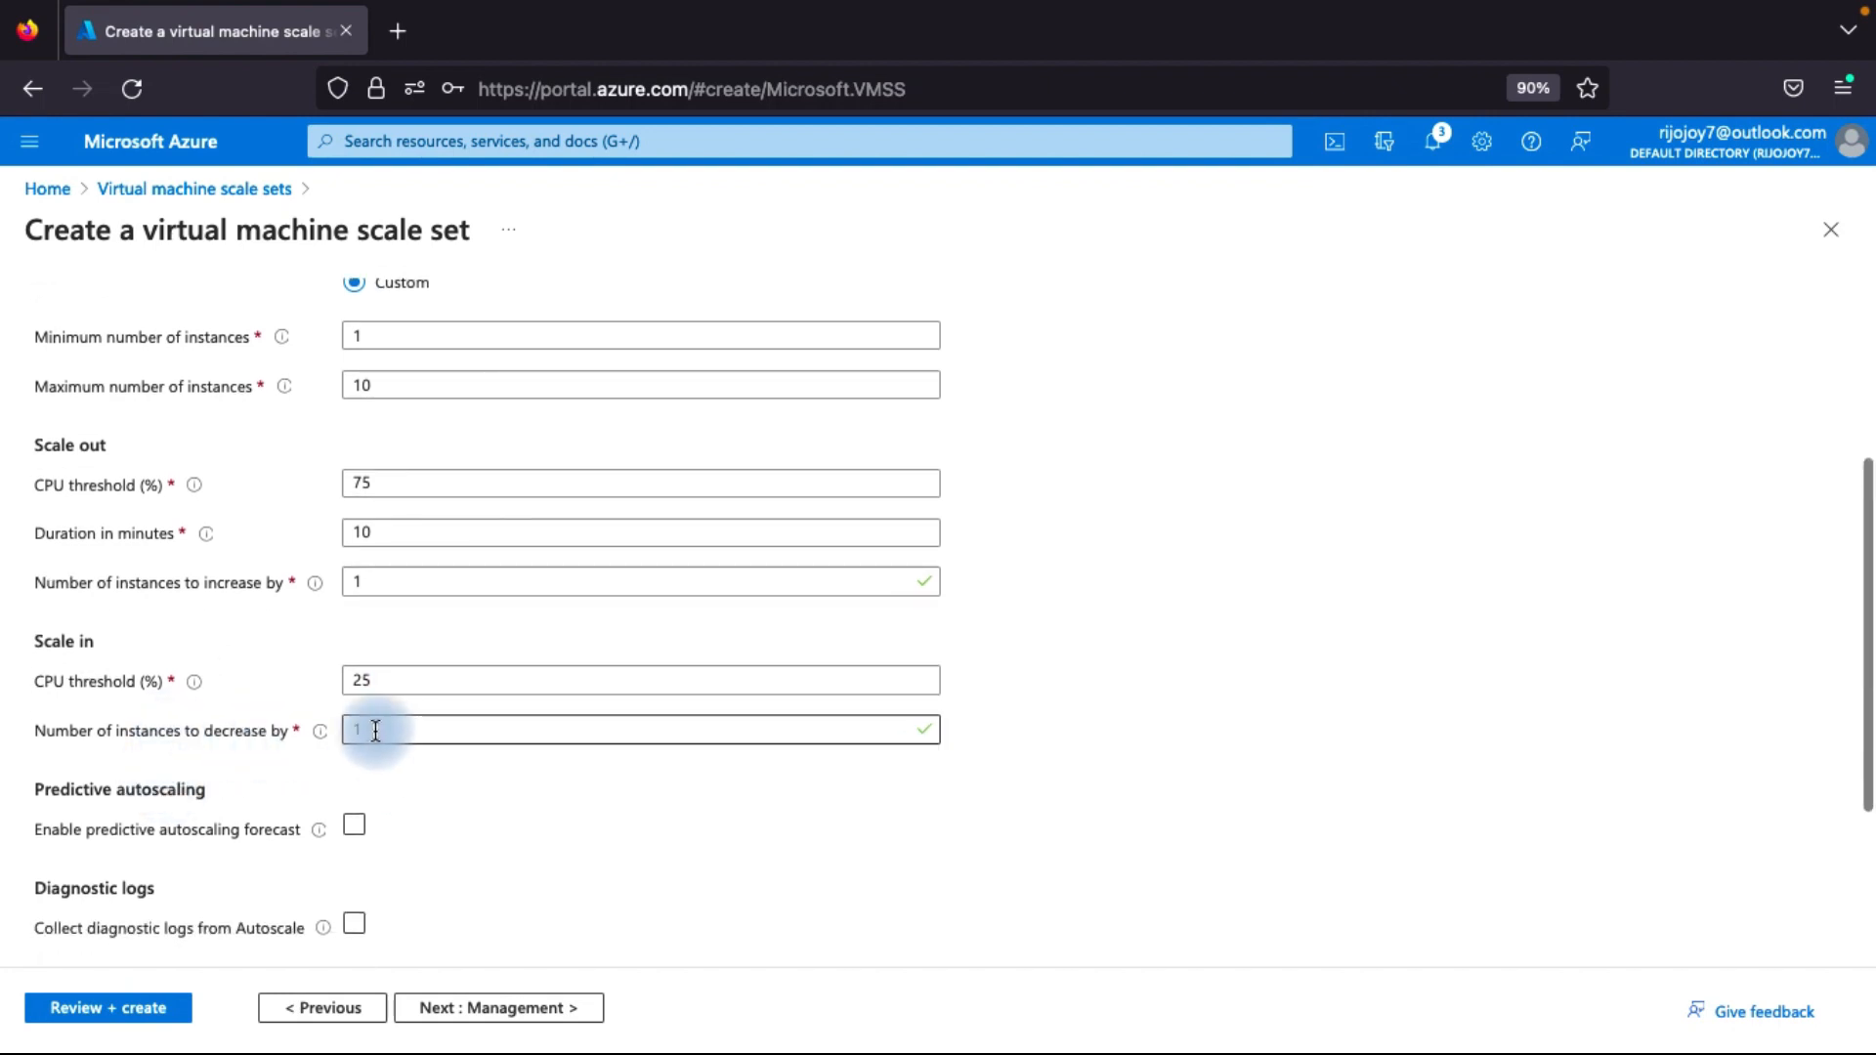
{"action": "left_click", "coordinate": [260, 829]}
{"action": "scroll", "coordinate": [260, 830], "scroll_direction": "down", "scroll_amount": 5}
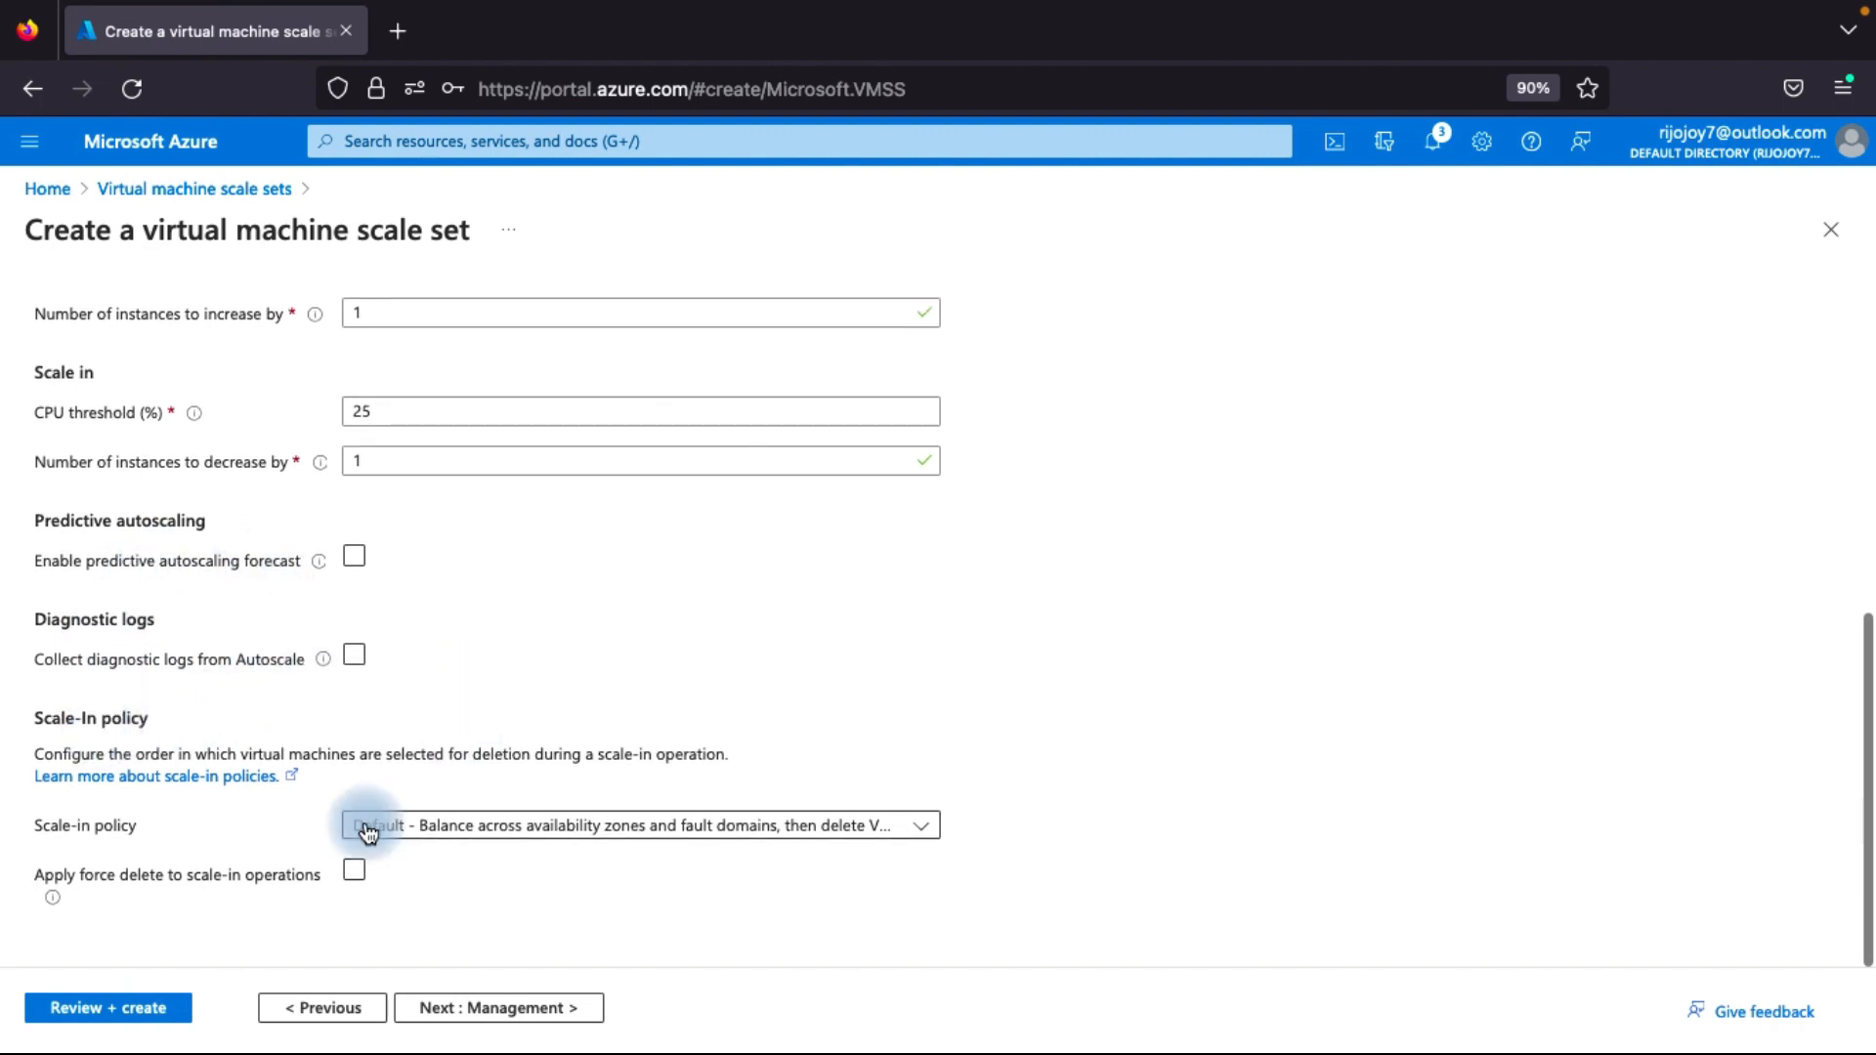
{"action": "left_click", "coordinate": [353, 871]}
{"action": "scroll", "coordinate": [448, 830], "scroll_direction": "up", "scroll_amount": 10}
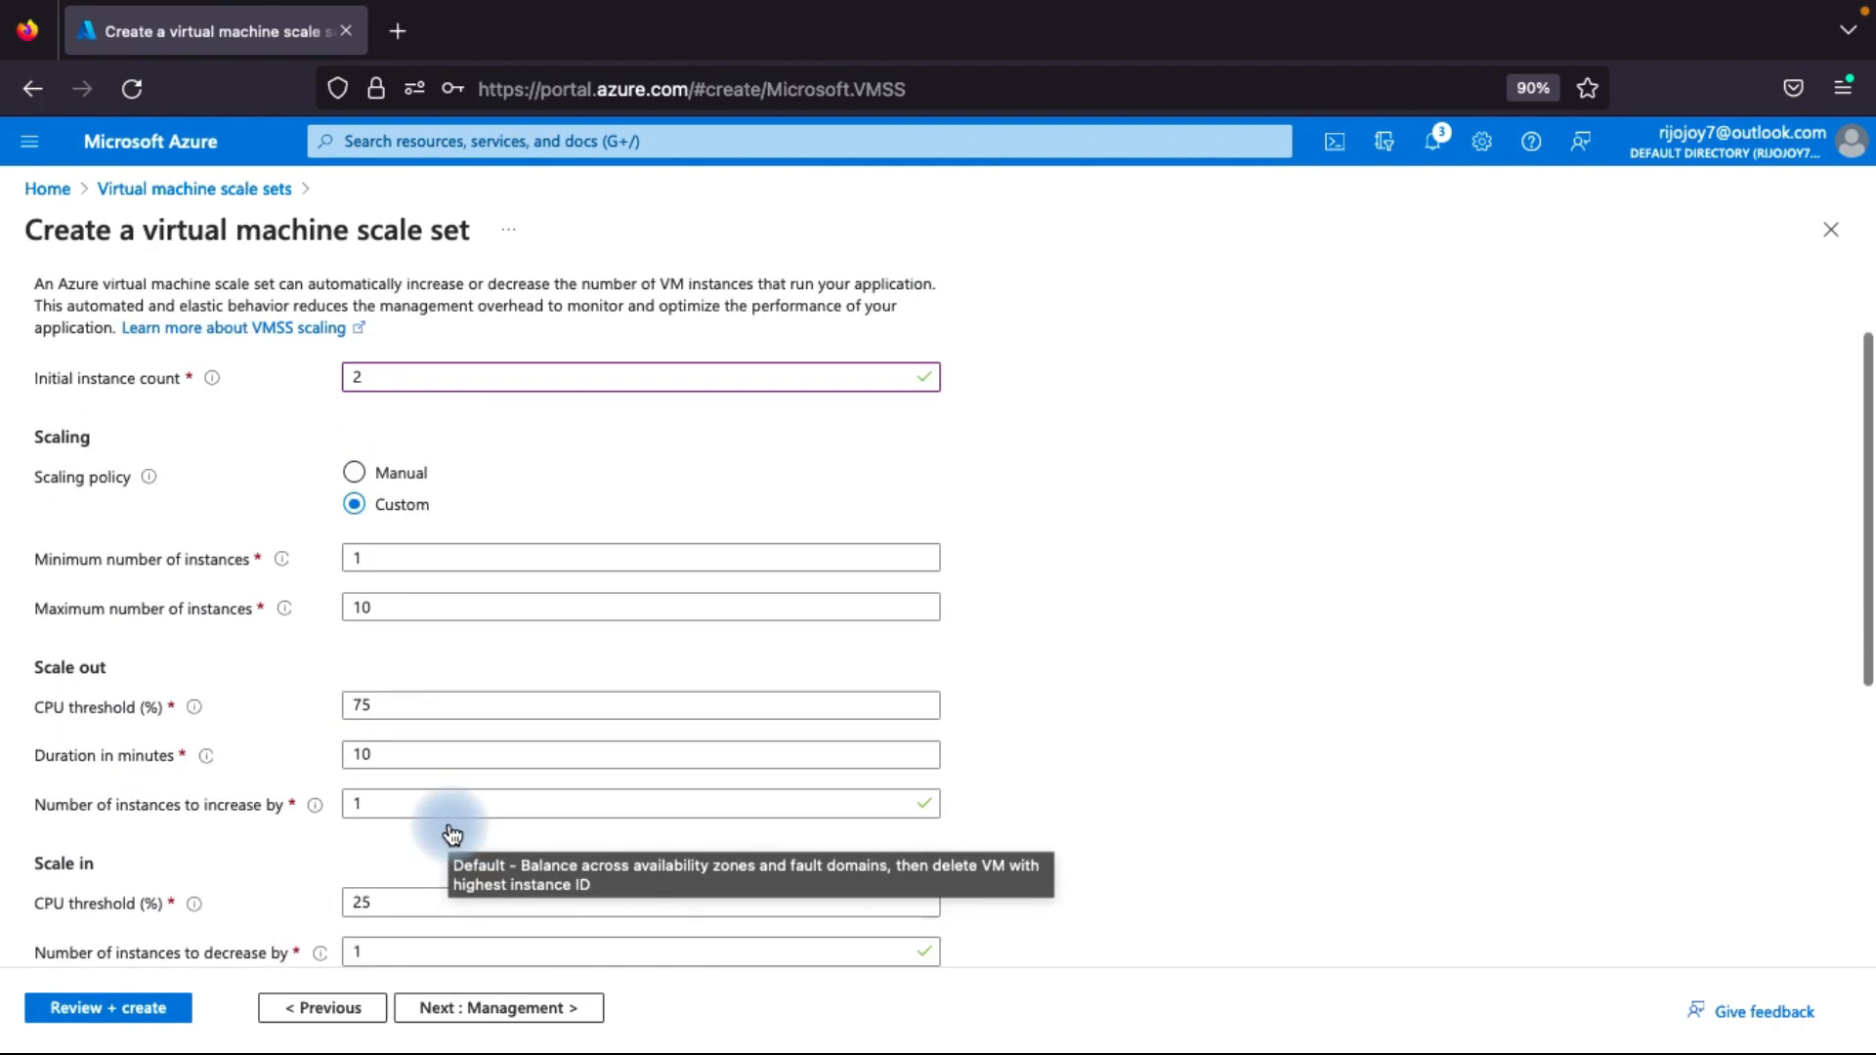
{"action": "left_click", "coordinate": [354, 563]}
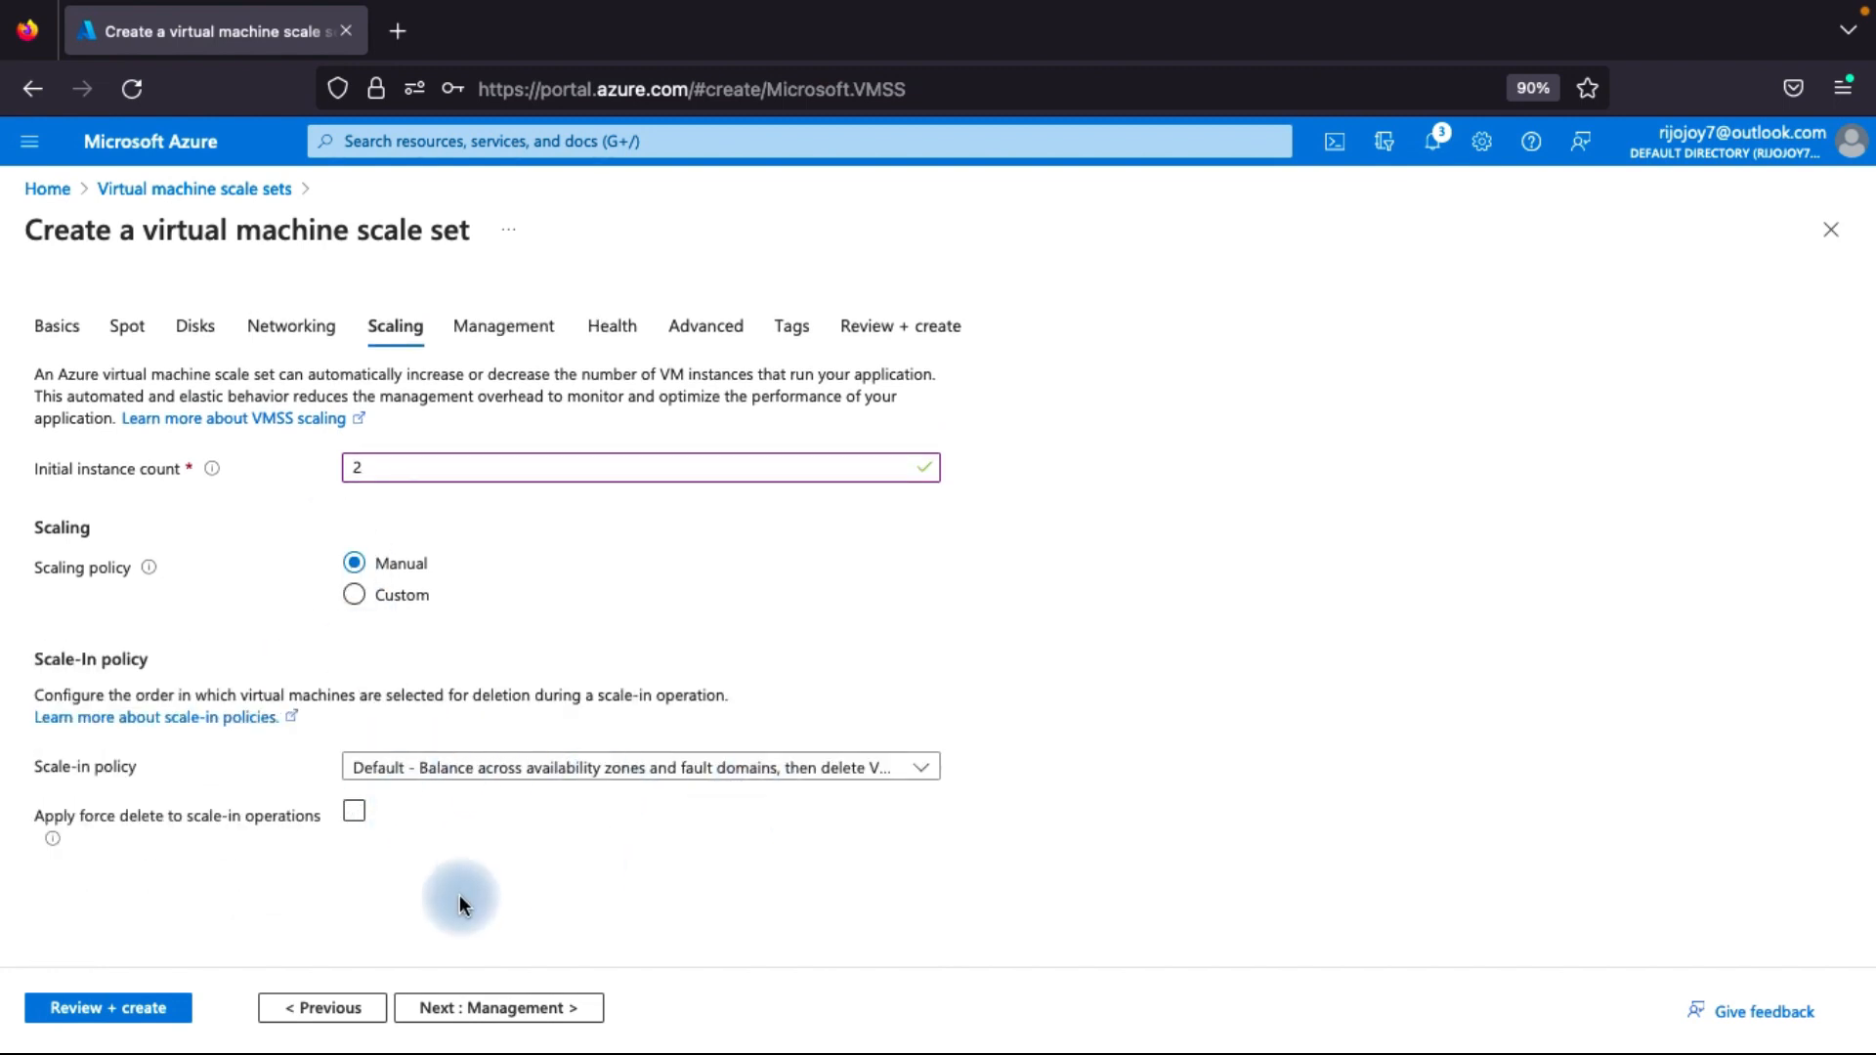
Leave the Management, Health and Advanced settings at their defaults and open the scale set's final review.
{"action": "left_click", "coordinate": [460, 1019]}
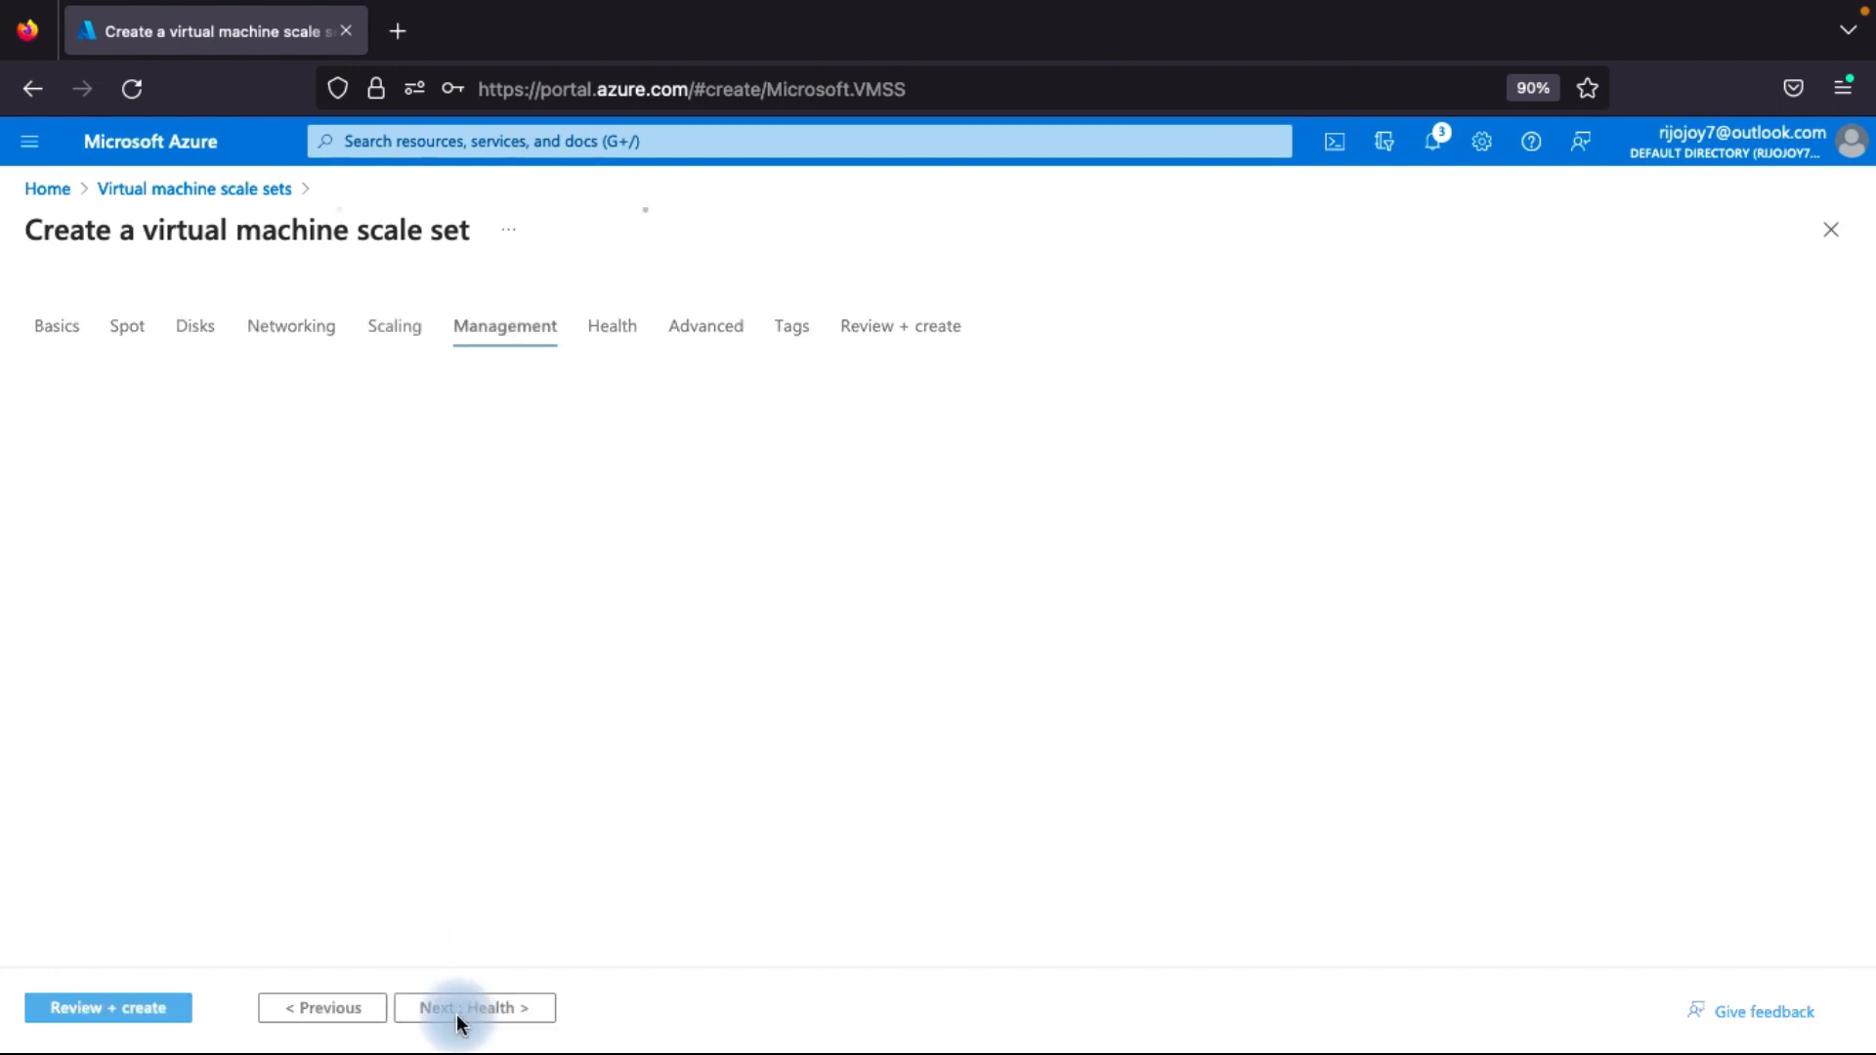
{"action": "left_click", "coordinate": [506, 1014]}
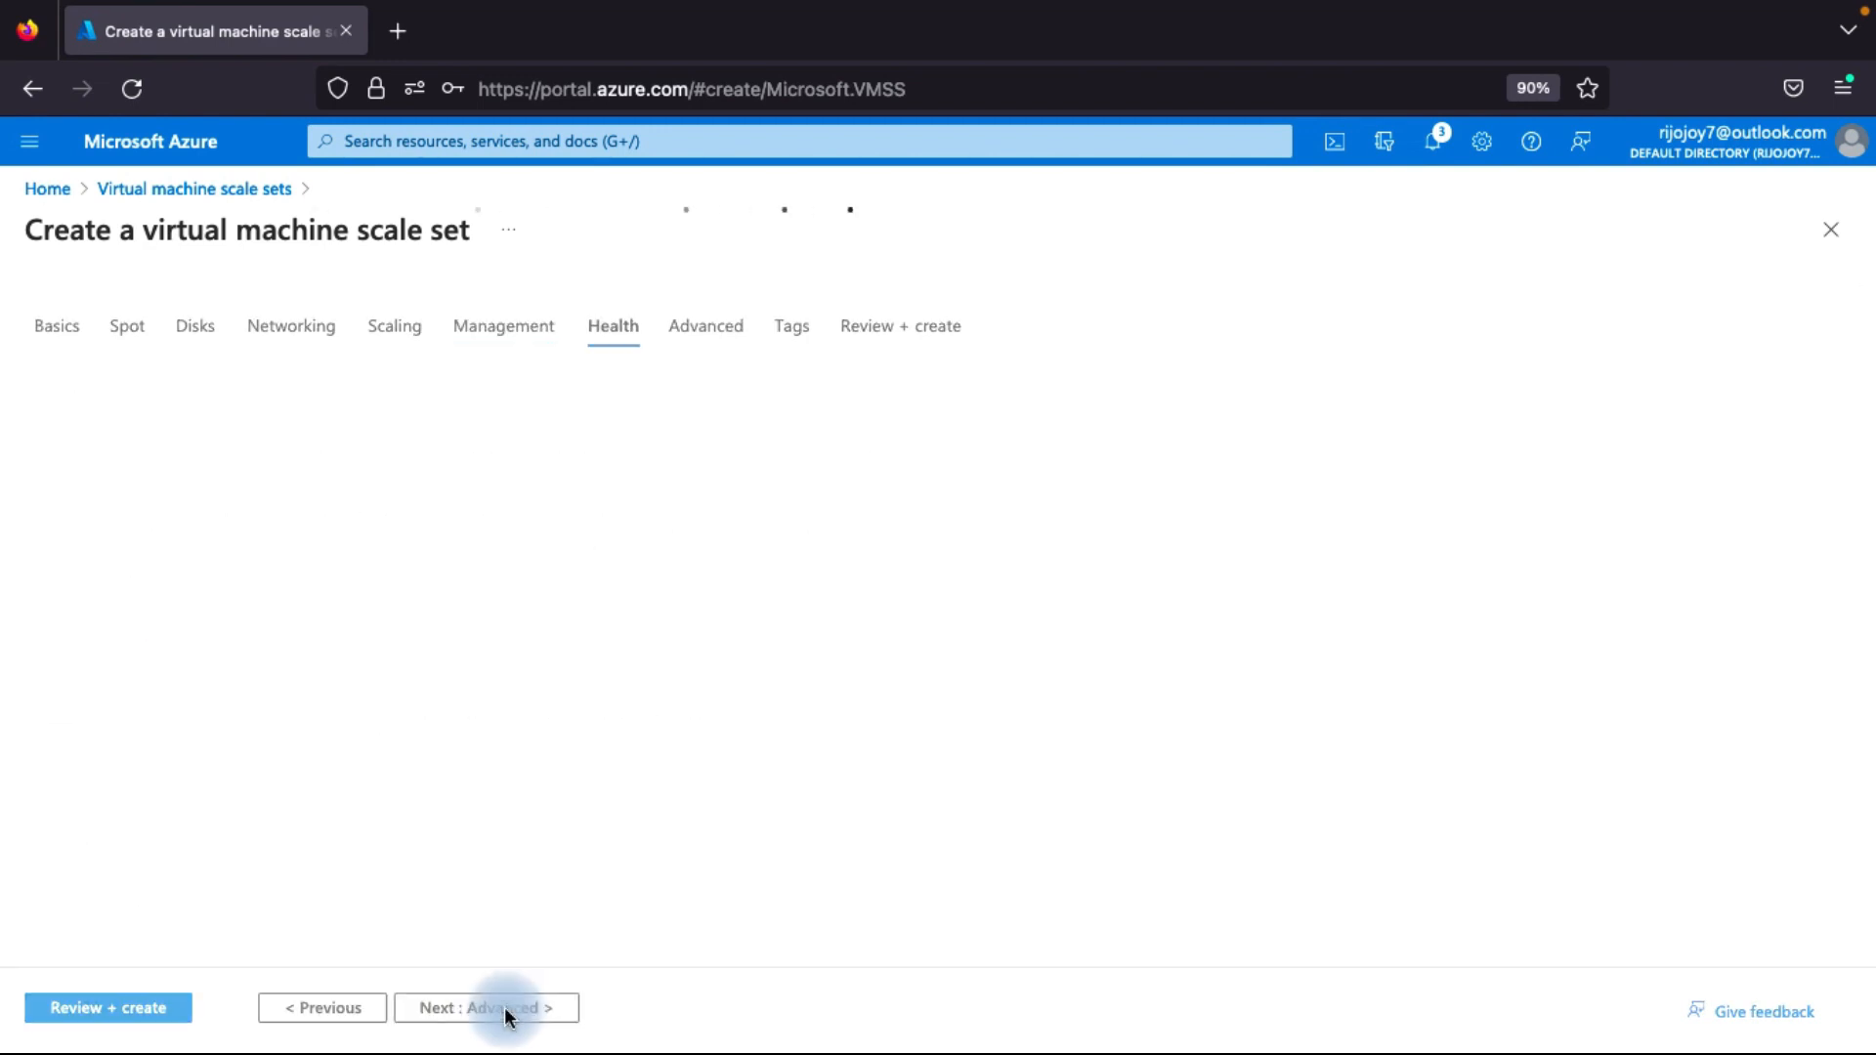
{"action": "left_click", "coordinate": [490, 1018]}
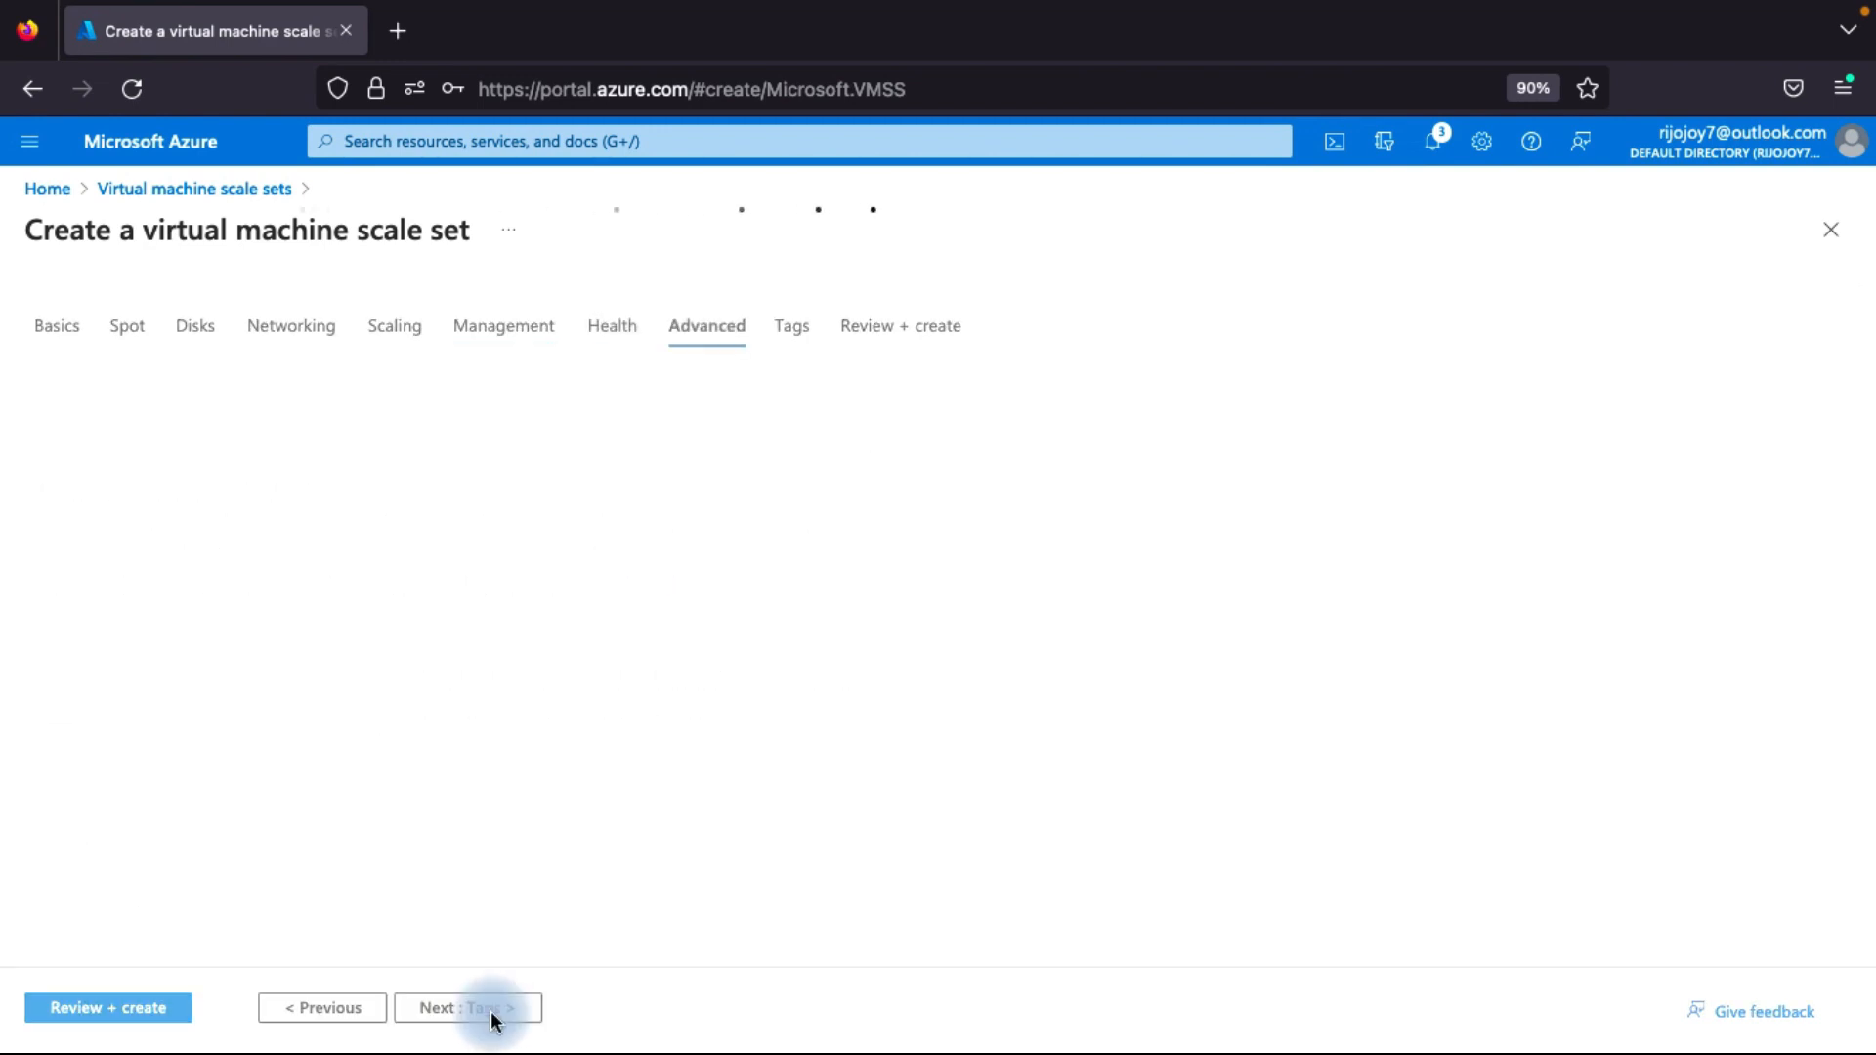
{"action": "left_click", "coordinate": [902, 329]}
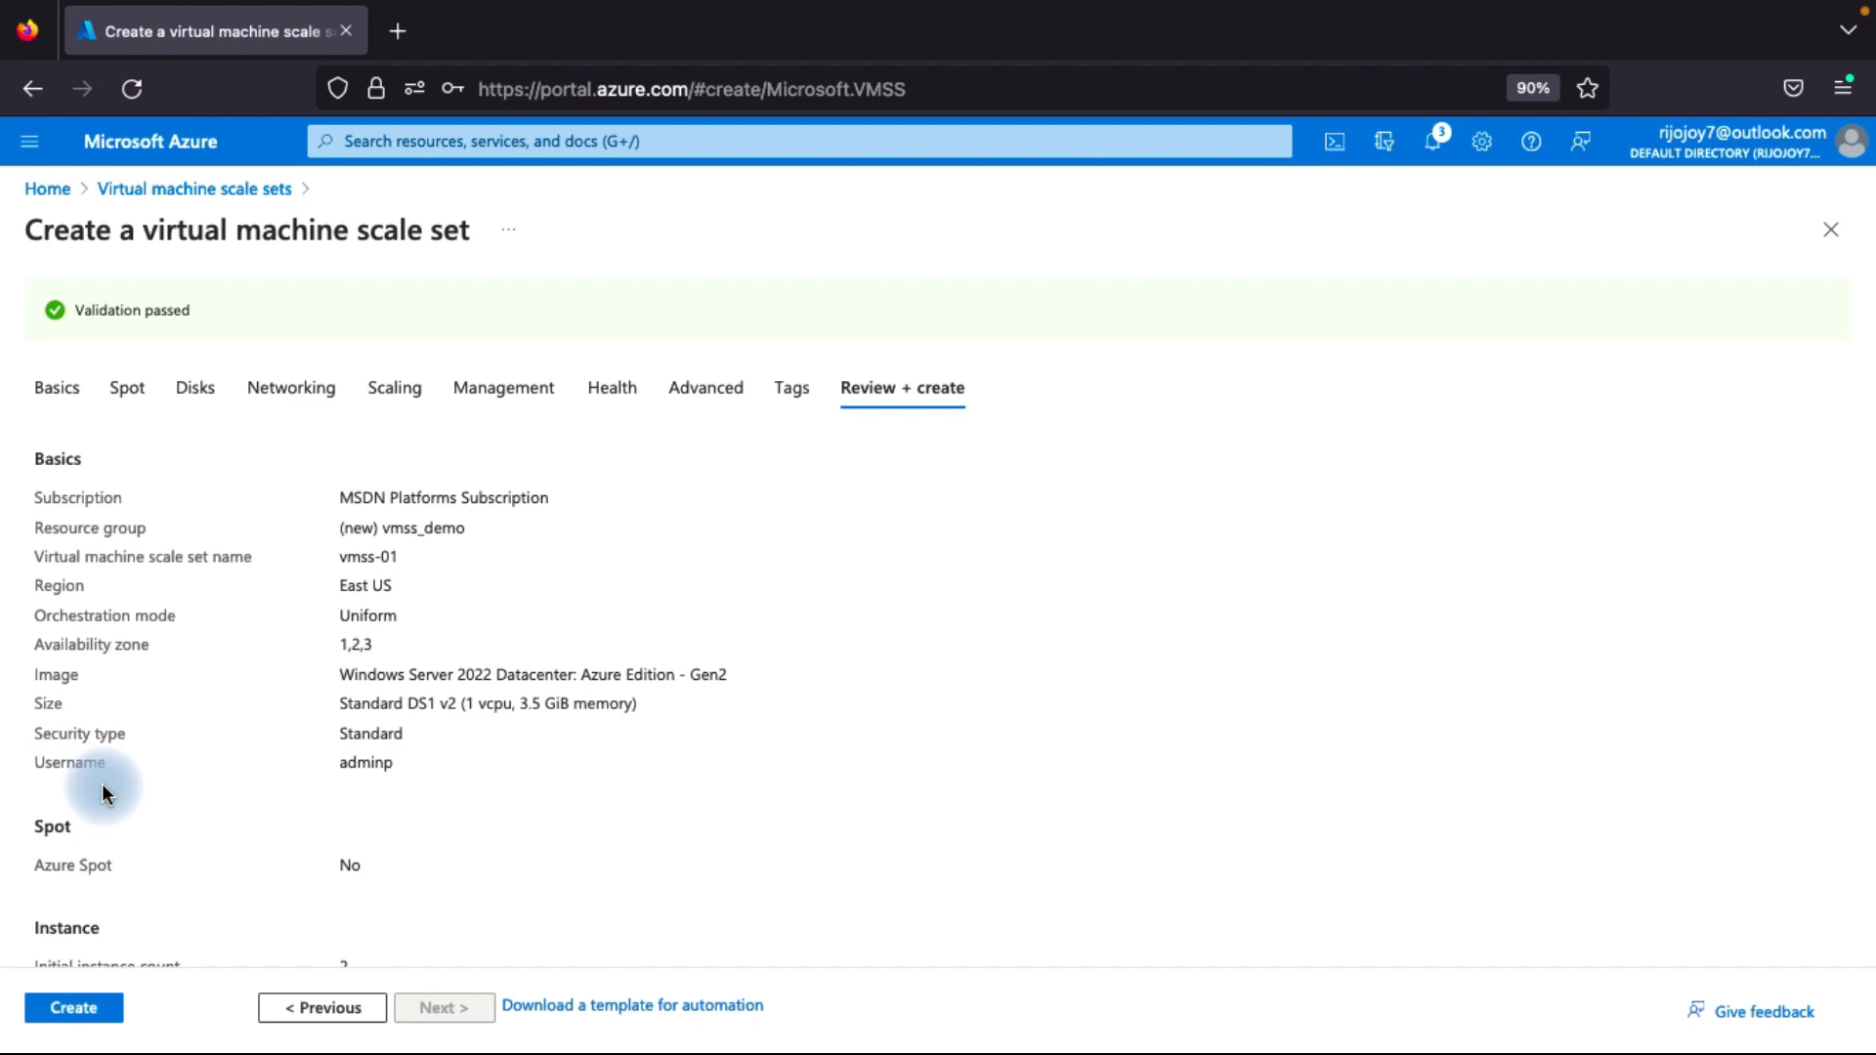
Check the configuration summary for vmss-01 and create the virtual machine scale set.
{"action": "scroll", "coordinate": [150, 584], "scroll_direction": "down", "scroll_amount": 1}
{"action": "scroll", "coordinate": [149, 584], "scroll_direction": "down", "scroll_amount": 4}
{"action": "left_click", "coordinate": [77, 1009]}
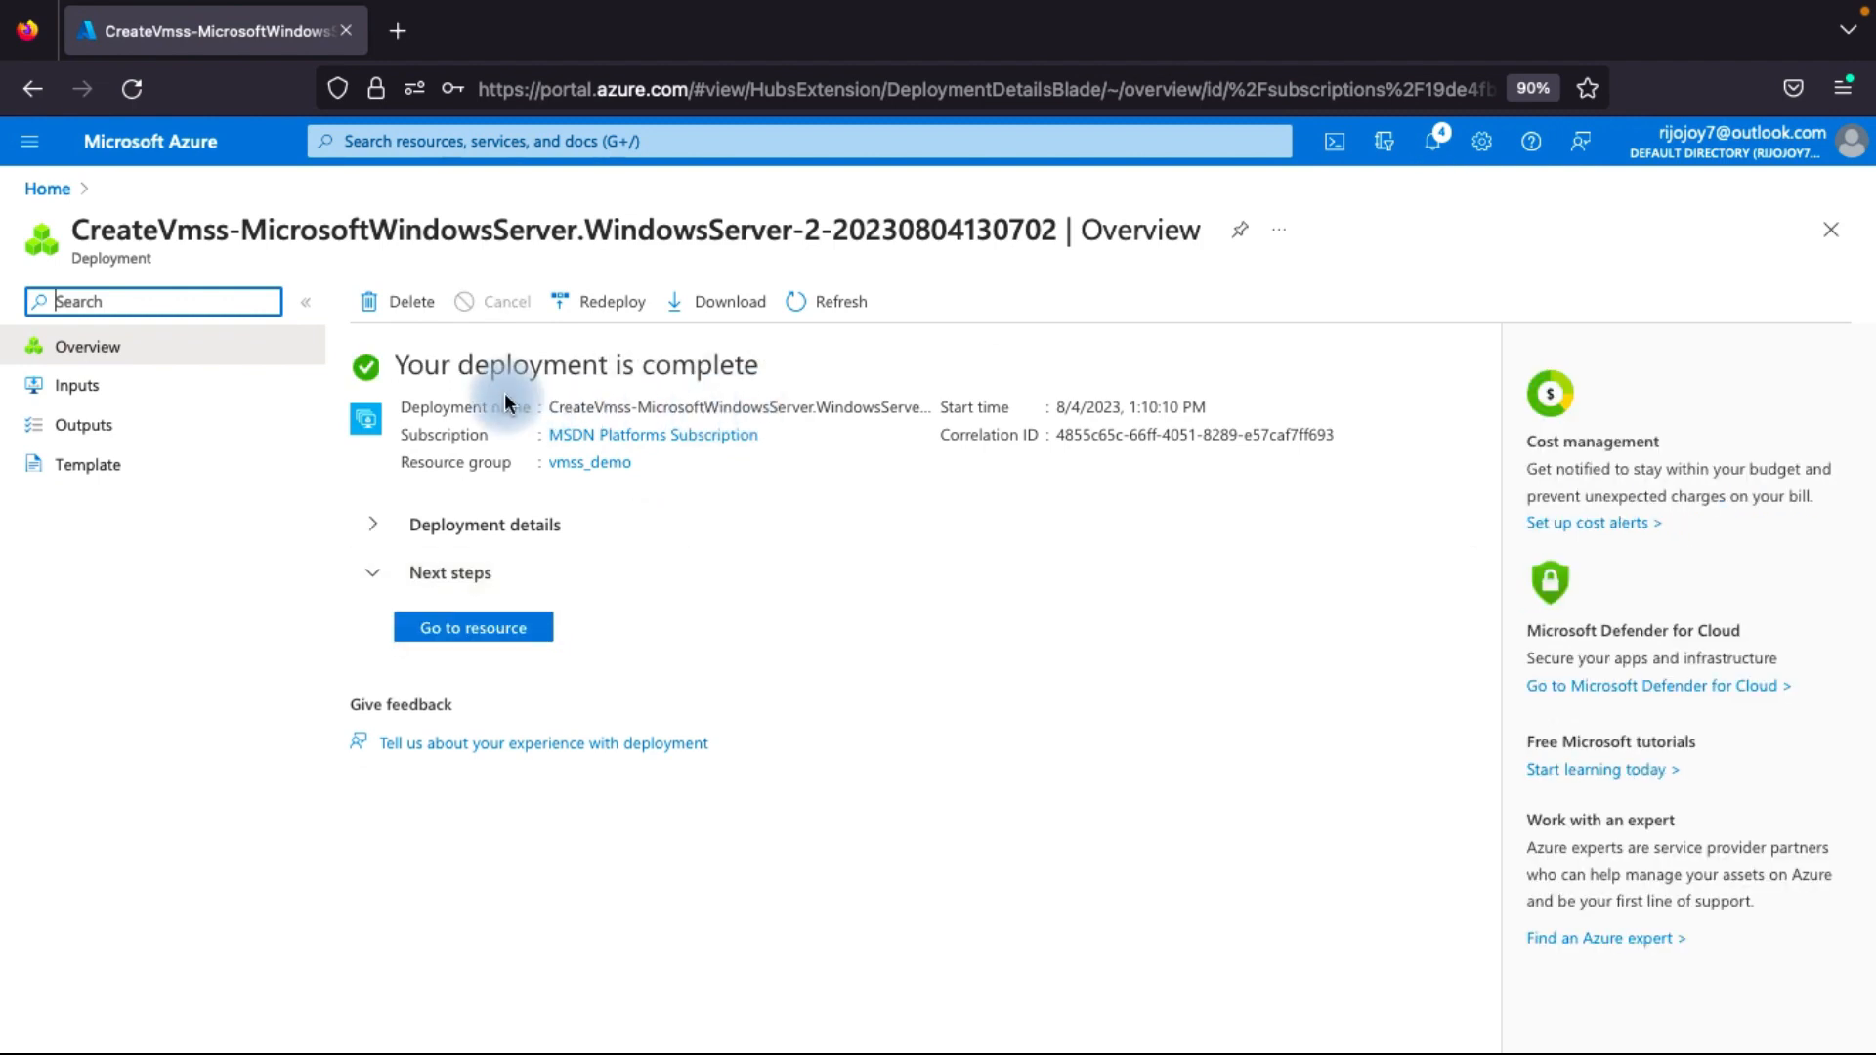
Open the deployed vmss-01 scale set and save a manual scale instance count of 4.
{"action": "left_click", "coordinate": [478, 628]}
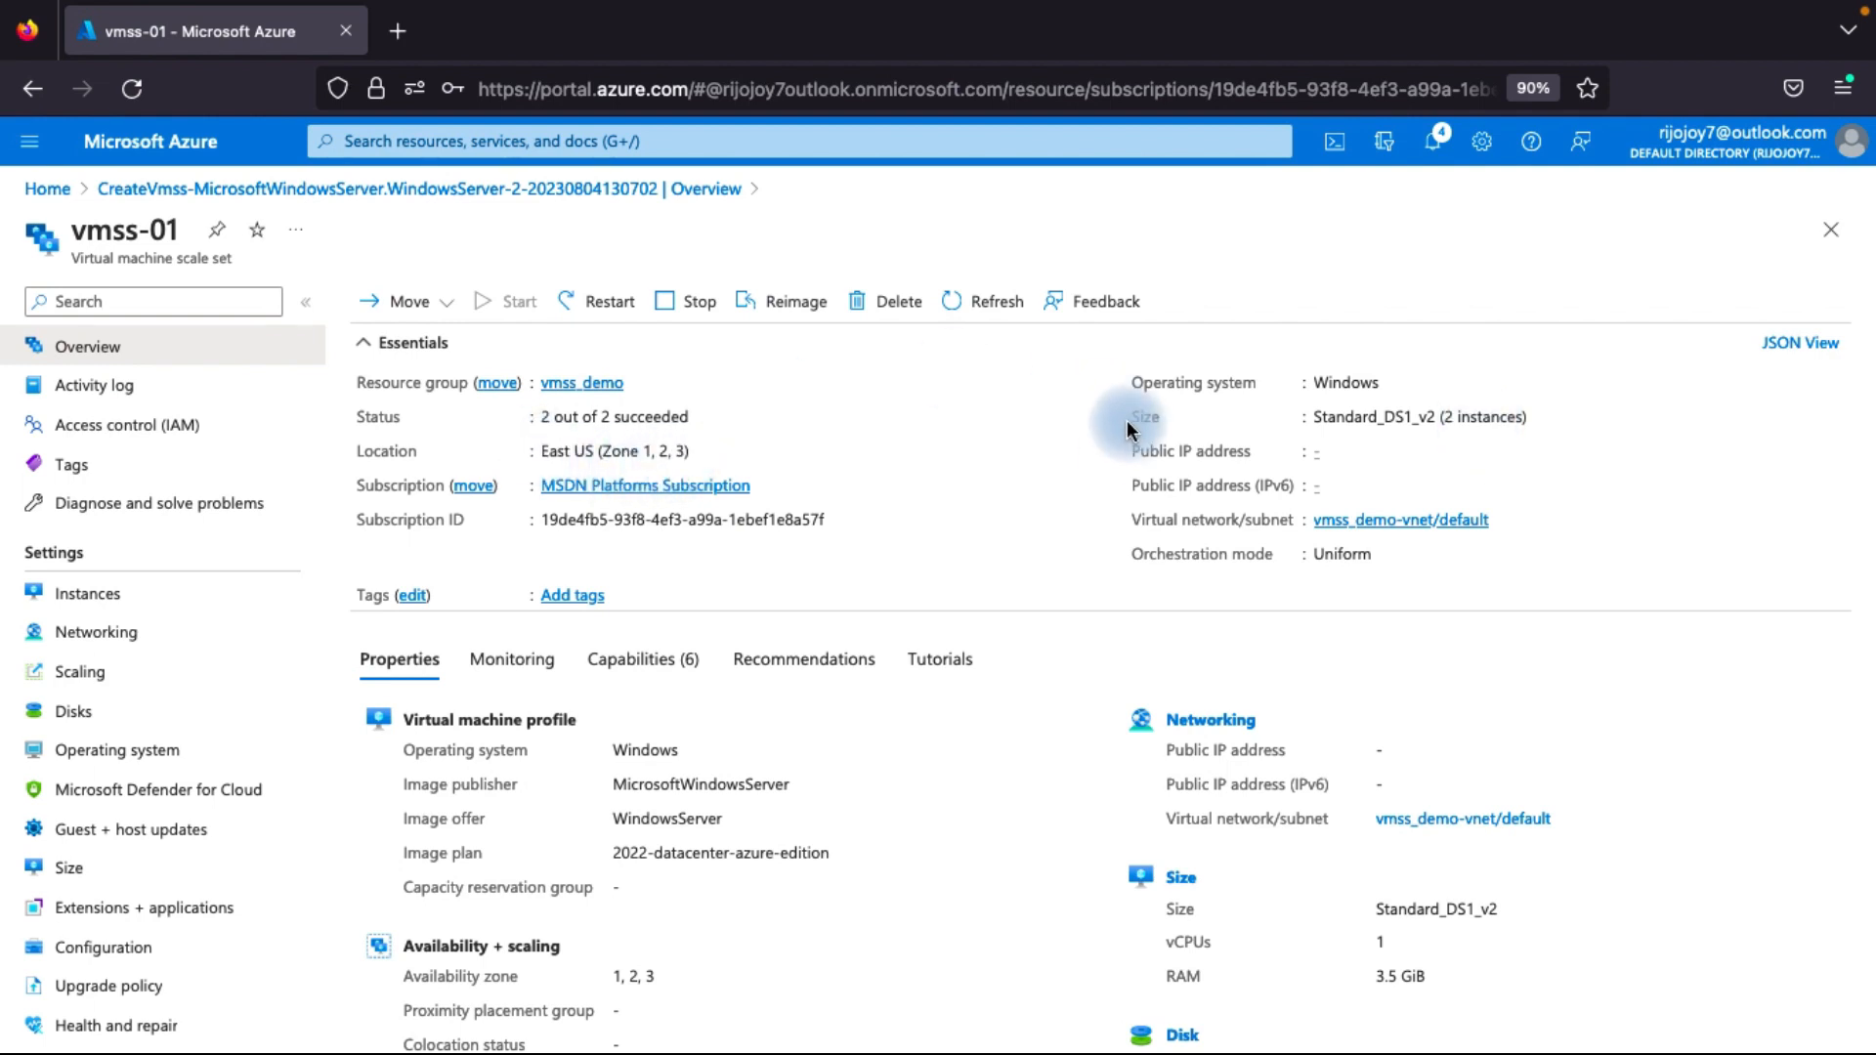
{"action": "scroll", "coordinate": [1127, 430], "scroll_direction": "down", "scroll_amount": 1}
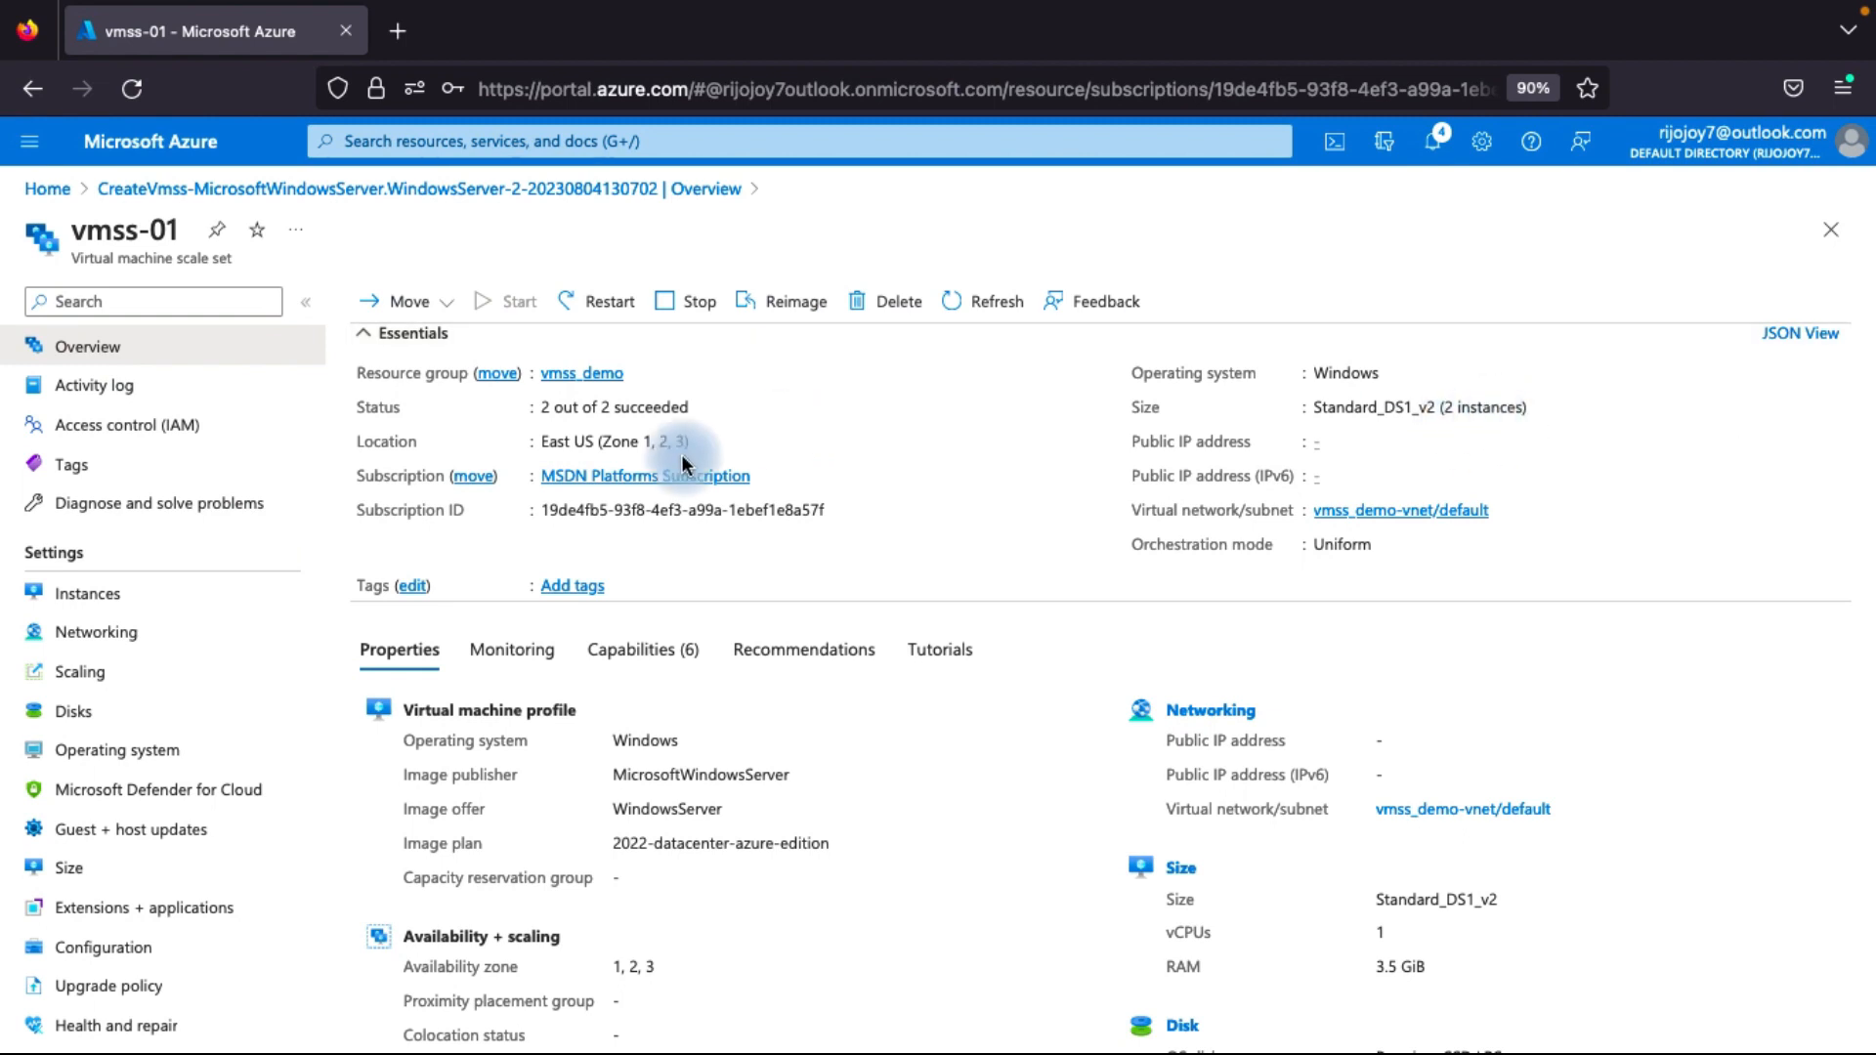
{"action": "left_click", "coordinate": [95, 678]}
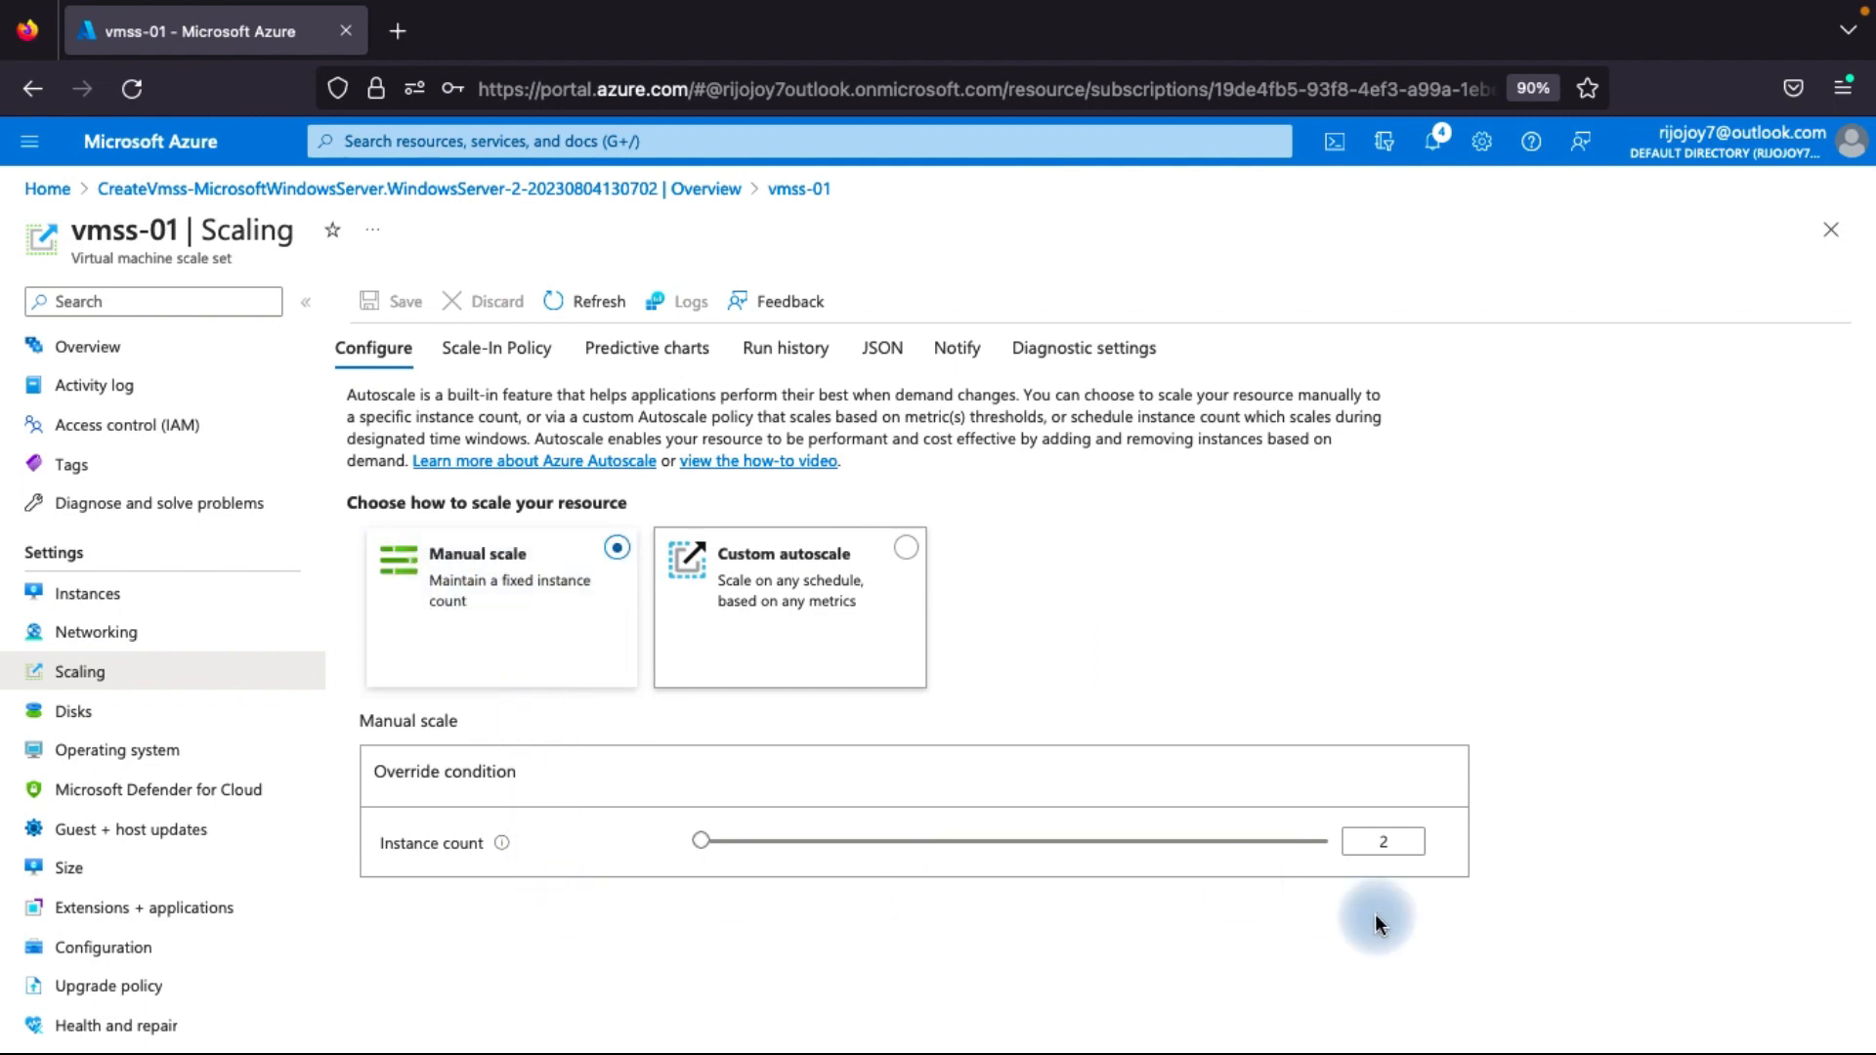
{"action": "left_click", "coordinate": [1390, 842]}
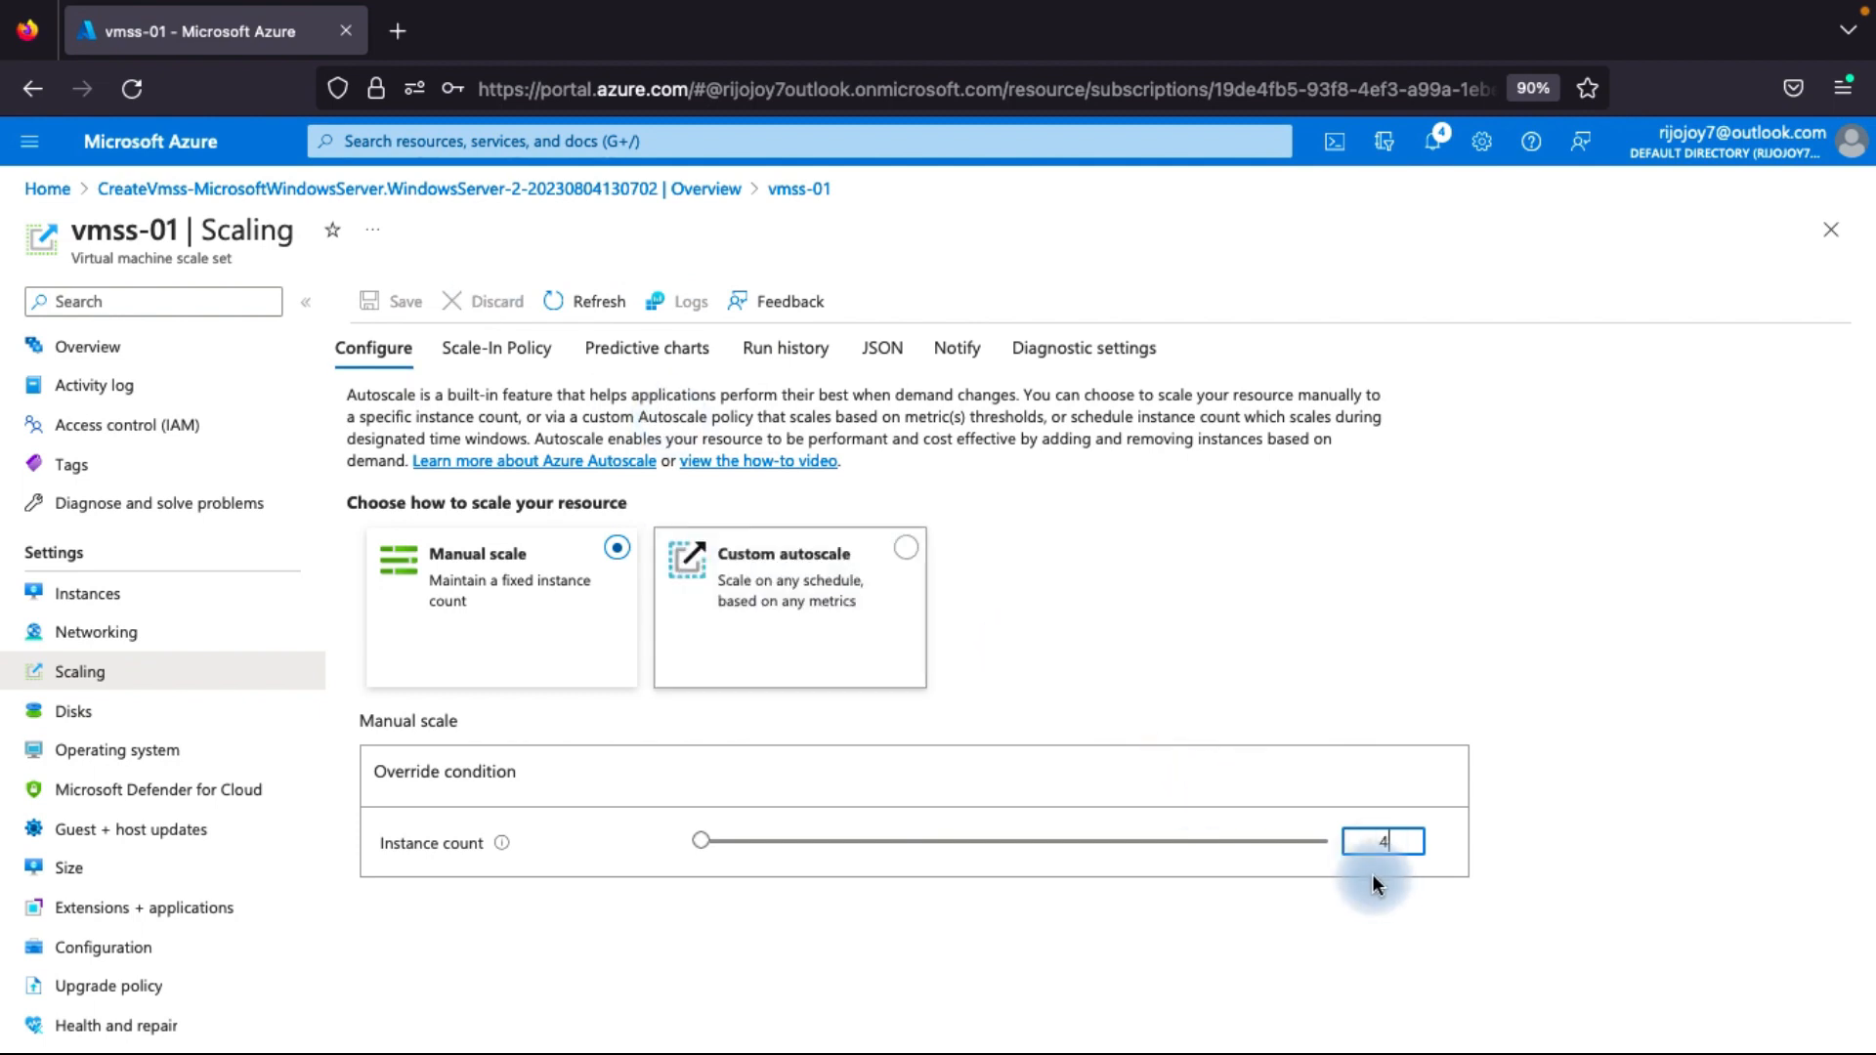
{"action": "left_click", "coordinate": [1360, 642]}
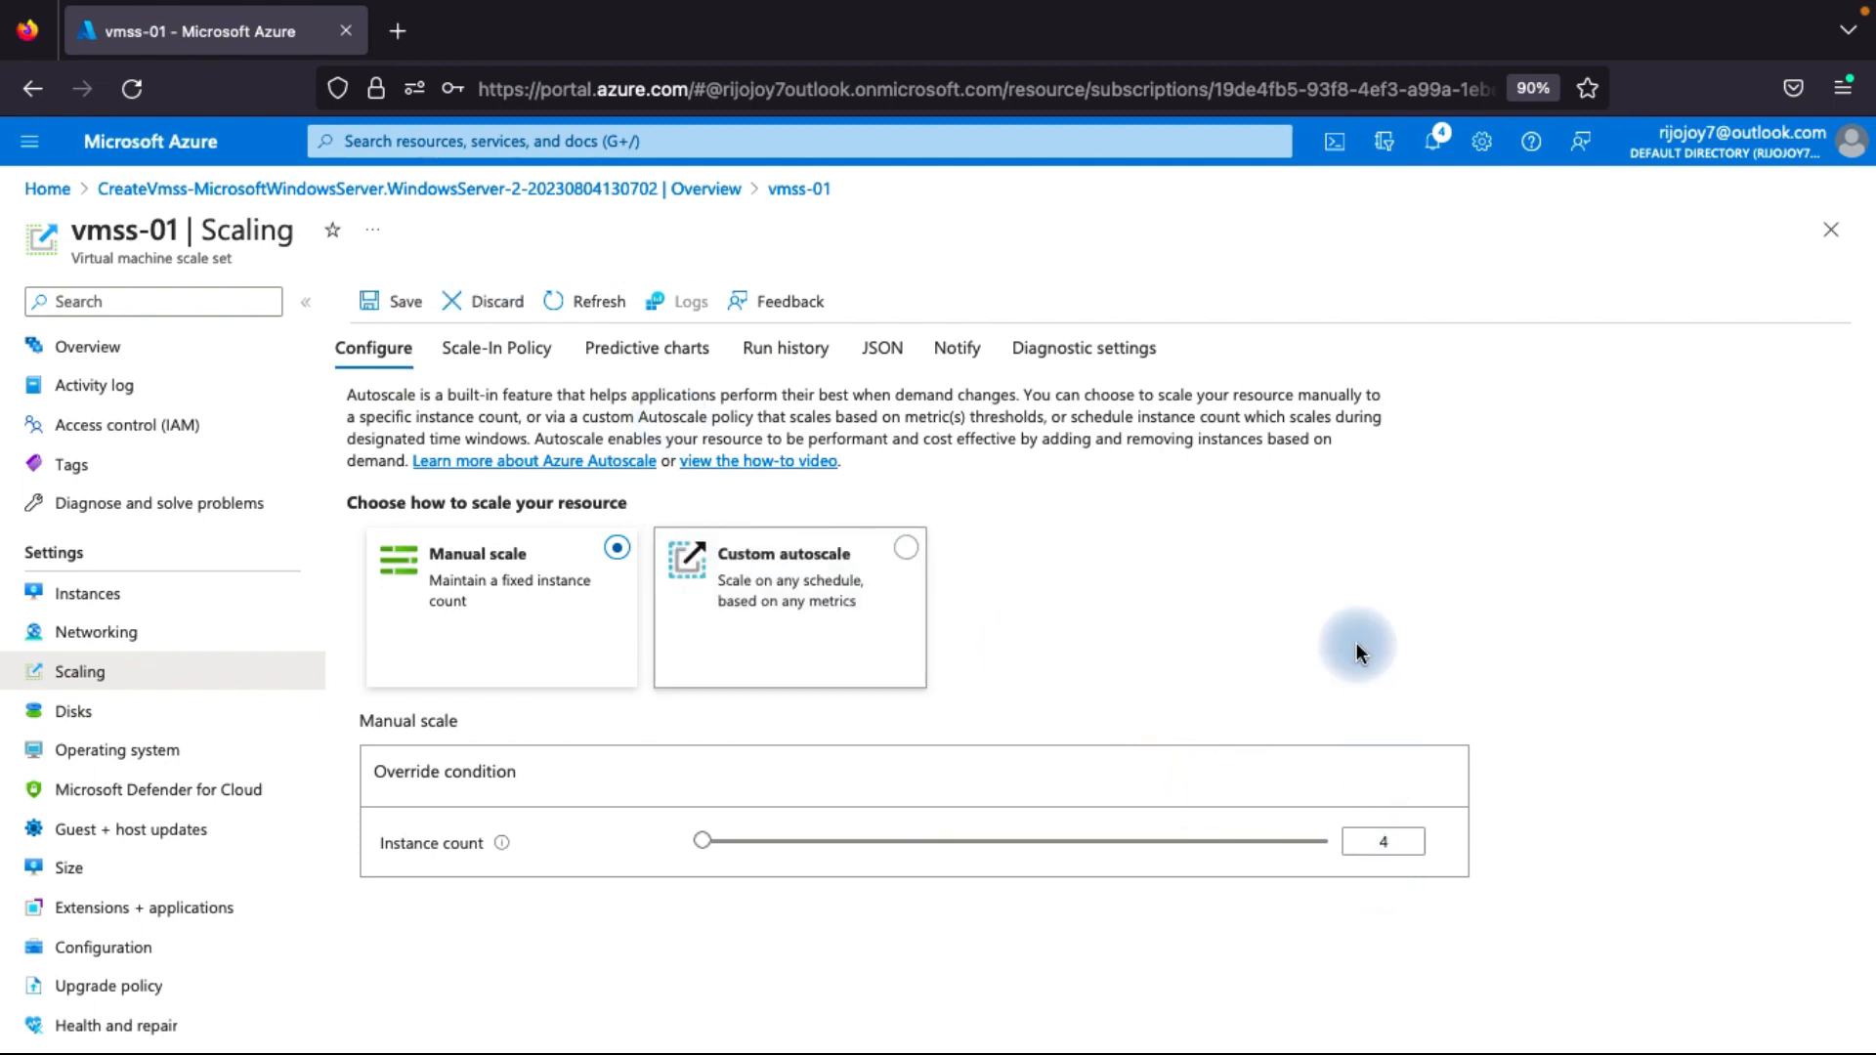
{"action": "left_click", "coordinate": [401, 303]}
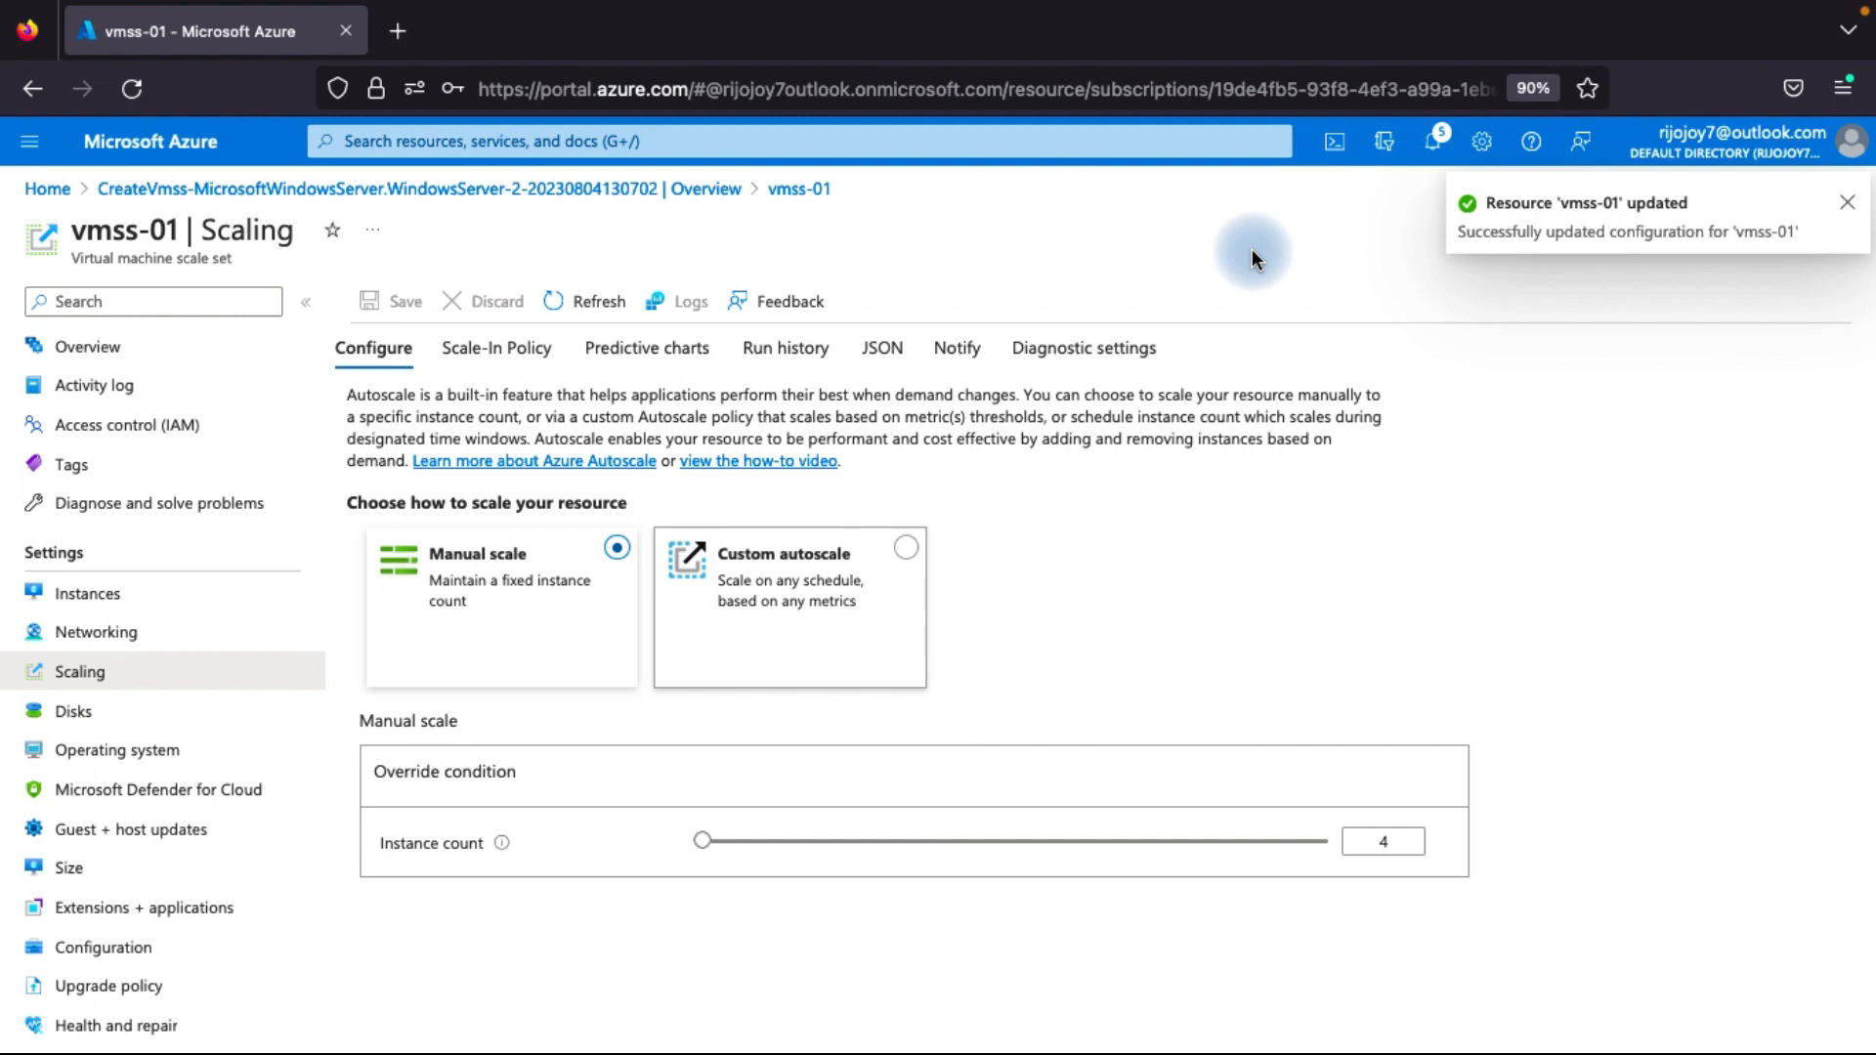
Check the status of vmss-01's instances, refreshing the list to follow the scale-out.
{"action": "left_click", "coordinate": [103, 601]}
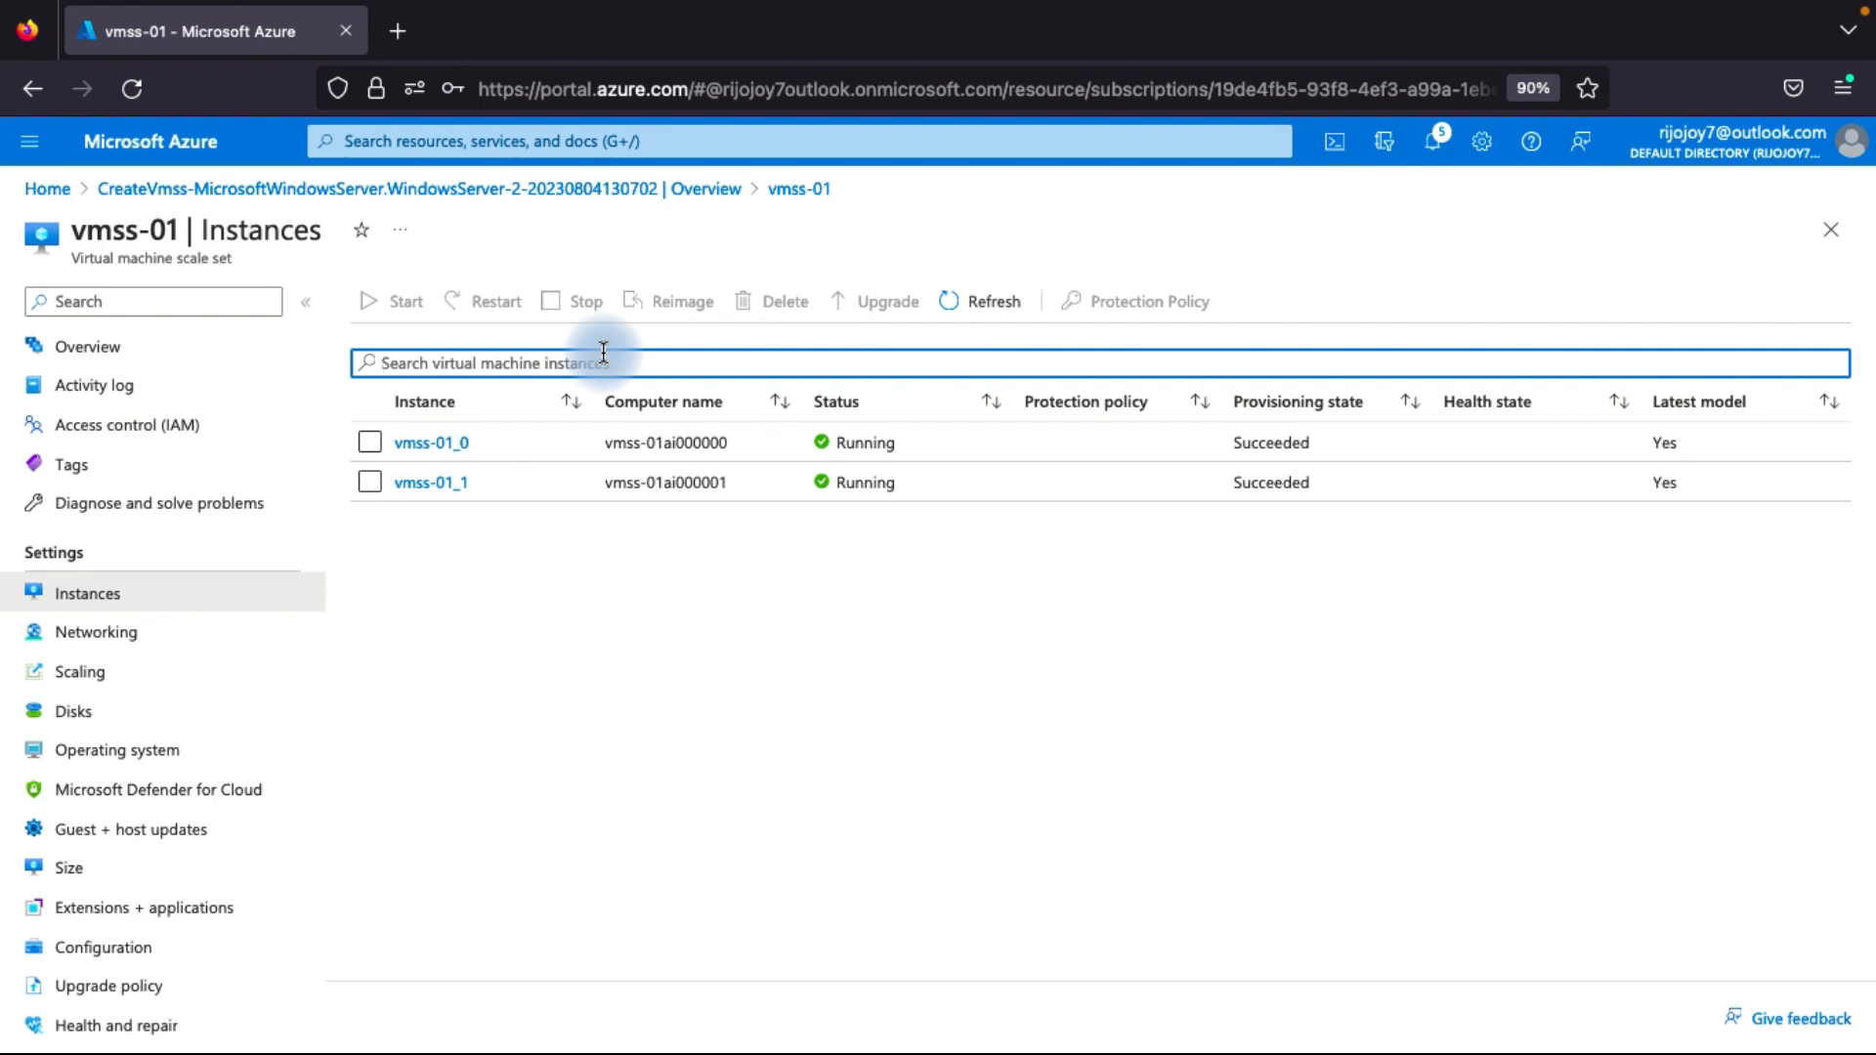
{"action": "left_click", "coordinate": [982, 308]}
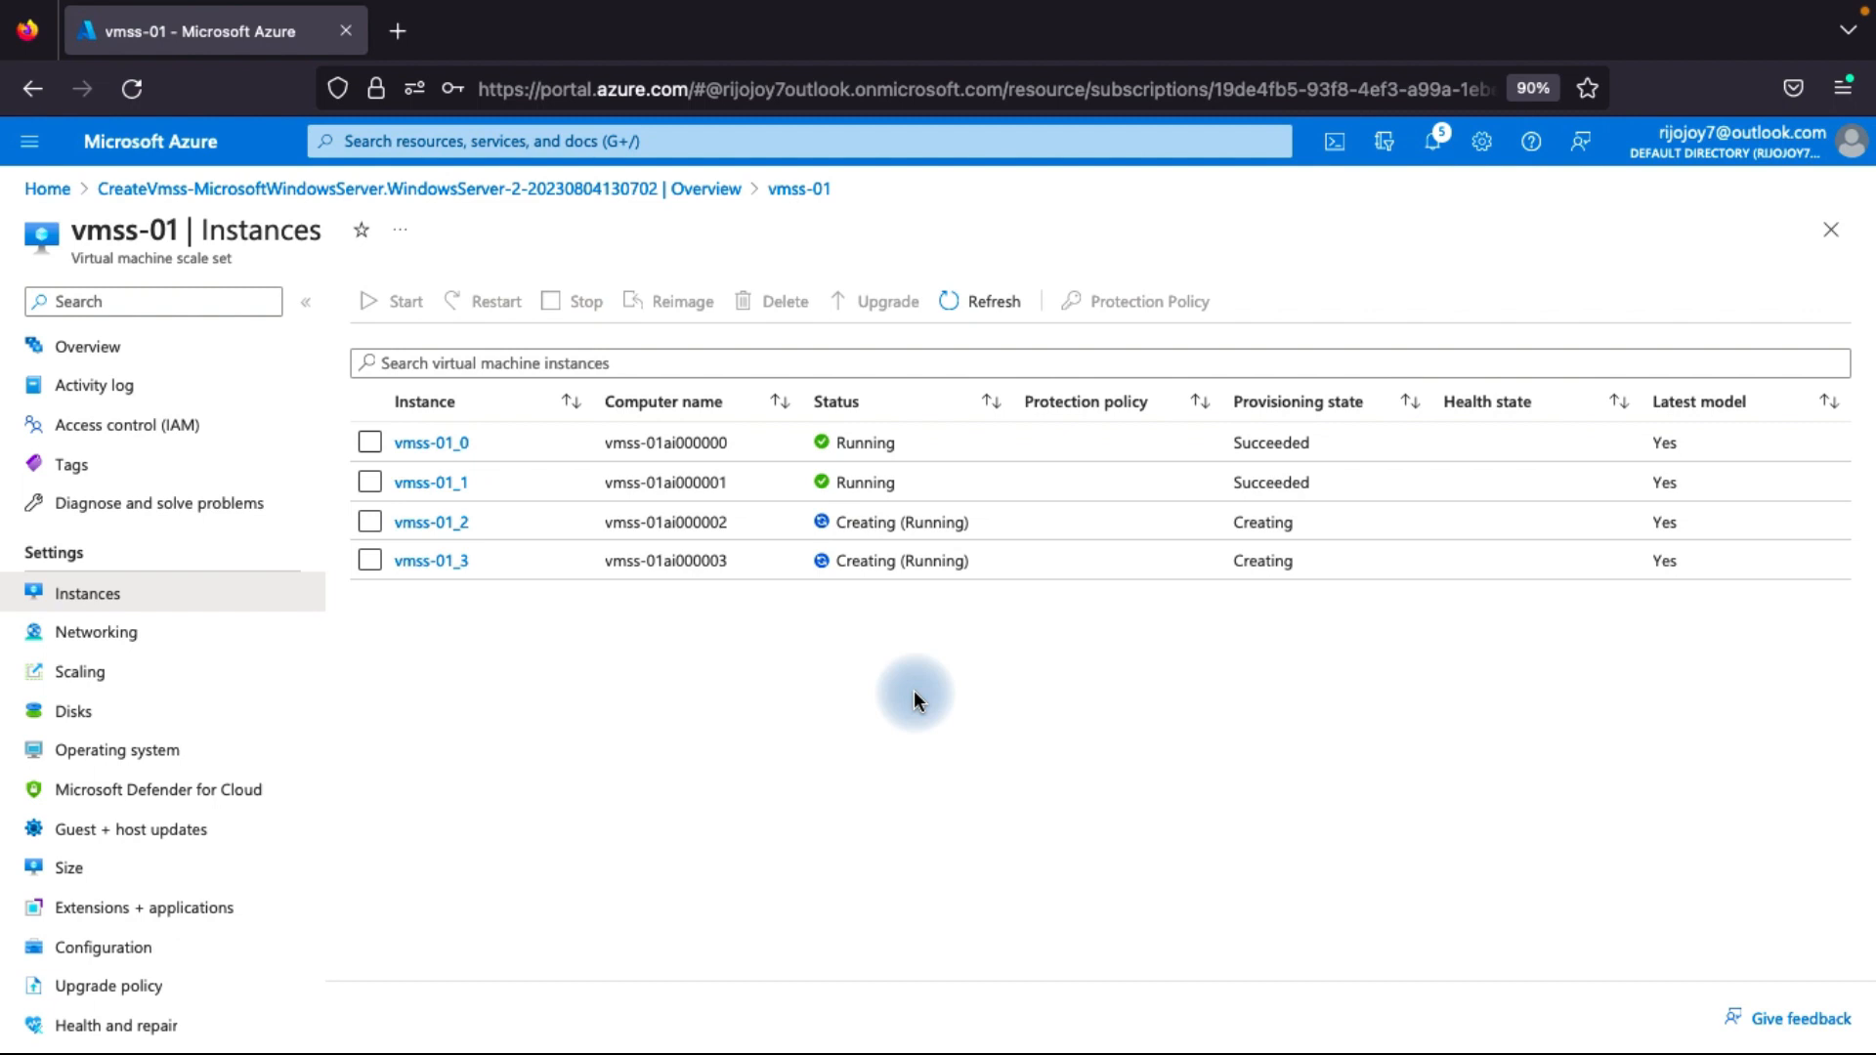
{"action": "left_click", "coordinate": [977, 305]}
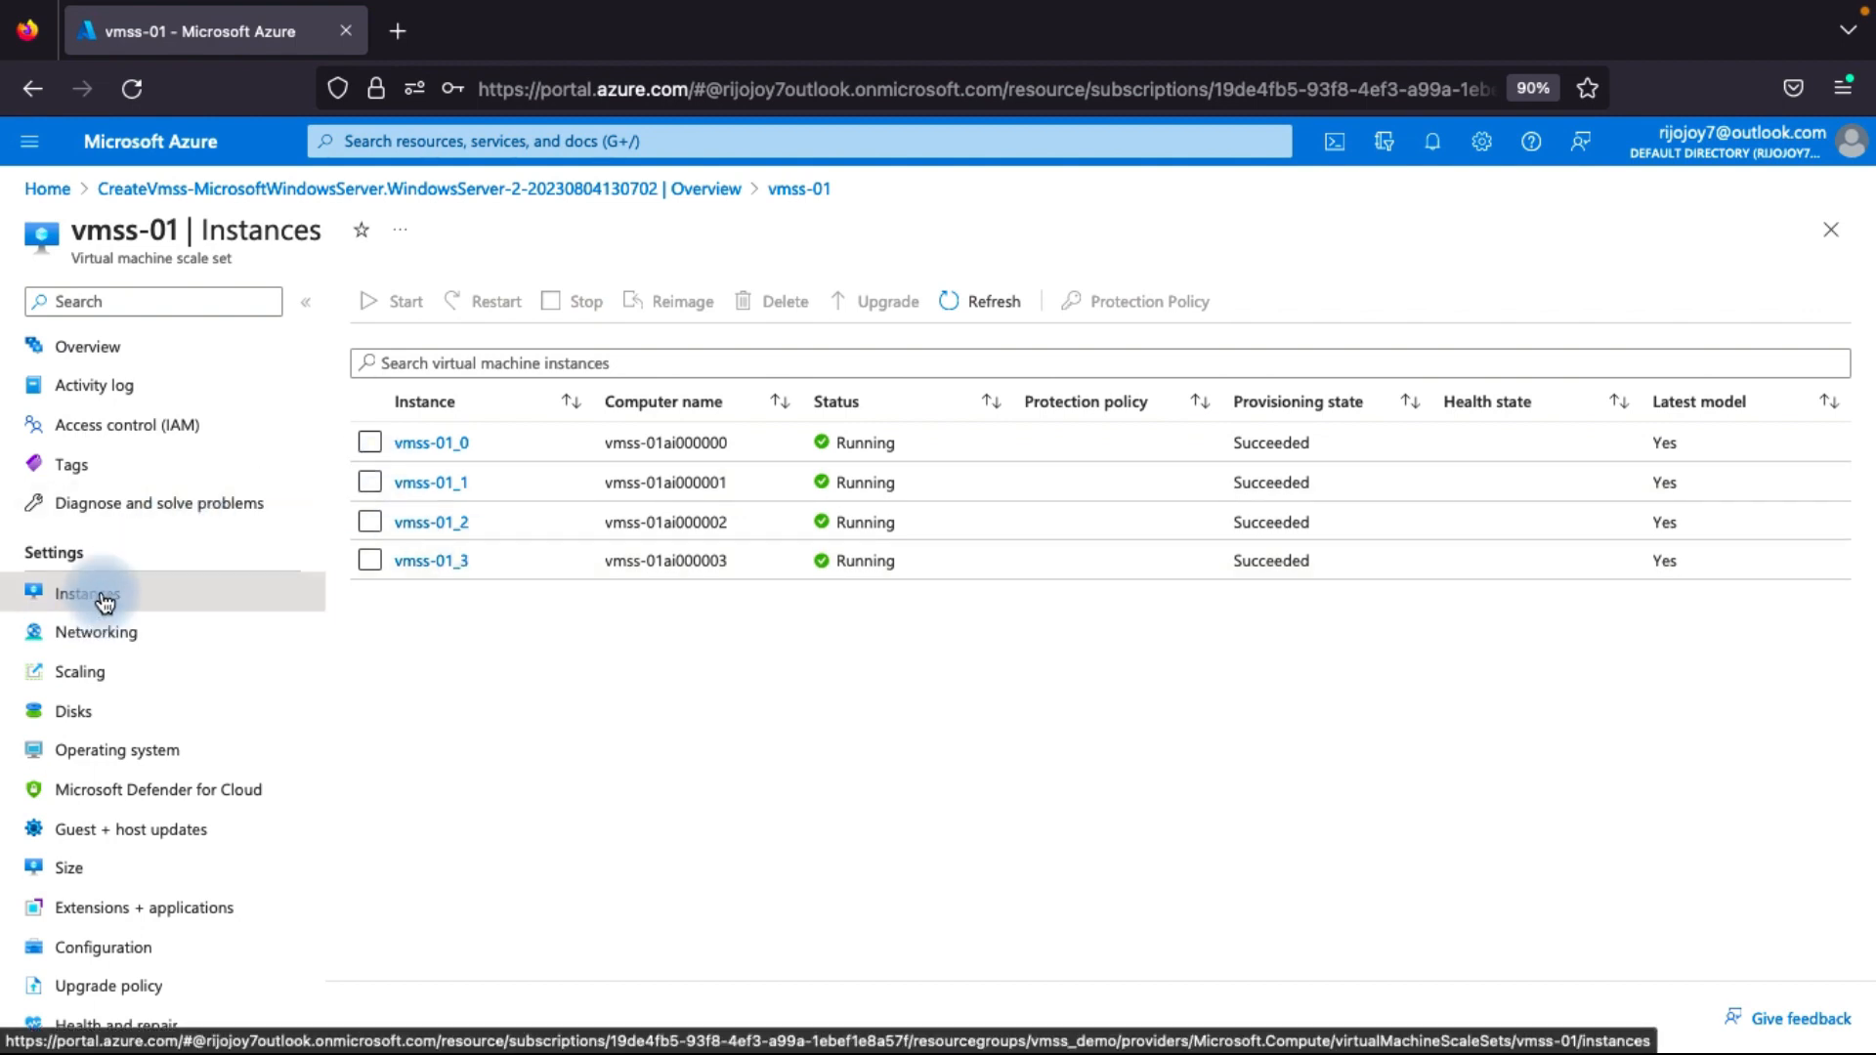
Save a manual scale instance count of 3 for vmss-01 and check the refreshed instance list.
{"action": "left_click", "coordinate": [93, 671]}
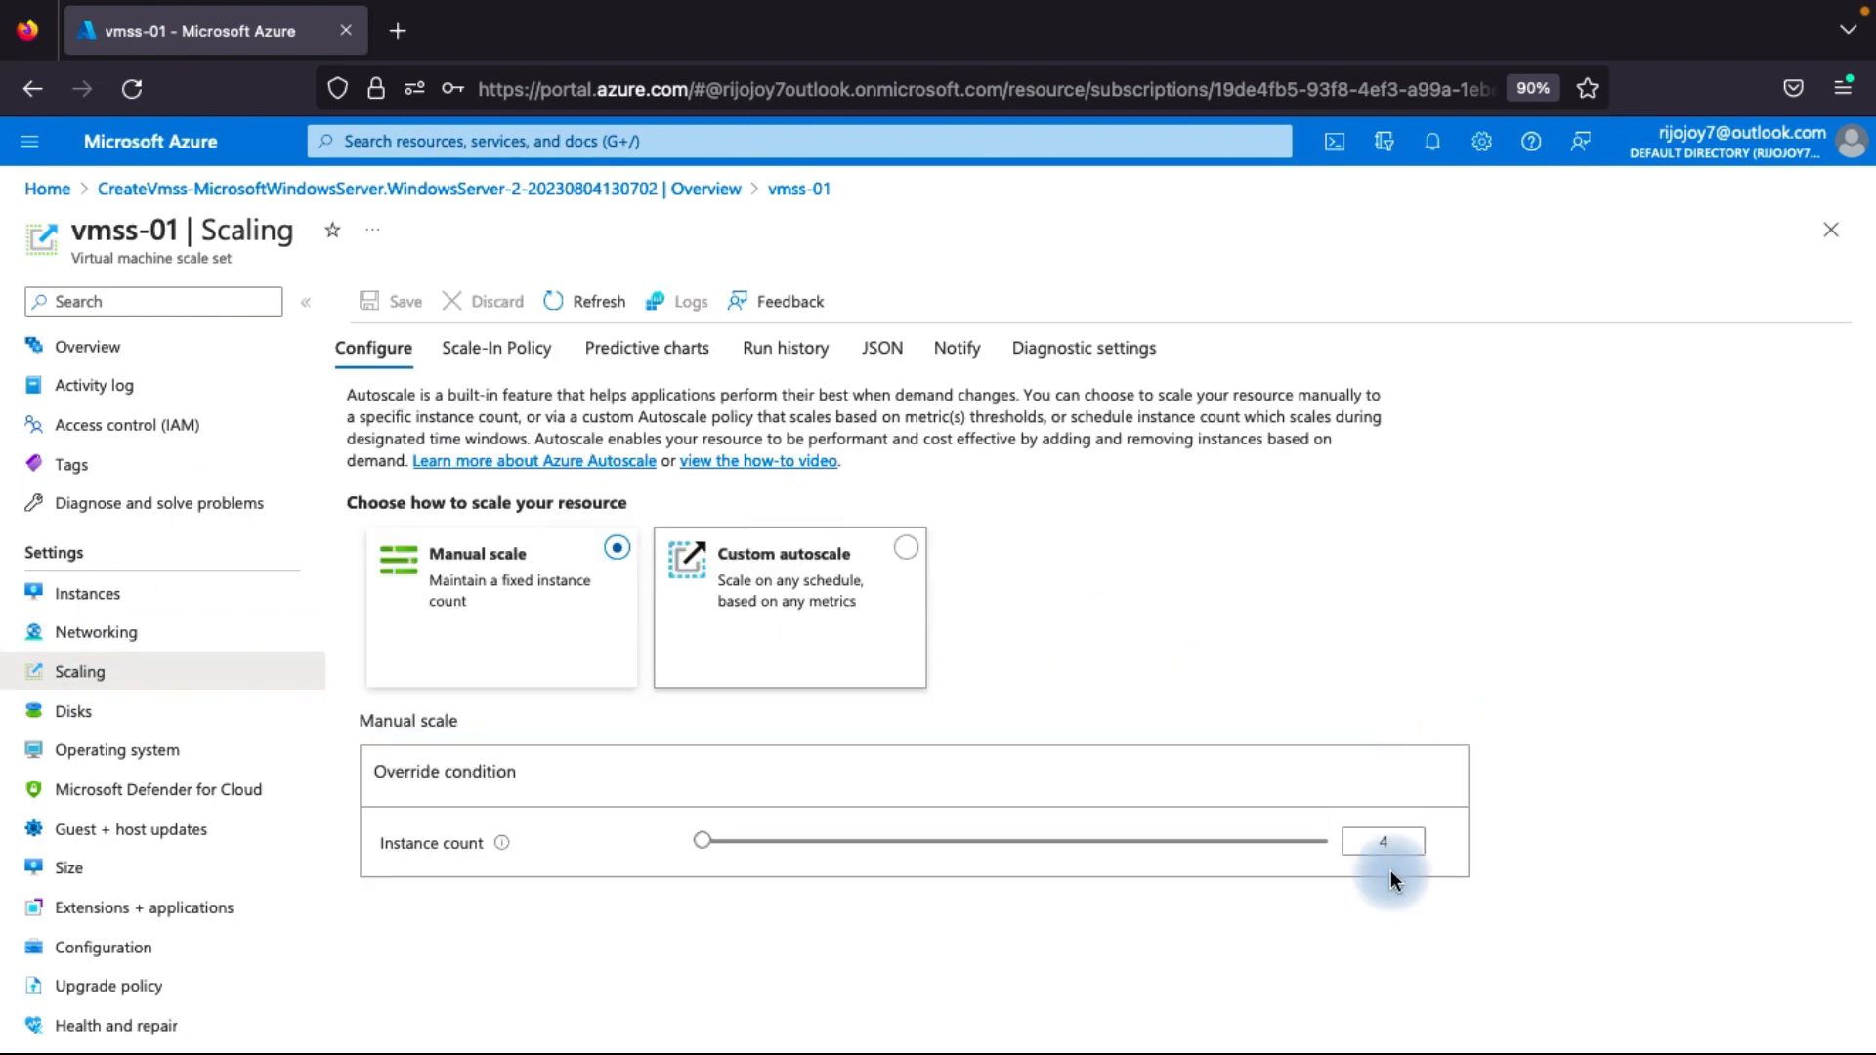
{"action": "left_click", "coordinate": [1384, 842]}
{"action": "key", "text": "BackSpace"}
{"action": "type", "text": "3"}
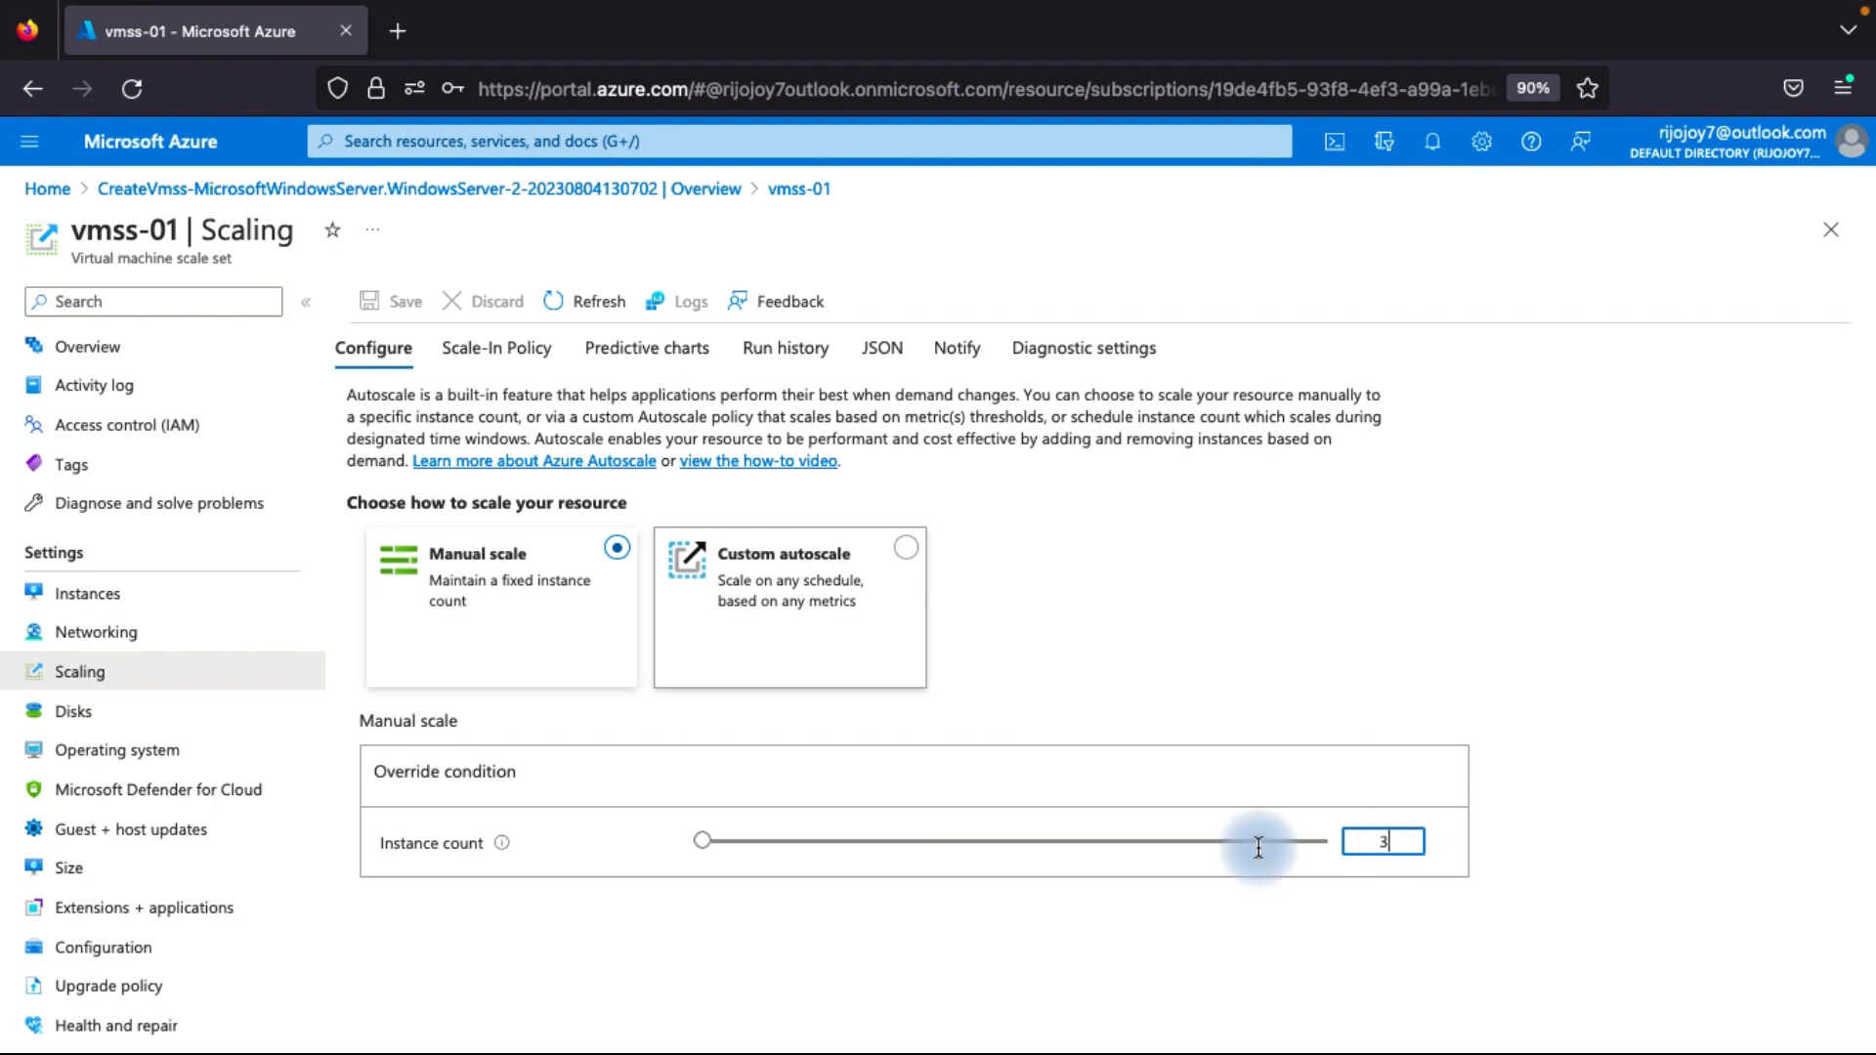
{"action": "left_click", "coordinate": [1024, 948]}
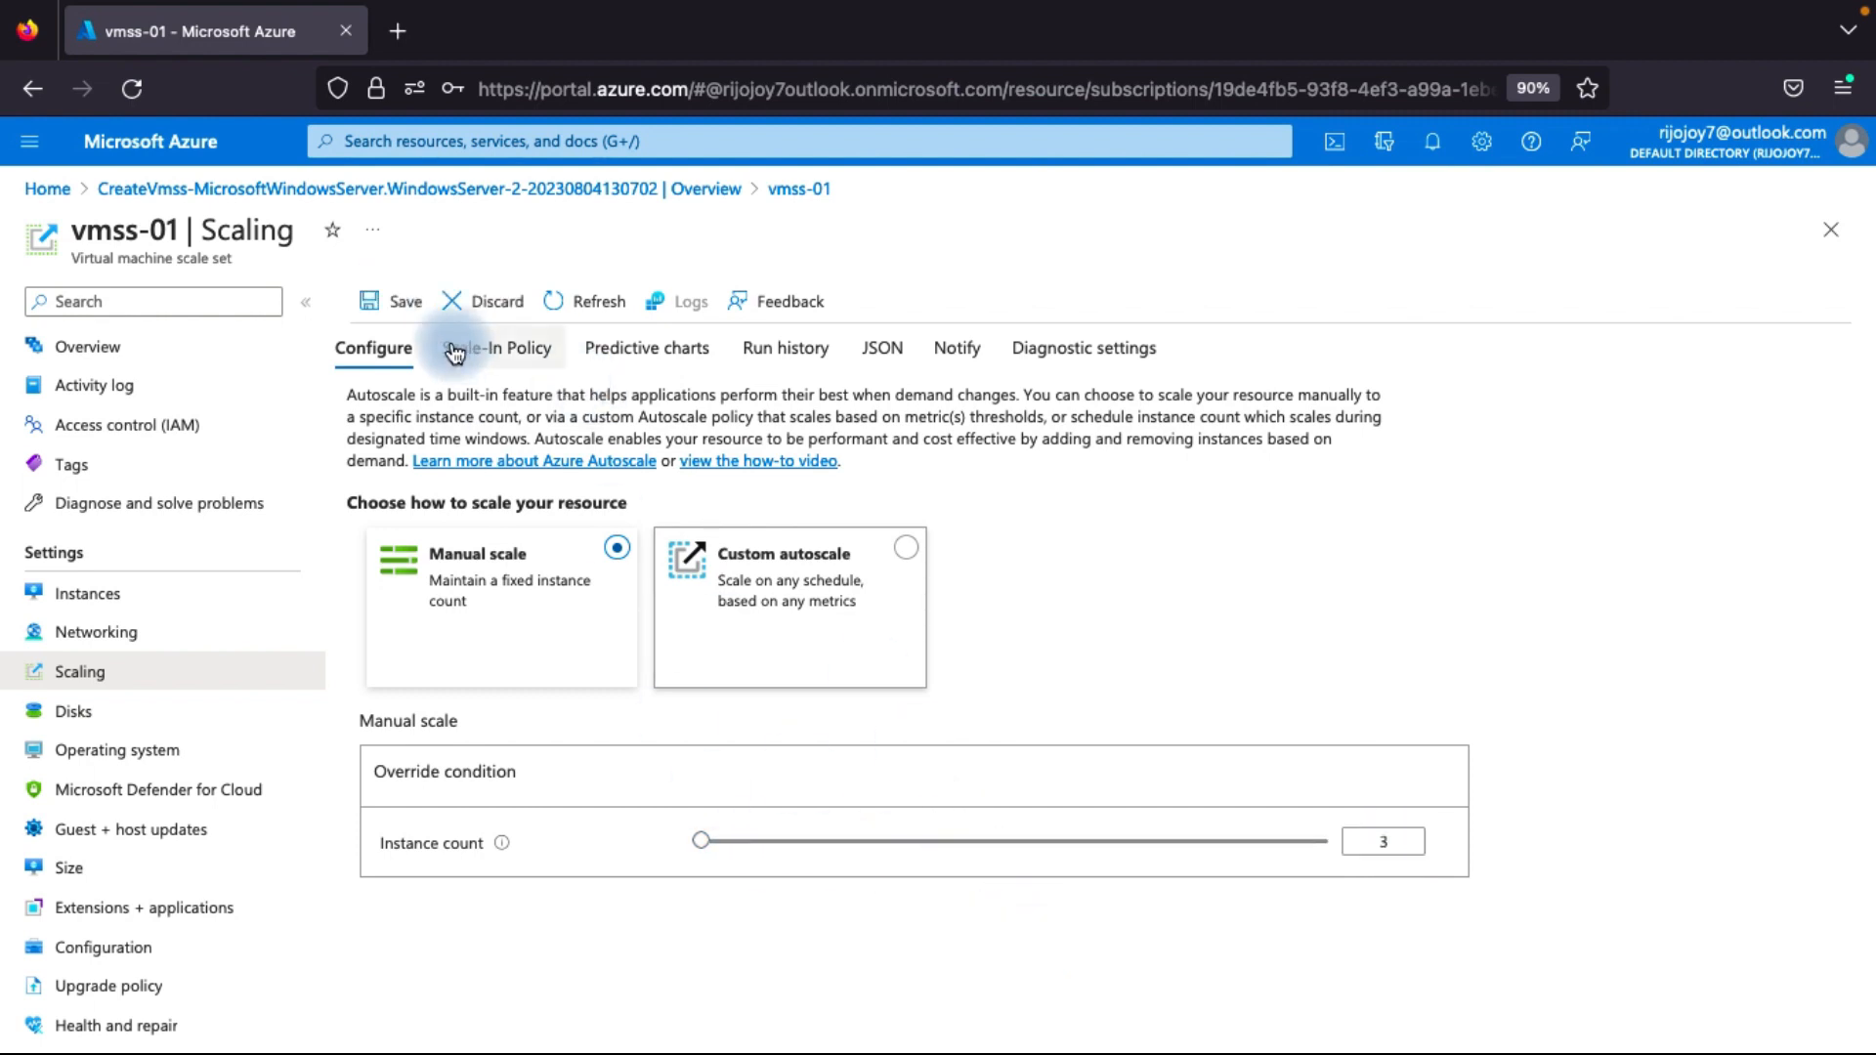
{"action": "left_click", "coordinate": [391, 301]}
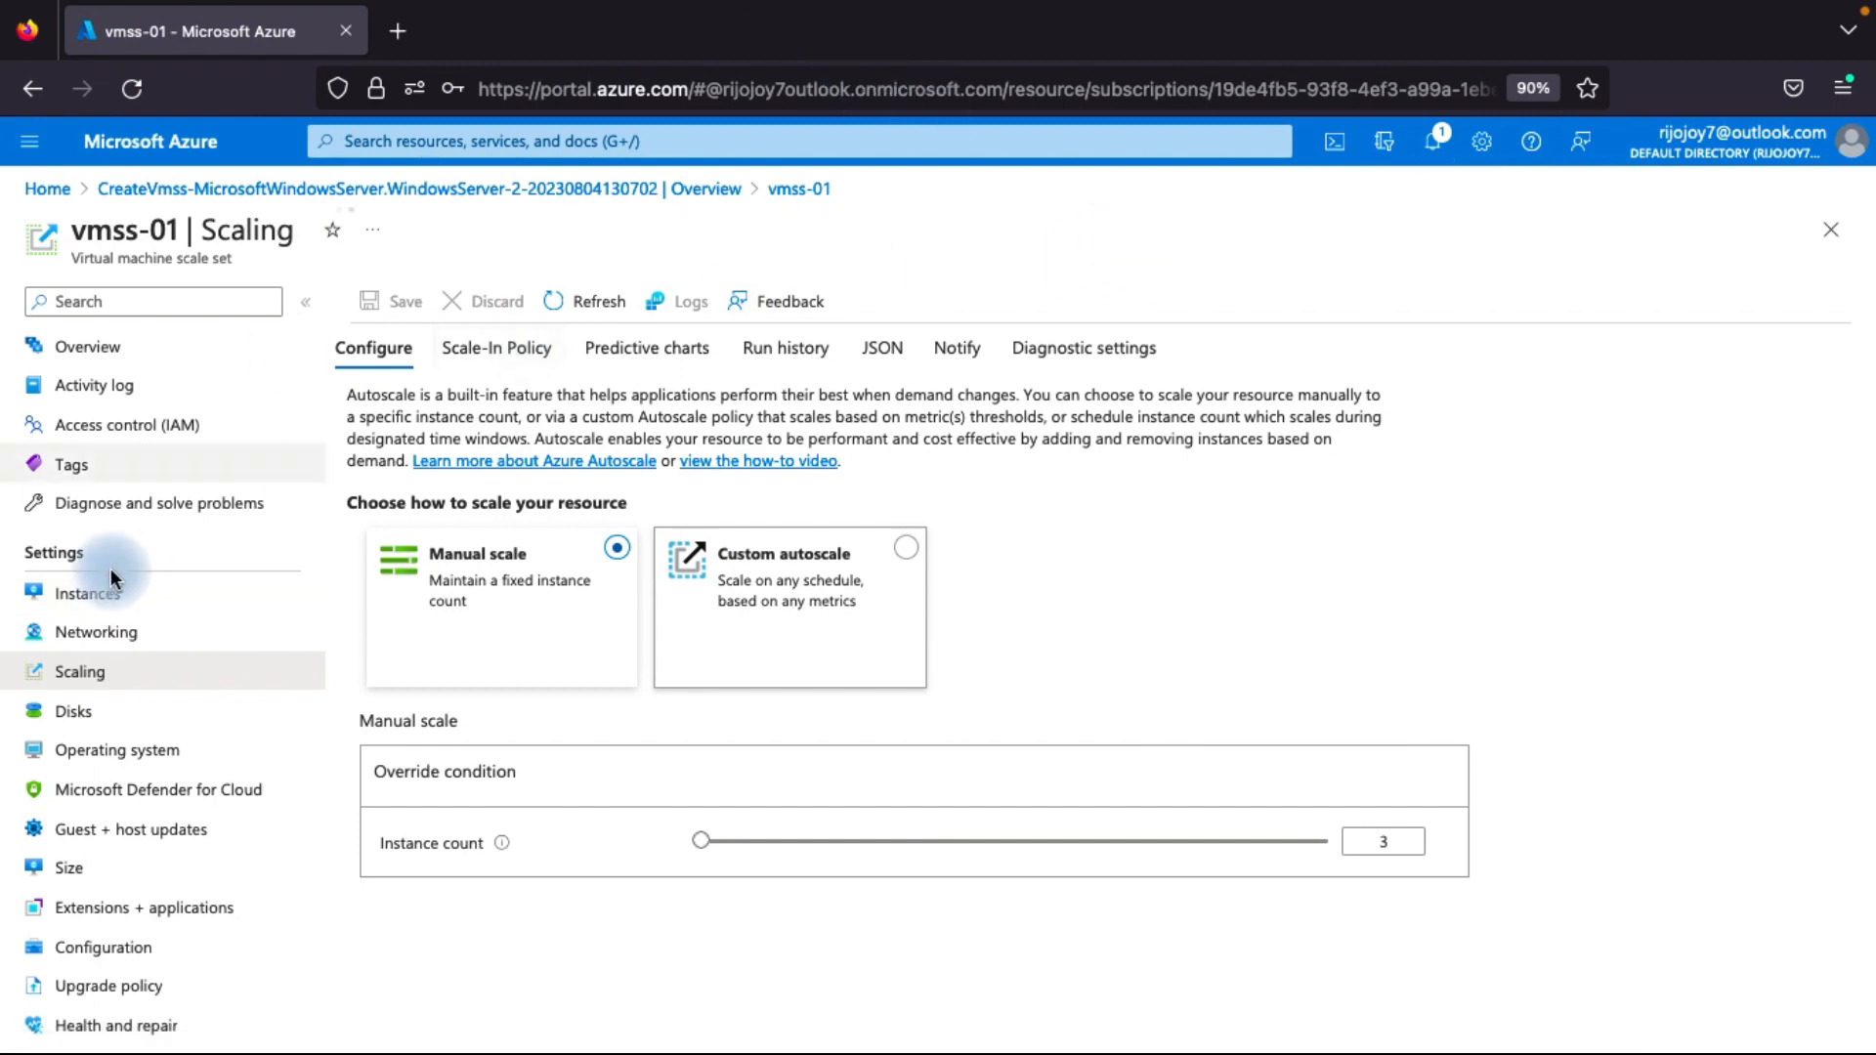
{"action": "left_click", "coordinate": [119, 604]}
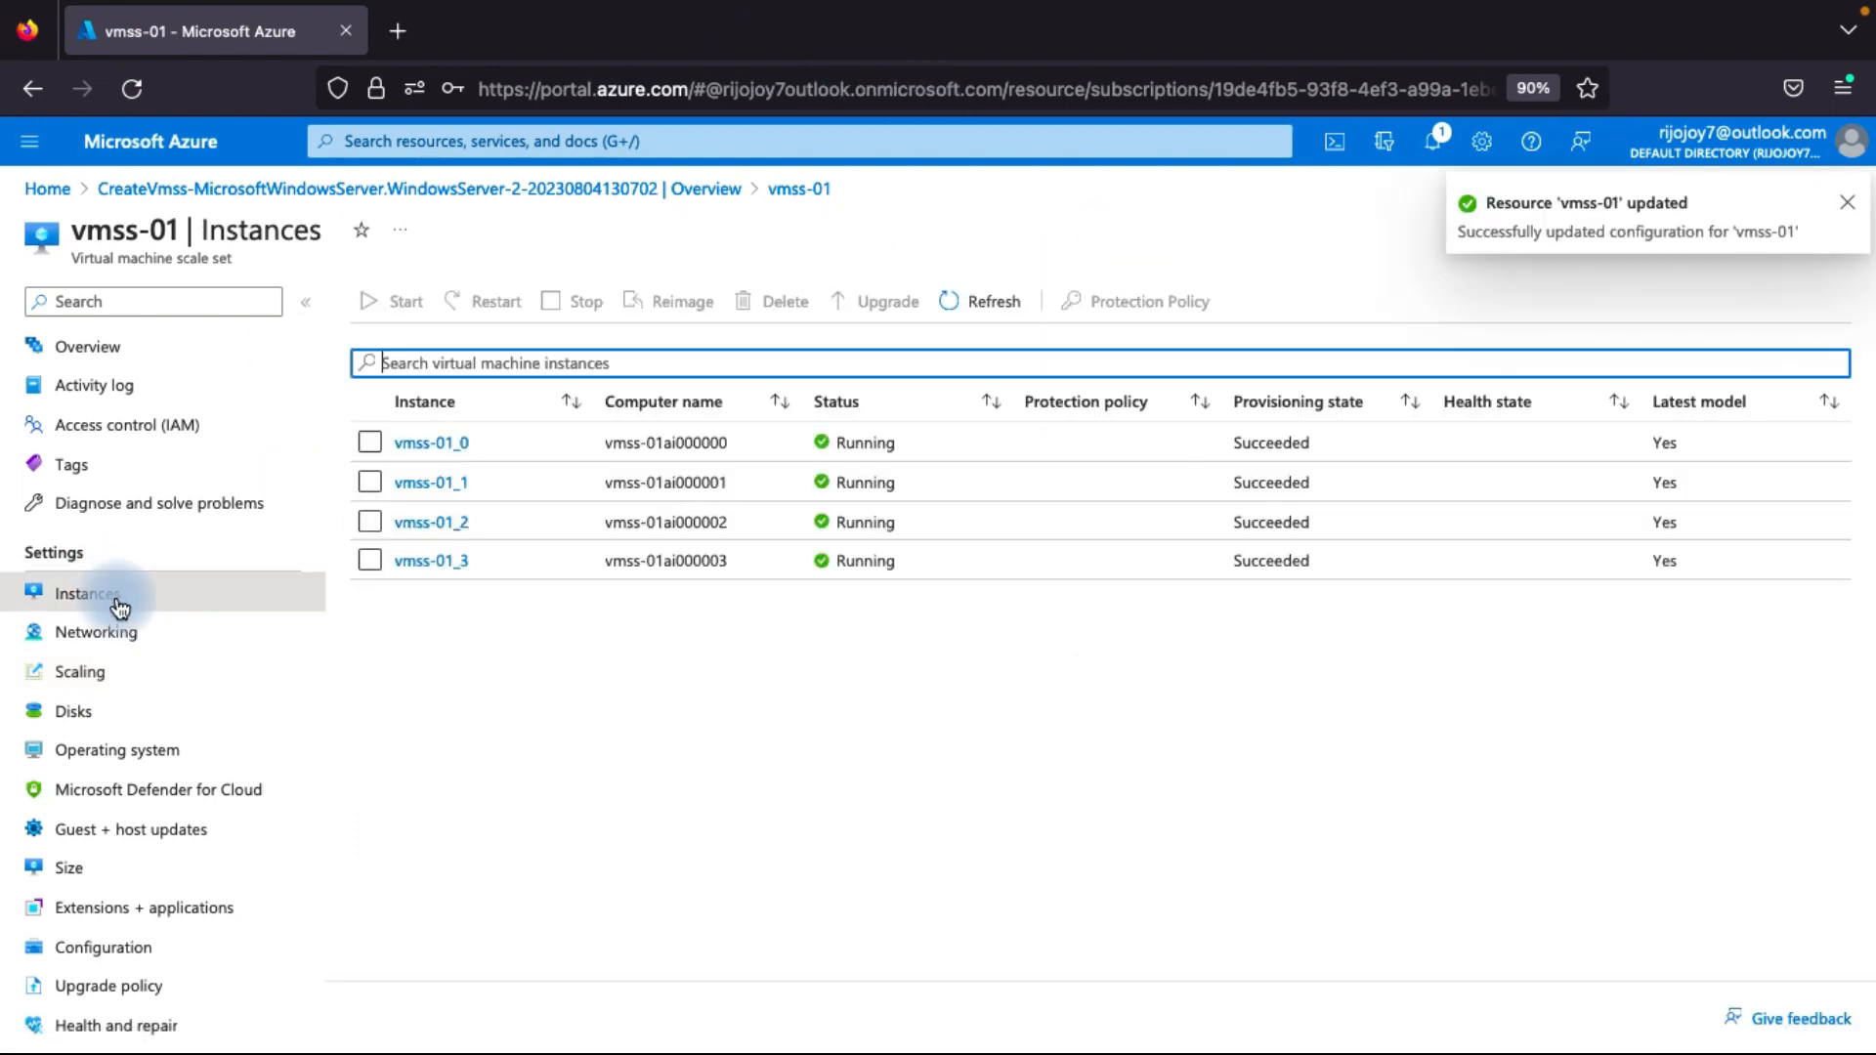
{"action": "left_click", "coordinate": [988, 301]}
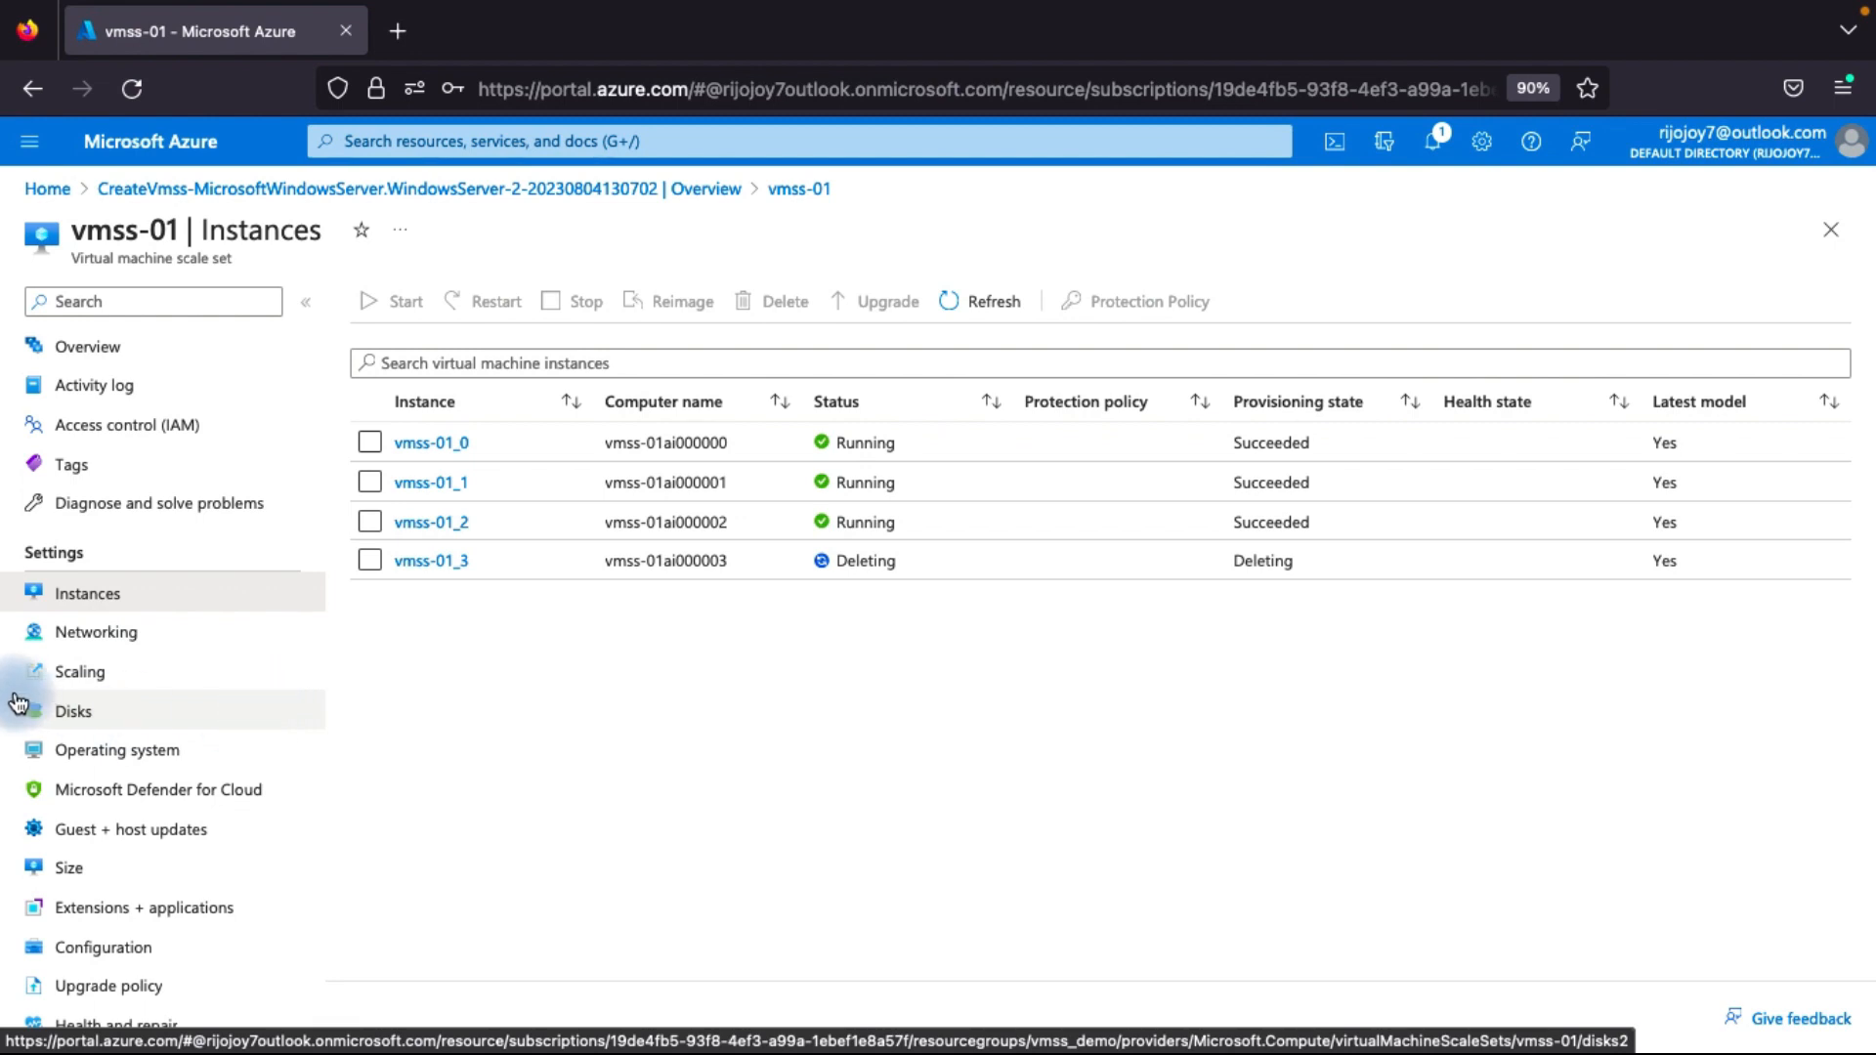
Review the scale-in policy options for vmss-01, and set the policy to OldestVM and save it.
{"action": "left_click", "coordinate": [96, 677]}
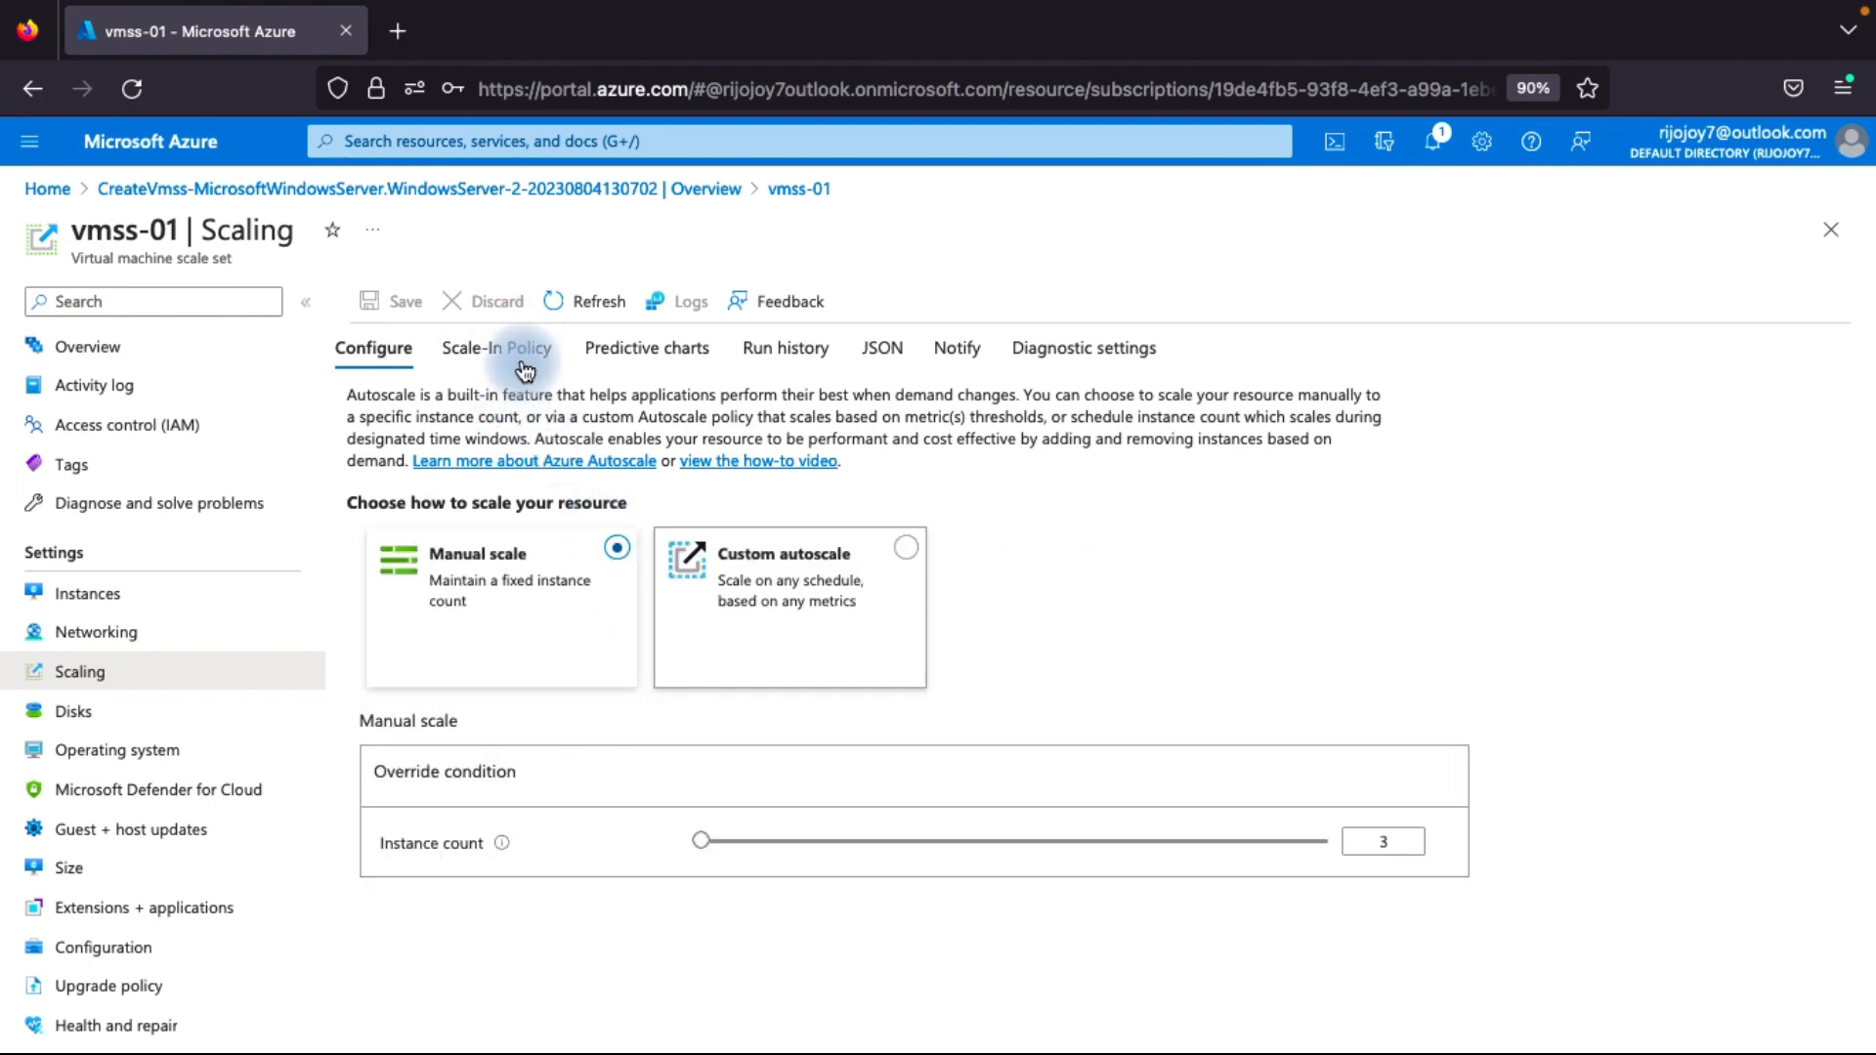
{"action": "left_click", "coordinate": [524, 370]}
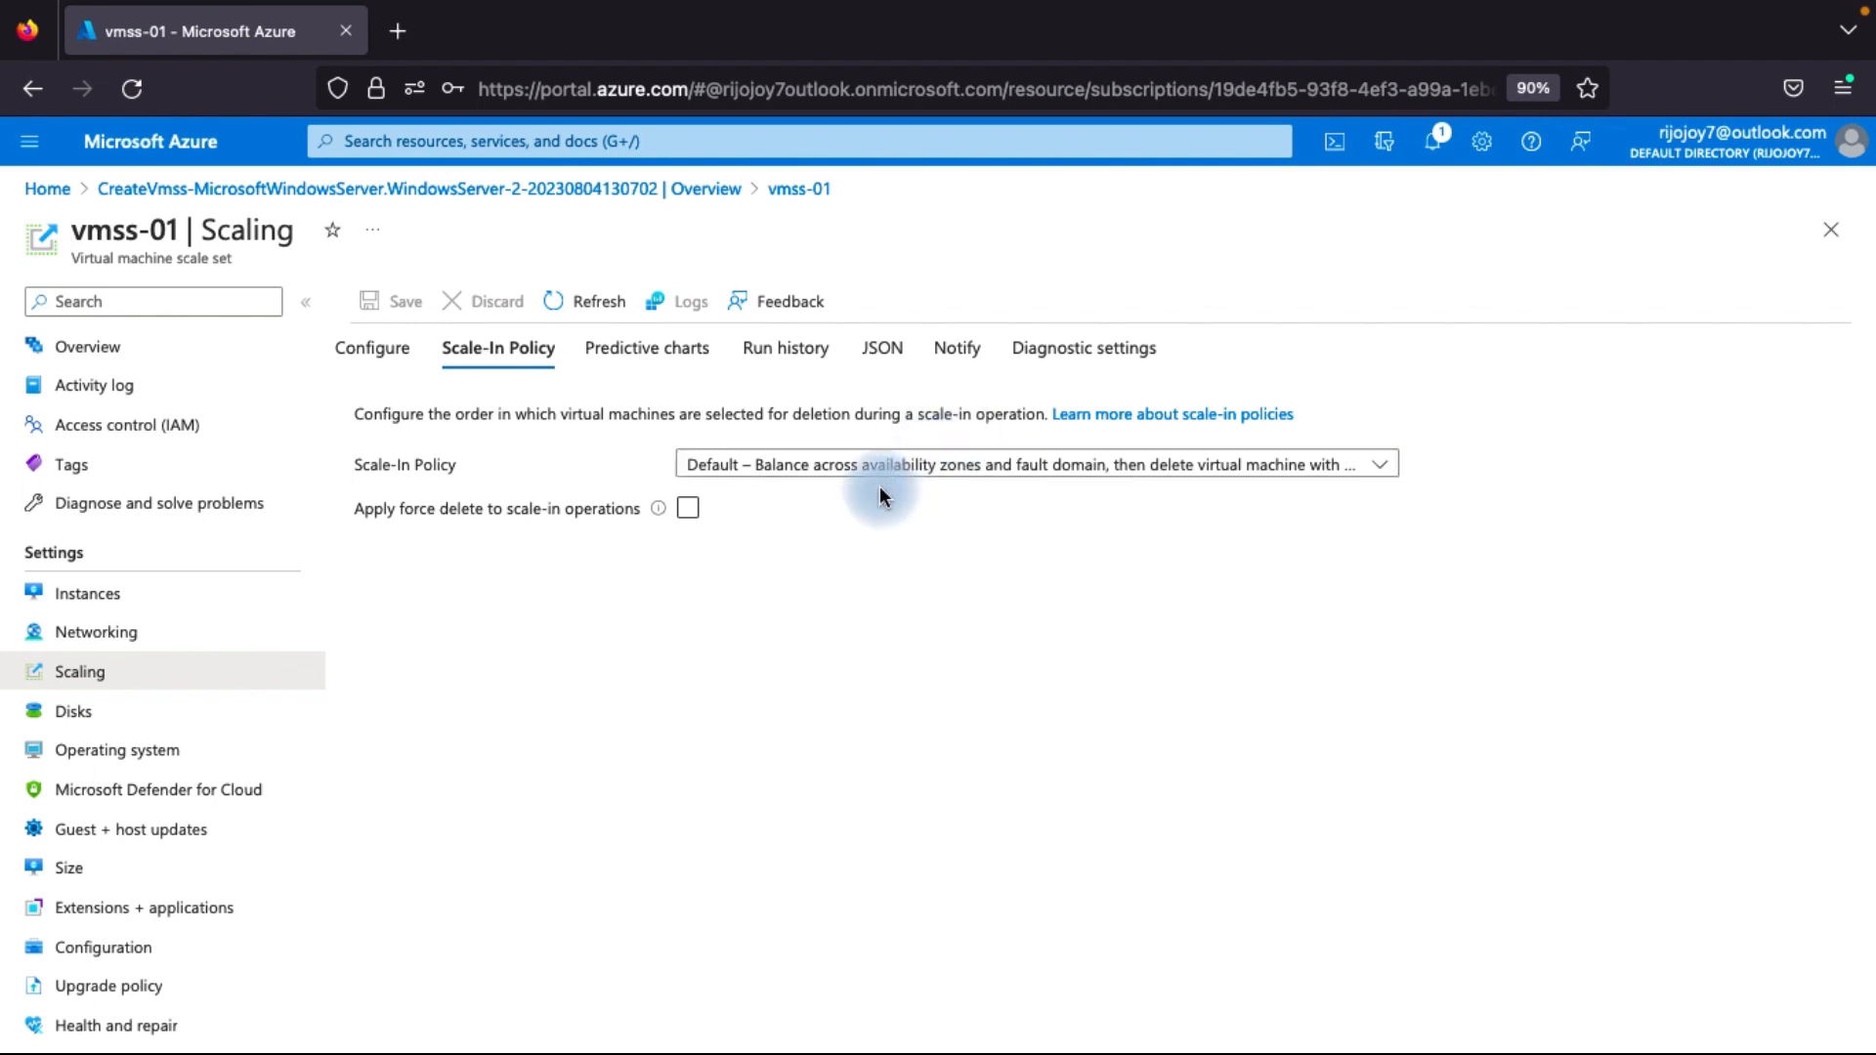
{"action": "left_click", "coordinate": [856, 465]}
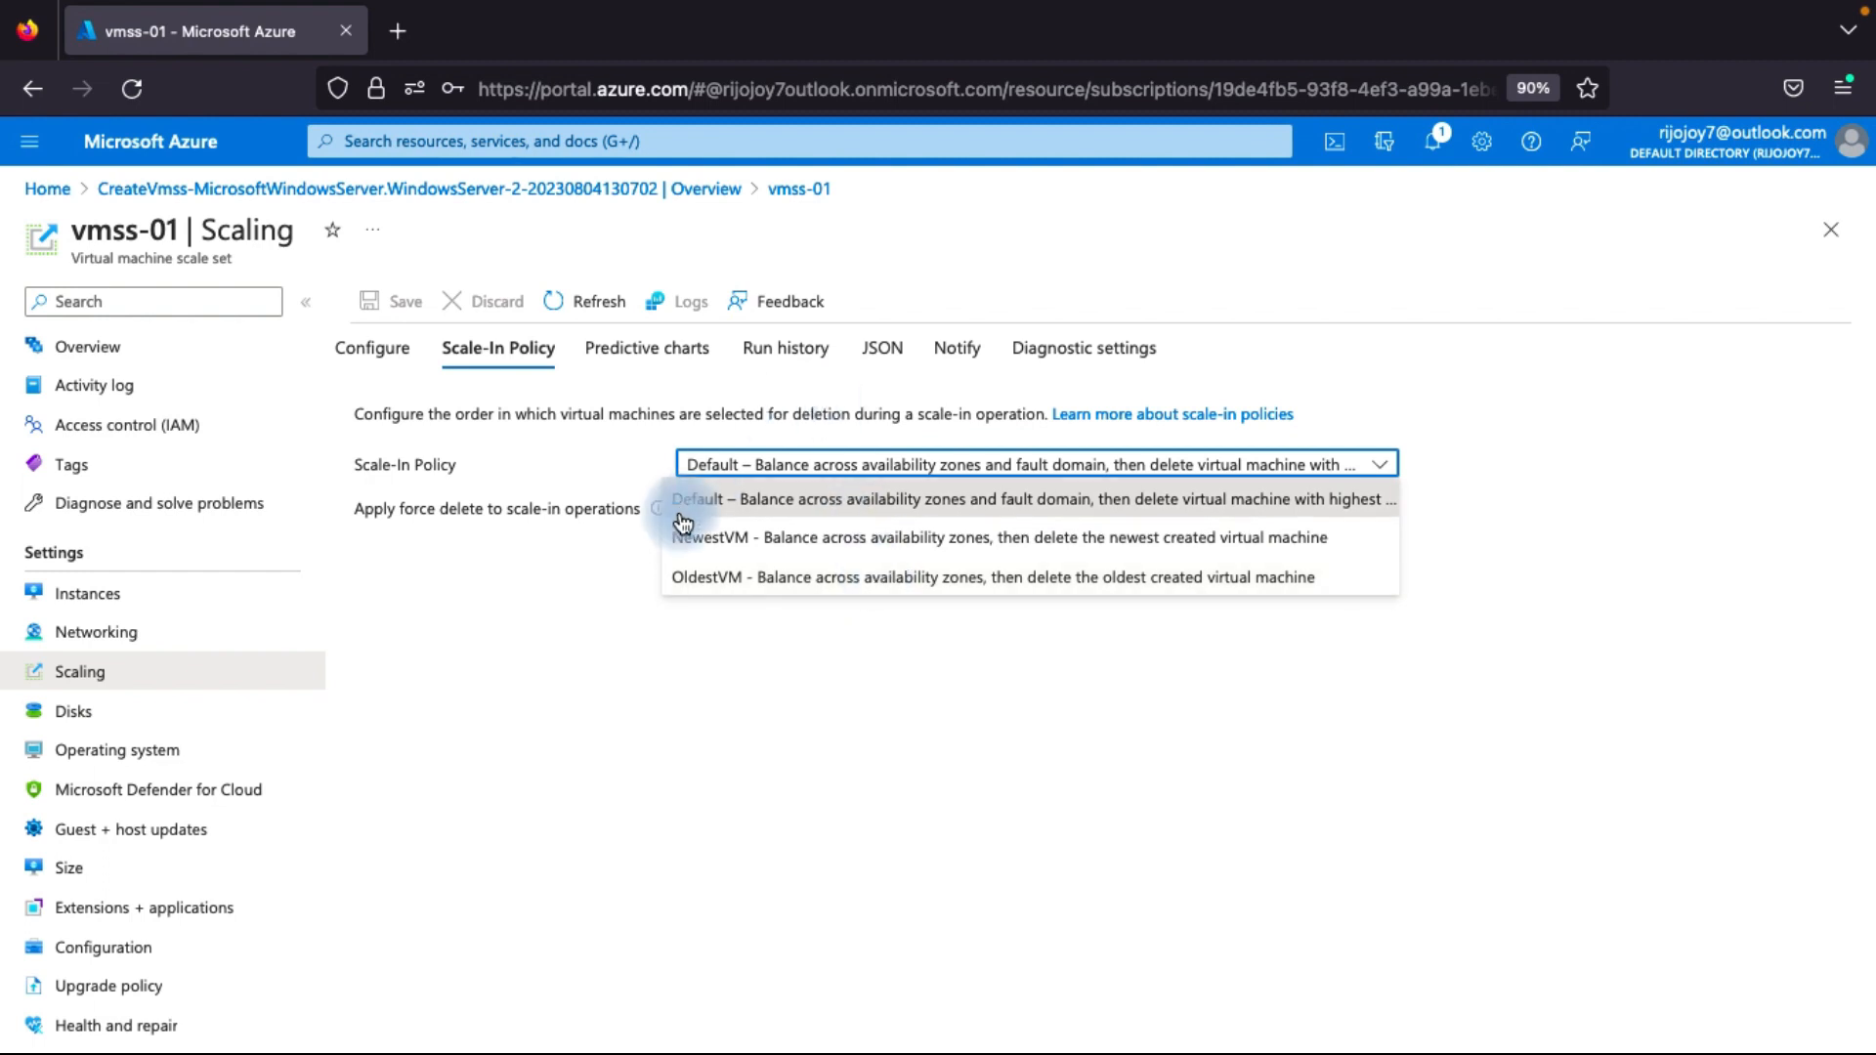
{"action": "left_click", "coordinate": [1288, 496]}
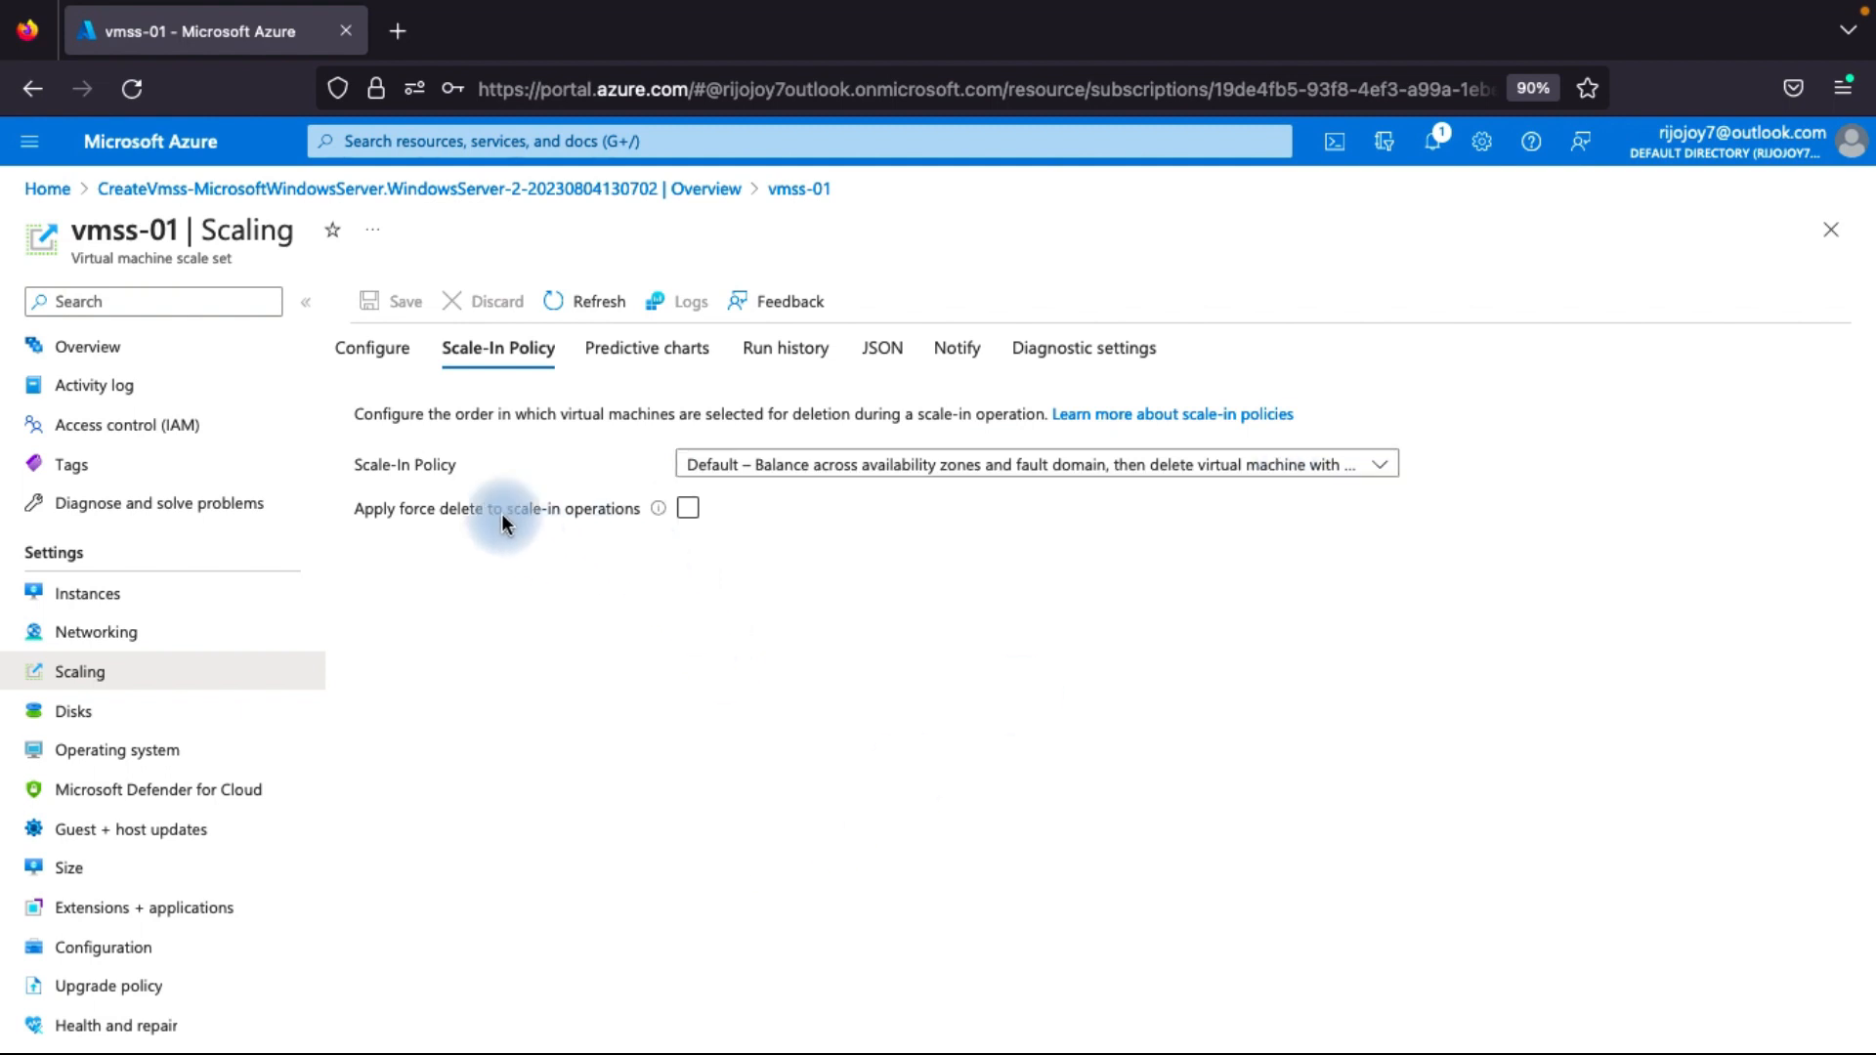
{"action": "left_click", "coordinate": [866, 466]}
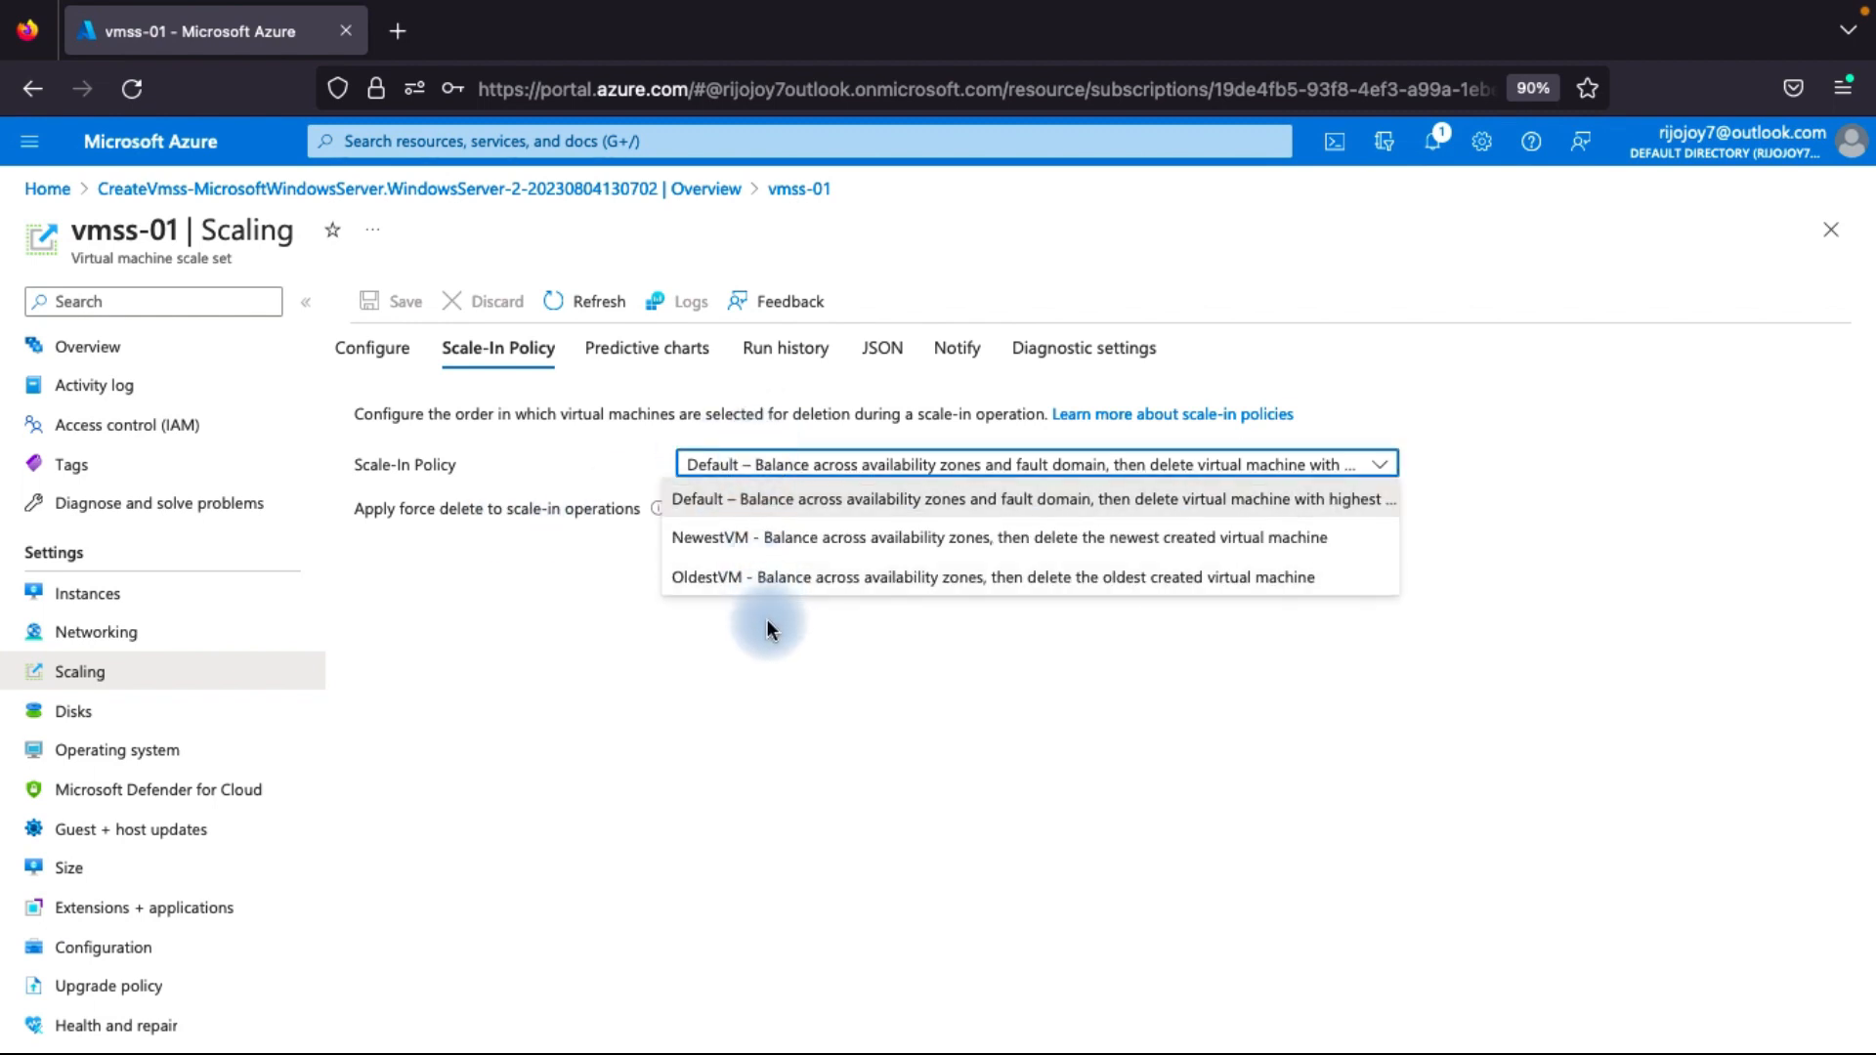
{"action": "left_click", "coordinate": [778, 584]}
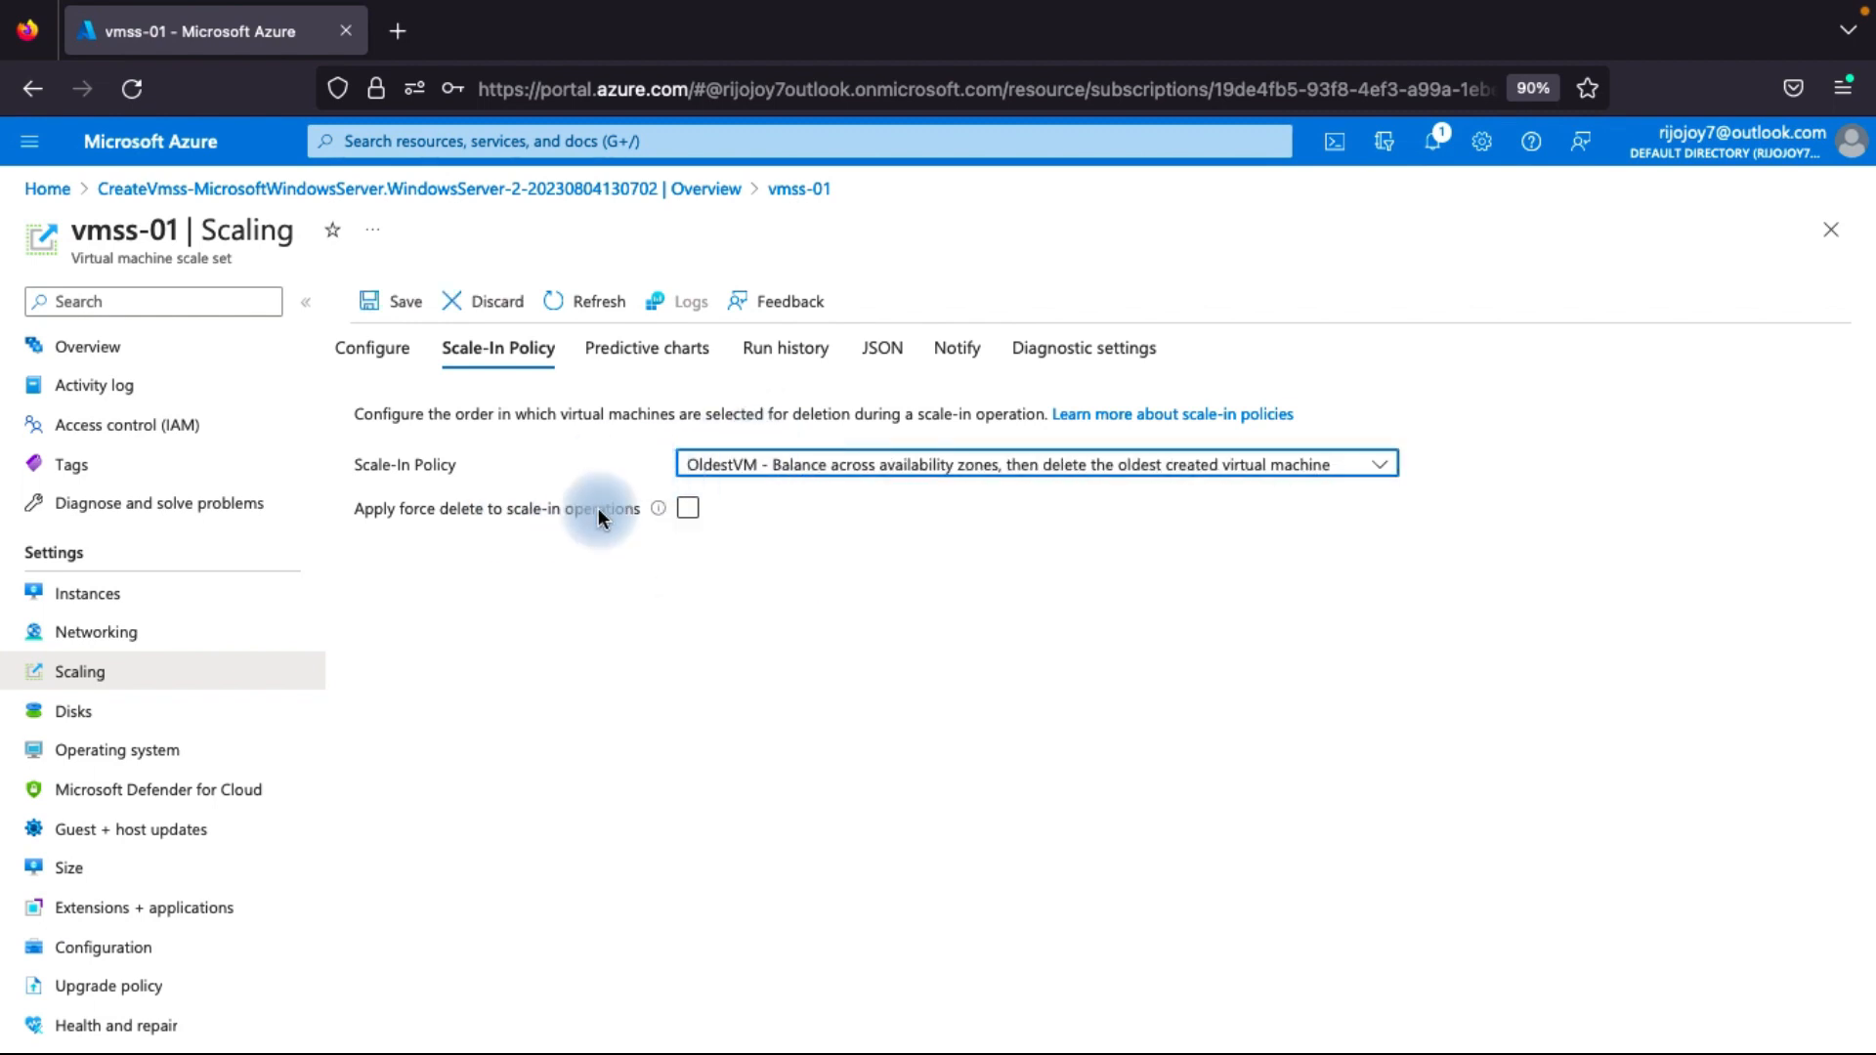
{"action": "left_click", "coordinate": [389, 293]}
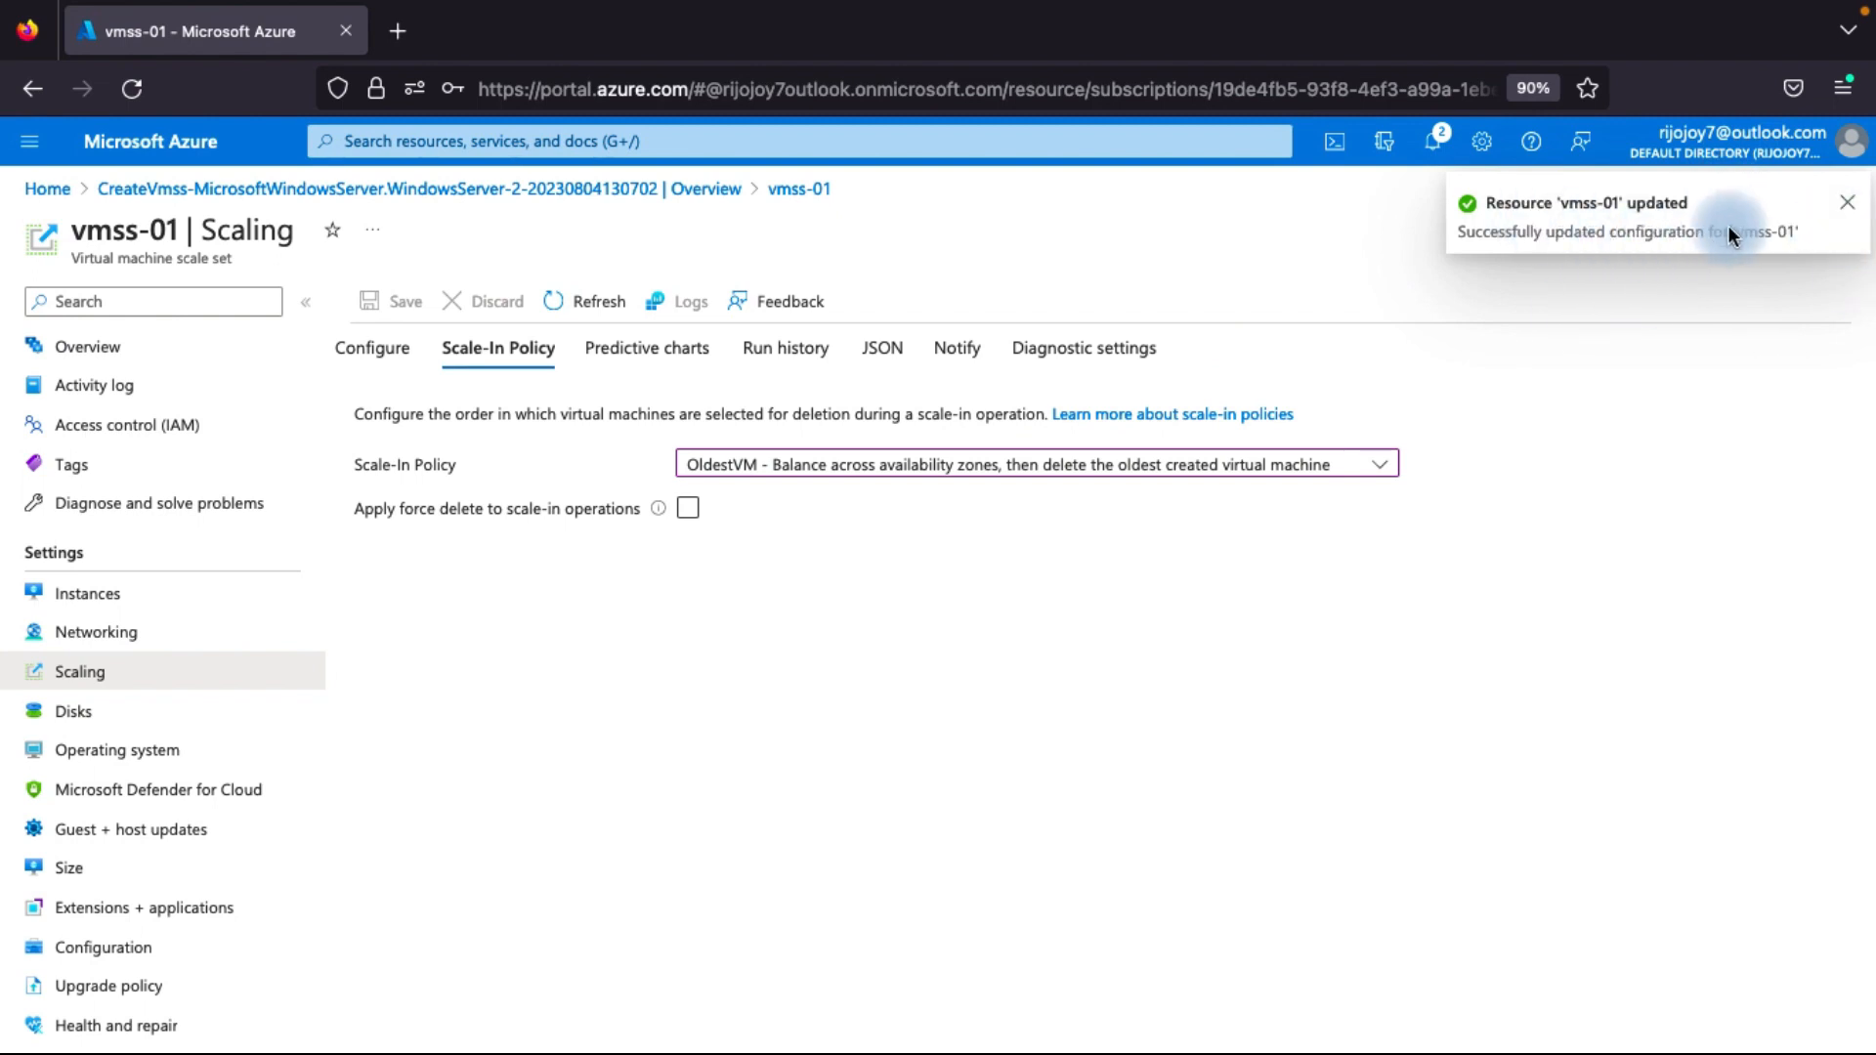
{"action": "left_click", "coordinate": [1846, 202]}
{"action": "left_click", "coordinate": [688, 508]}
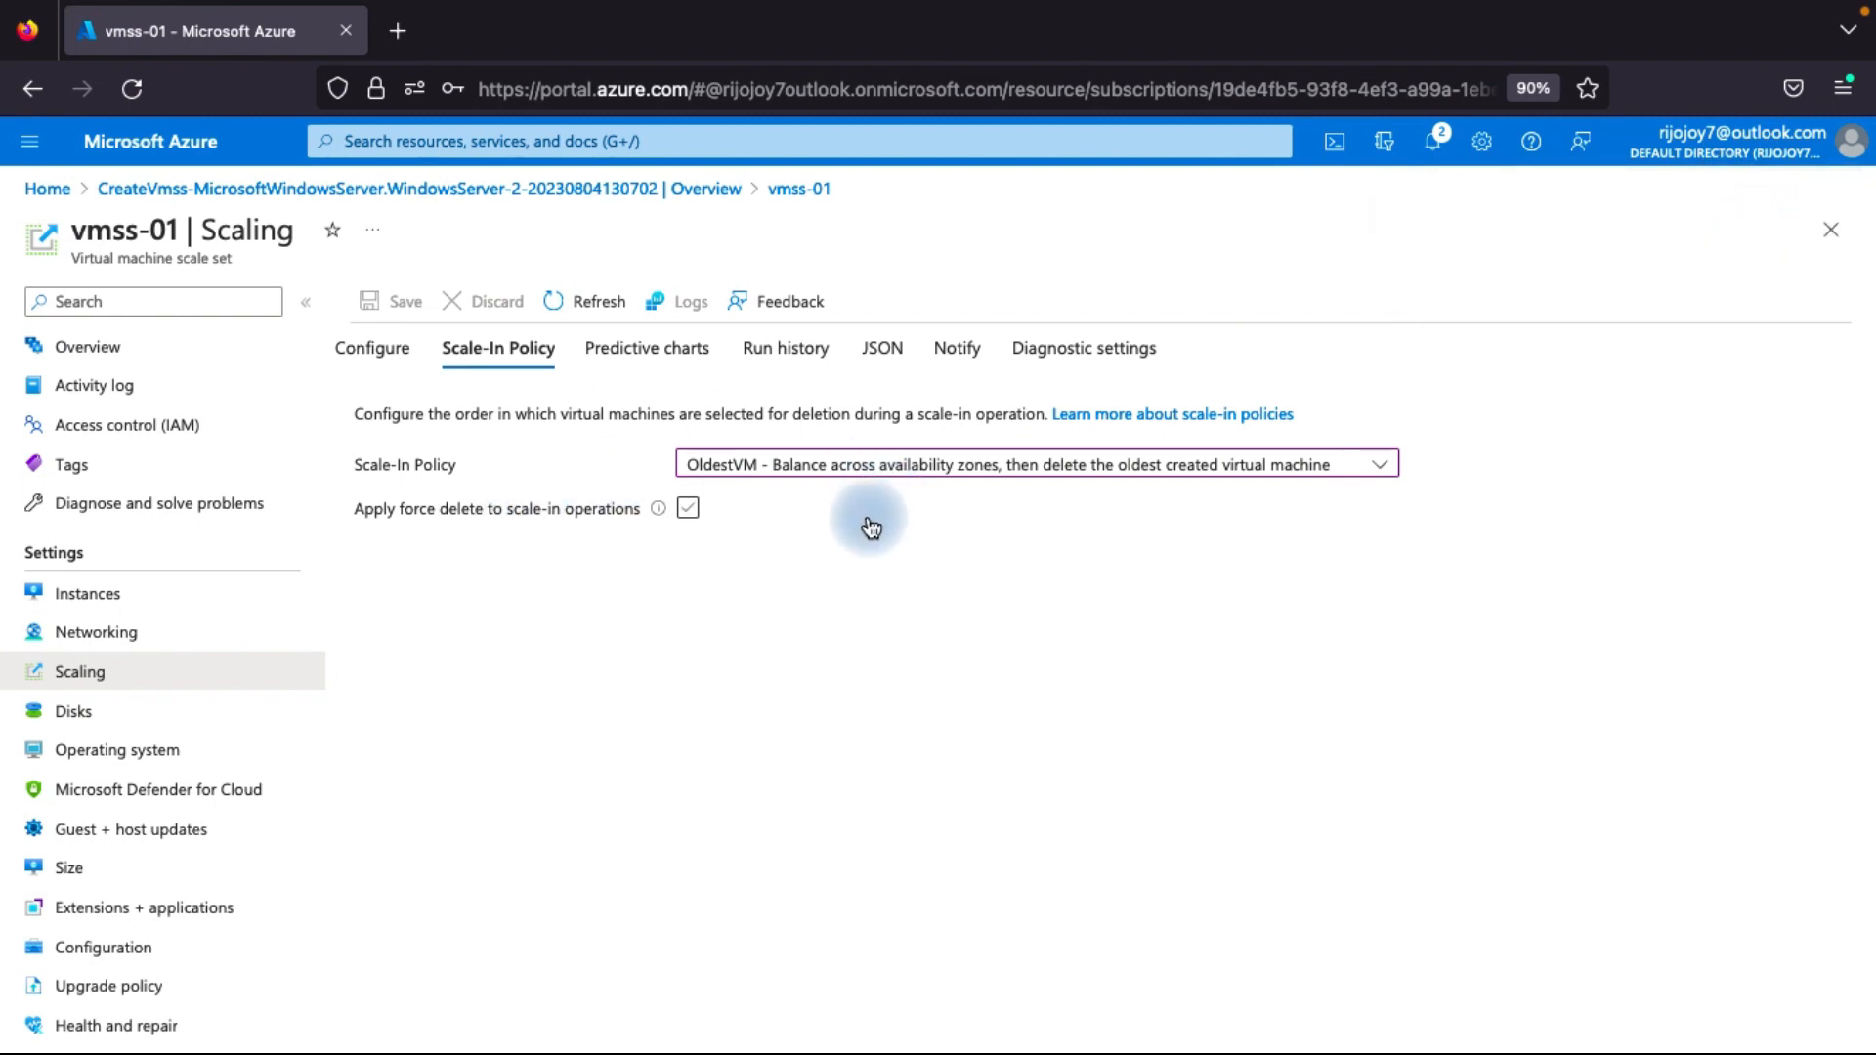
Refresh vmss-01's instance list to check which instances remain.
{"action": "left_click", "coordinate": [108, 604]}
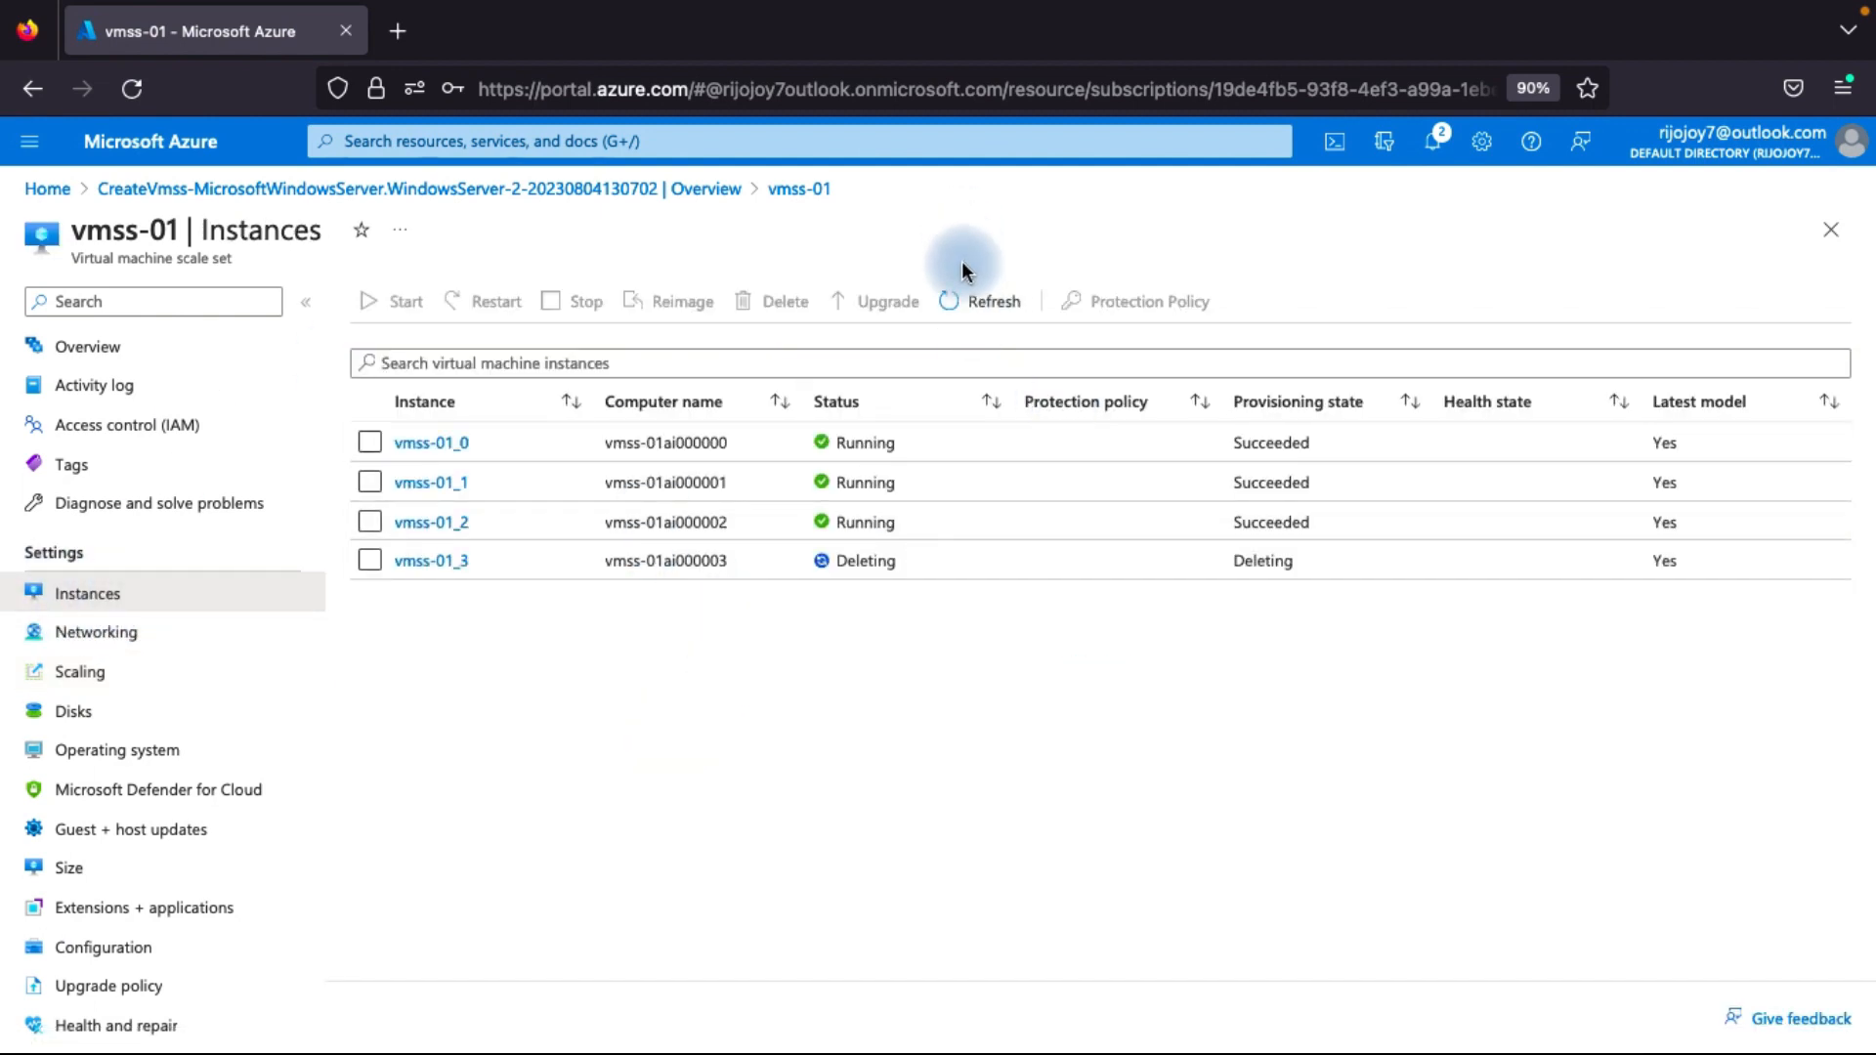
{"action": "left_click", "coordinate": [959, 301]}
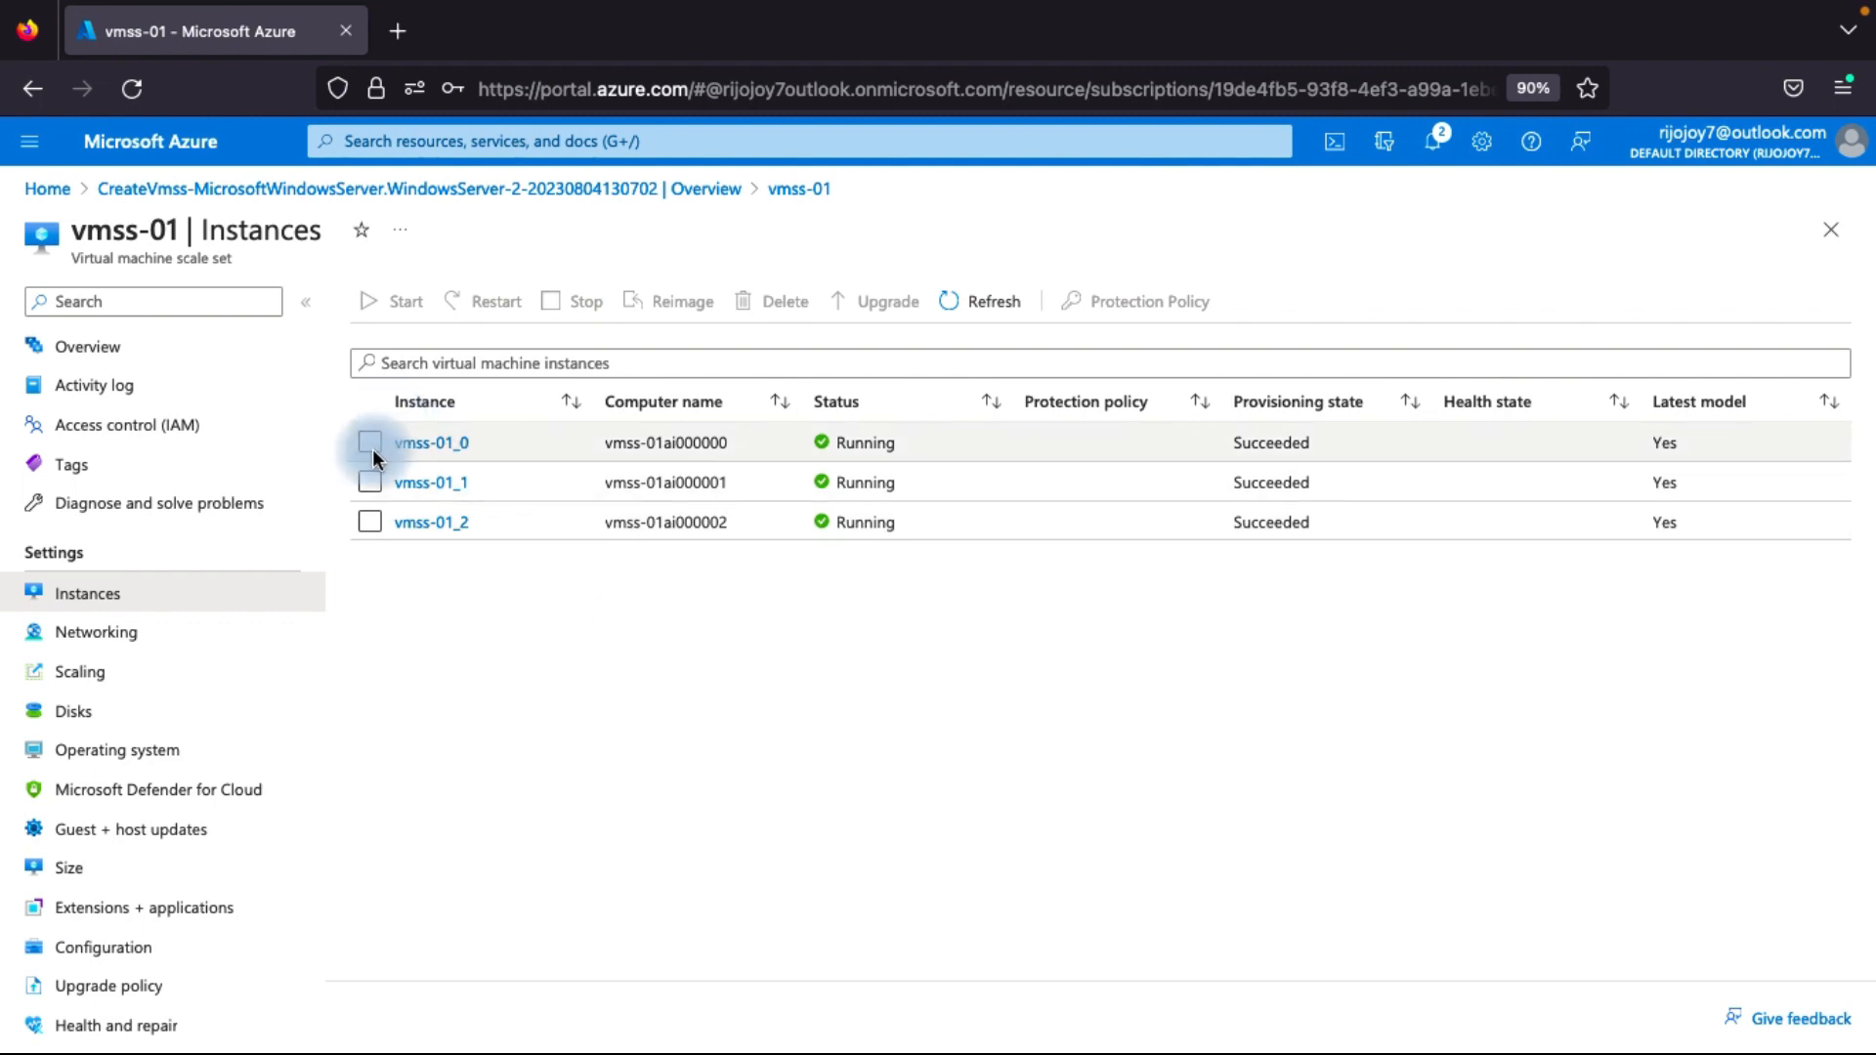
Save a manual scale instance count of 2 for vmss-01 and check which instance is selected for deletion.
{"action": "left_click", "coordinate": [122, 672]}
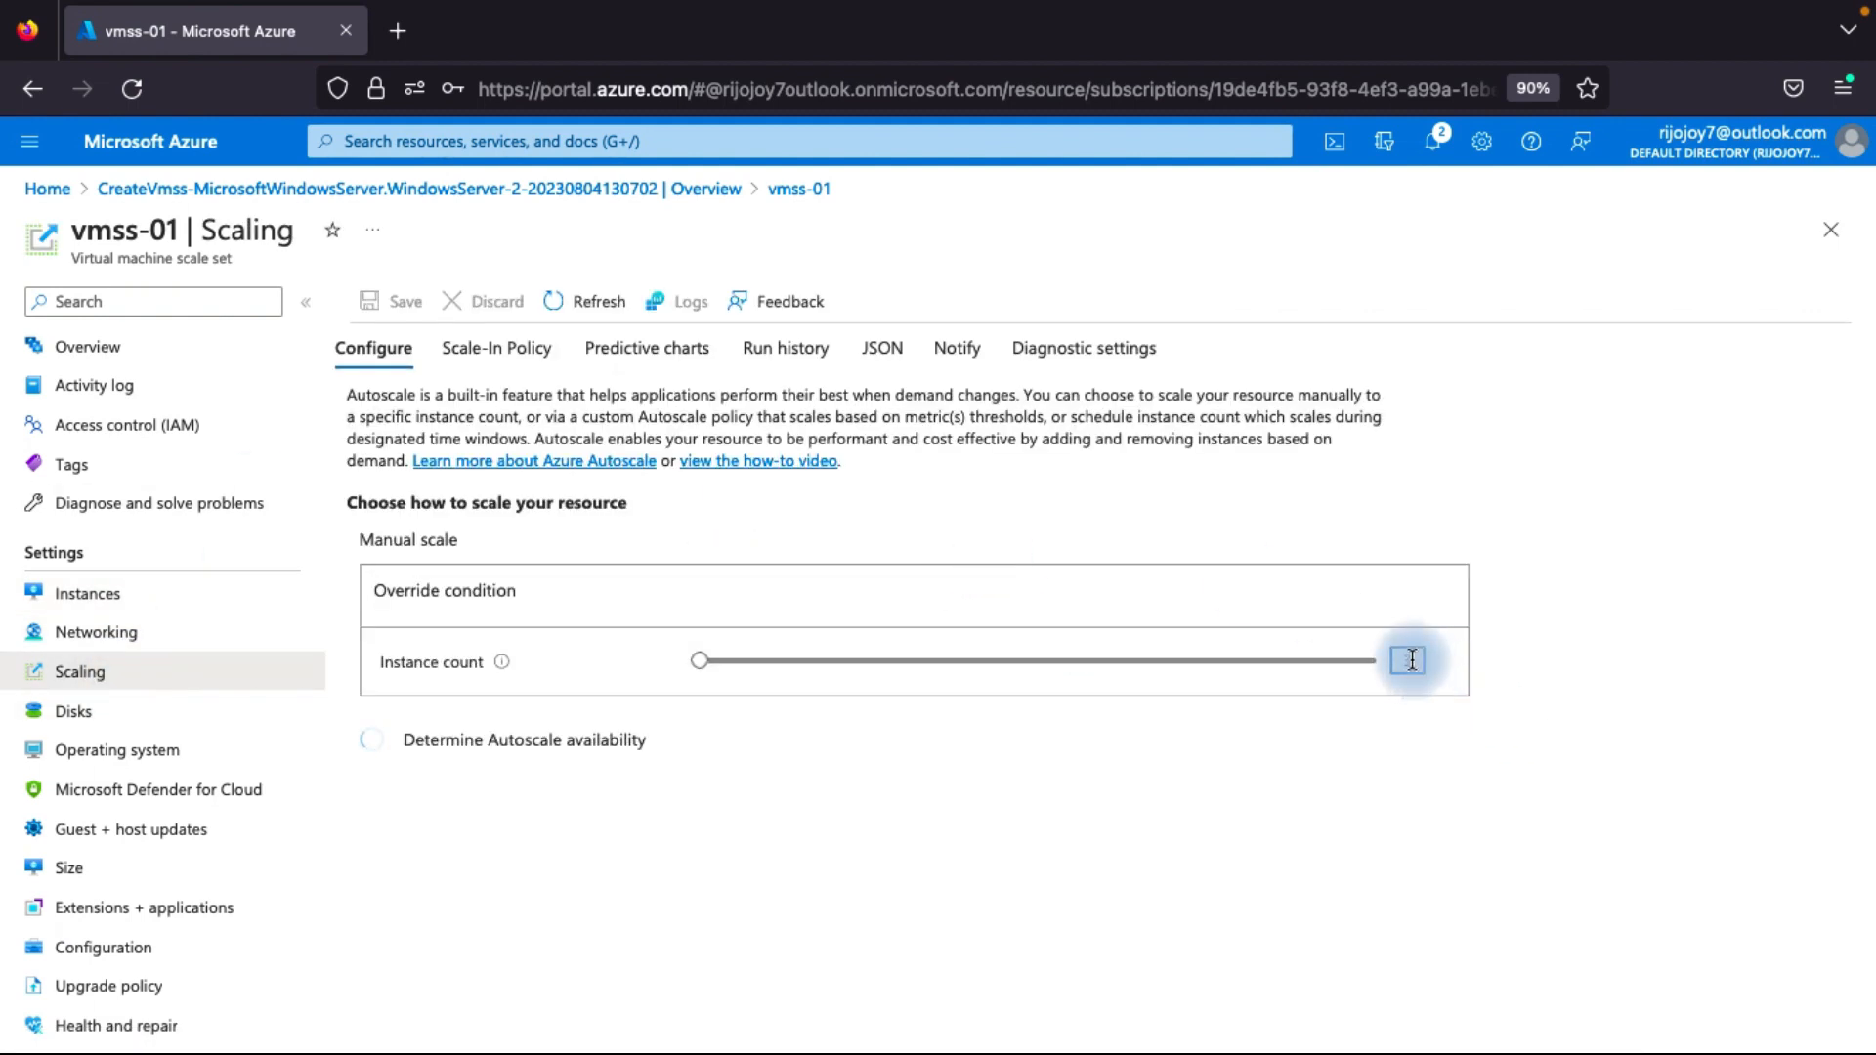
{"action": "left_click", "coordinate": [1393, 840]}
{"action": "key", "text": "BackSpace"}
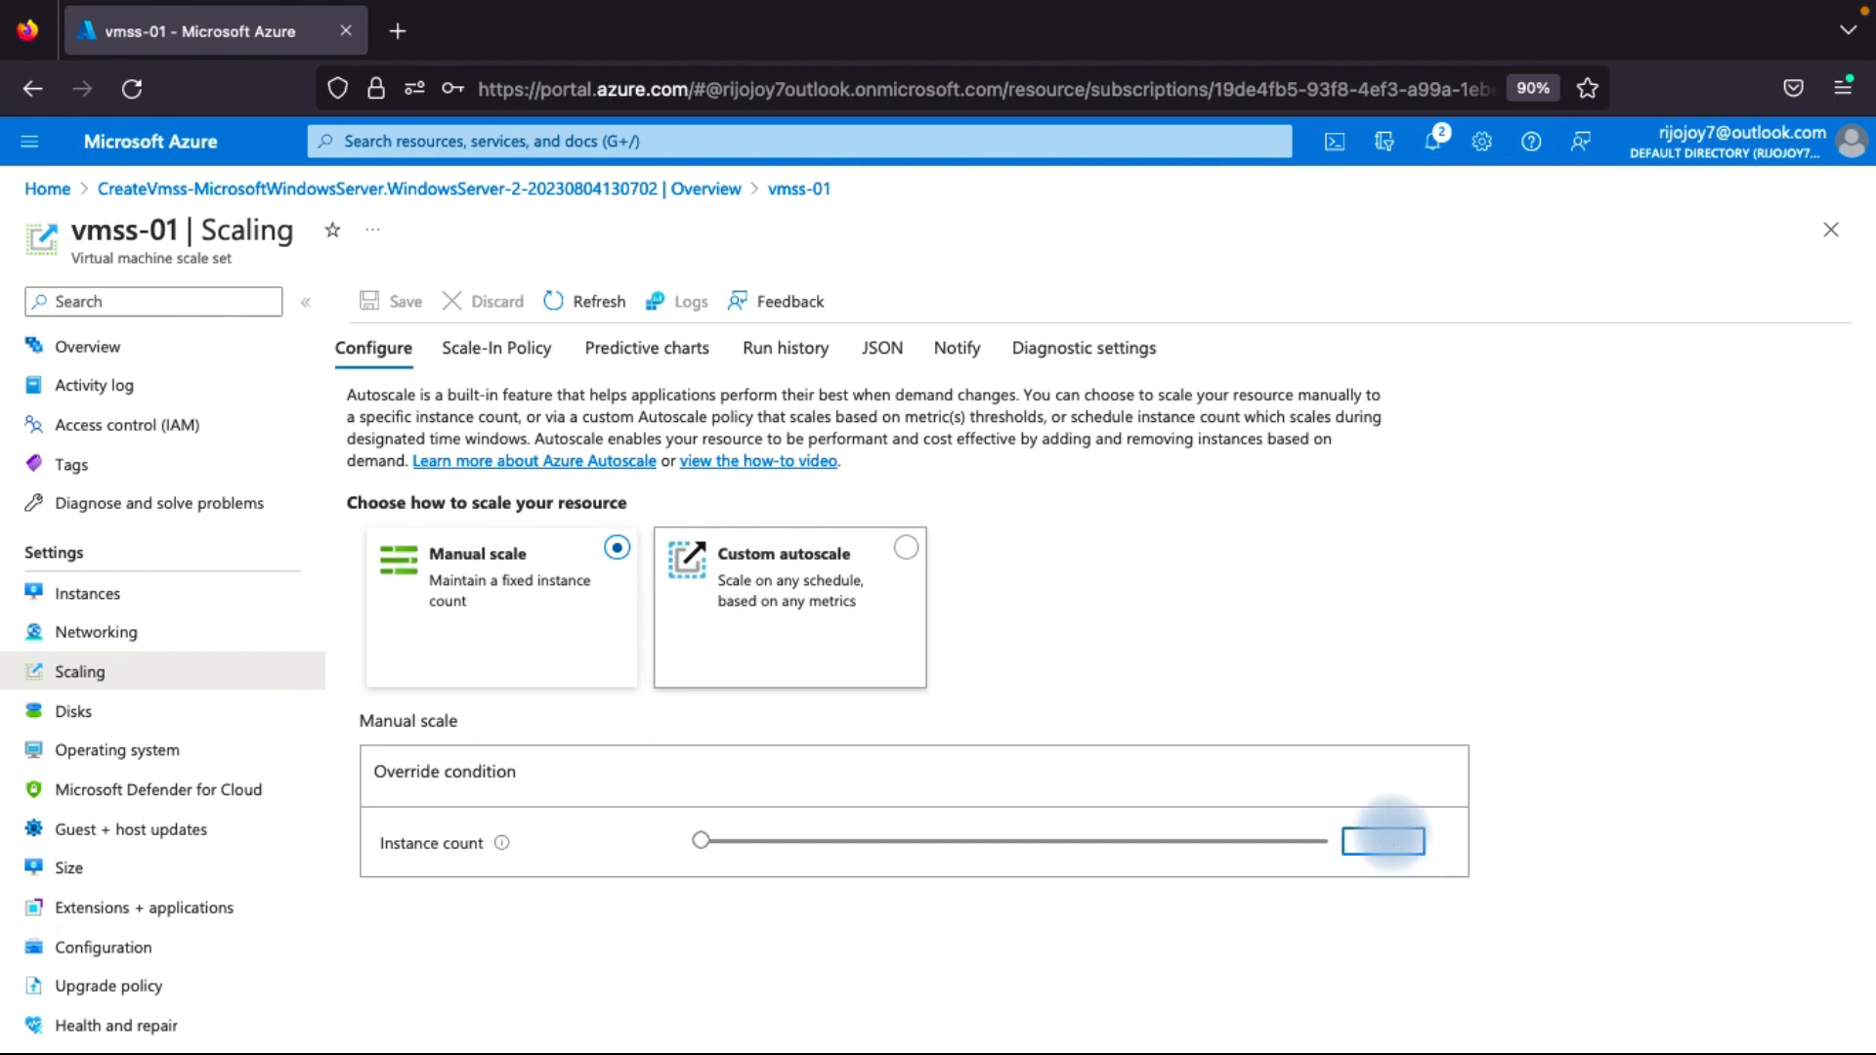
{"action": "type", "text": "2"}
{"action": "left_click", "coordinate": [676, 563]}
{"action": "left_click", "coordinate": [396, 303]}
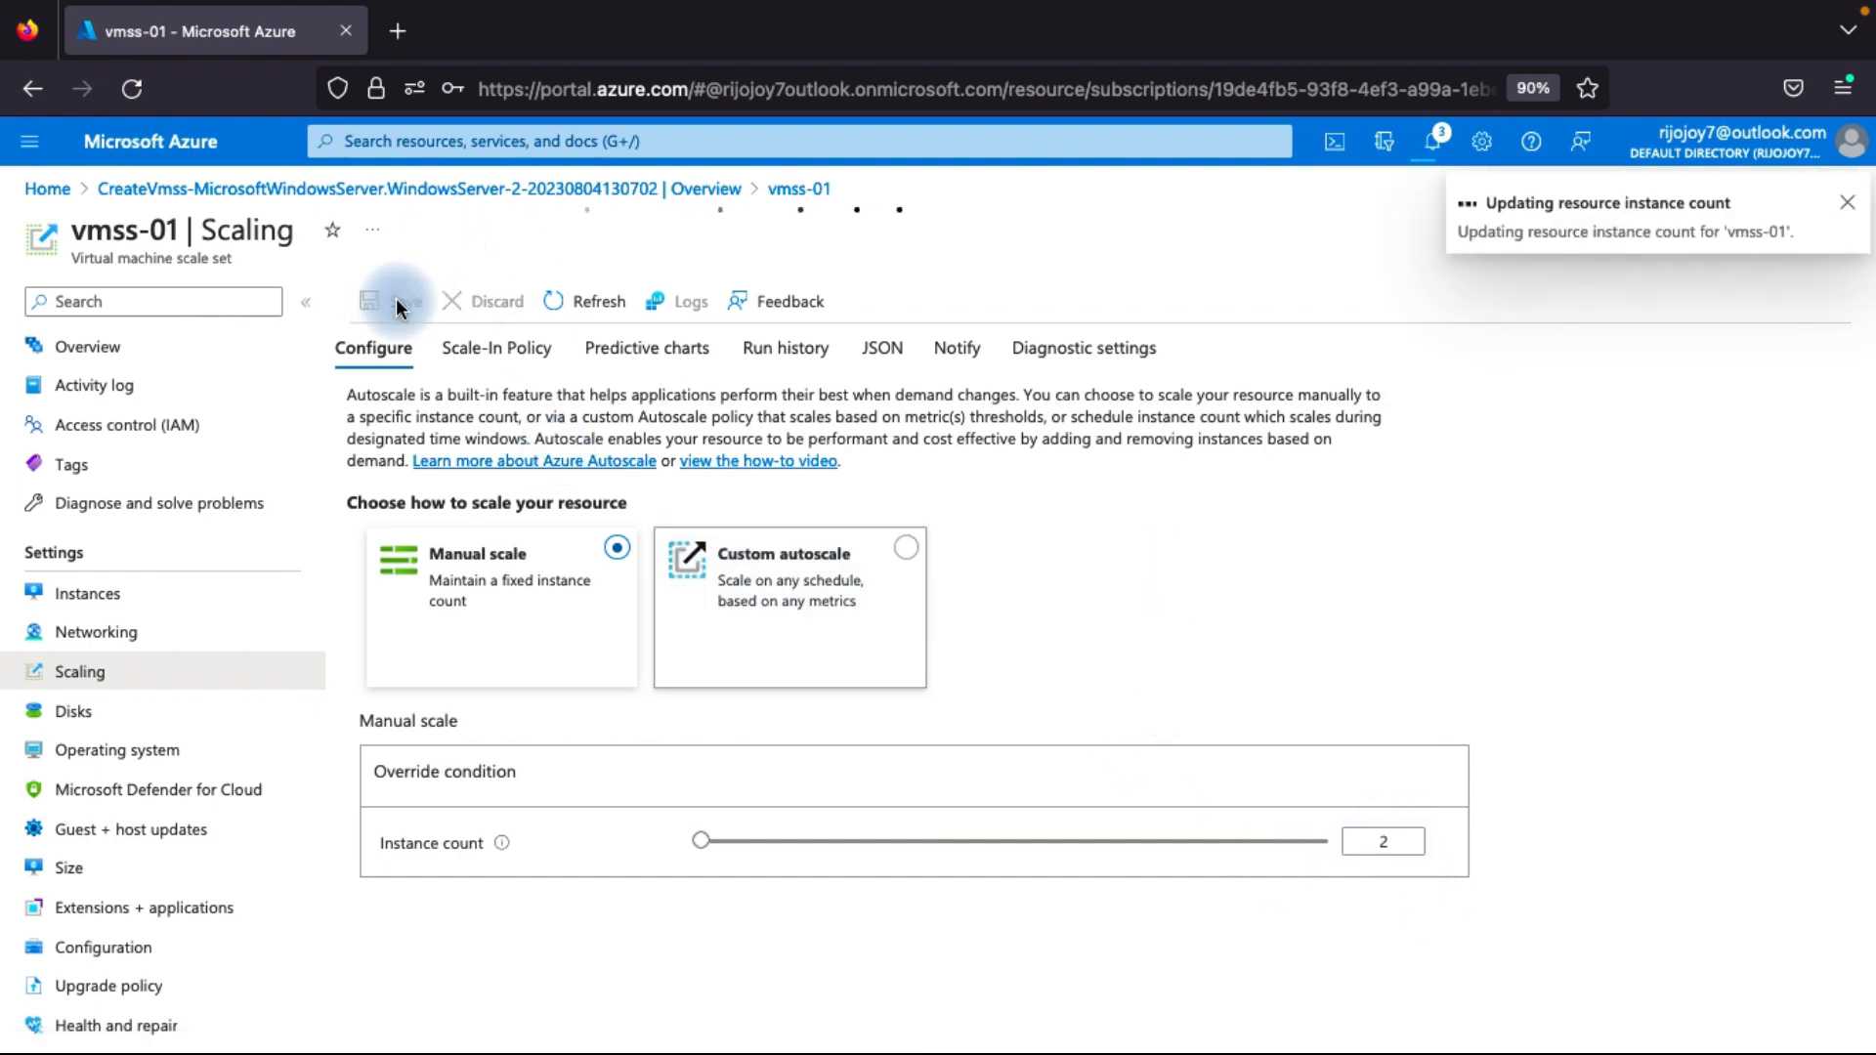
{"action": "left_click", "coordinate": [115, 609]}
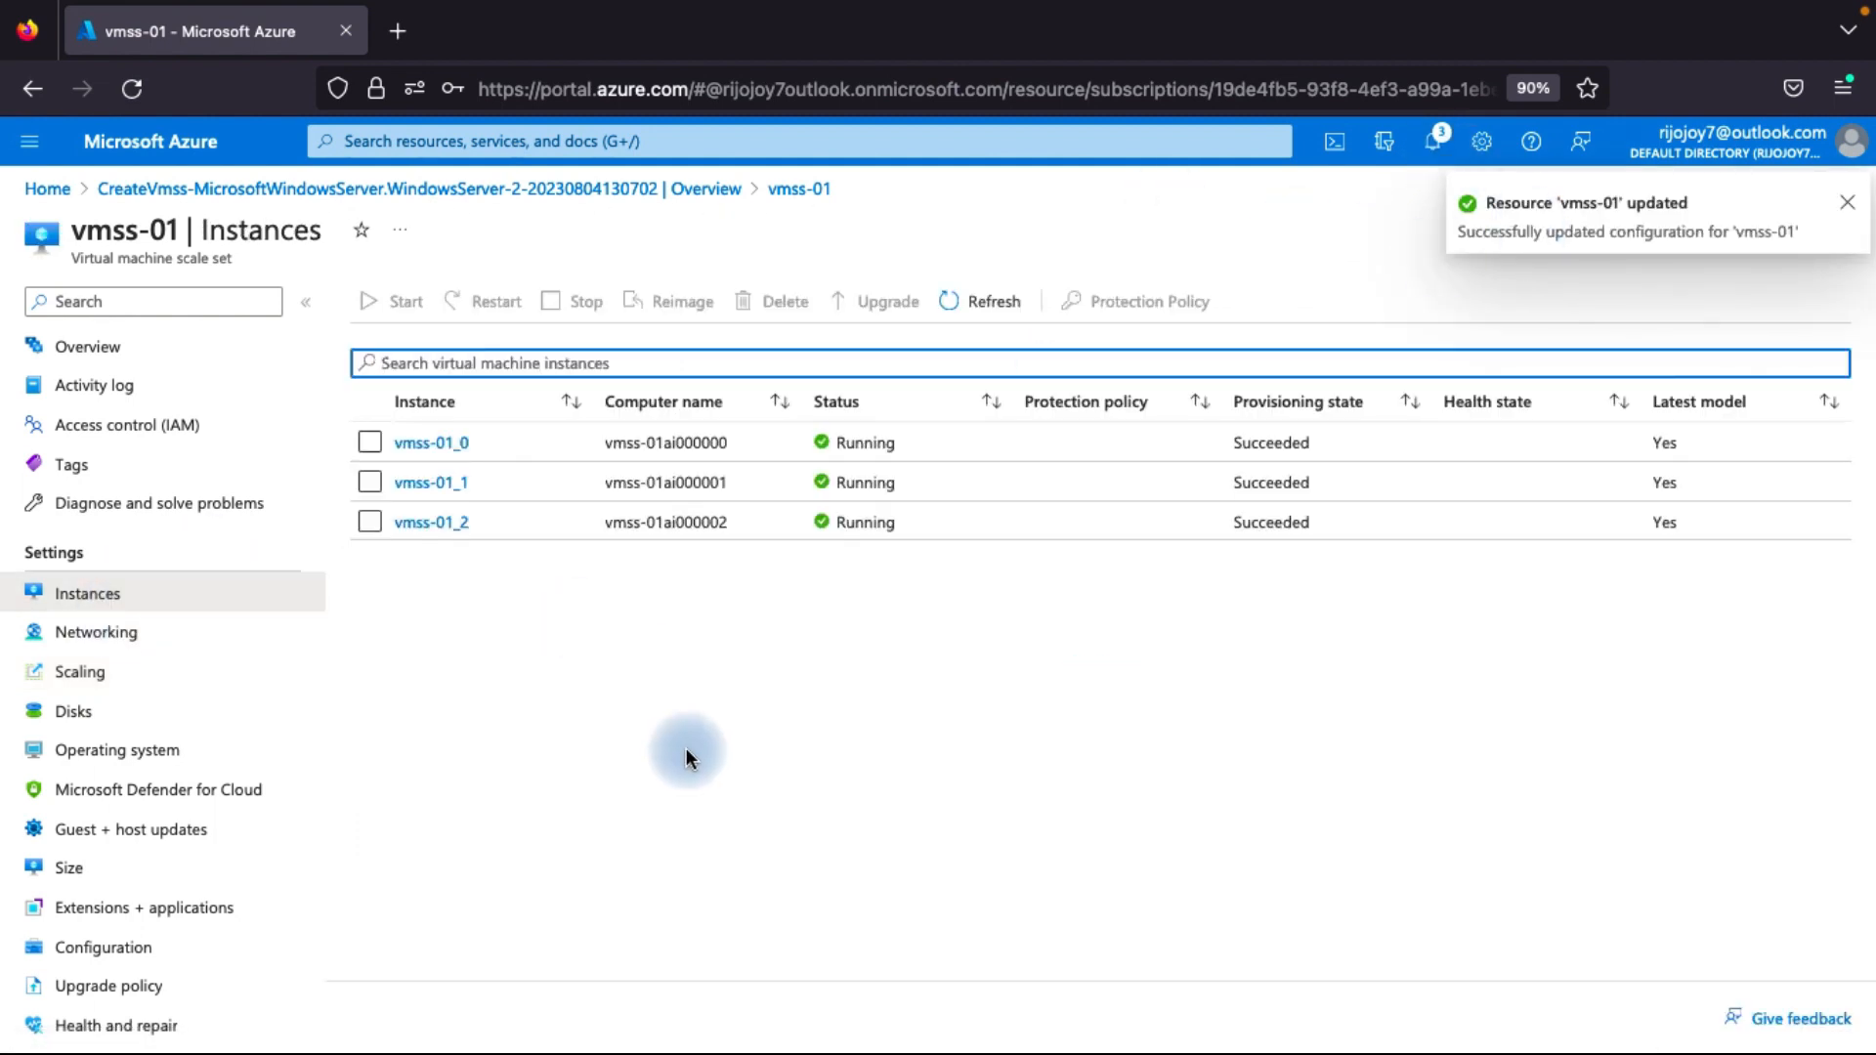
{"action": "left_click", "coordinate": [977, 305]}
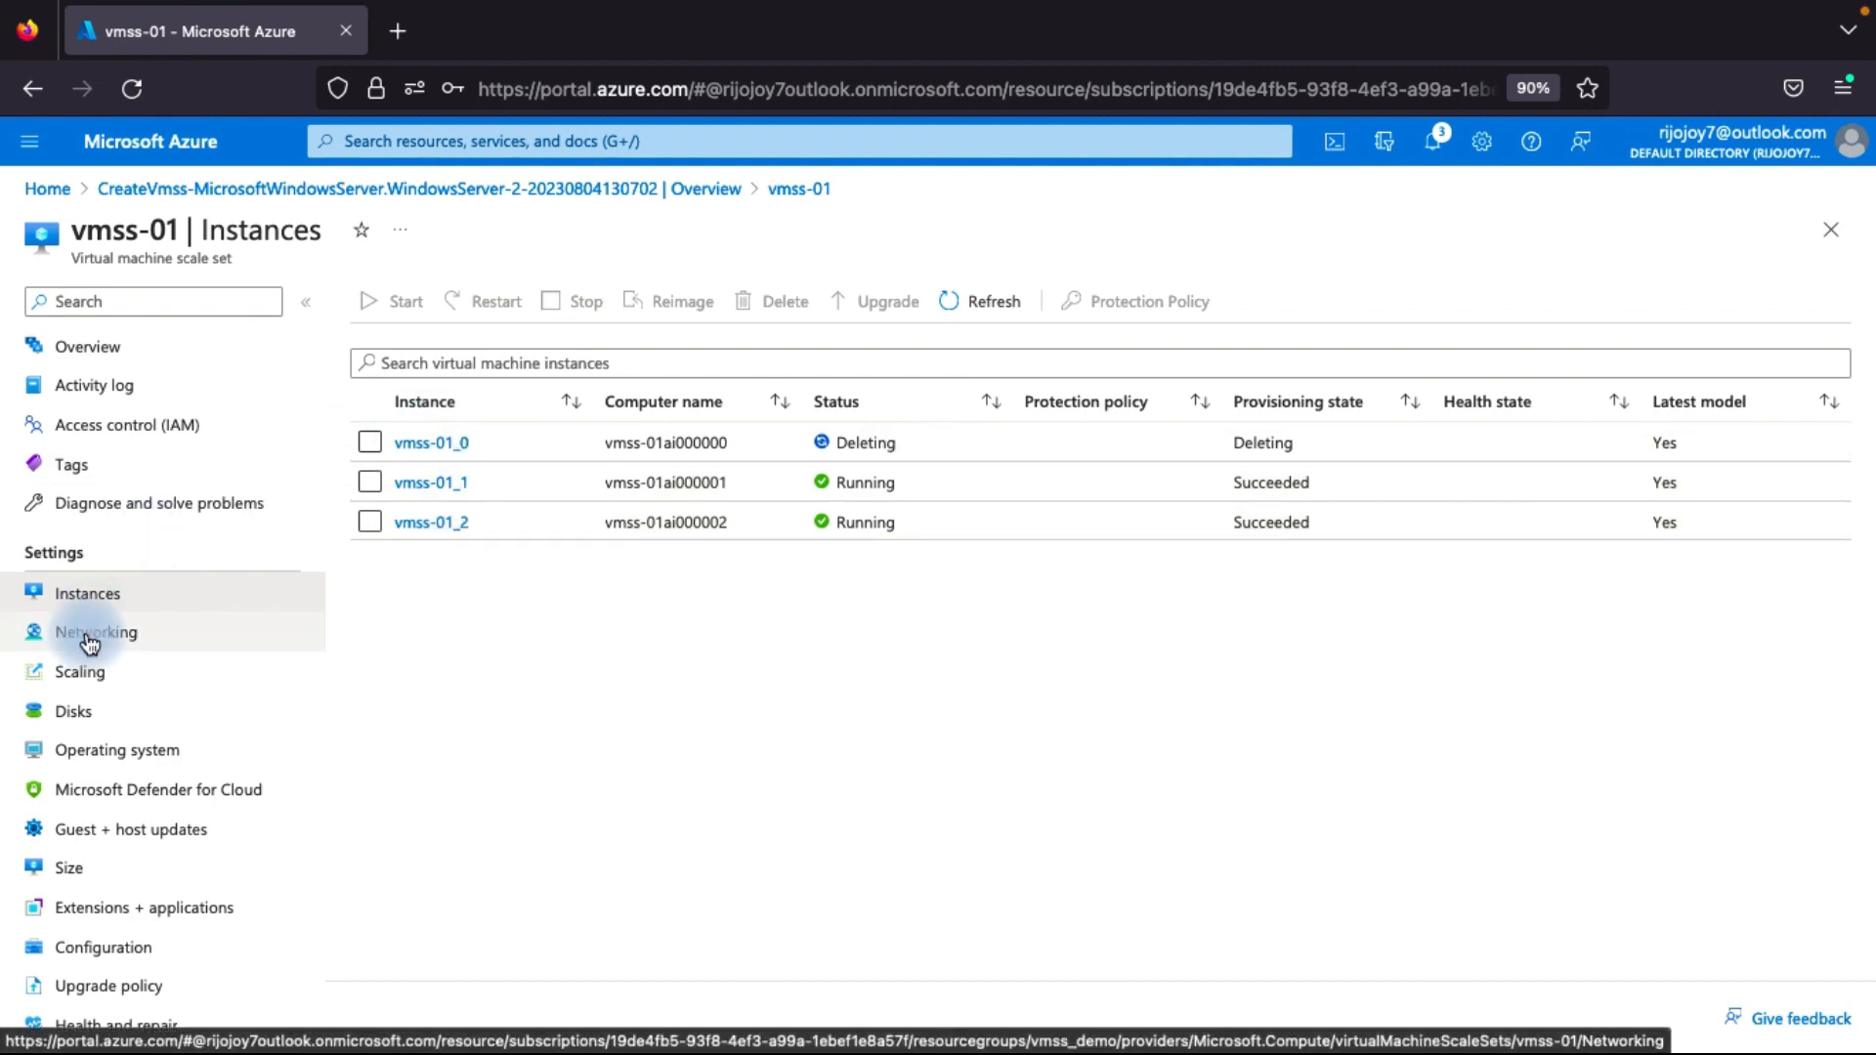
Reload the scale-in policy settings of vmss-01 and review the available policy options without changing them.
{"action": "left_click", "coordinate": [105, 672]}
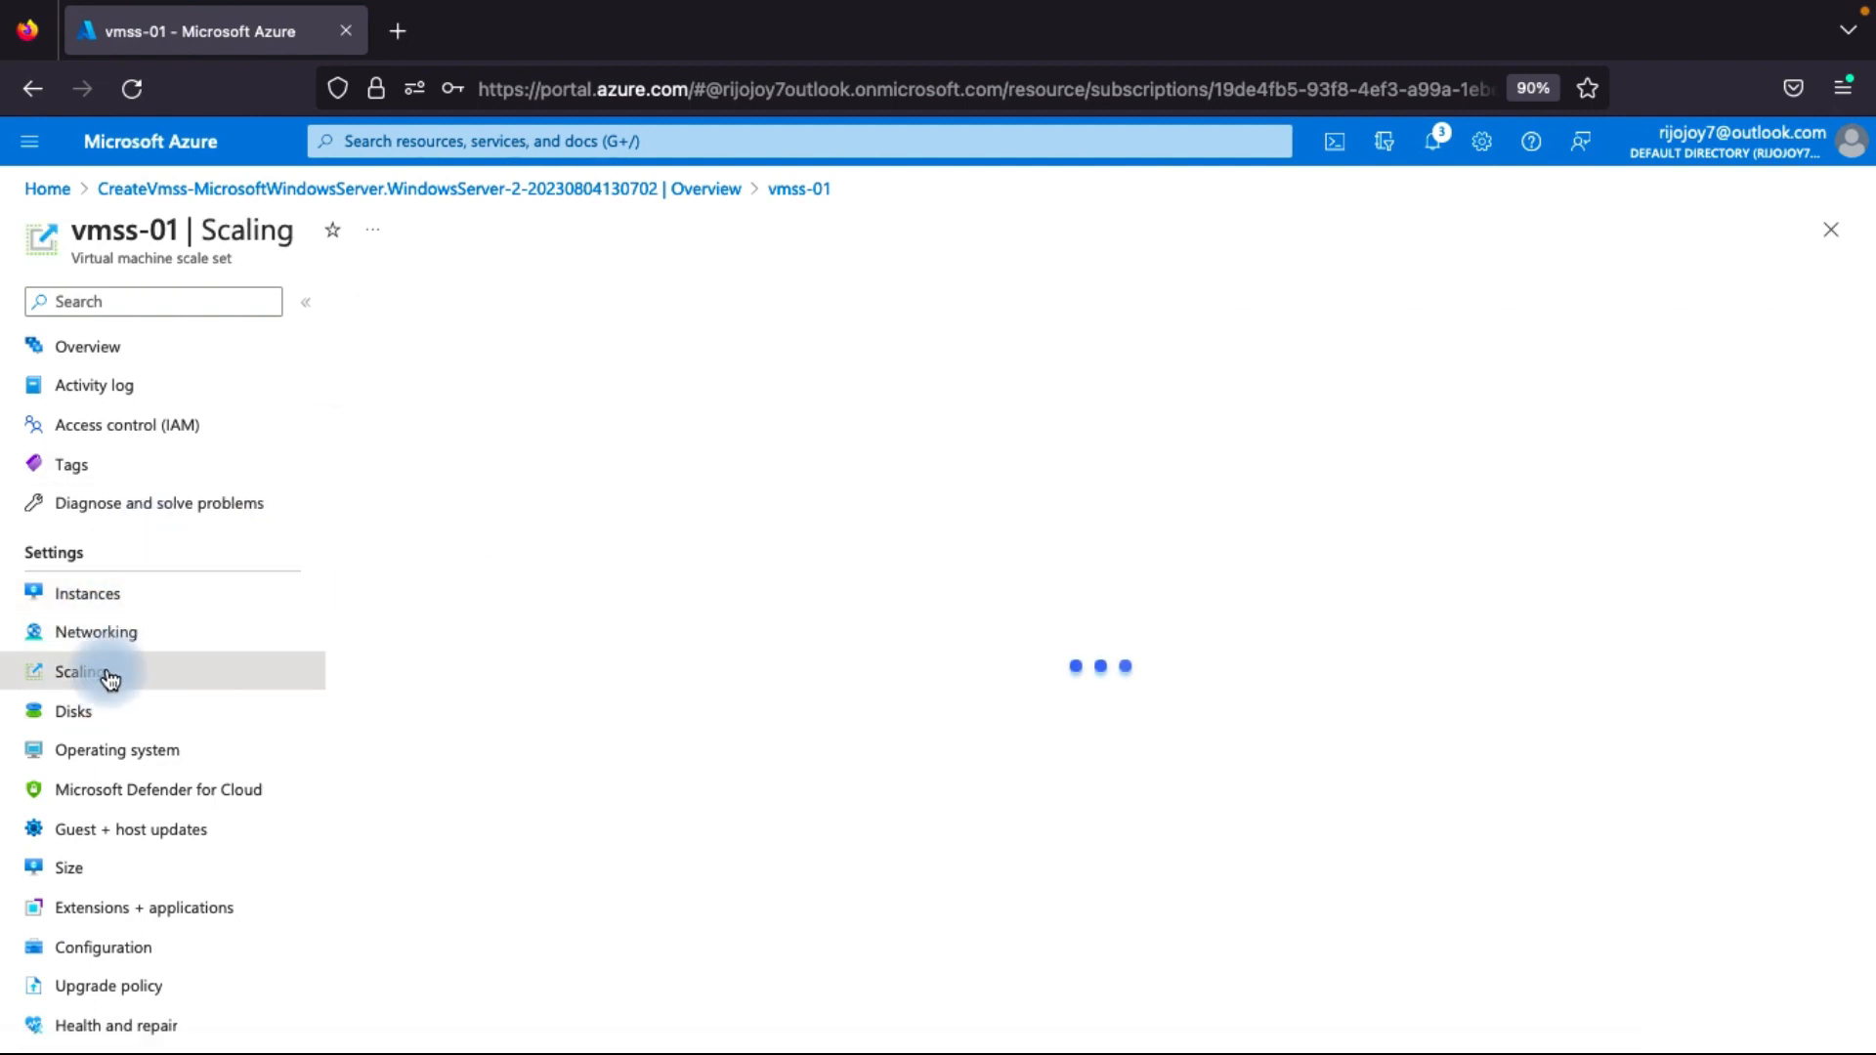
{"action": "left_click", "coordinate": [529, 351]}
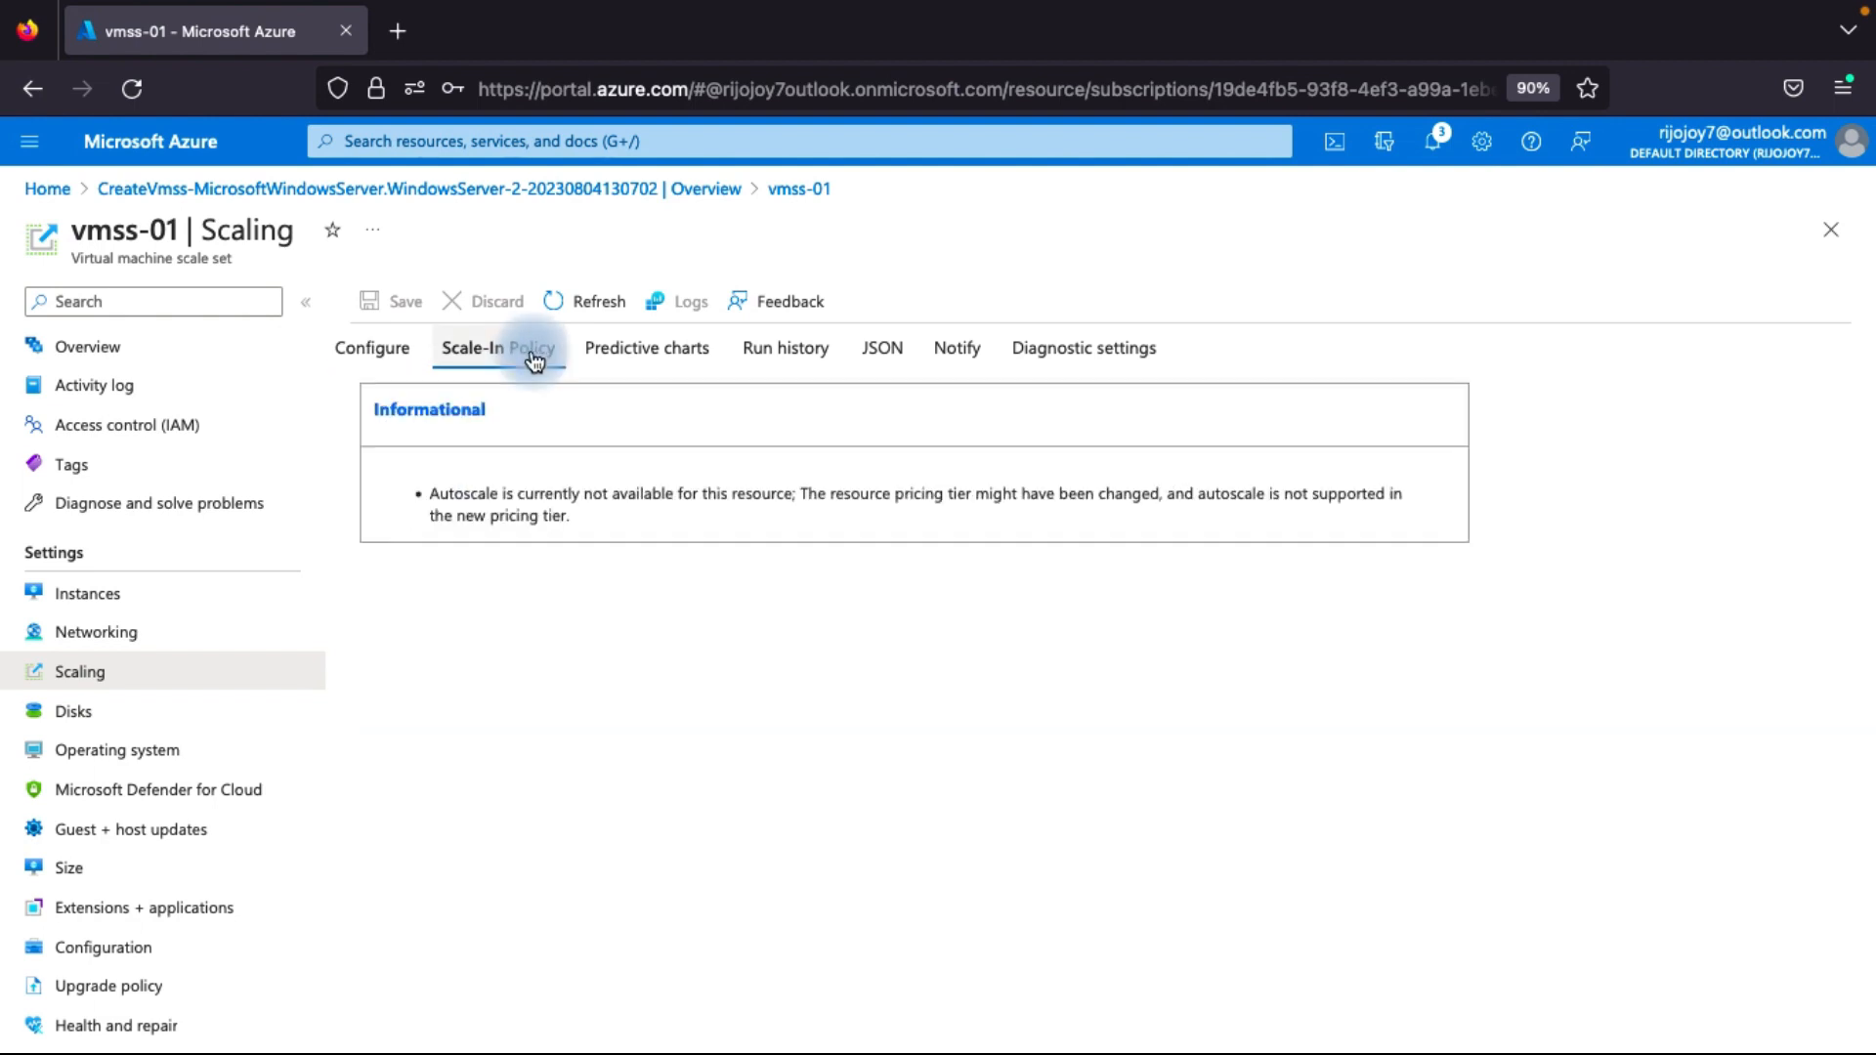
{"action": "left_click", "coordinate": [586, 301]}
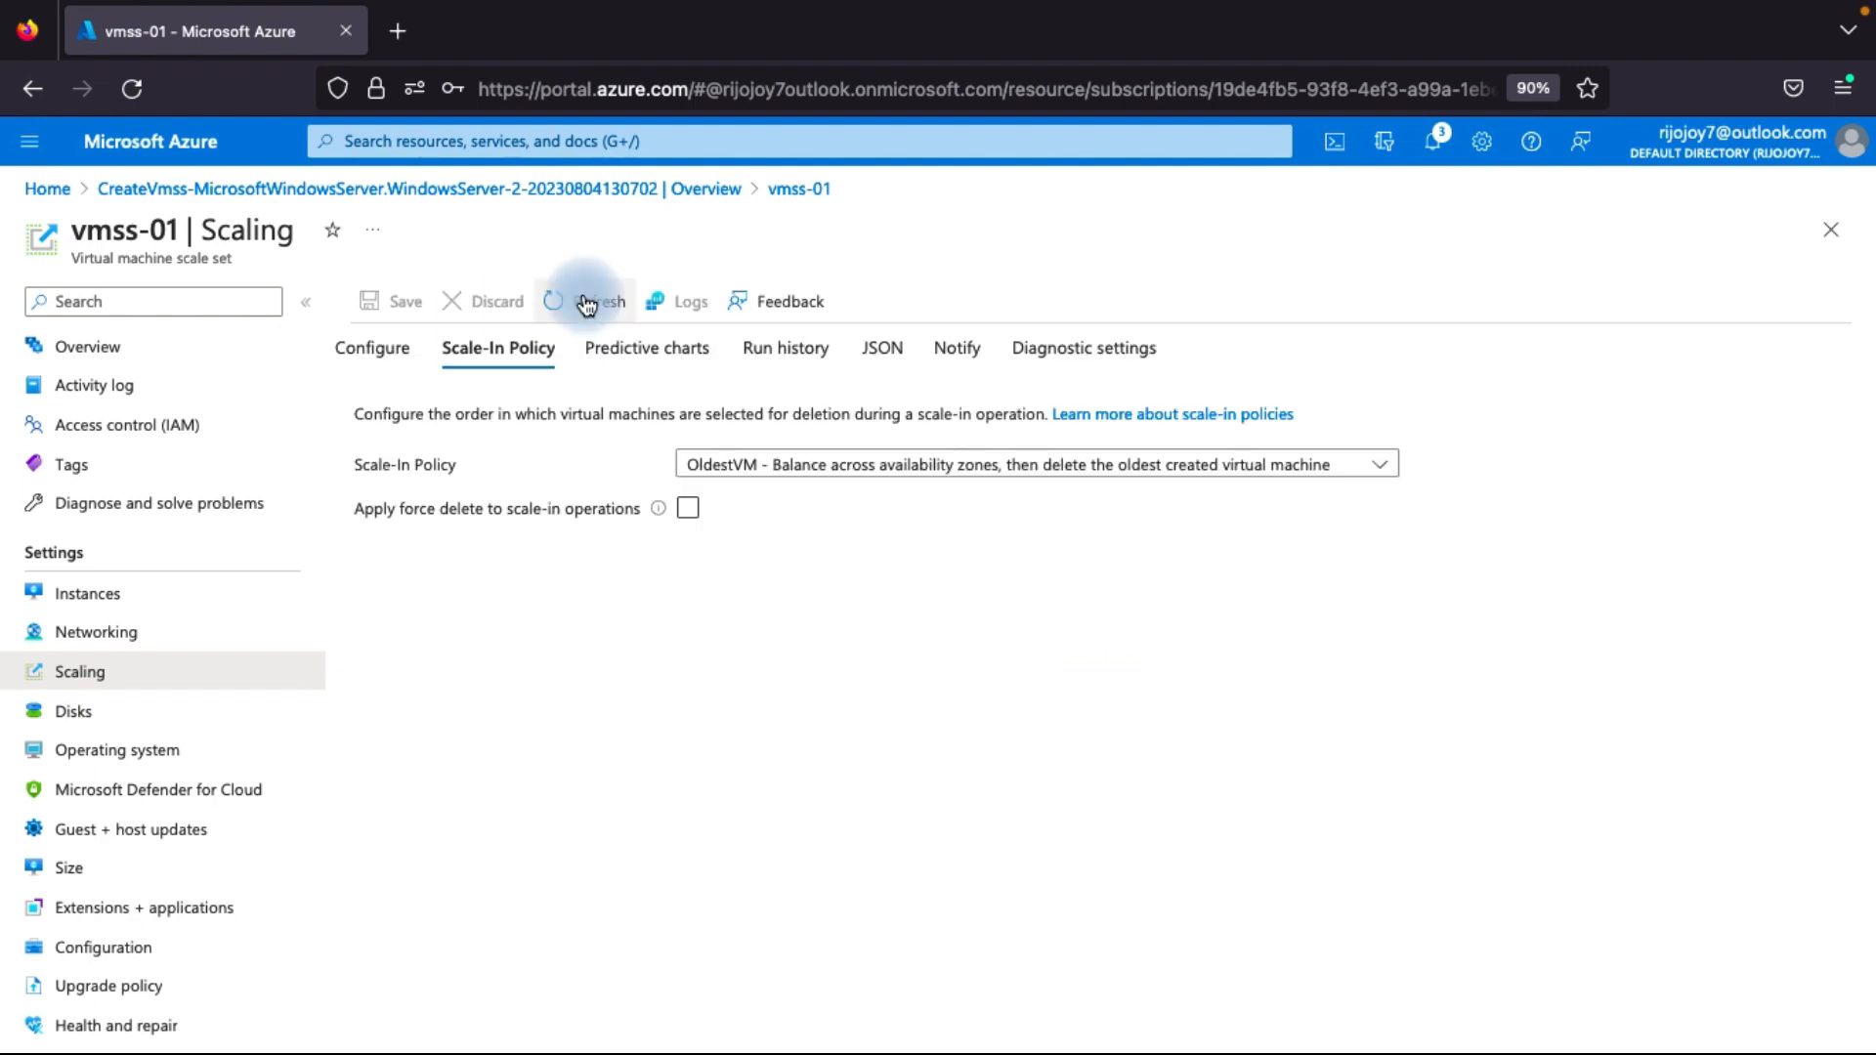
{"action": "left_click", "coordinate": [879, 464]}
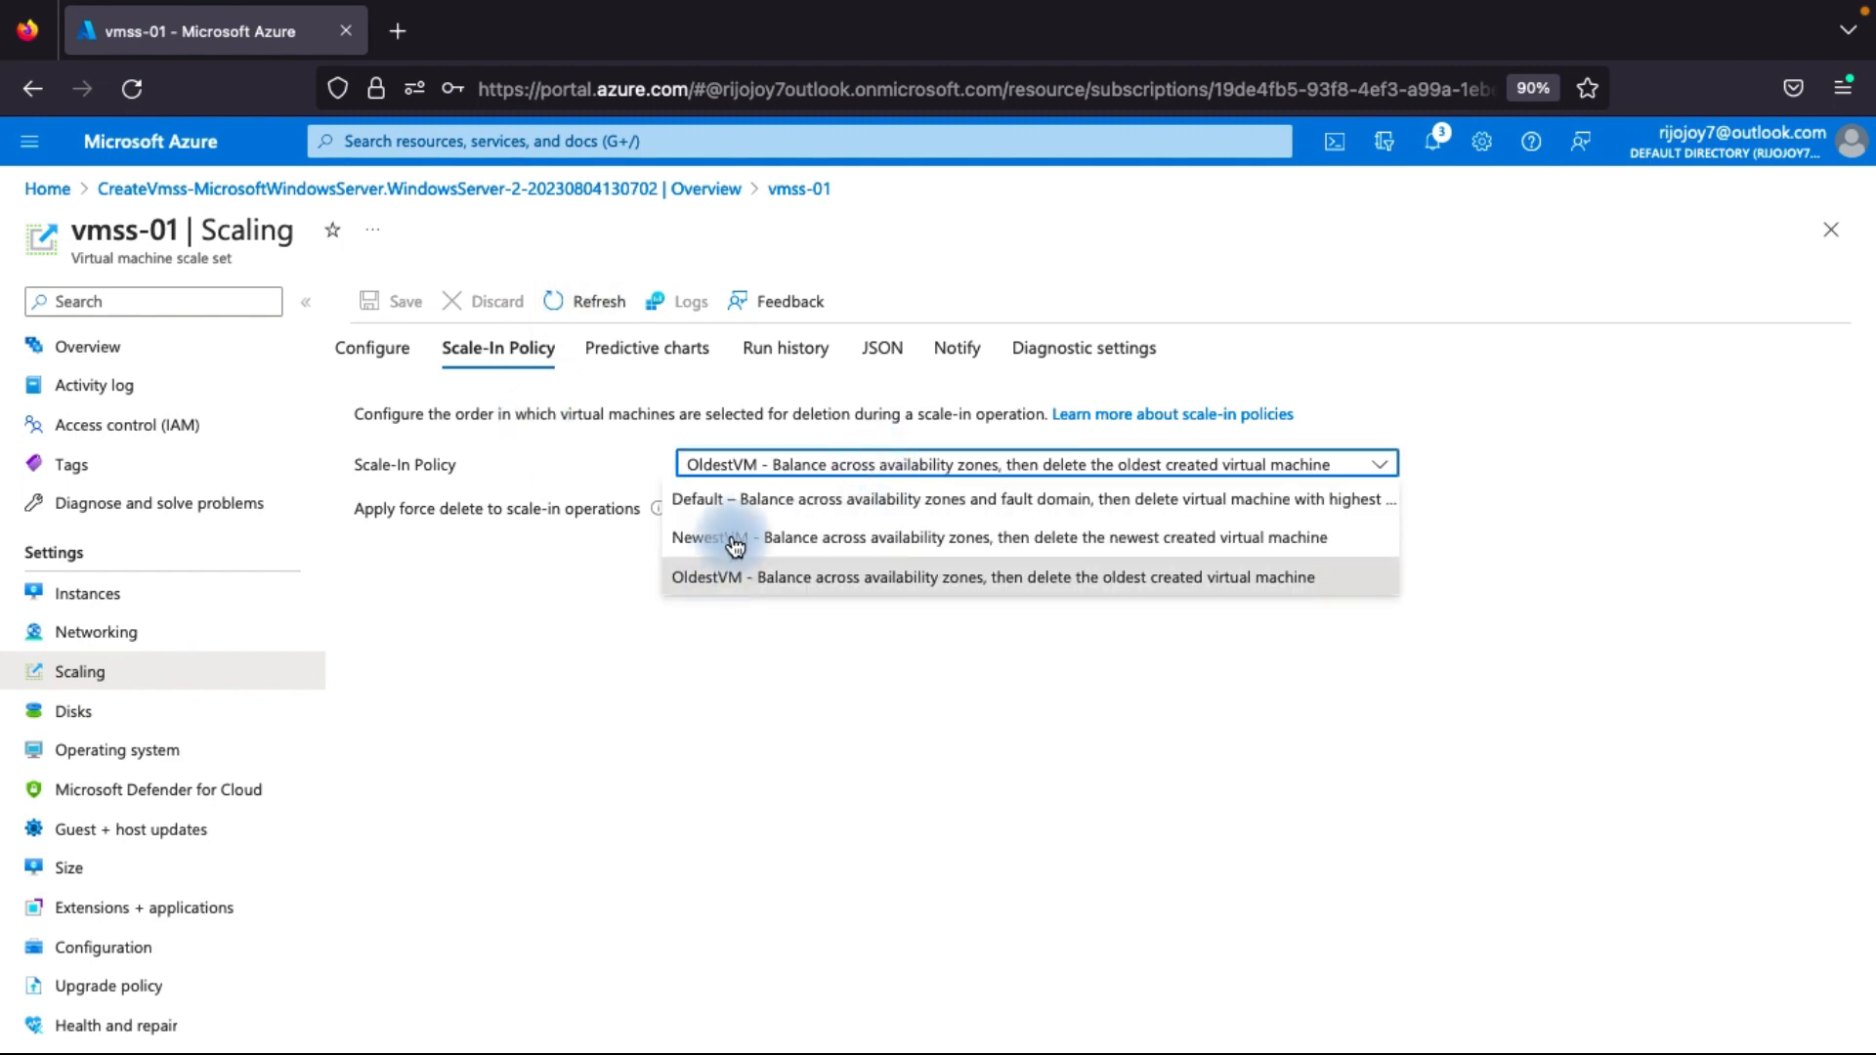
{"action": "left_click", "coordinate": [698, 711]}
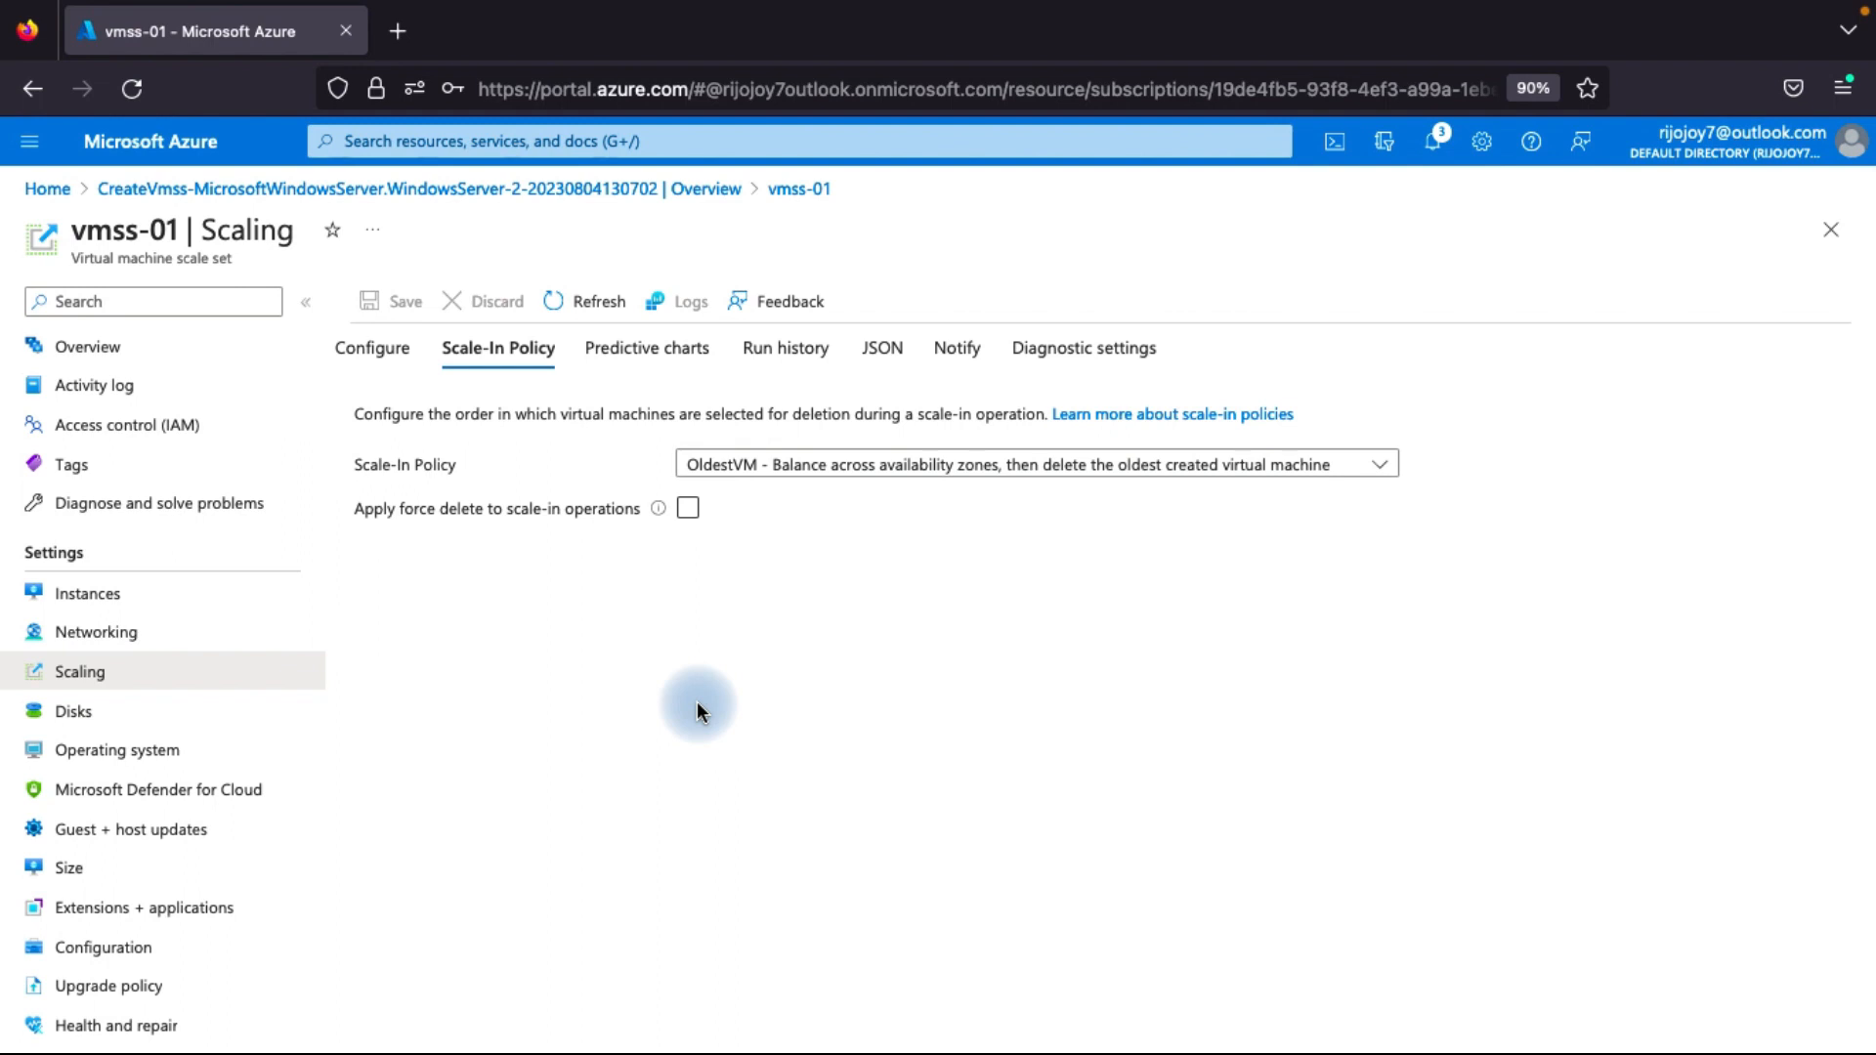
Apply the Protect from scale-in protection policy to instance vmss-01_1 and save it.
{"action": "left_click", "coordinate": [775, 463]}
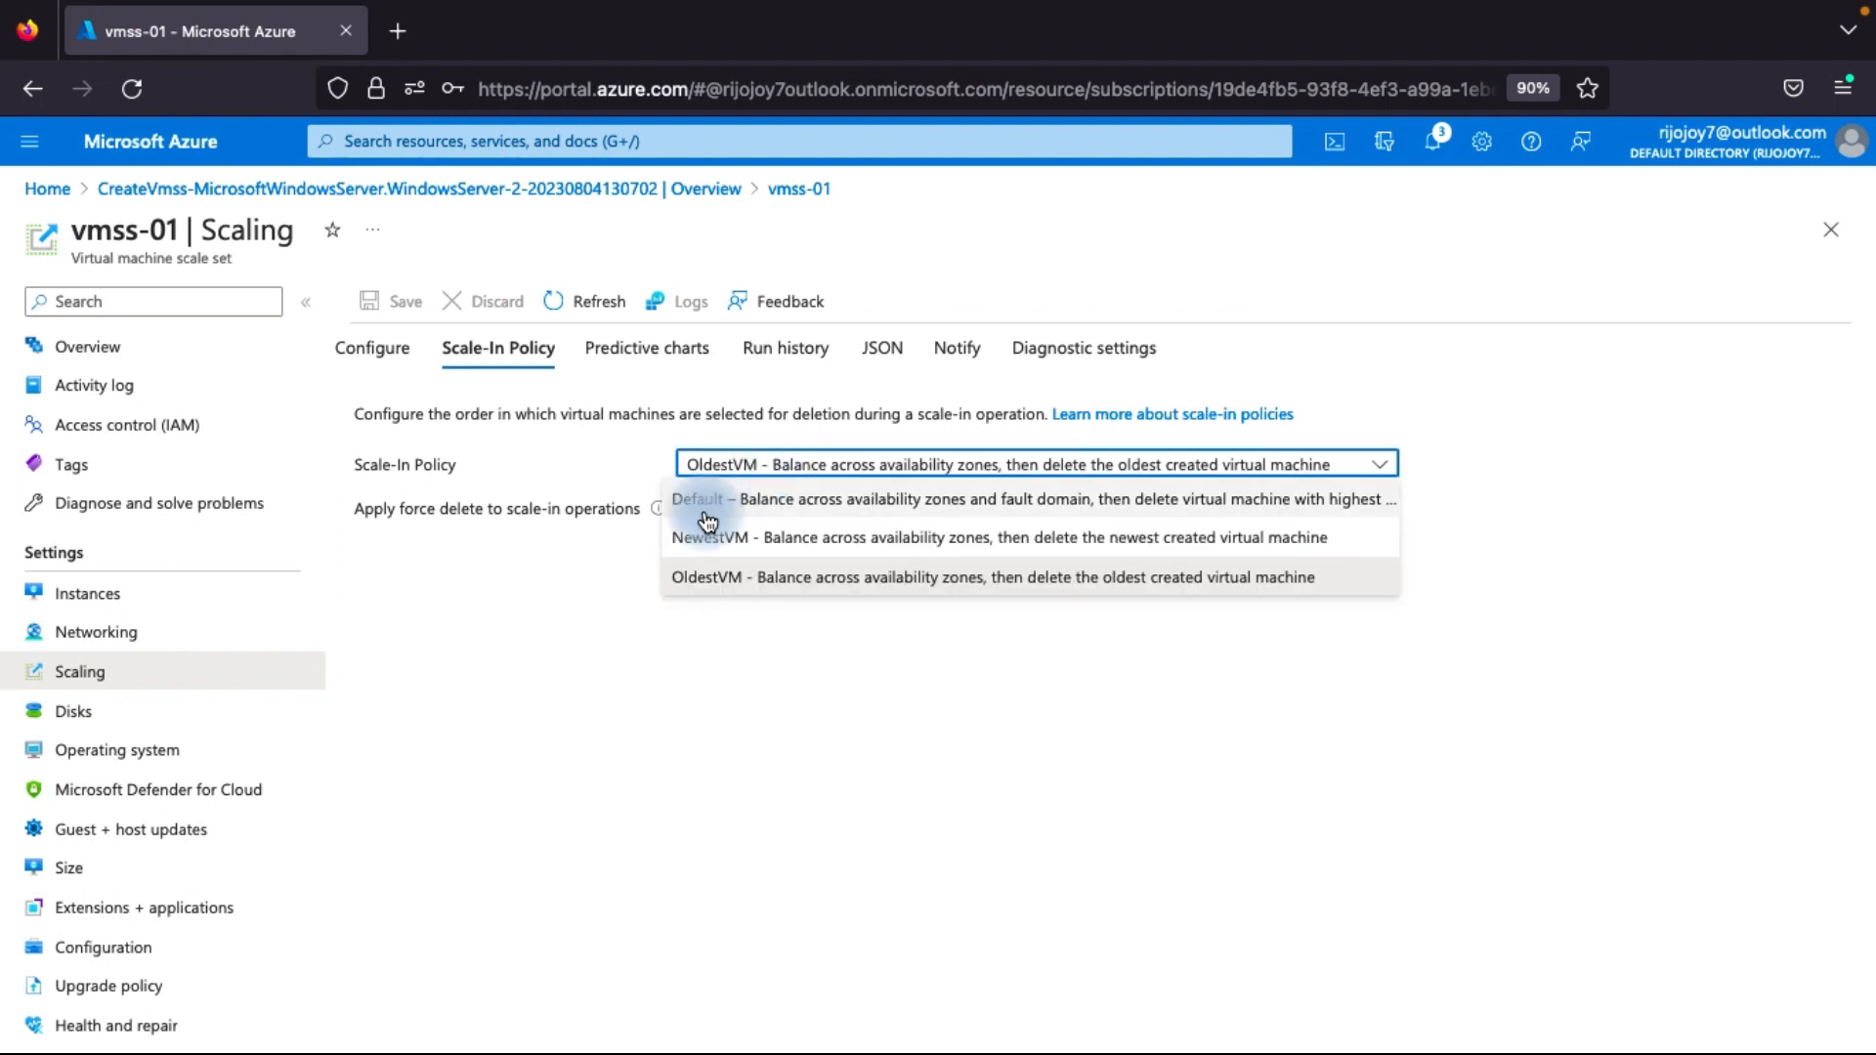
{"action": "left_click", "coordinate": [486, 729]}
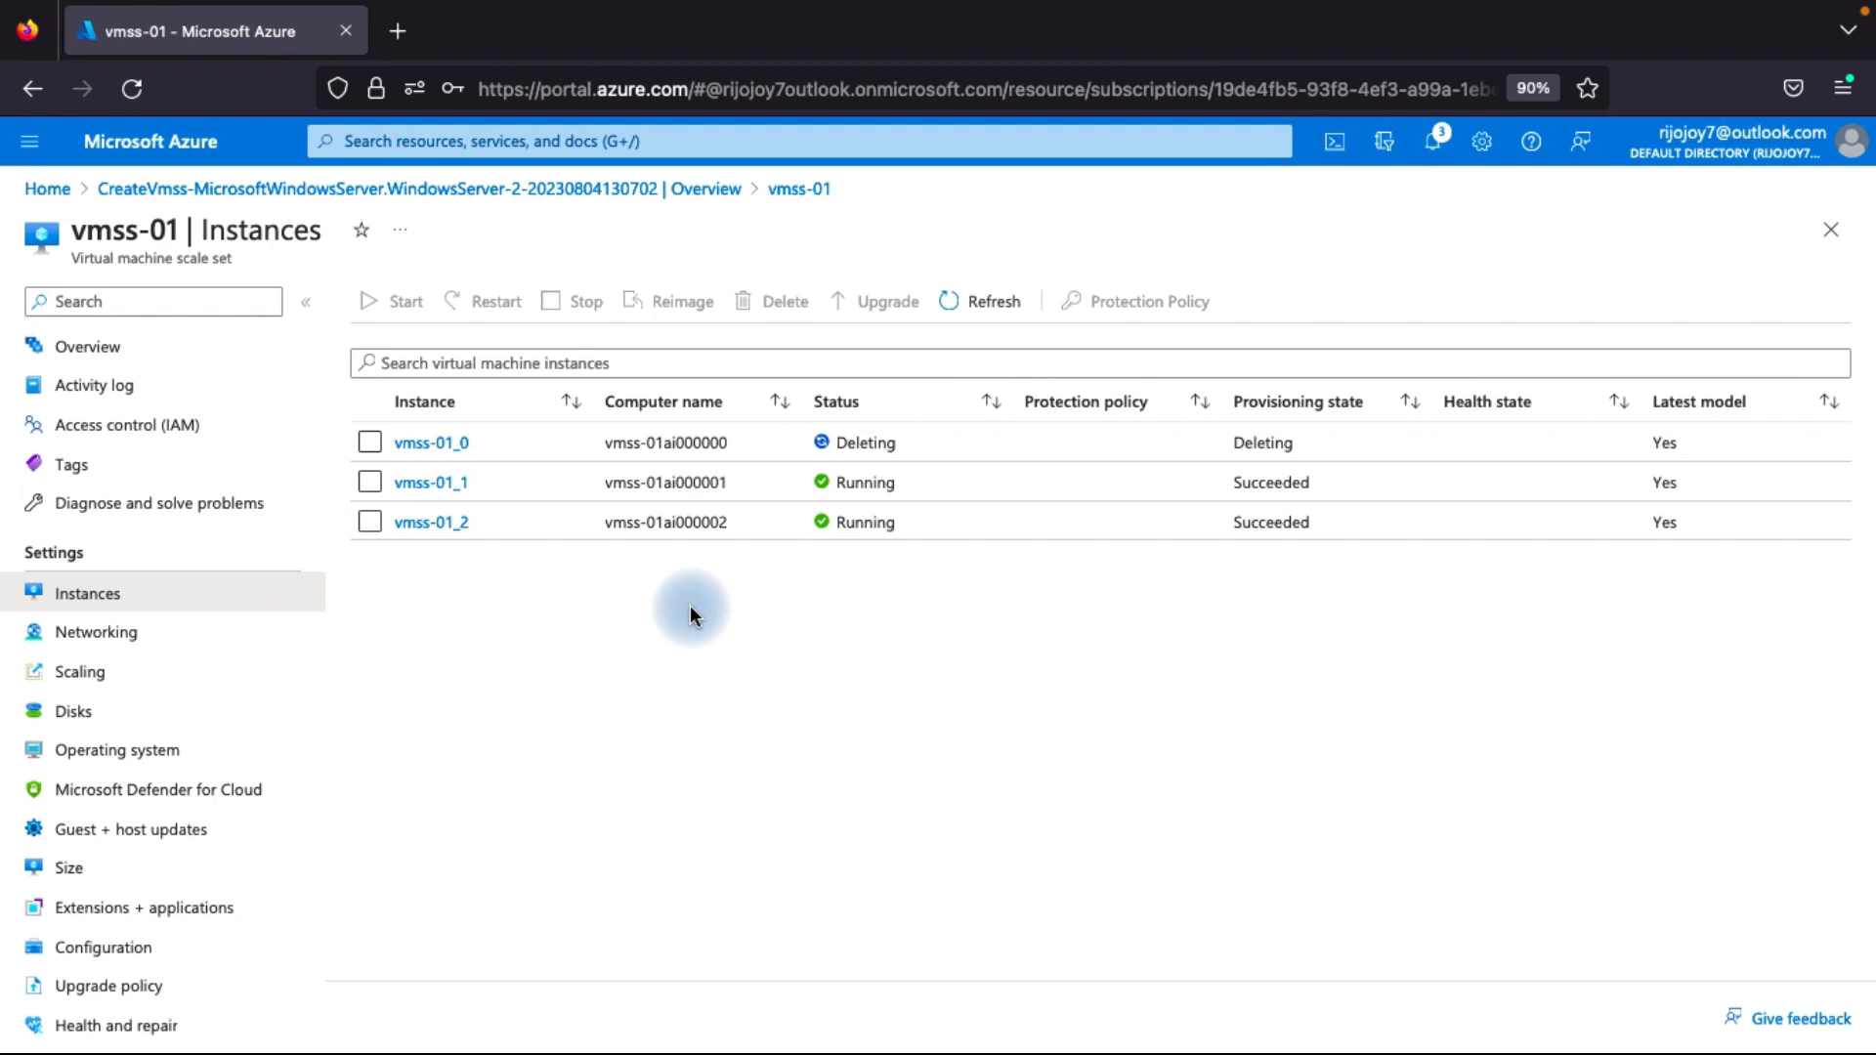
{"action": "left_click", "coordinate": [371, 483]}
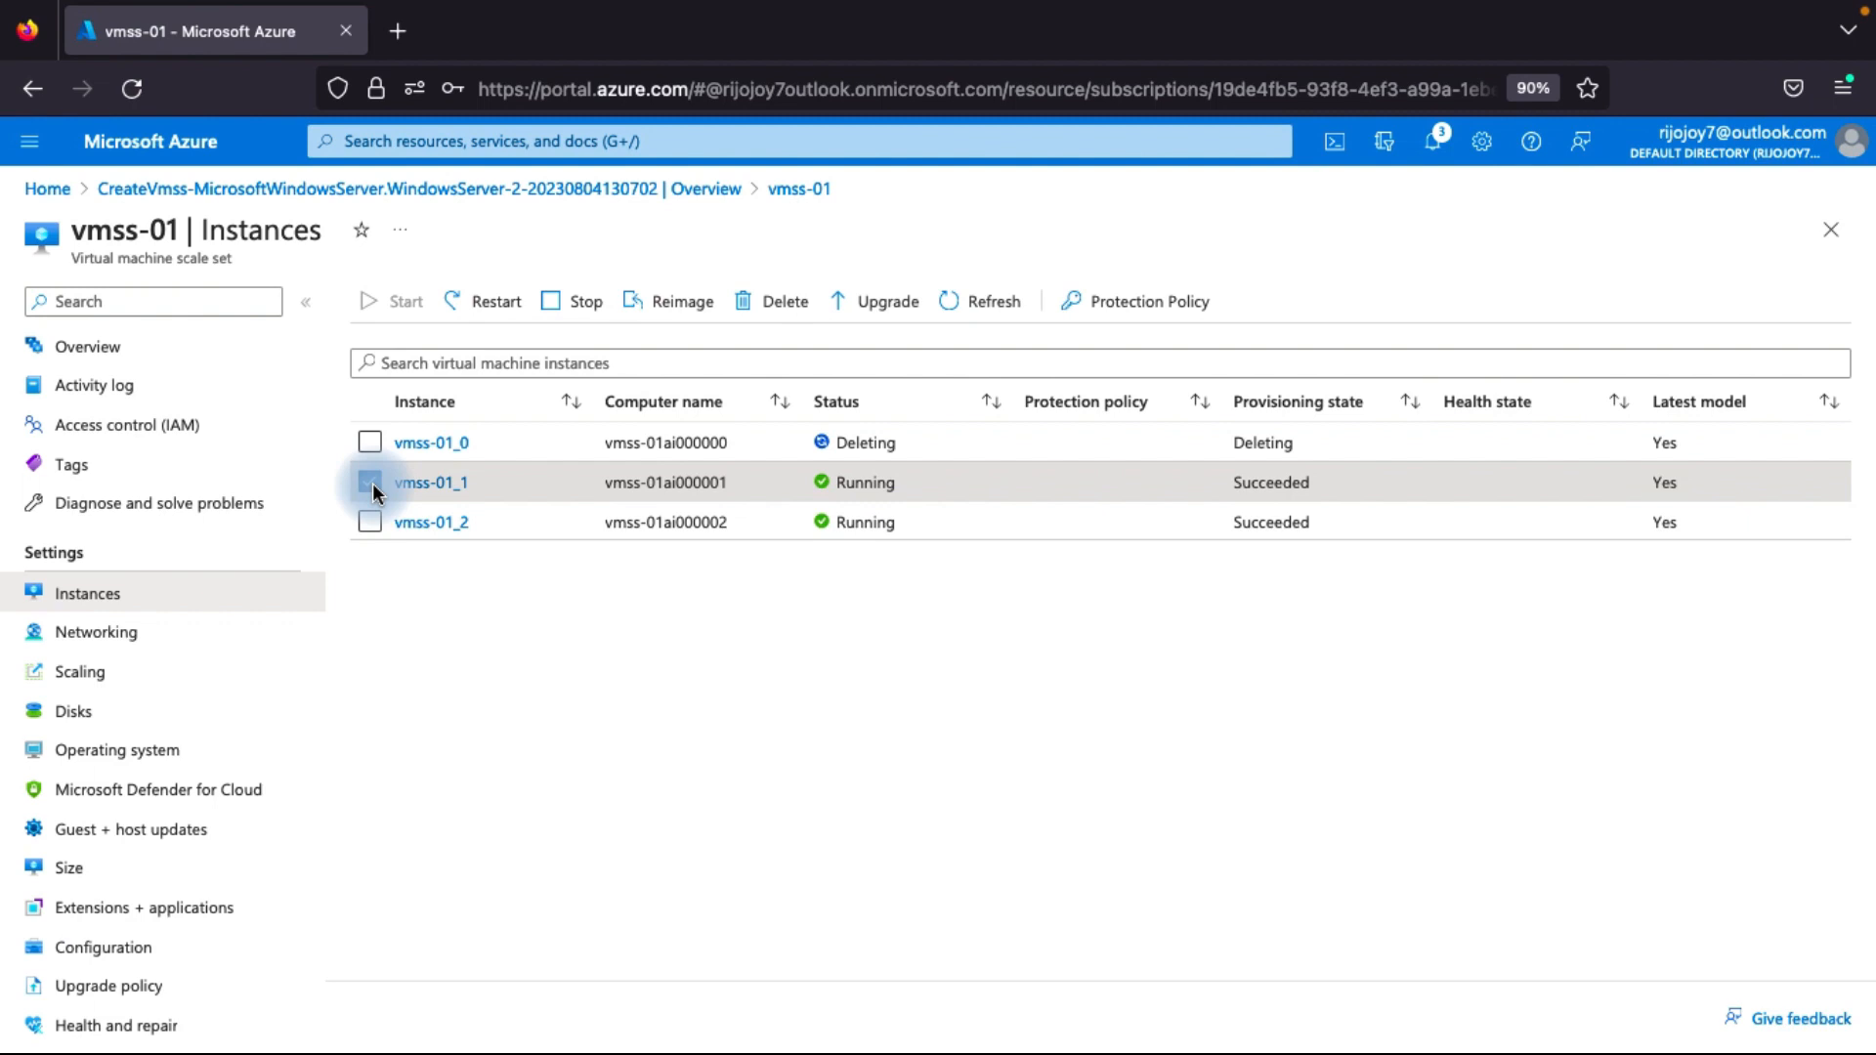
{"action": "left_click", "coordinate": [1145, 309]}
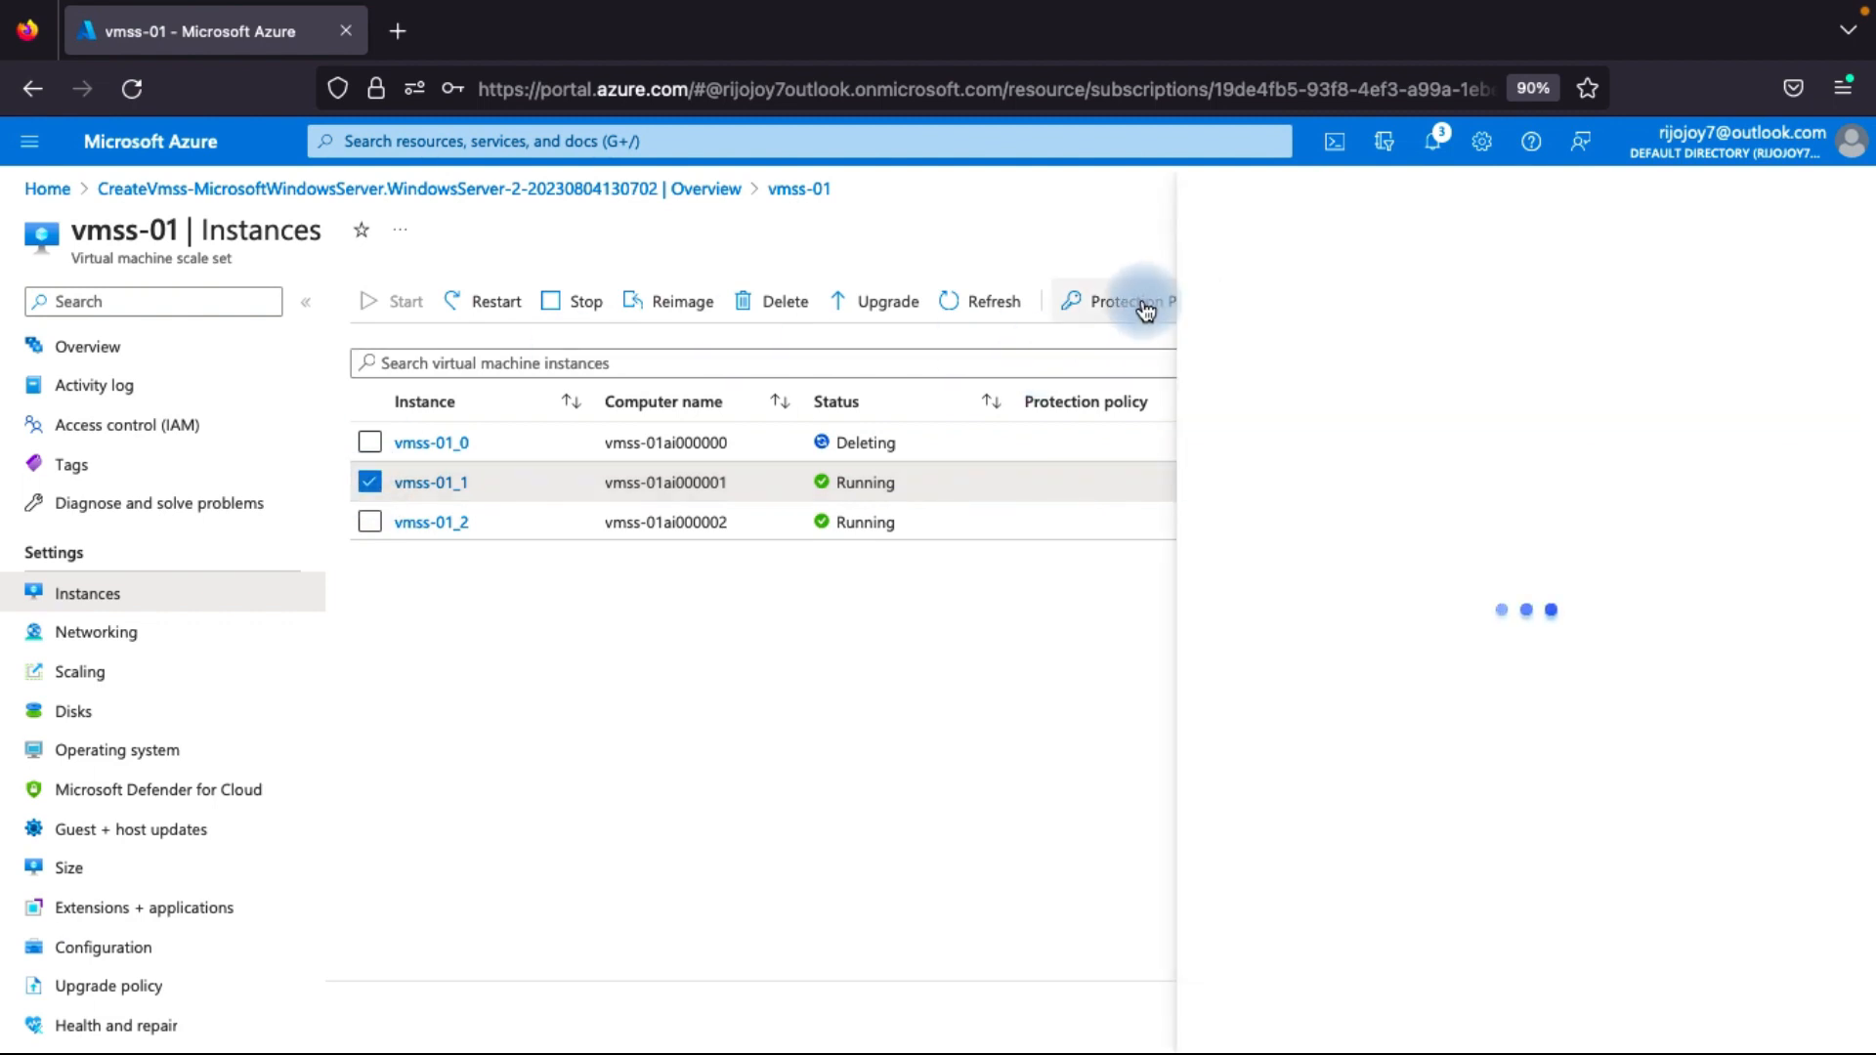
{"action": "left_click", "coordinate": [1499, 403]}
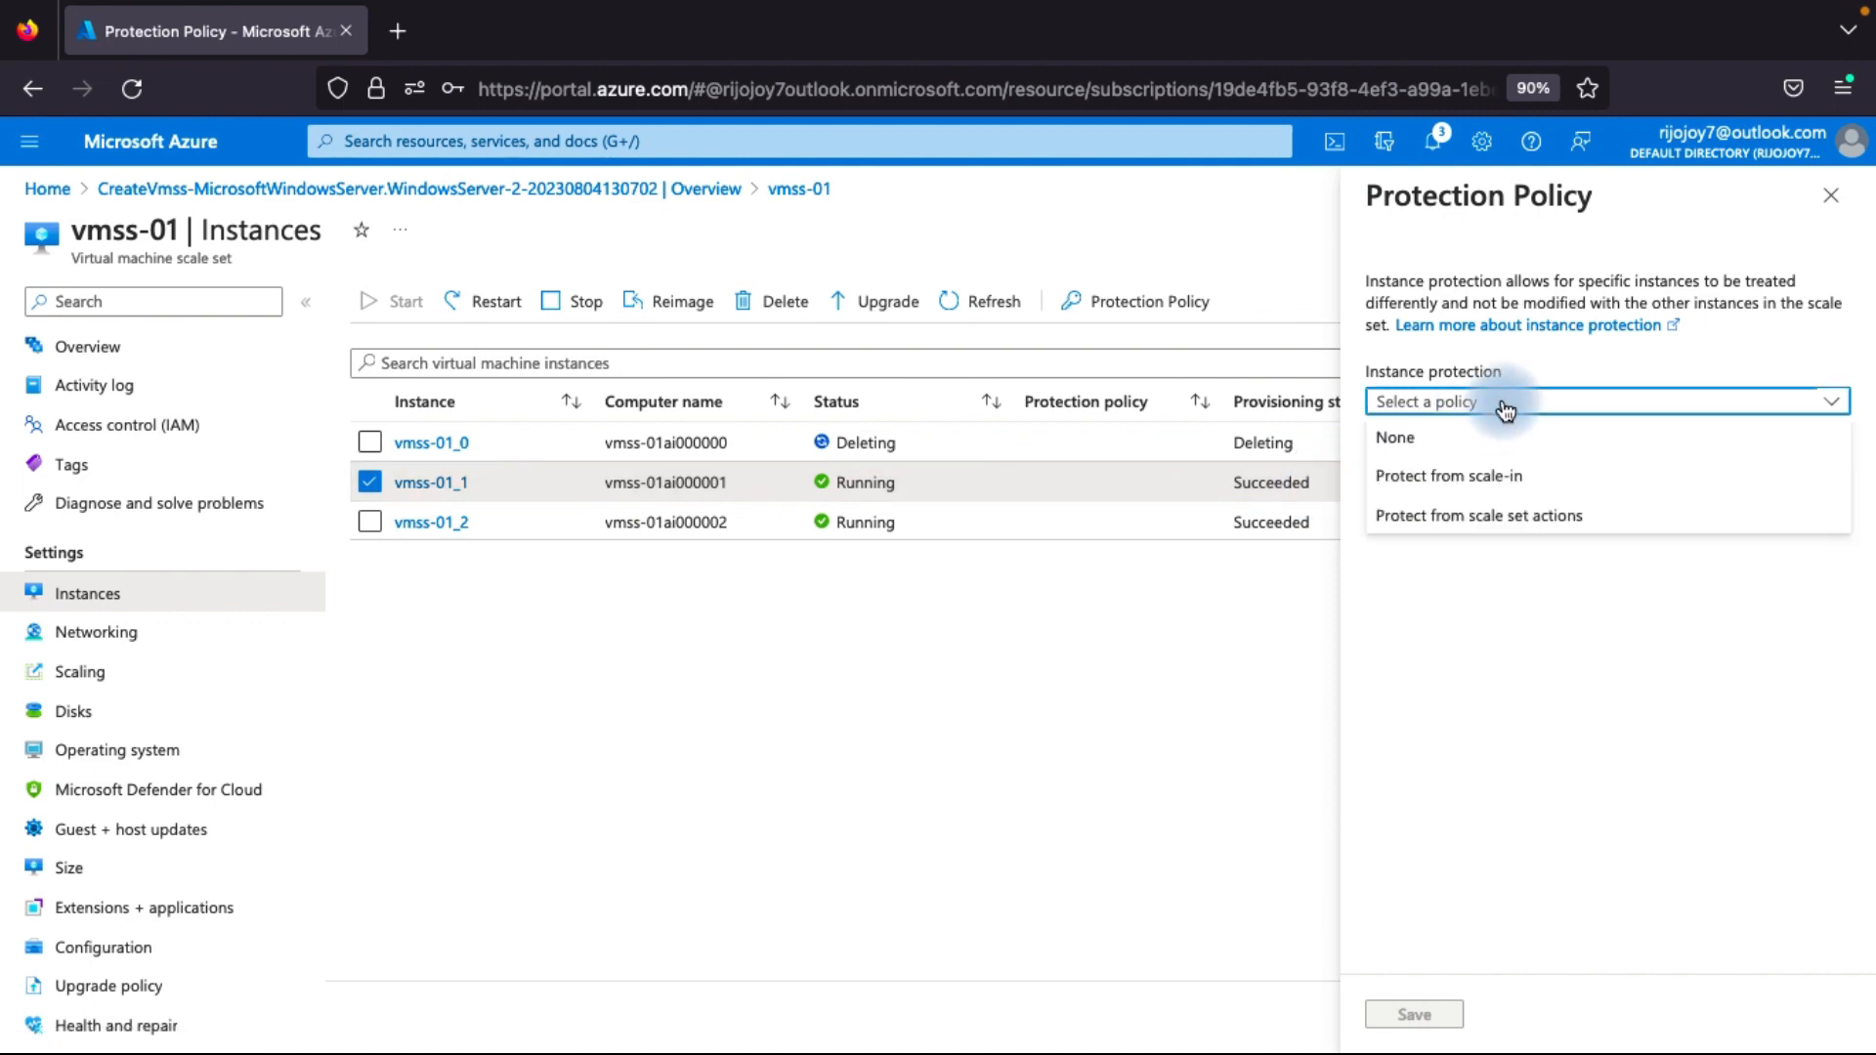
{"action": "left_click", "coordinate": [1500, 484]}
{"action": "left_click", "coordinate": [1412, 1016]}
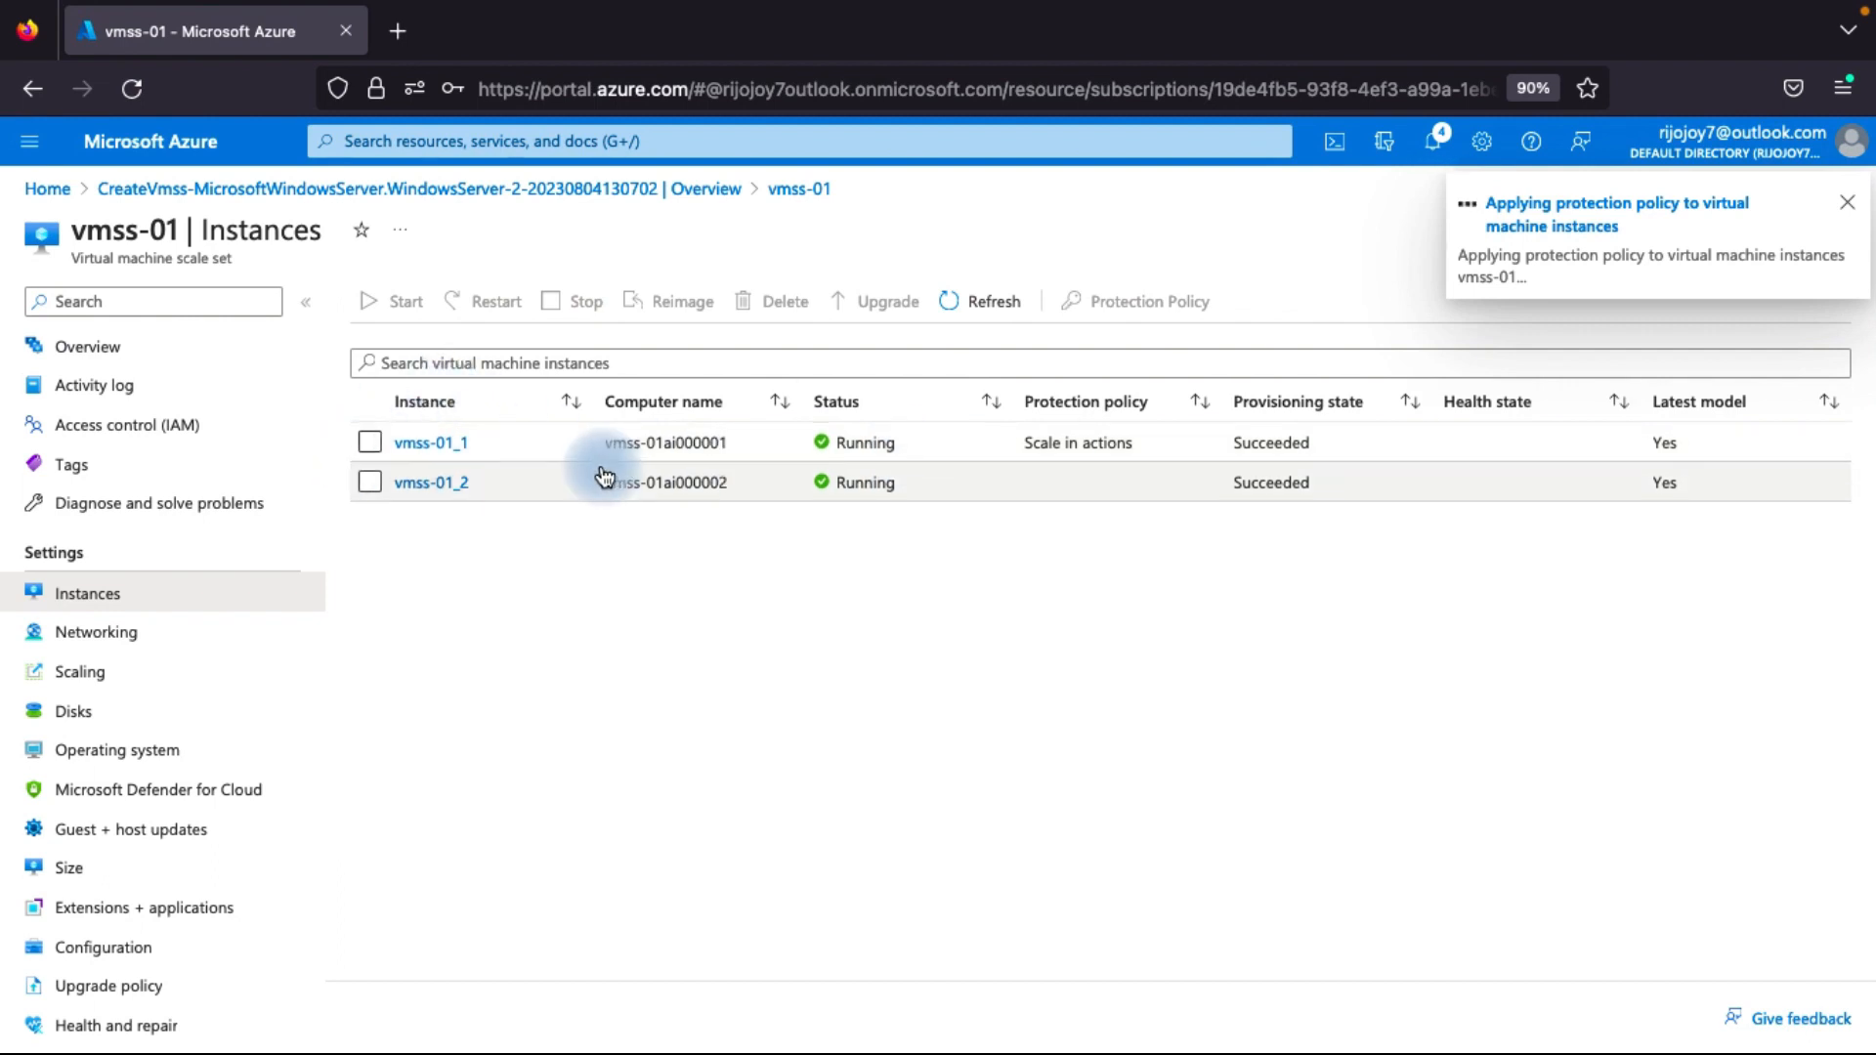
Save a manual scale instance count of 1 for vmss-01 and check which instance is selected for deletion.
{"action": "left_click", "coordinate": [80, 672]}
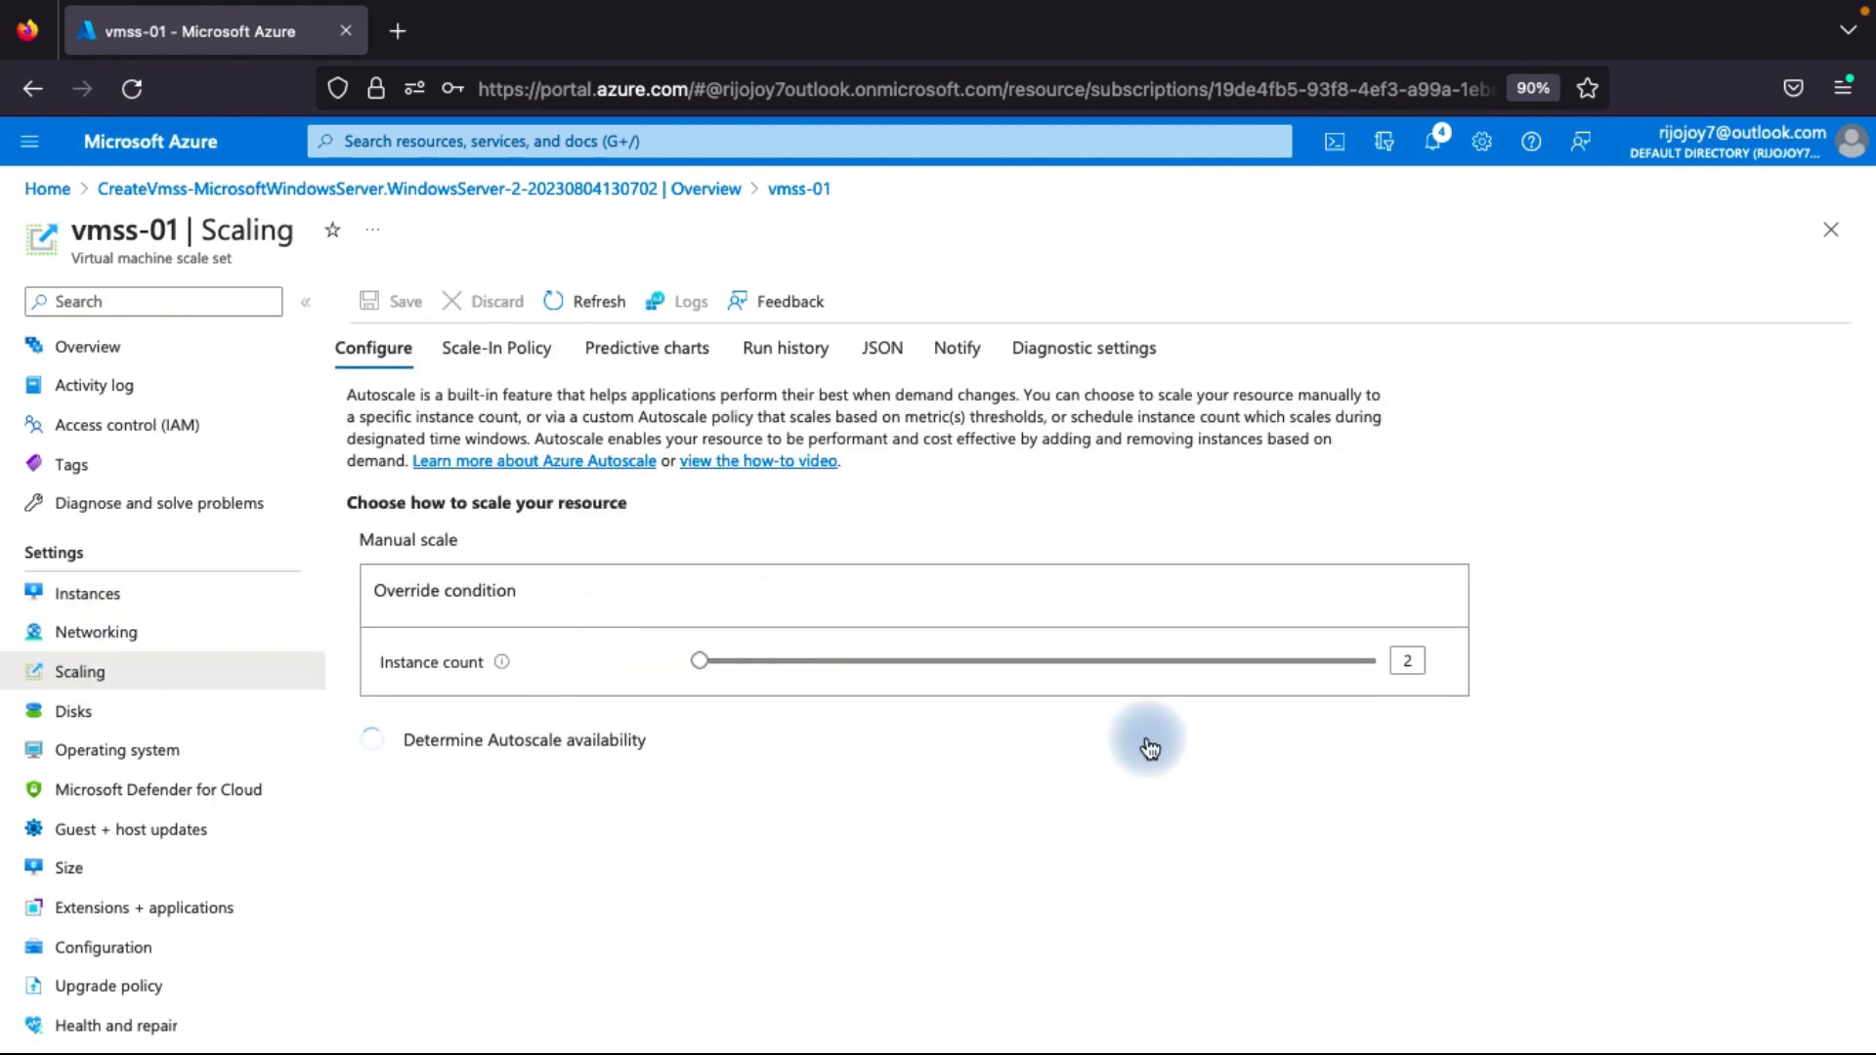
{"action": "left_click", "coordinate": [1397, 842]}
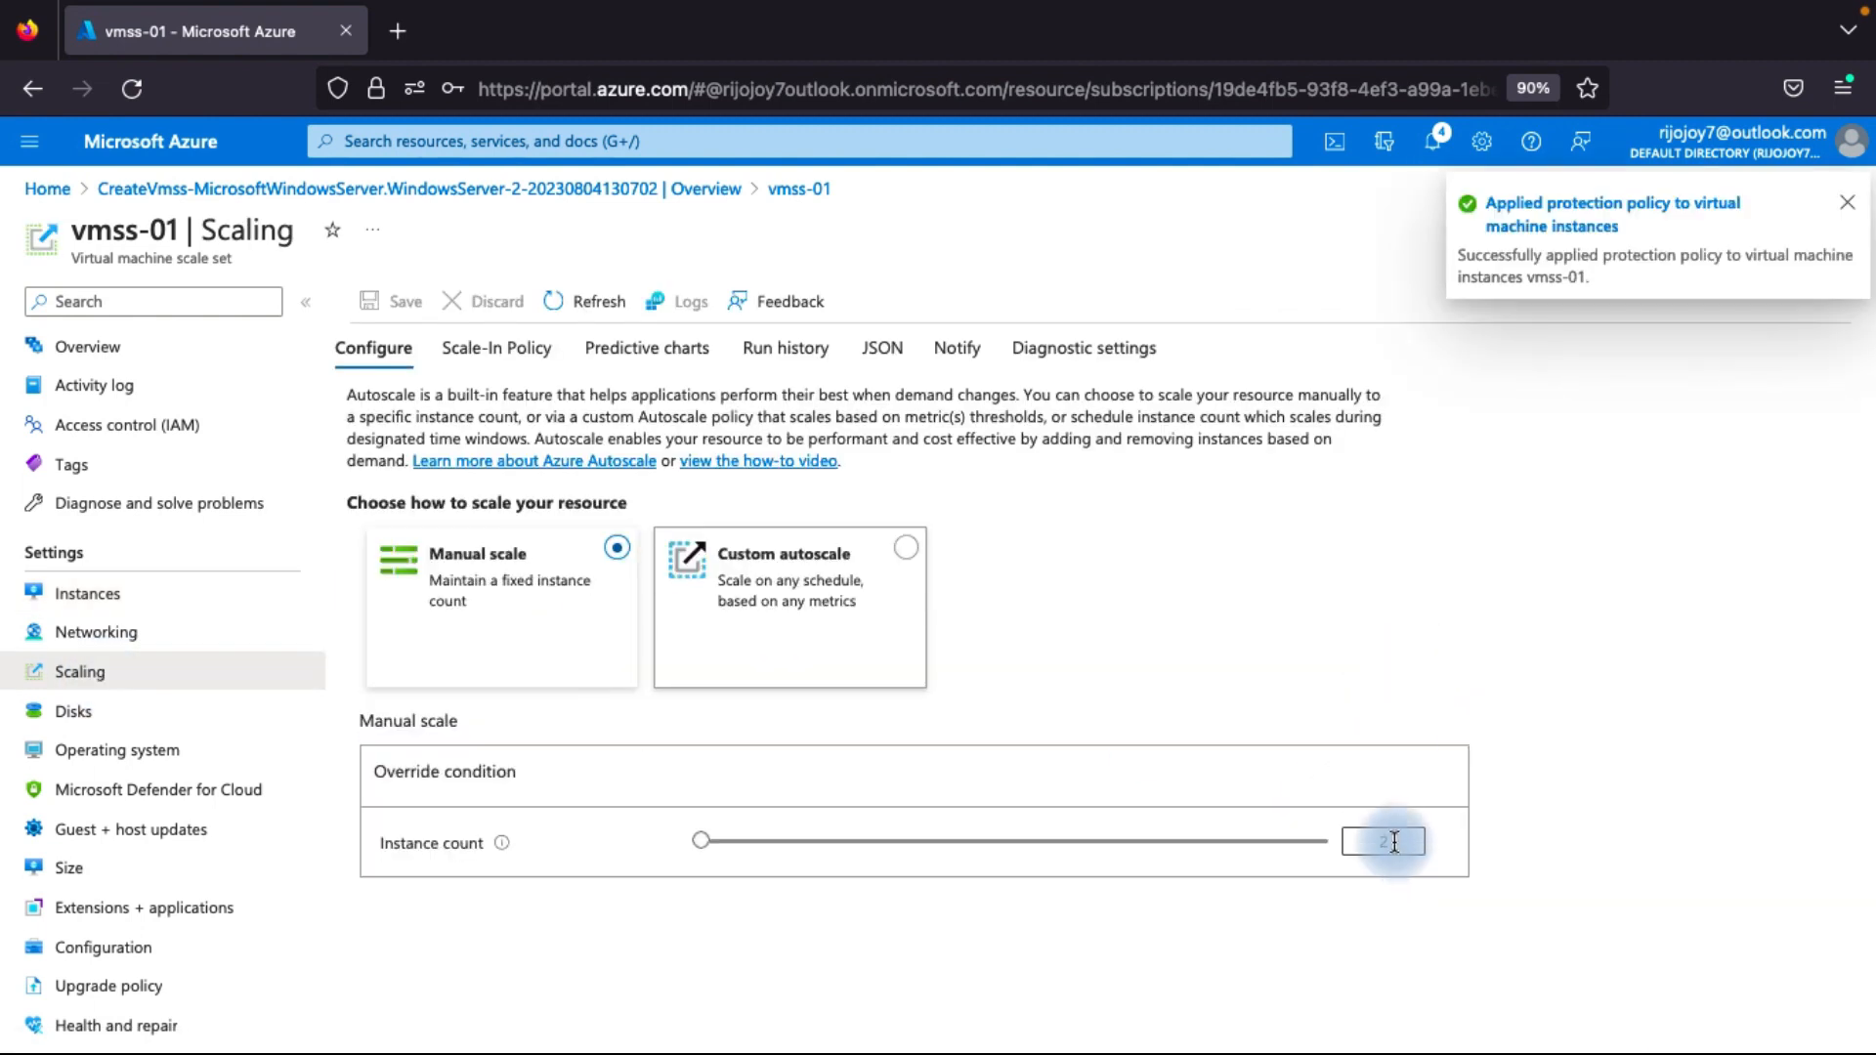
{"action": "type", "text": "1"}
{"action": "left_click", "coordinate": [1432, 630]}
{"action": "left_click", "coordinate": [394, 305]}
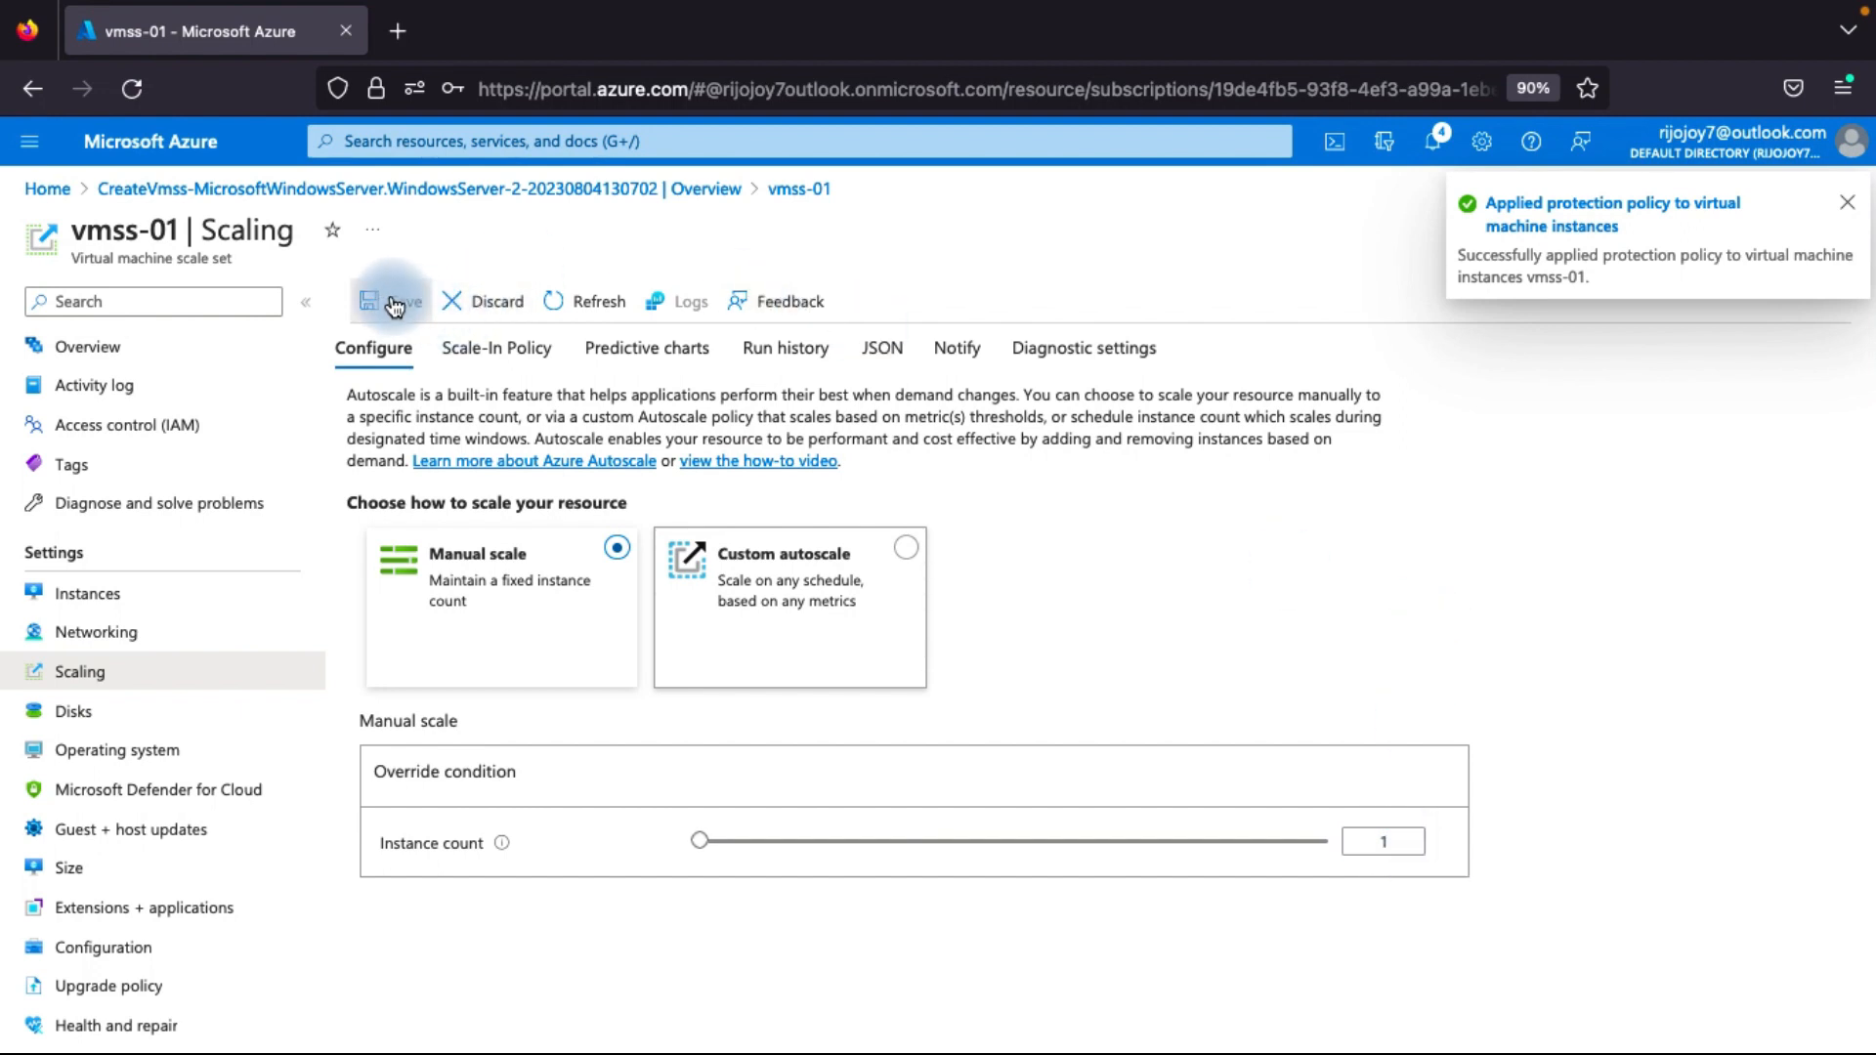
{"action": "left_click", "coordinate": [110, 607]}
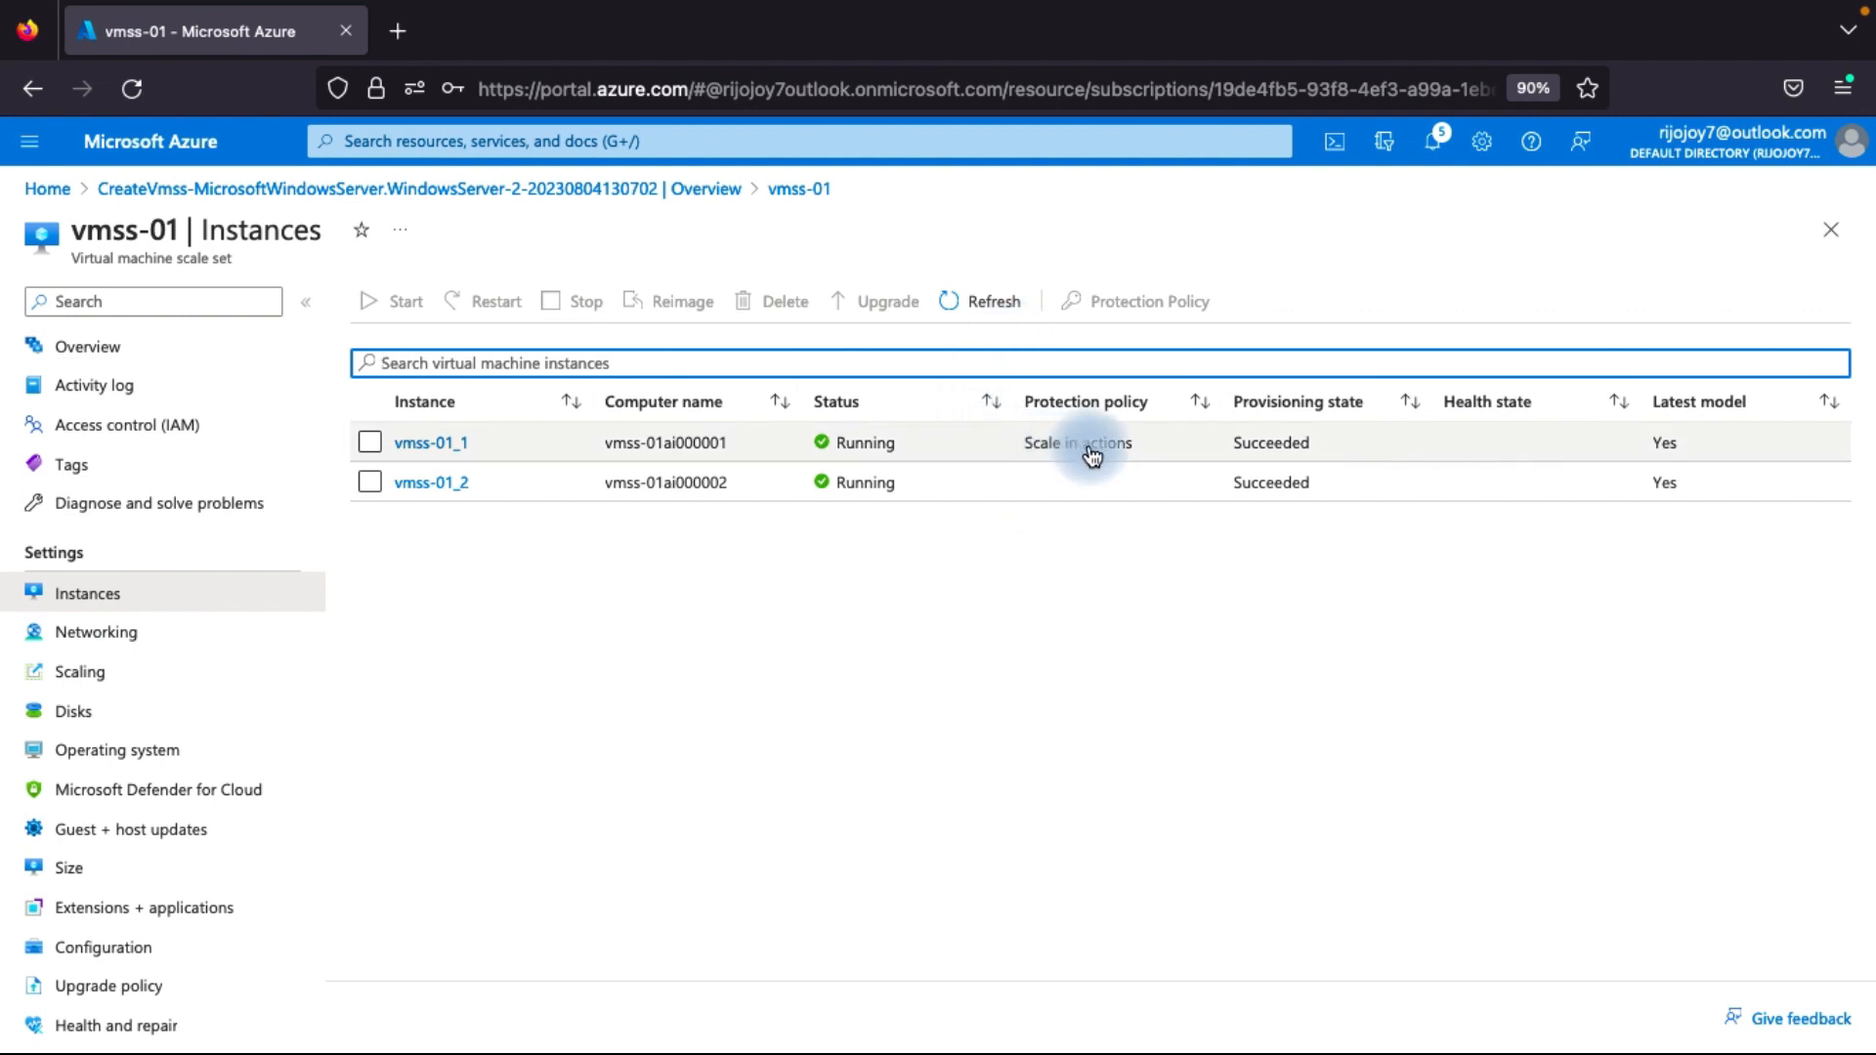
{"action": "left_click", "coordinate": [991, 311]}
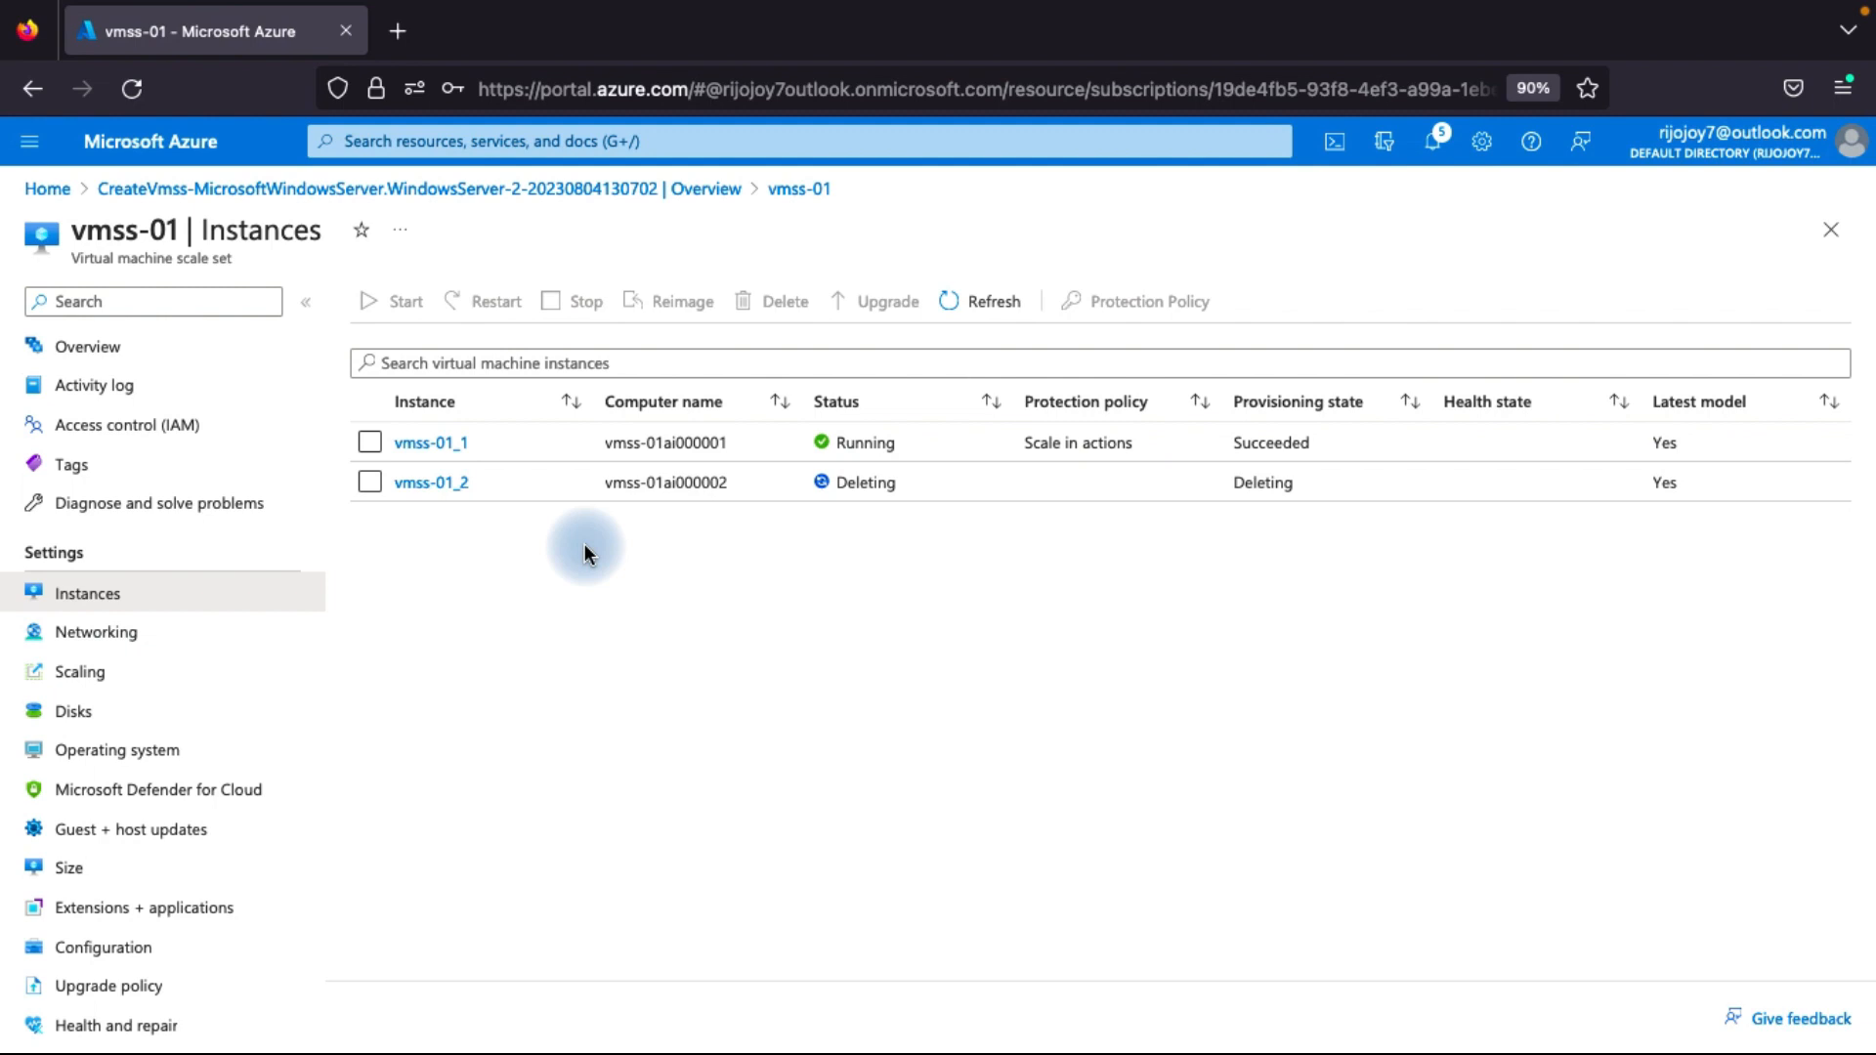
Switch vmss-01 to custom autoscale and set the default condition's scale mode to scale based on a metric.
{"action": "left_click", "coordinate": [107, 684]}
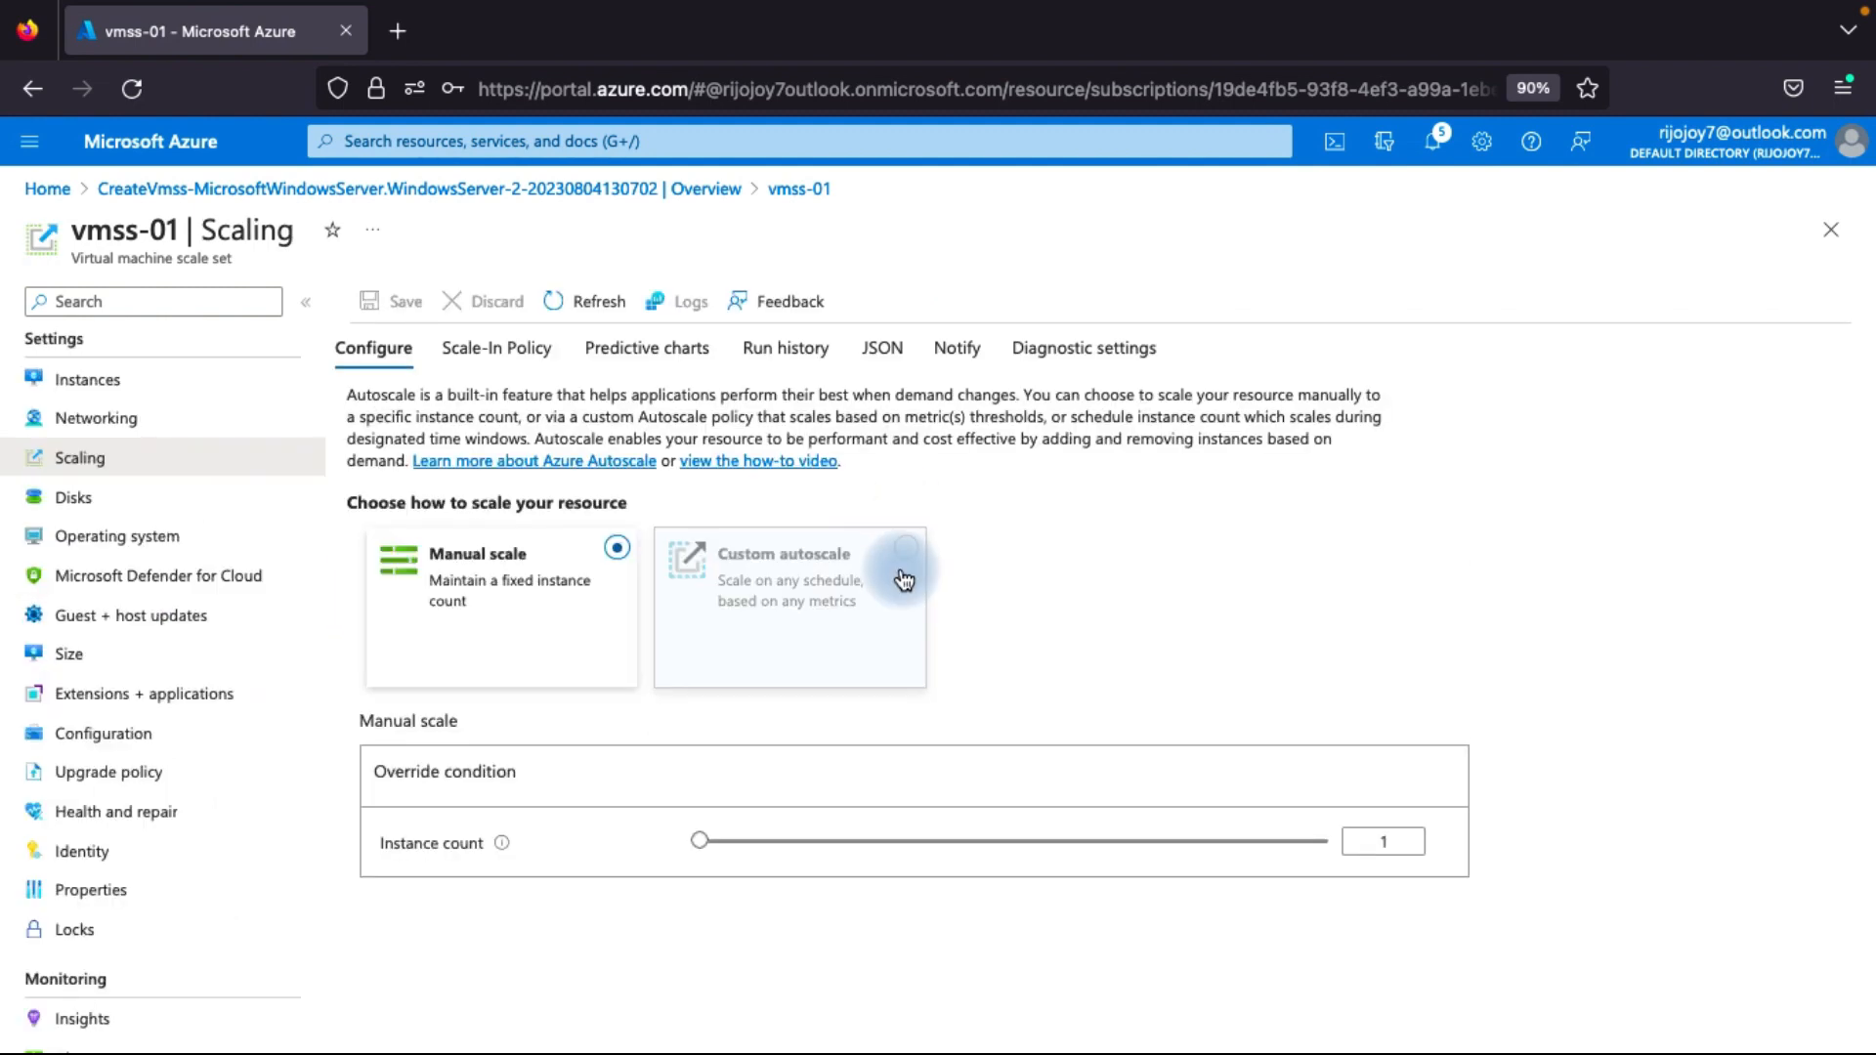
{"action": "left_click", "coordinate": [864, 584]}
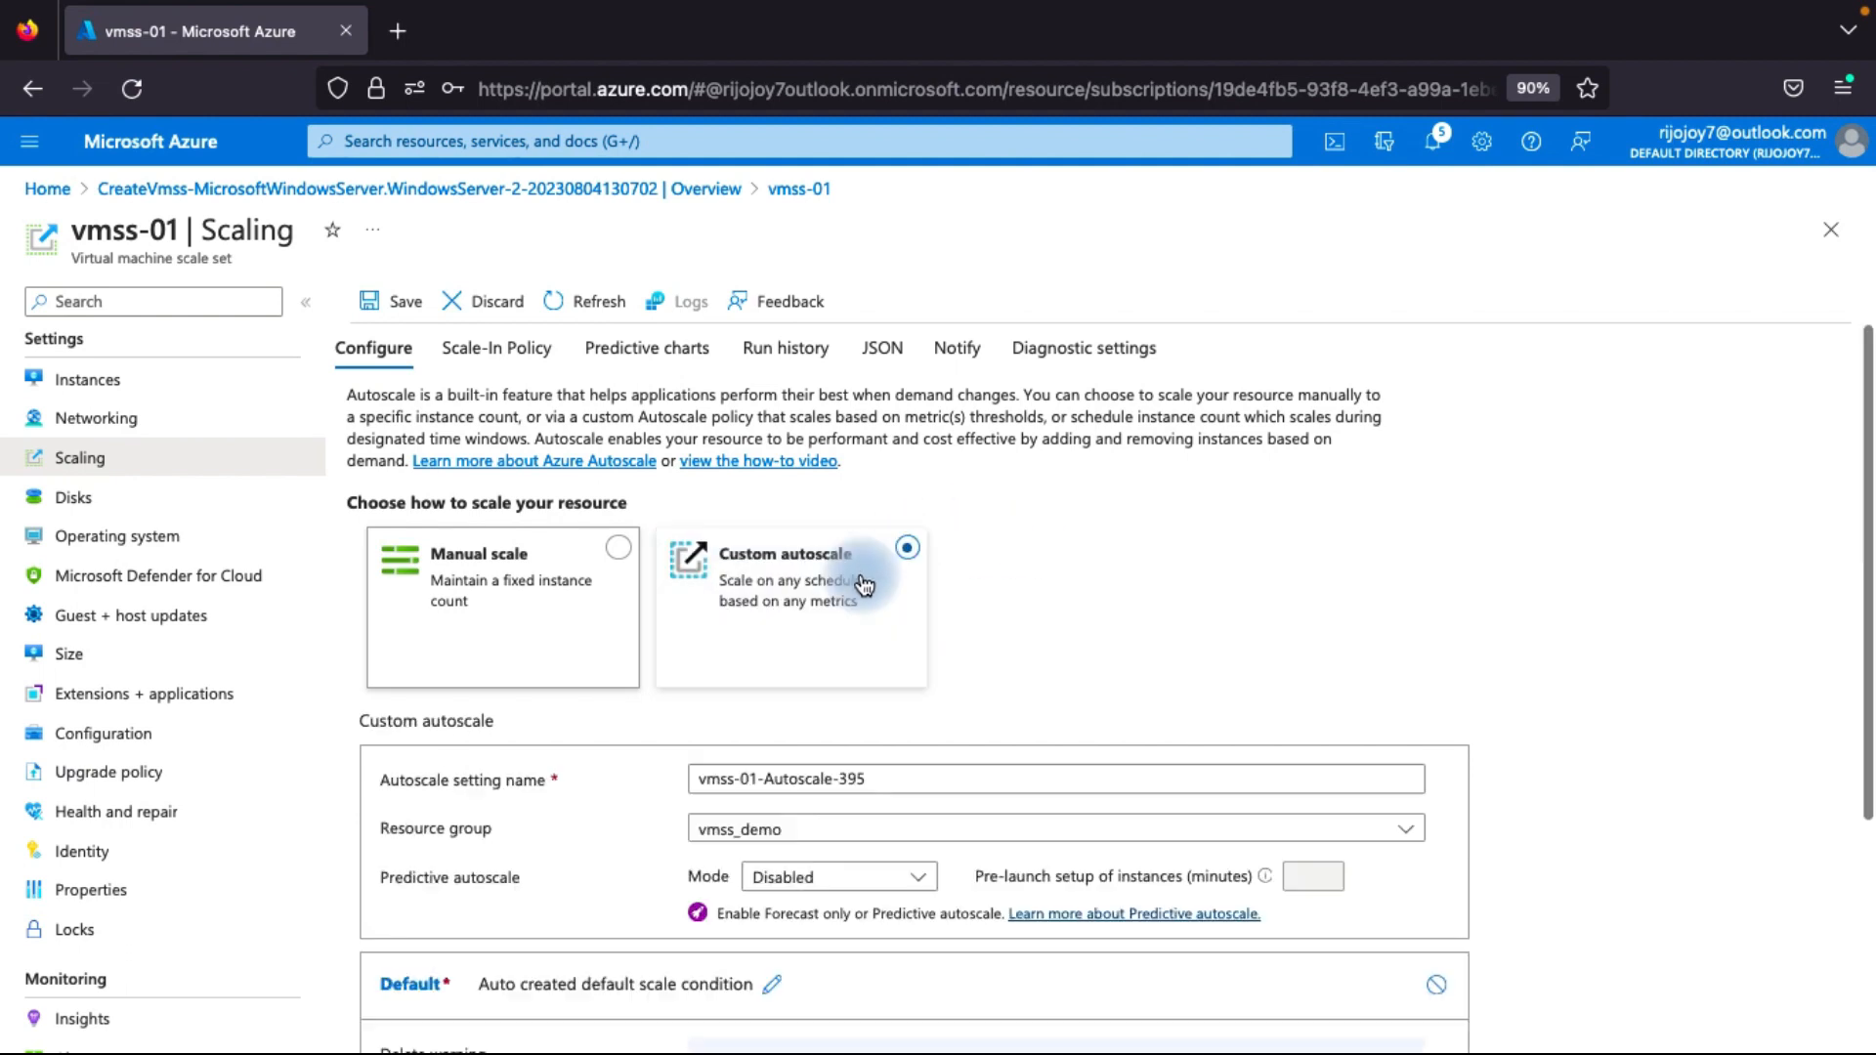
{"action": "scroll", "coordinate": [834, 652], "scroll_direction": "down", "scroll_amount": 1}
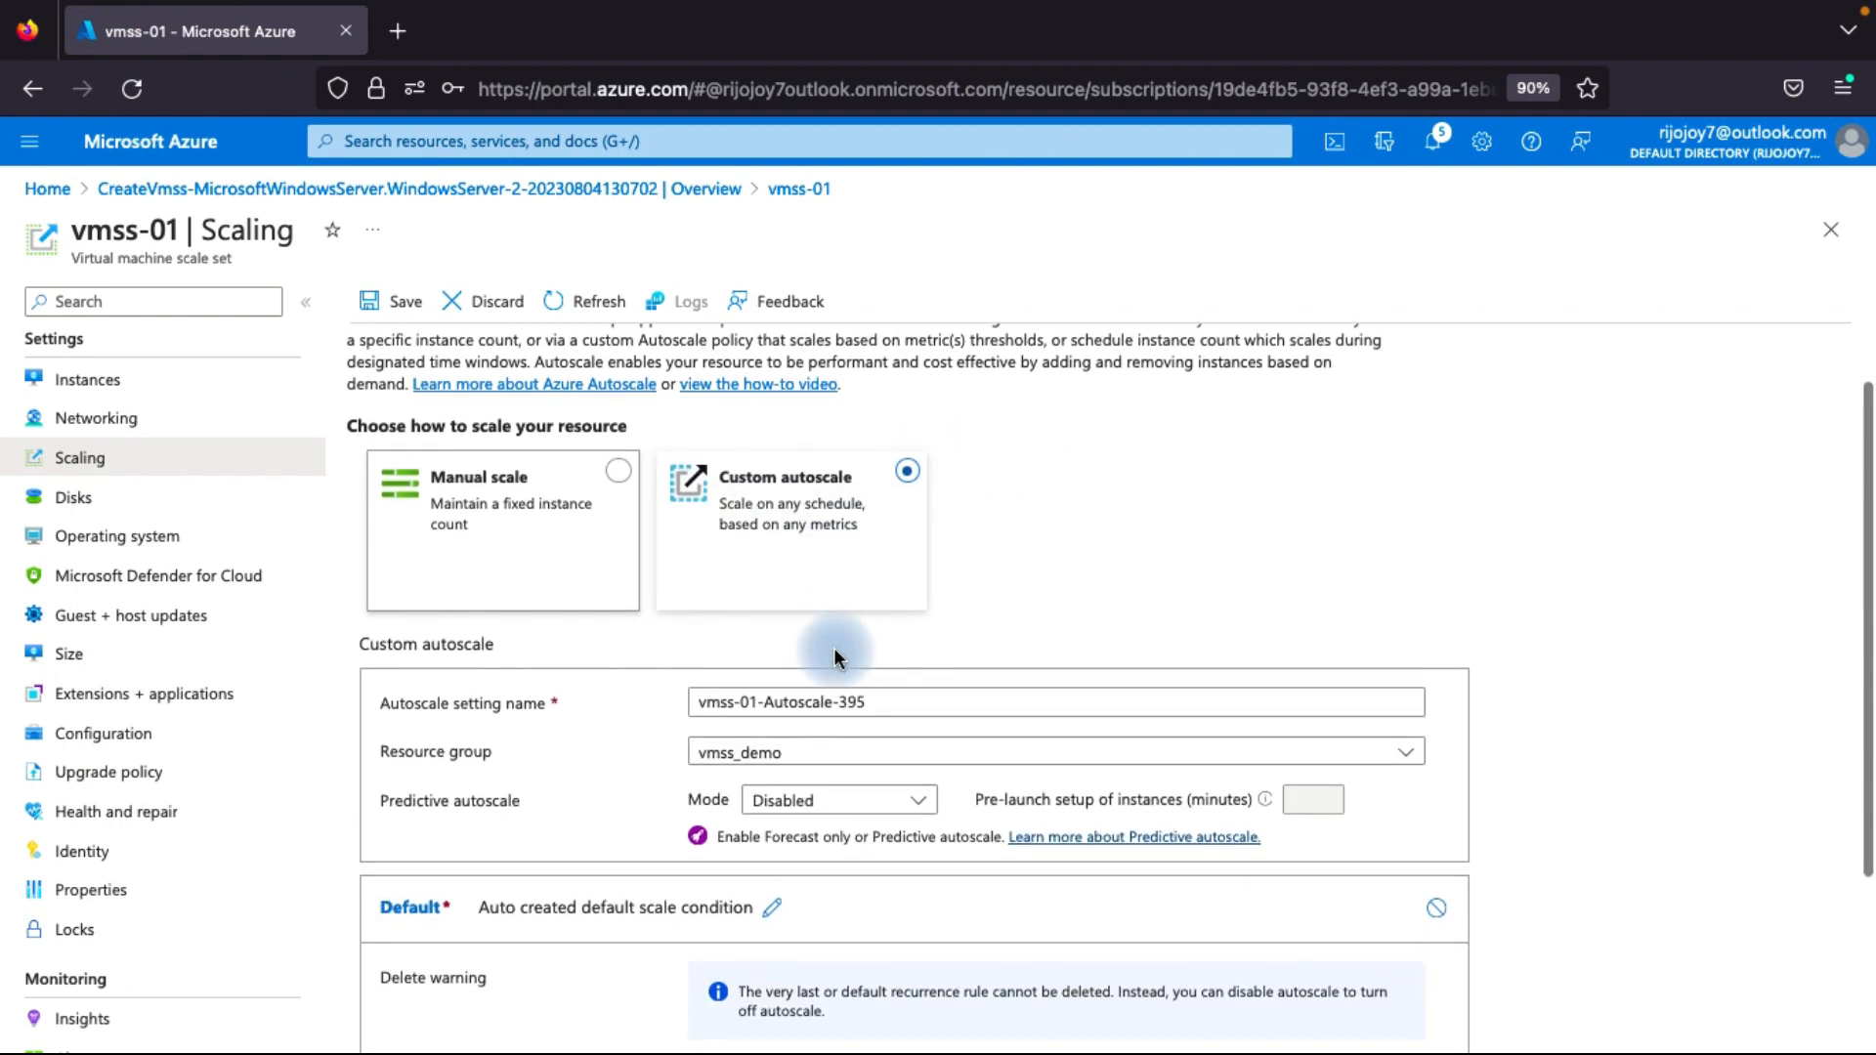
{"action": "scroll", "coordinate": [835, 648], "scroll_direction": "down", "scroll_amount": 2}
{"action": "scroll", "coordinate": [833, 676], "scroll_direction": "down", "scroll_amount": 1}
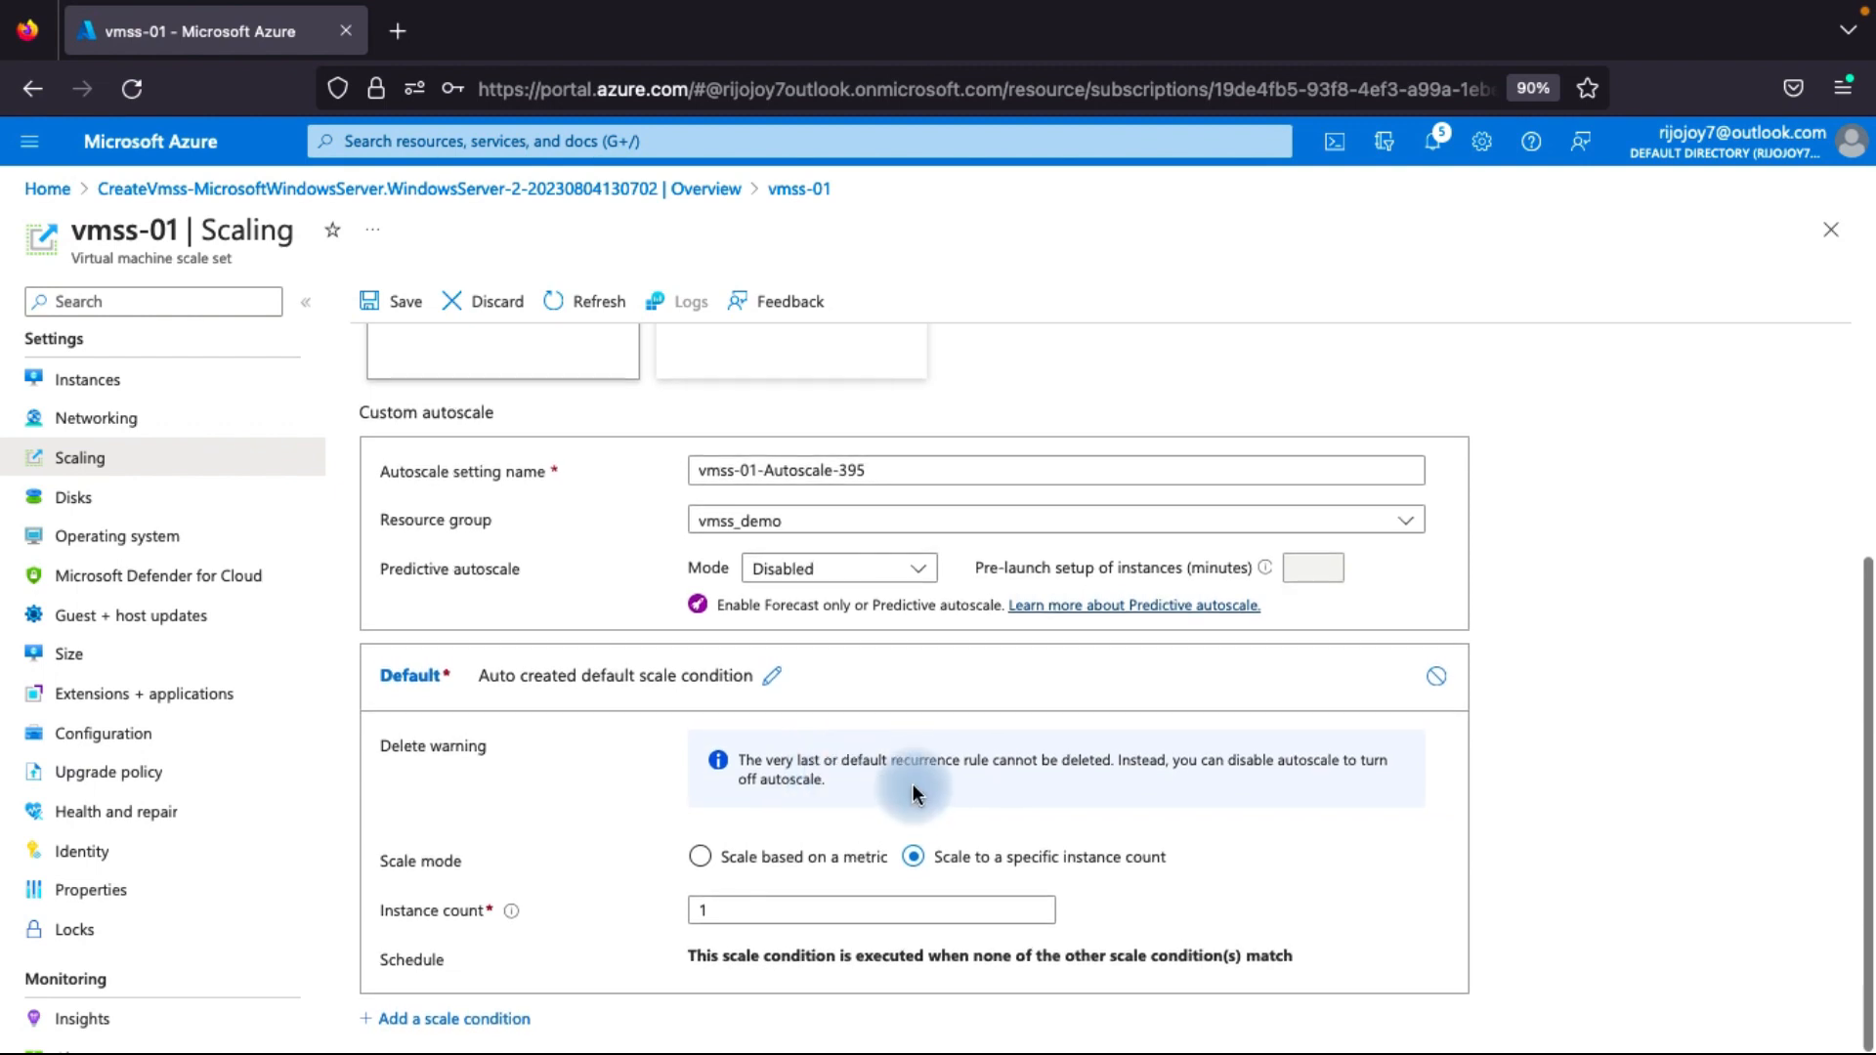
{"action": "left_click", "coordinate": [699, 855]}
{"action": "scroll", "coordinate": [842, 877], "scroll_direction": "down", "scroll_amount": 1}
{"action": "scroll", "coordinate": [891, 846], "scroll_direction": "down", "scroll_amount": 2}
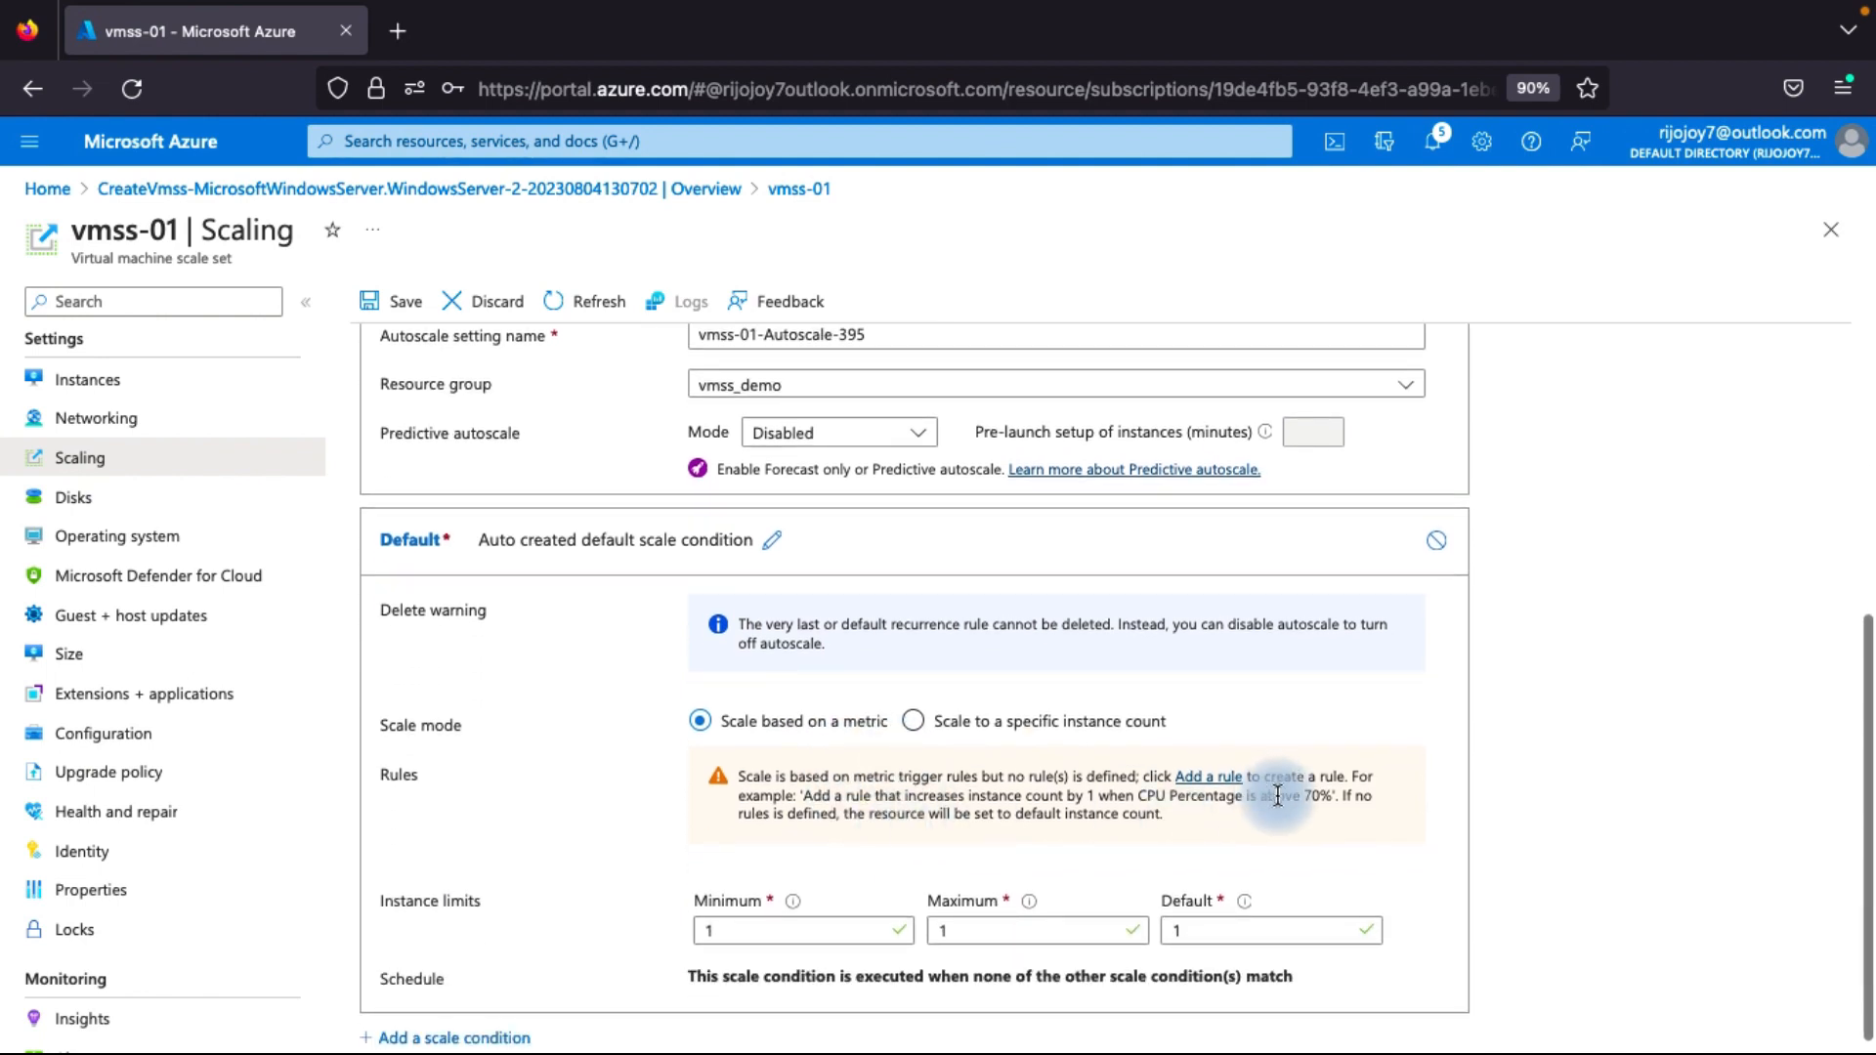
{"action": "scroll", "coordinate": [1139, 850], "scroll_direction": "down", "scroll_amount": 1}
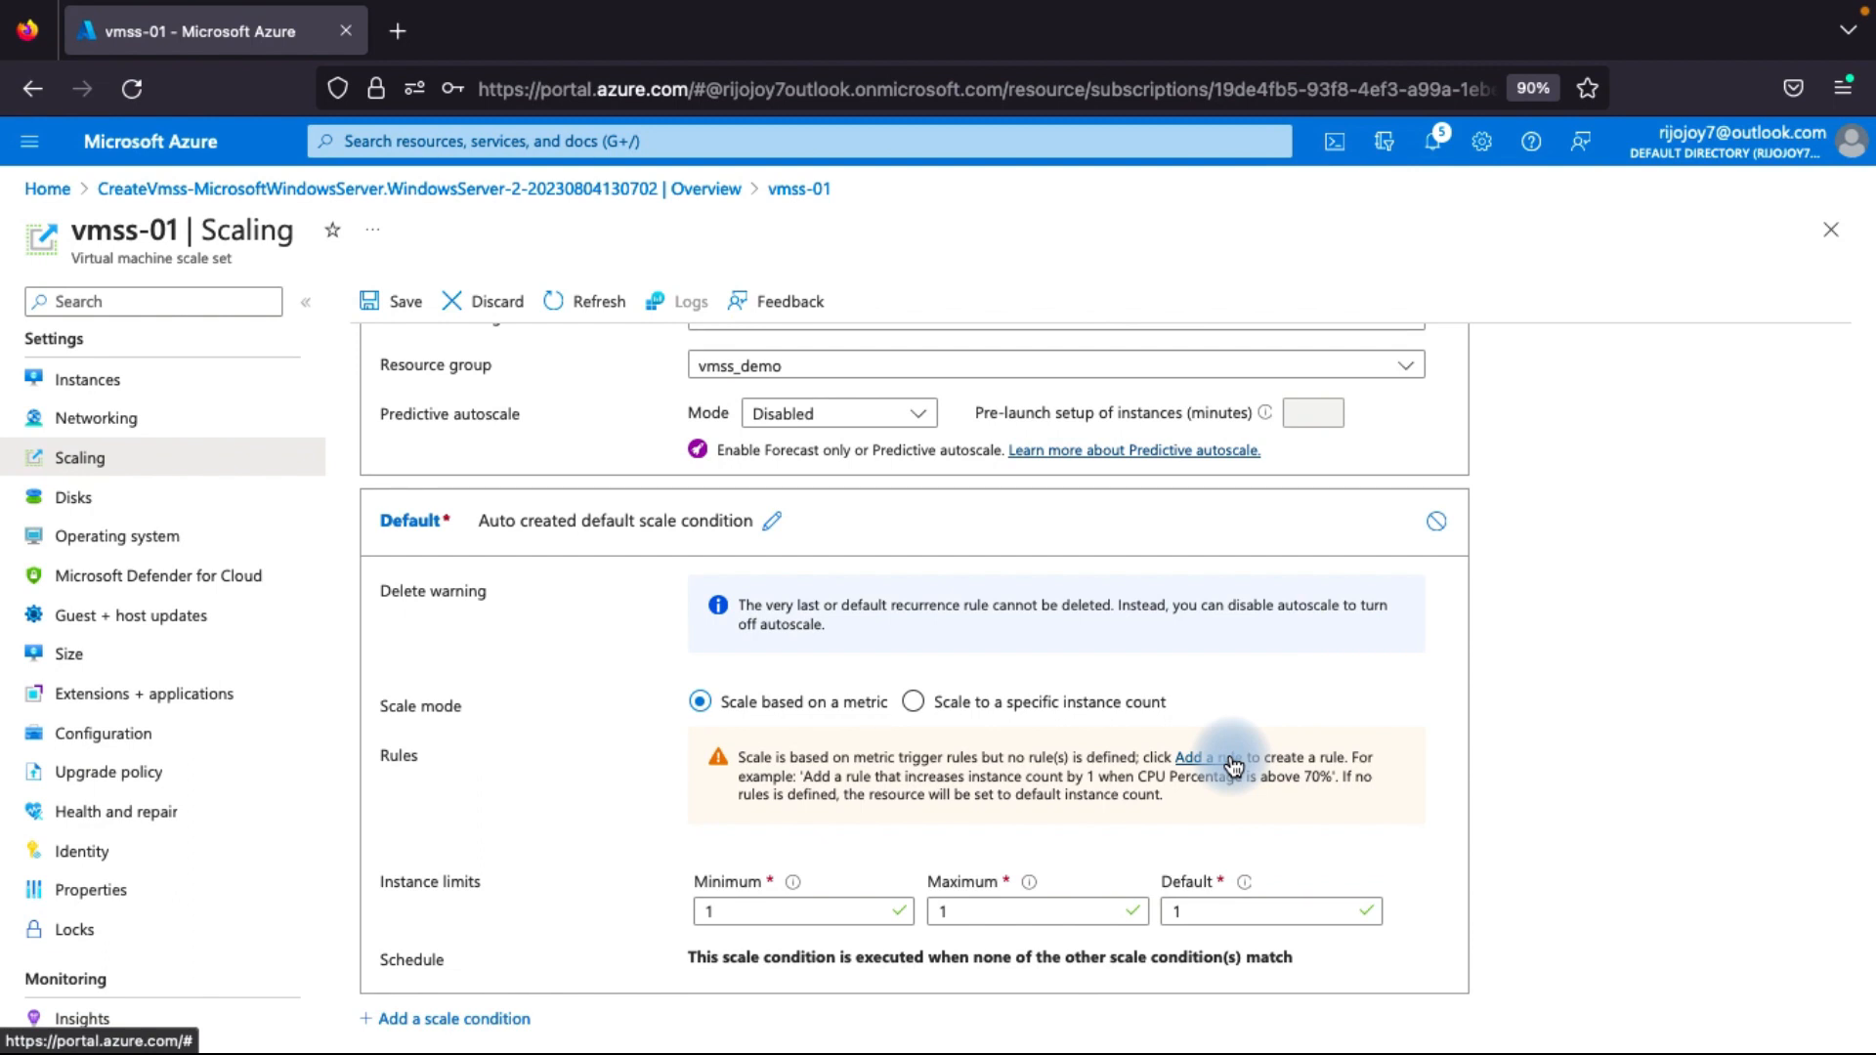
Open a new scale rule for the default condition and review the available metric names, keeping Percentage CPU.
{"action": "left_click", "coordinate": [1233, 766]}
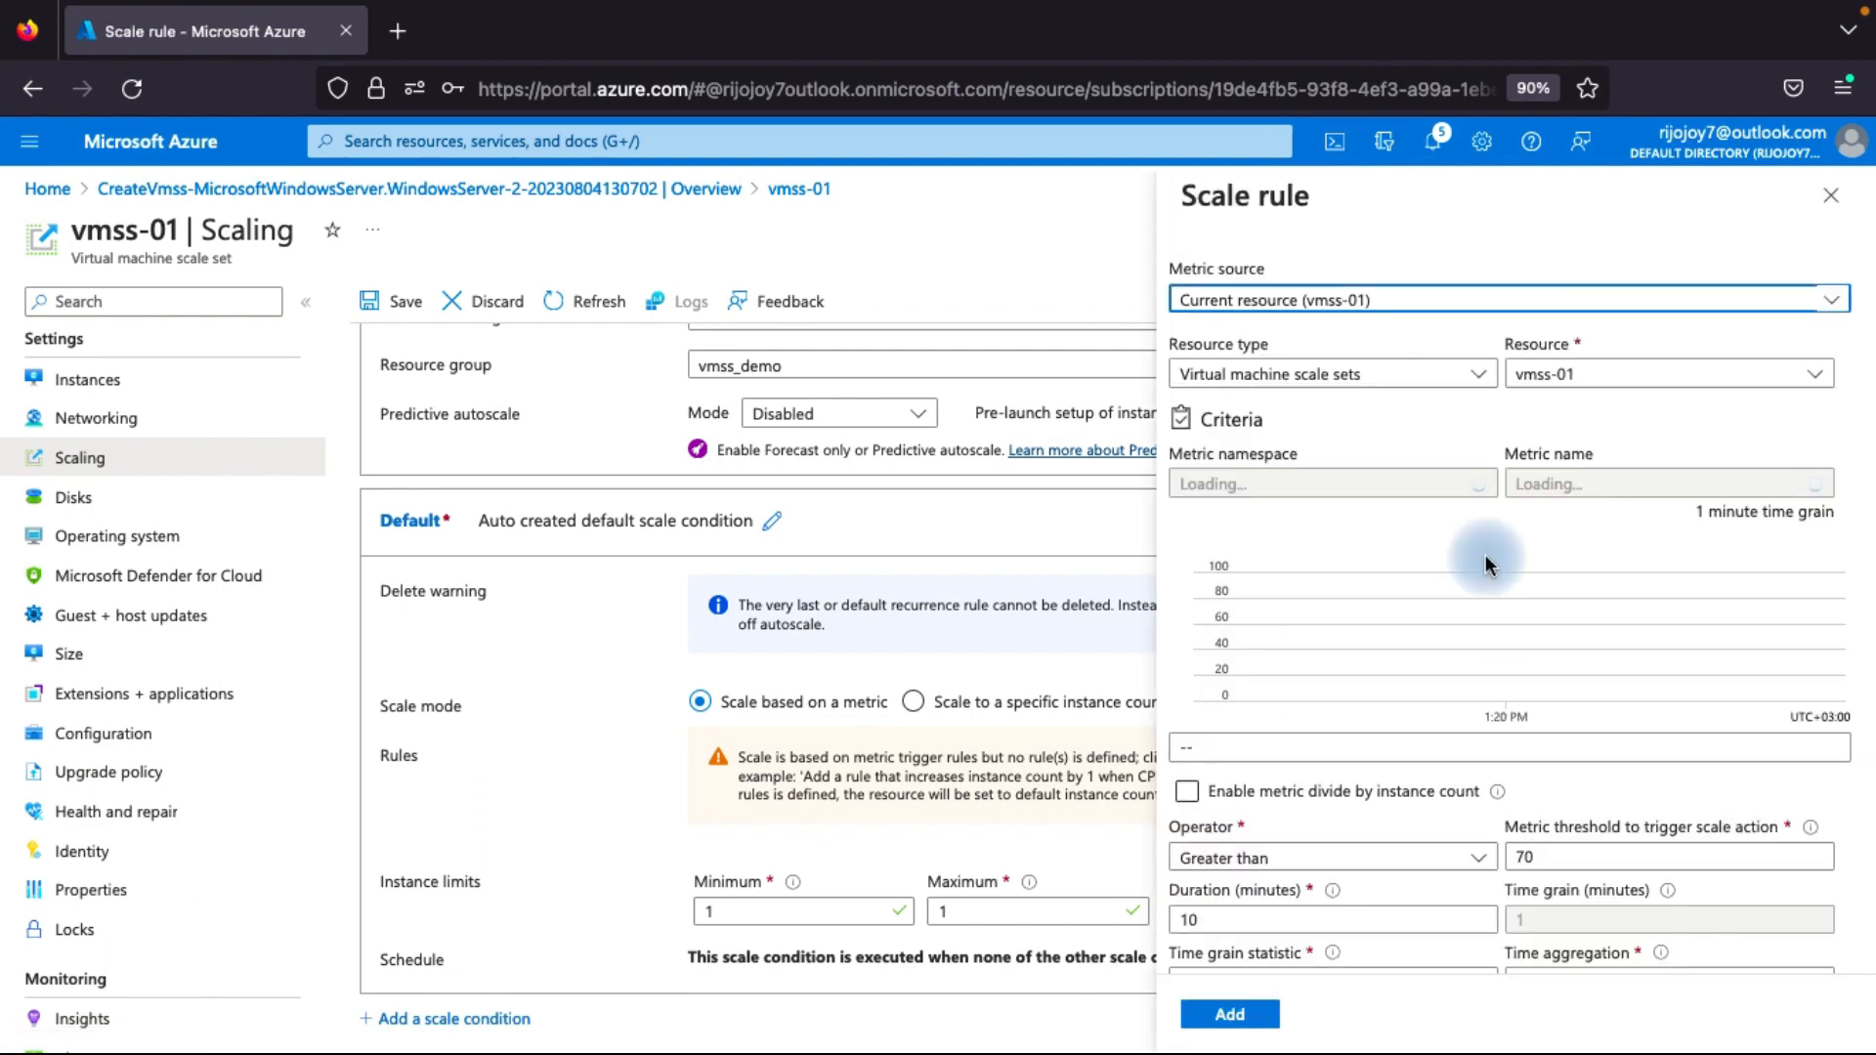
{"action": "scroll", "coordinate": [1343, 536], "scroll_direction": "down", "scroll_amount": 1}
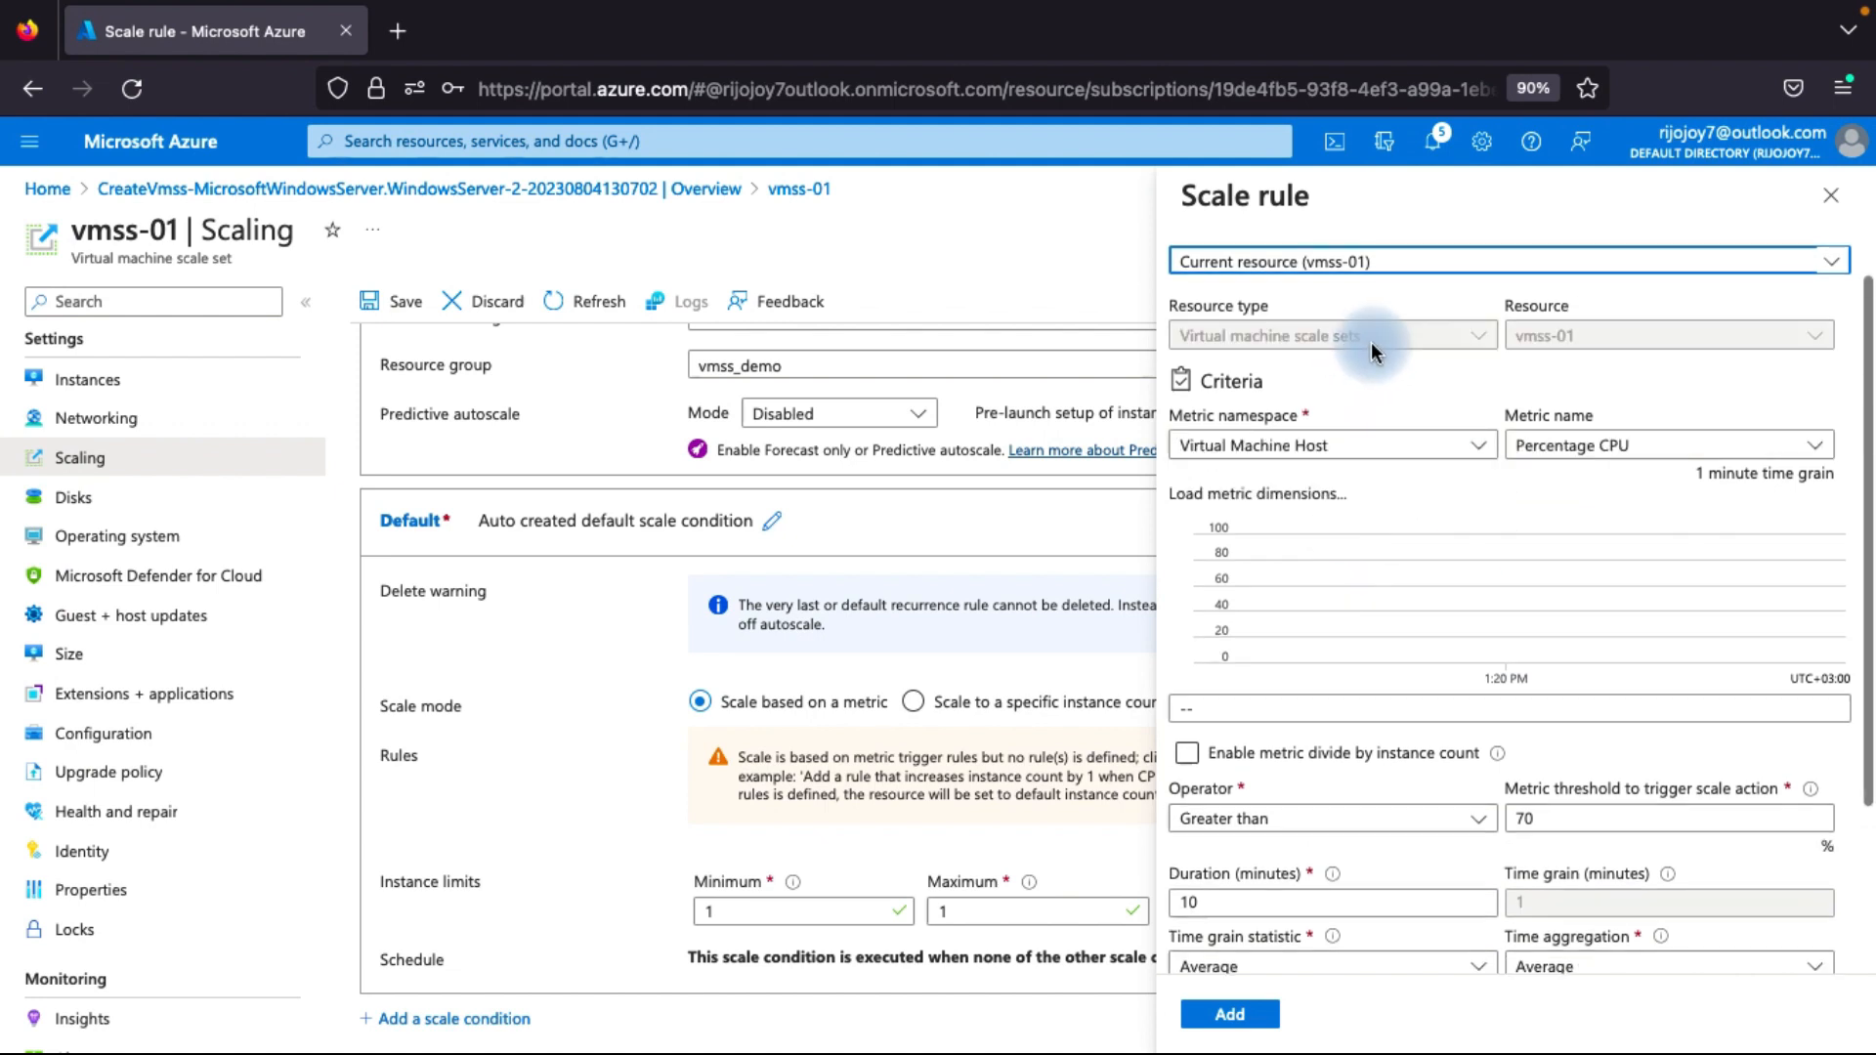
{"action": "scroll", "coordinate": [1328, 623], "scroll_direction": "down", "scroll_amount": 1}
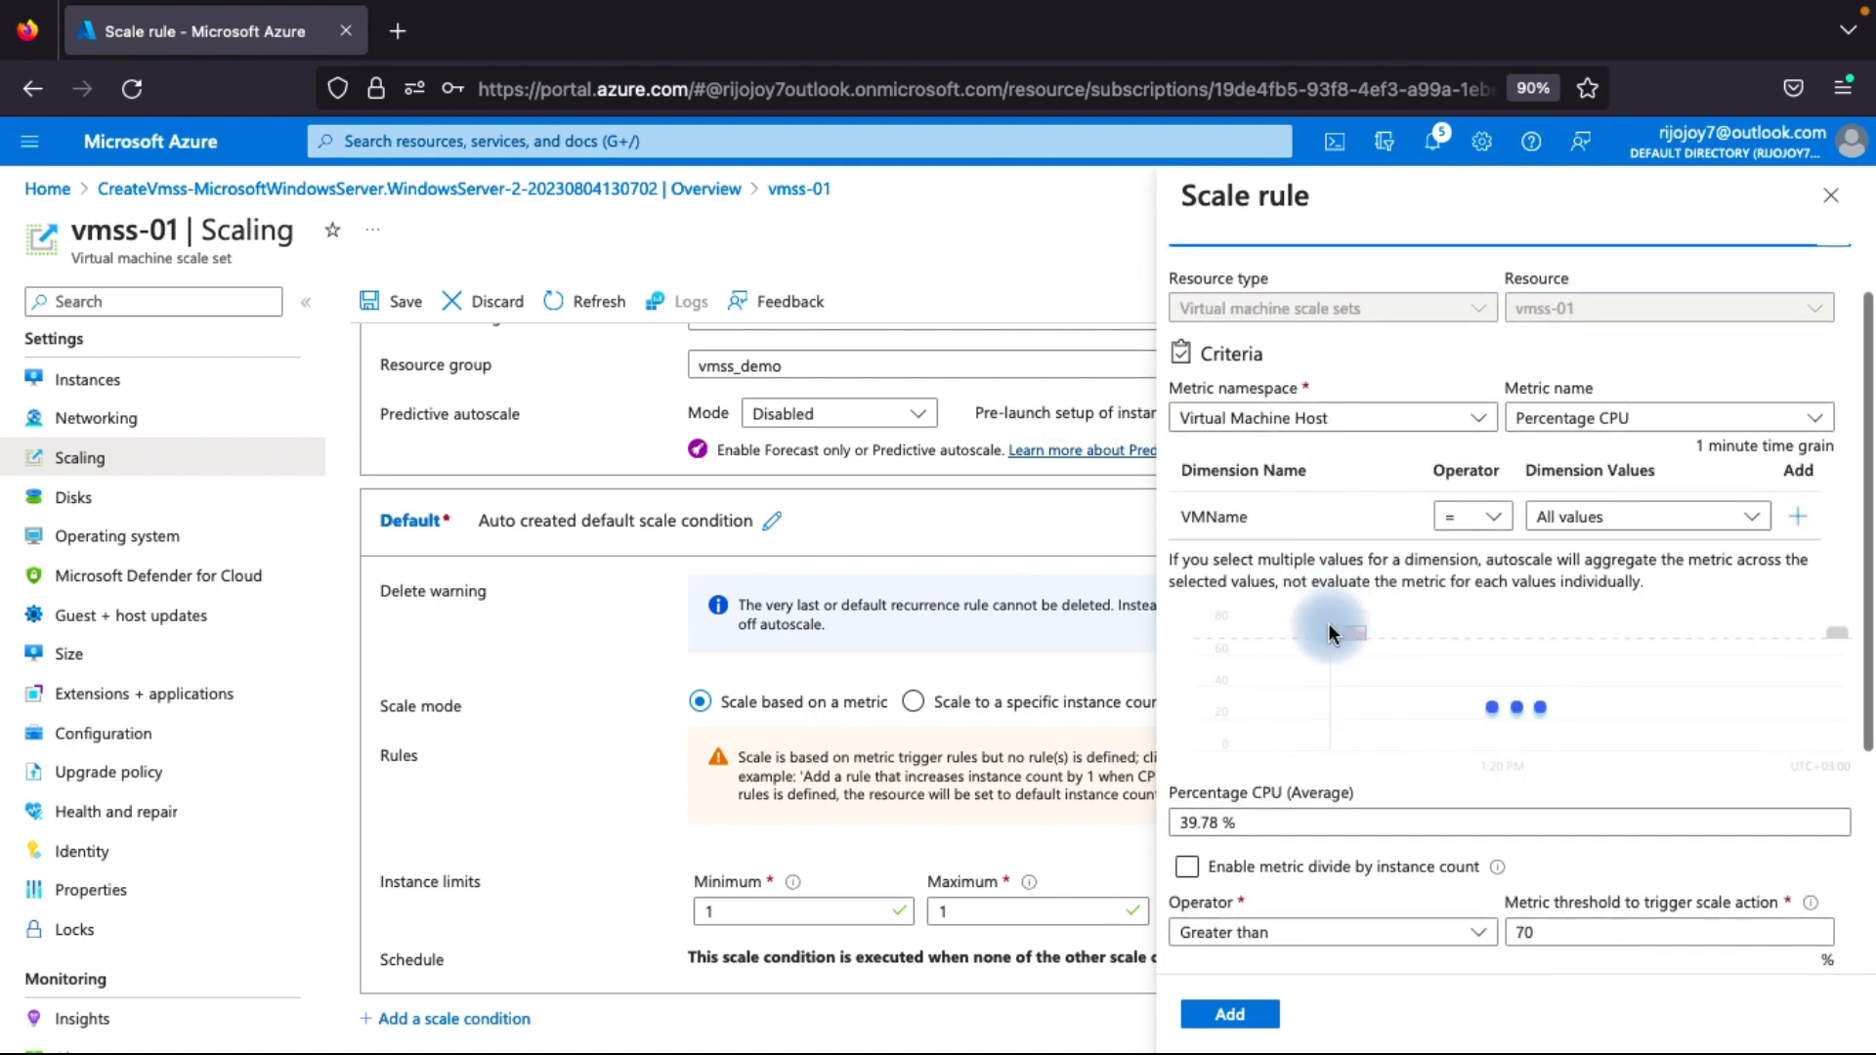
{"action": "scroll", "coordinate": [1264, 430], "scroll_direction": "down", "scroll_amount": 1}
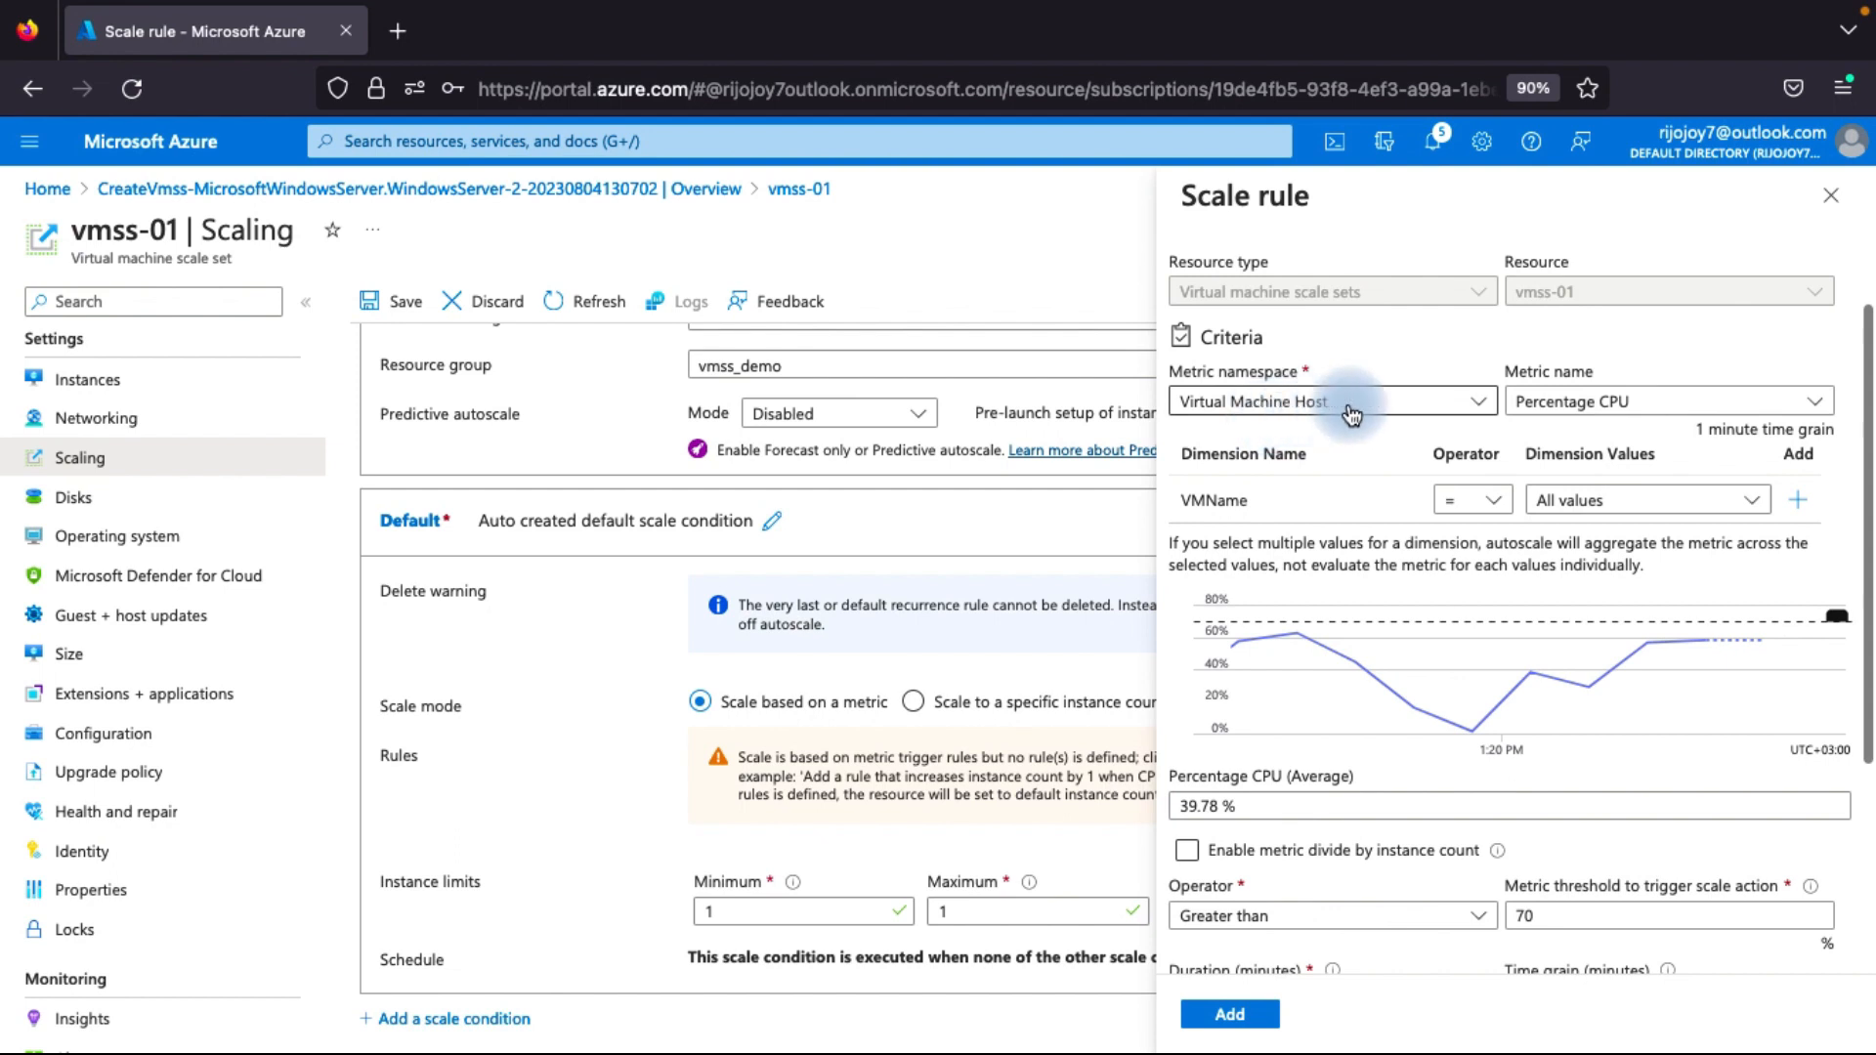
{"action": "left_click", "coordinate": [1575, 405]}
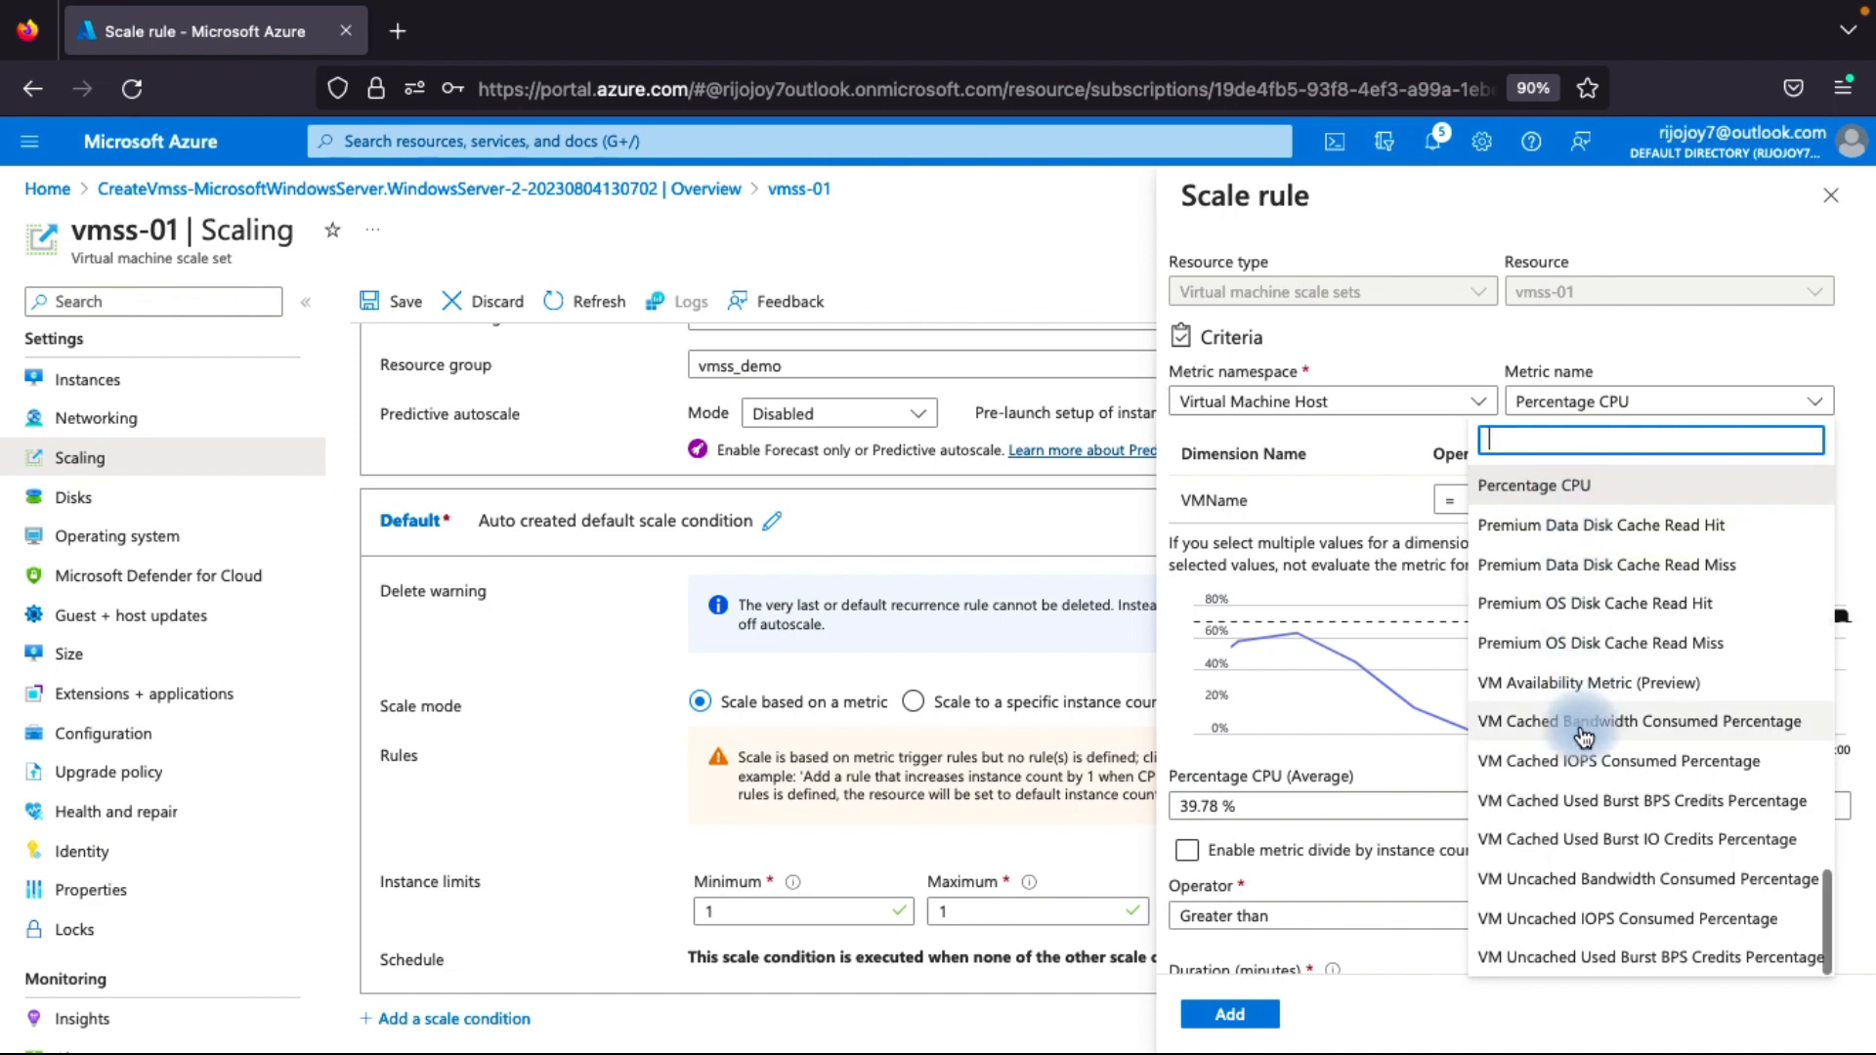
{"action": "scroll", "coordinate": [1583, 735], "scroll_direction": "up", "scroll_amount": 15}
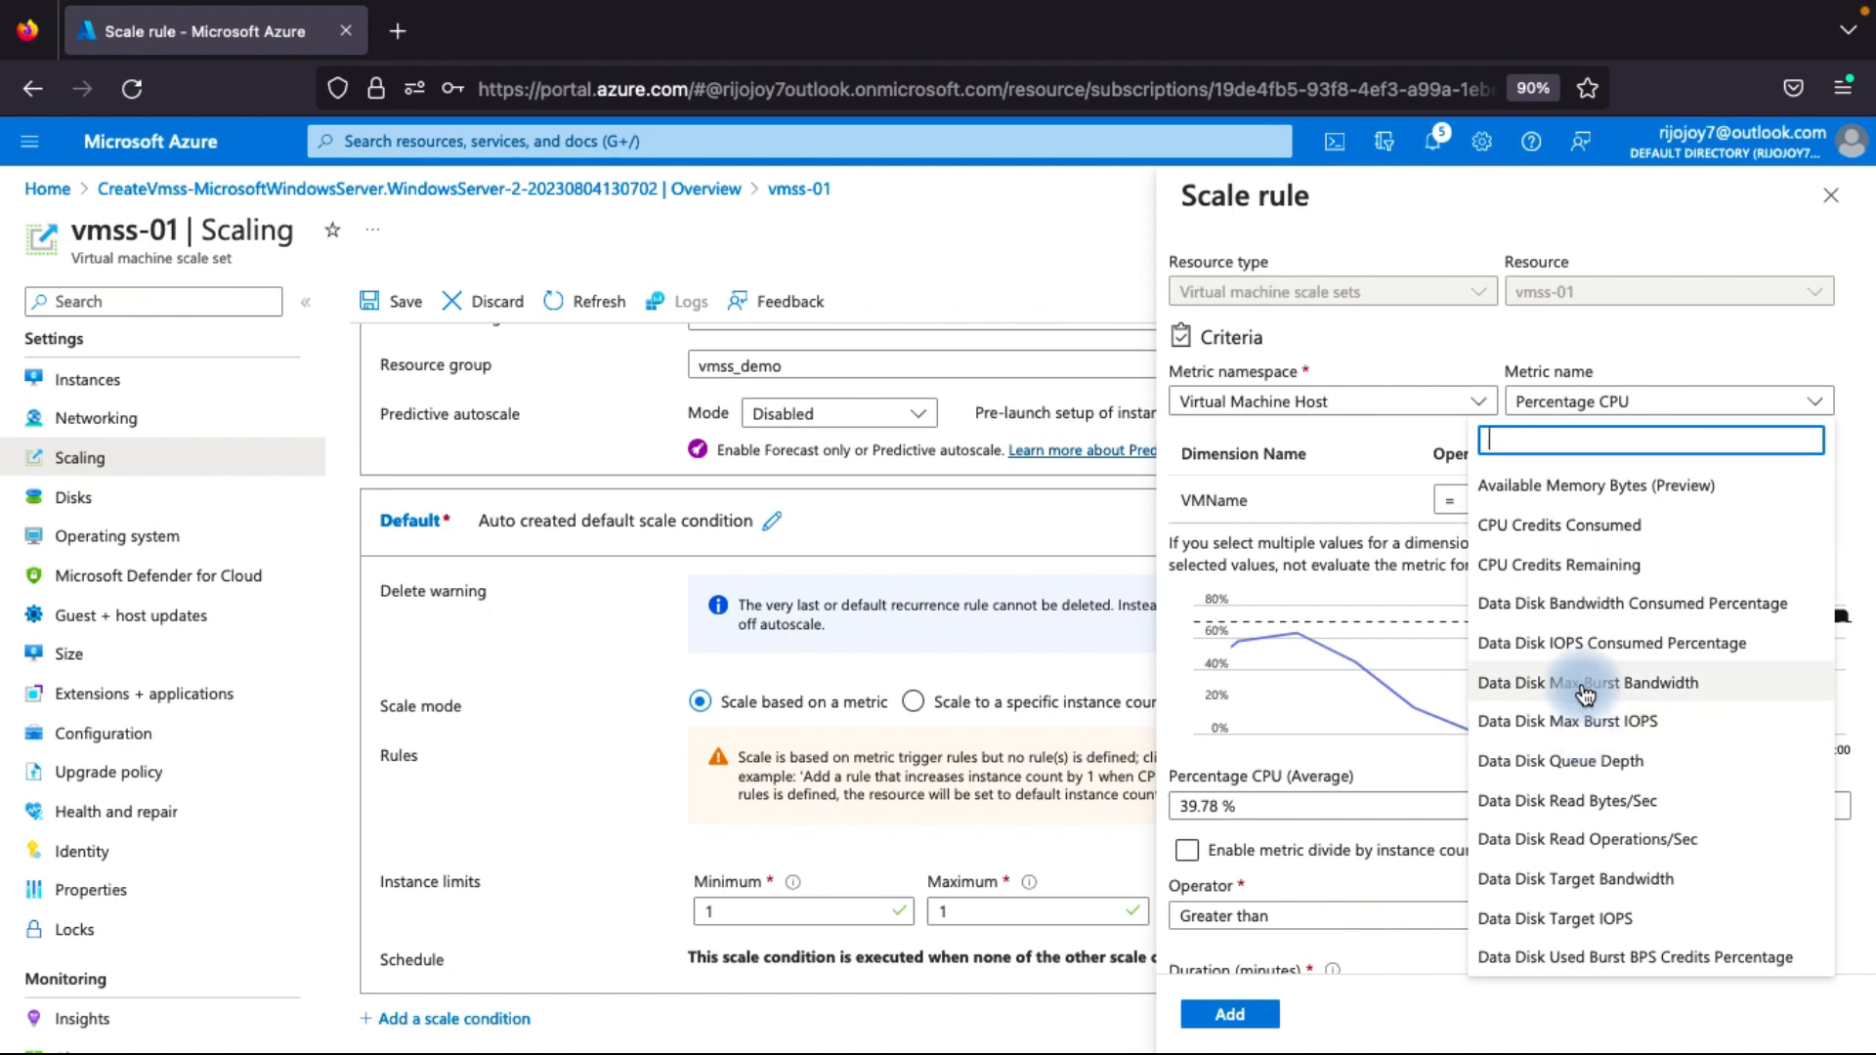
{"action": "left_click", "coordinate": [1656, 332]}
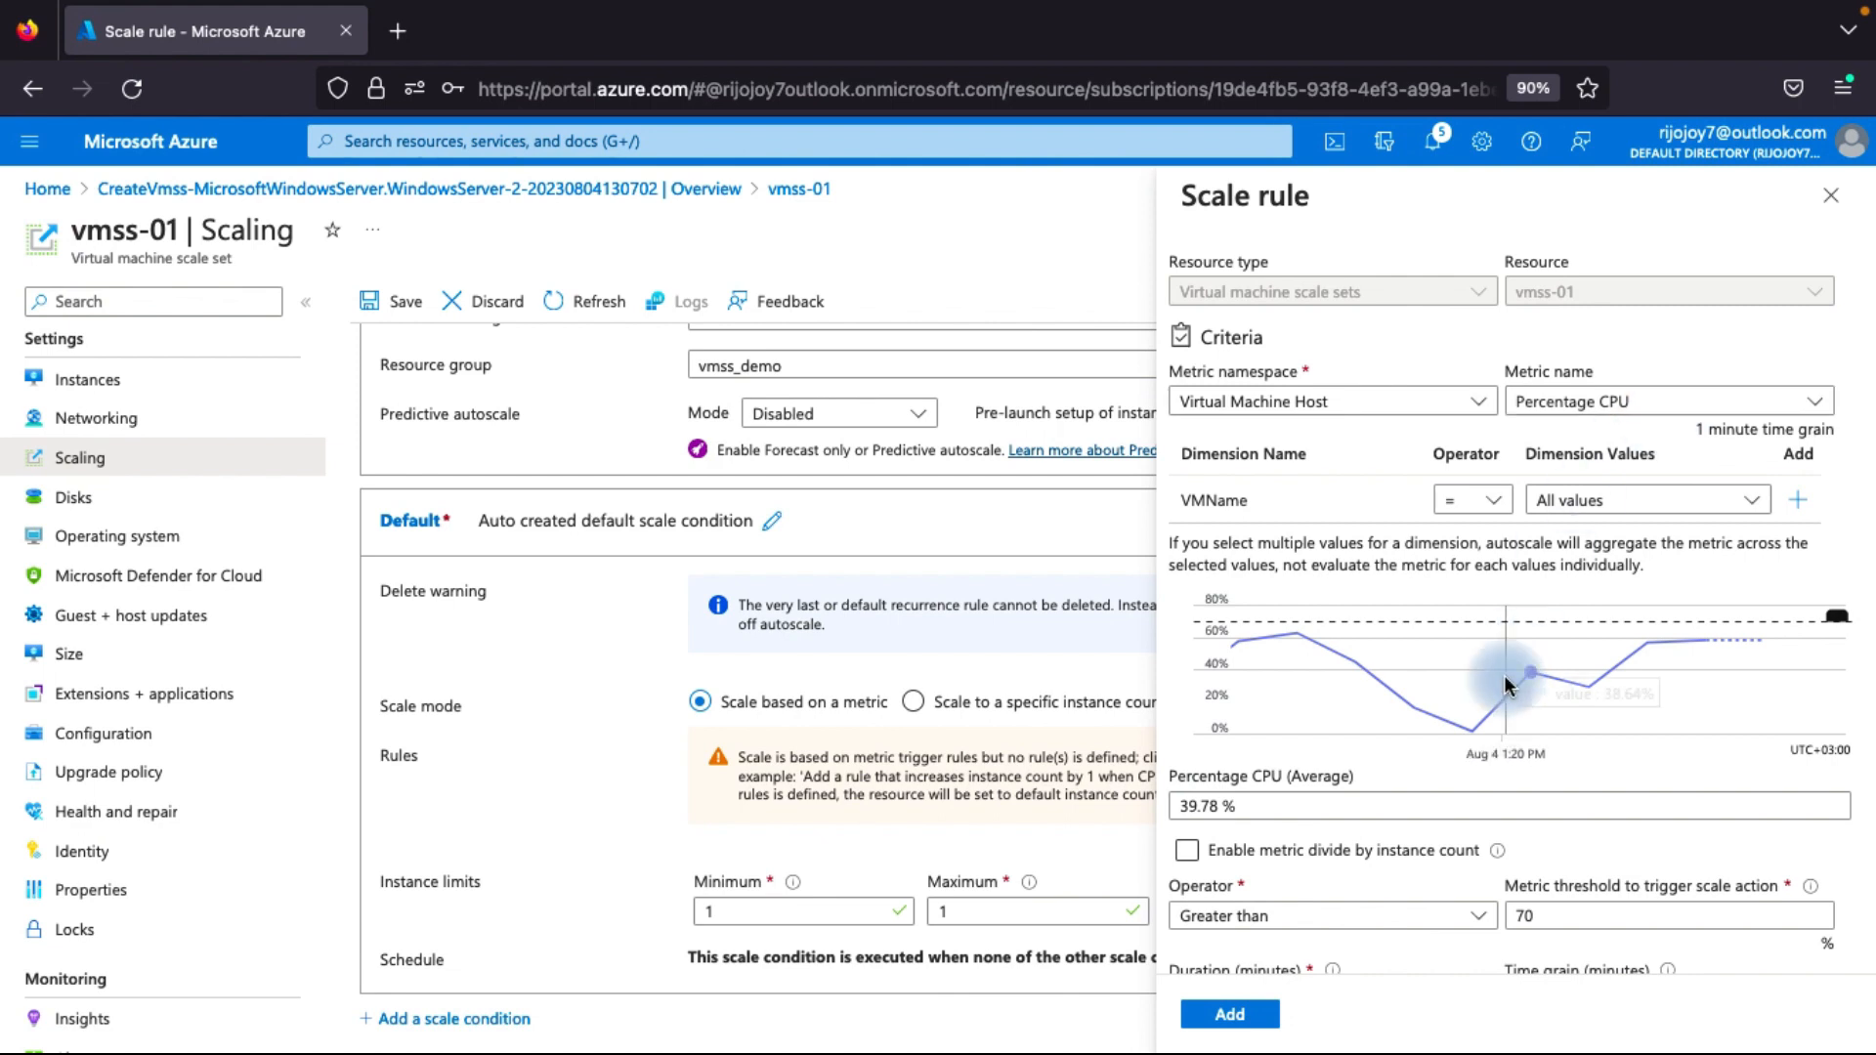
Set the rule's metric threshold to 75% and add it as a scale-out rule that increases the instance count by 1.
{"action": "scroll", "coordinate": [1496, 689], "scroll_direction": "down", "scroll_amount": 2}
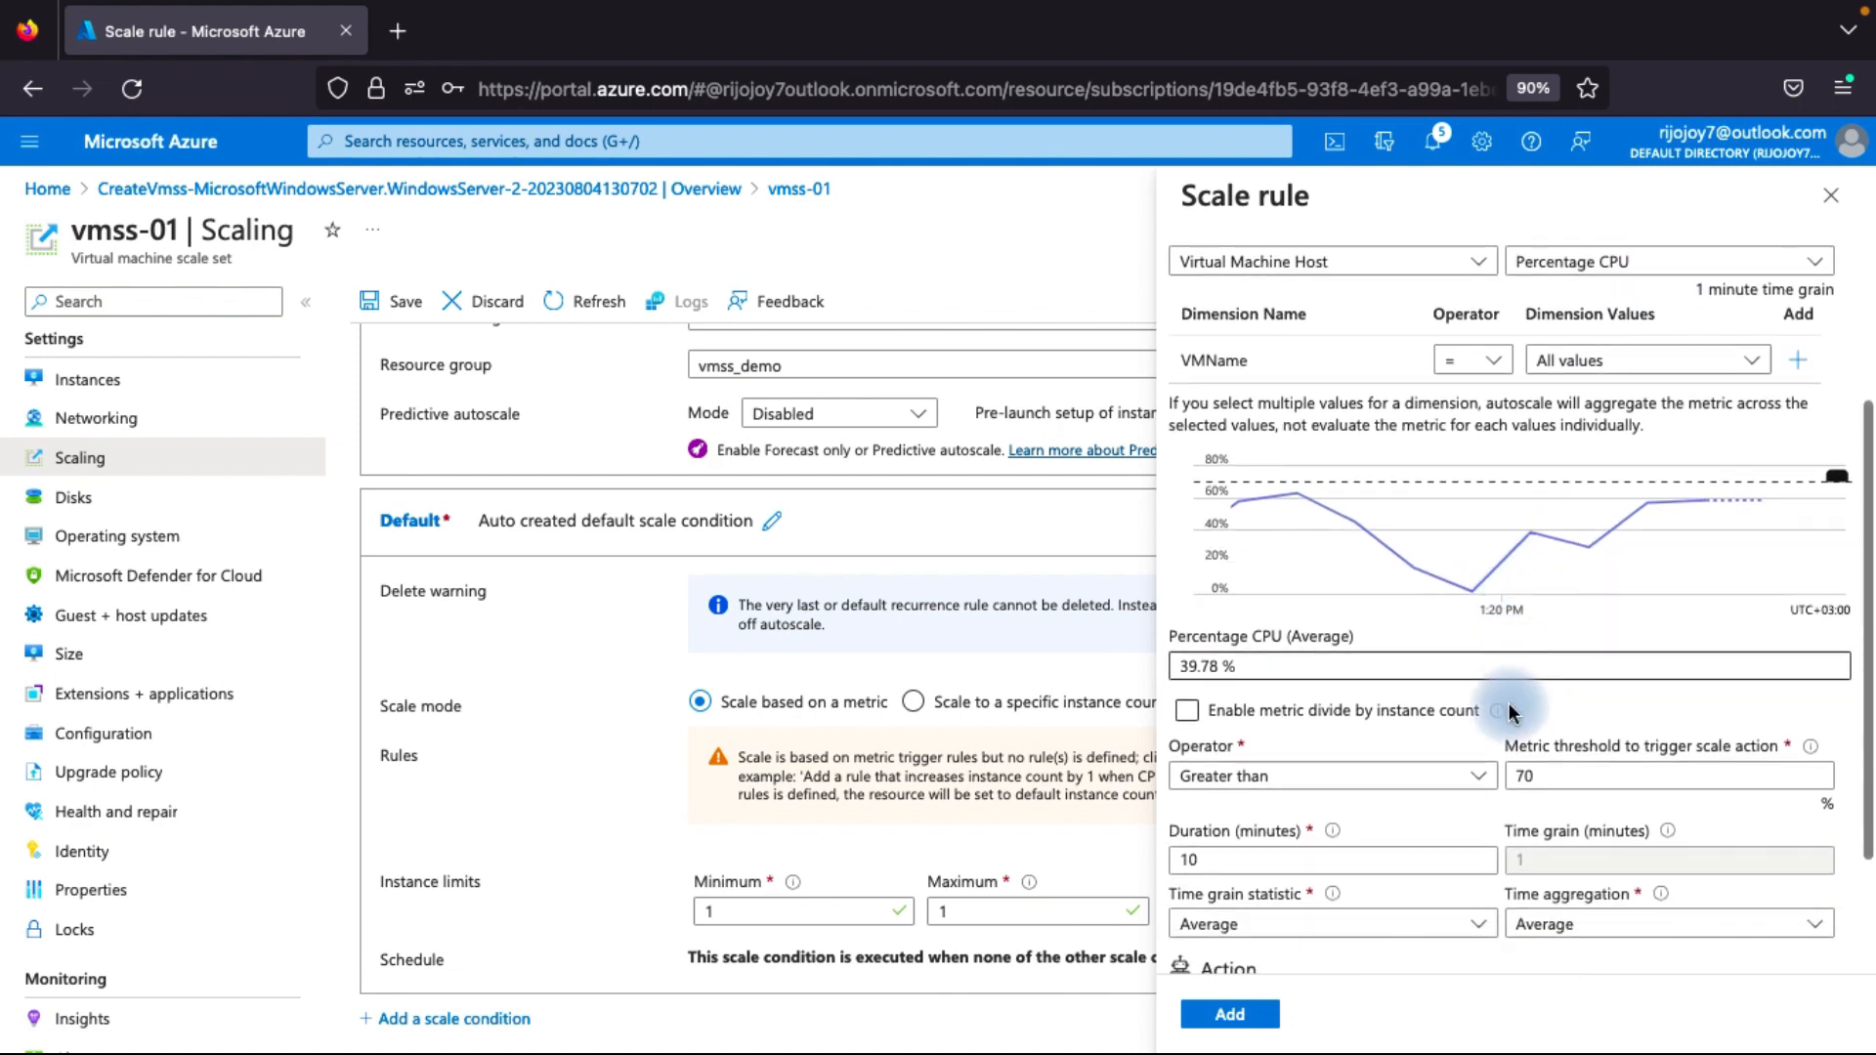
{"action": "scroll", "coordinate": [1534, 770], "scroll_direction": "down", "scroll_amount": 1}
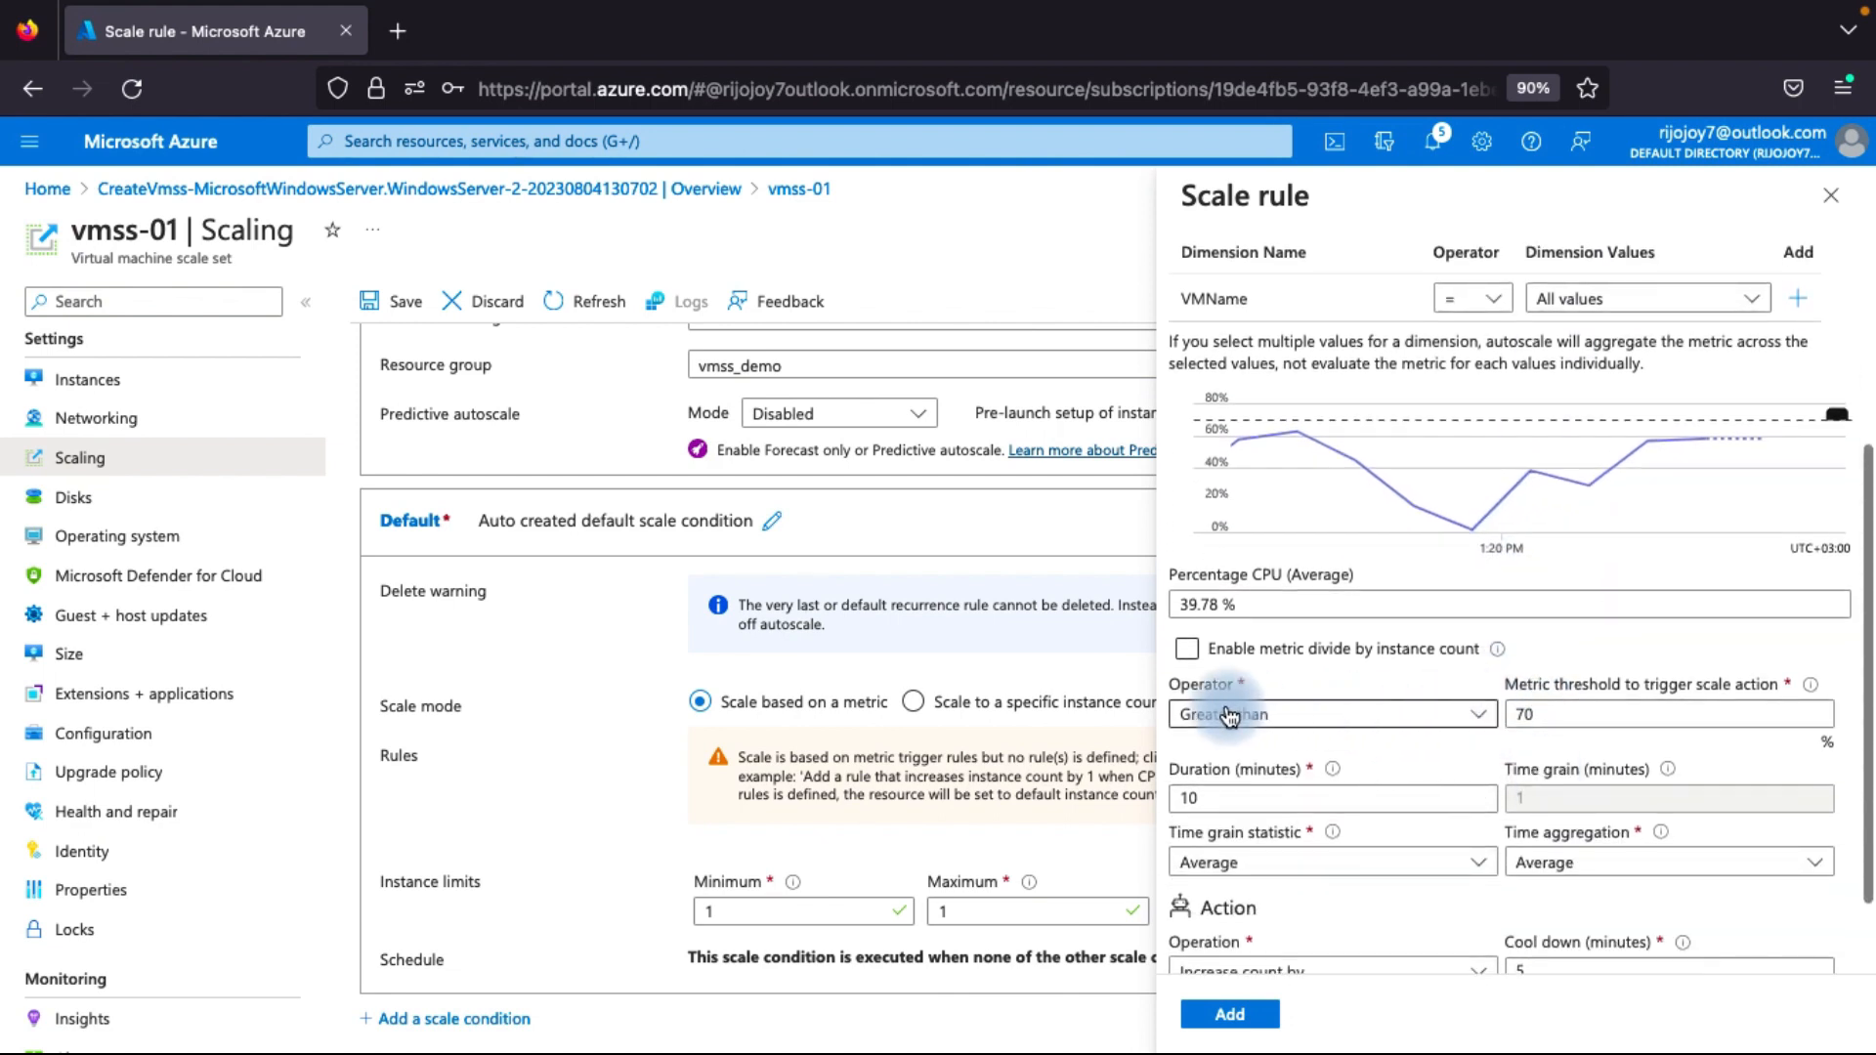
{"action": "left_click", "coordinate": [1535, 711]}
{"action": "key", "text": "BackSpace"}
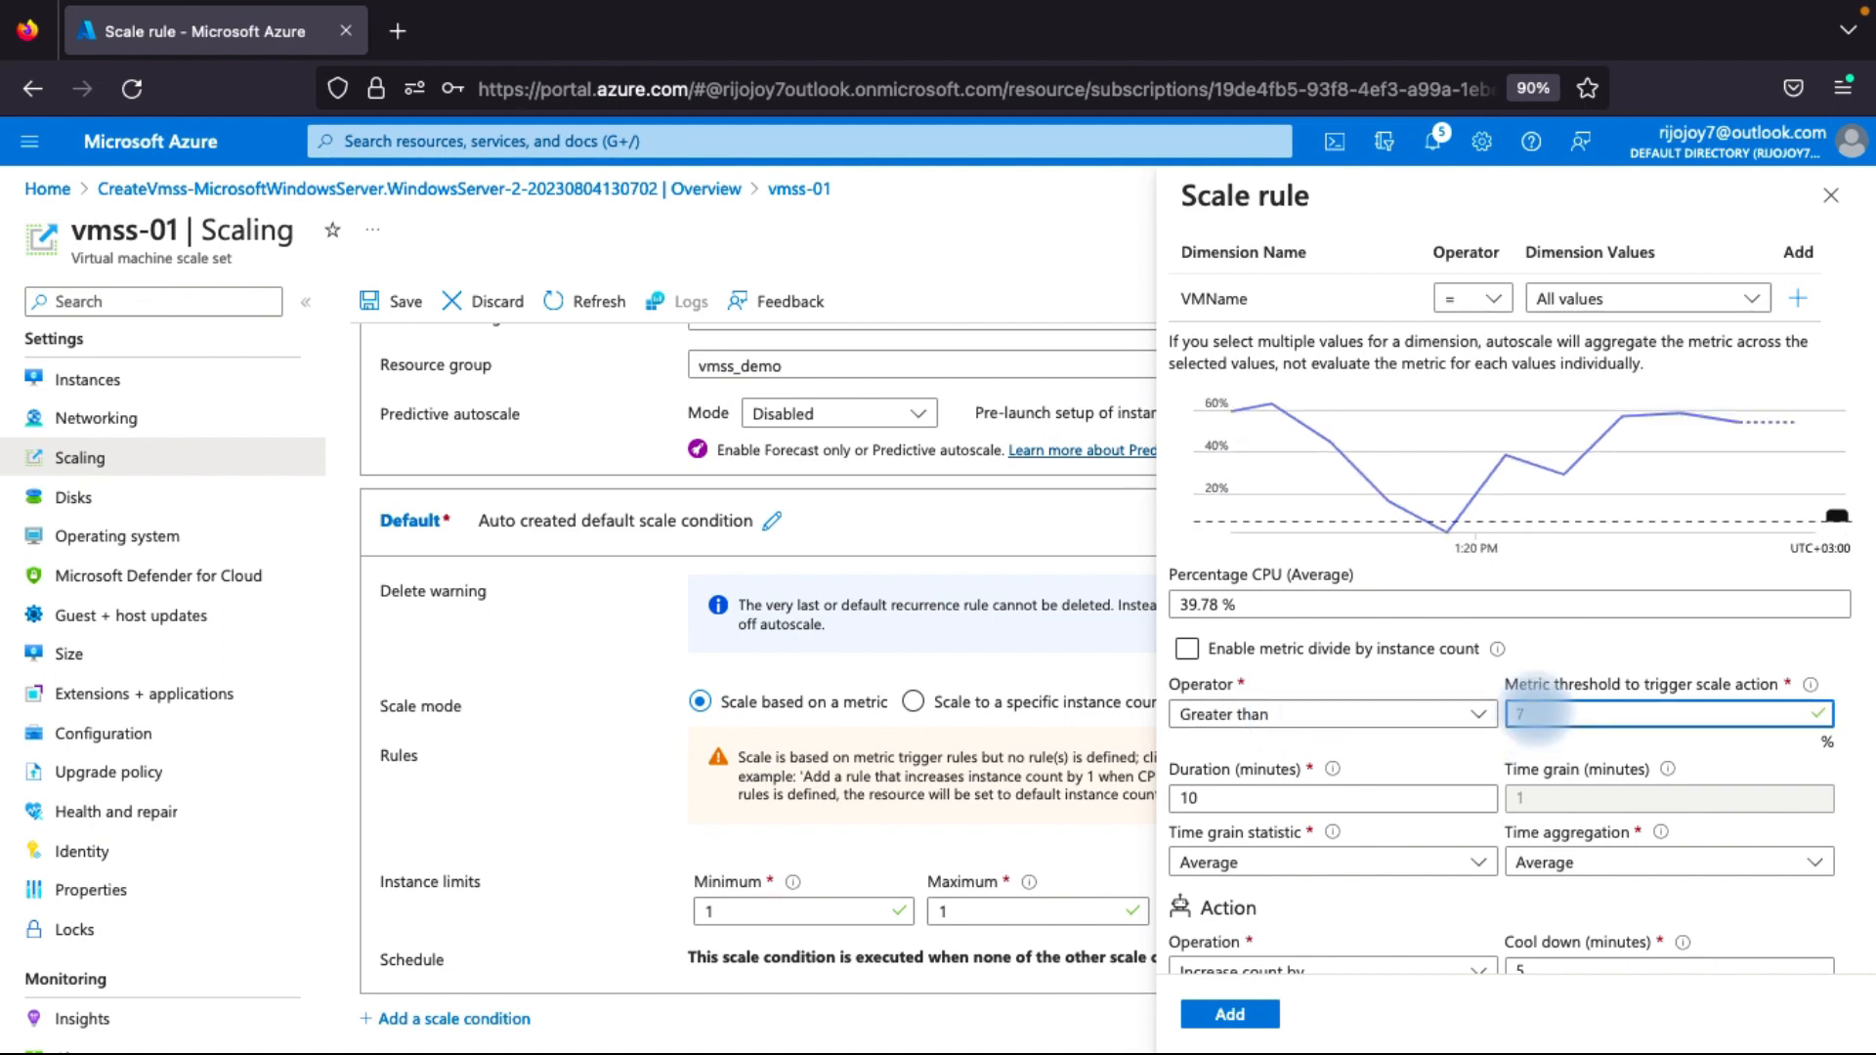
{"action": "type", "text": "5"}
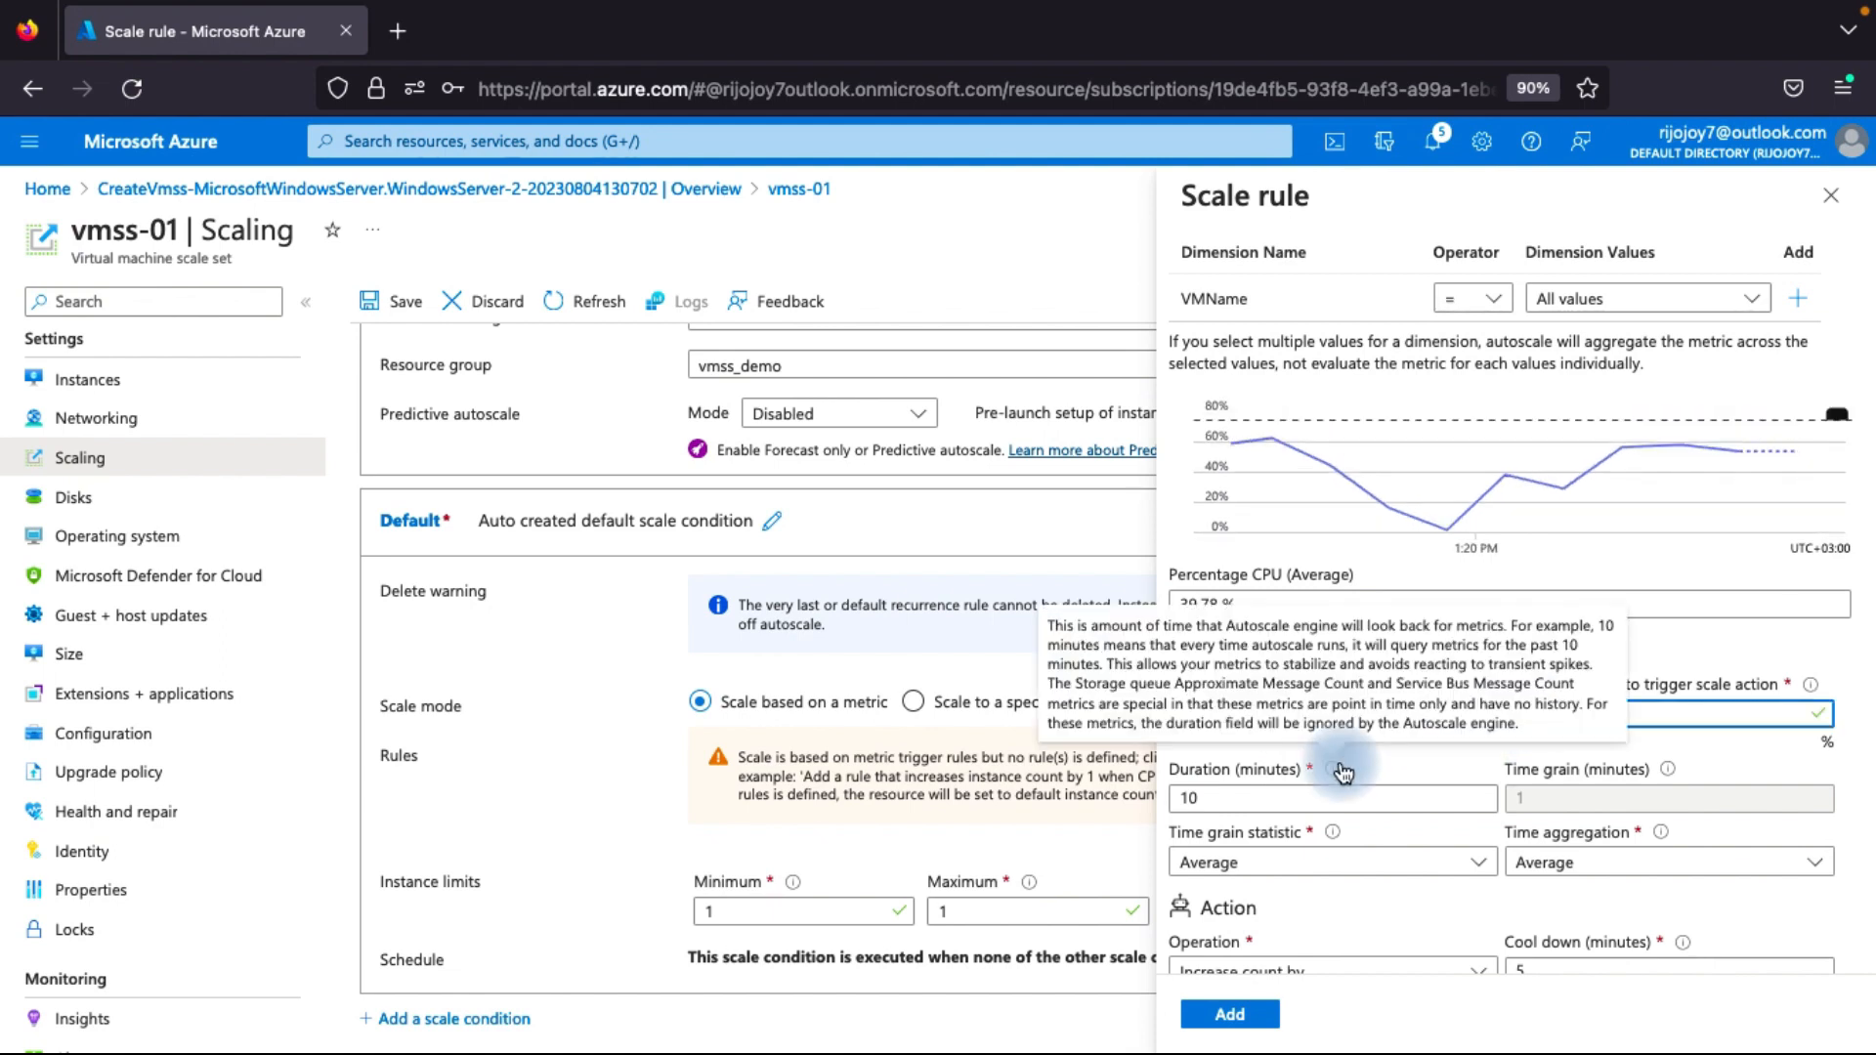
{"action": "scroll", "coordinate": [1436, 788], "scroll_direction": "down", "scroll_amount": 2}
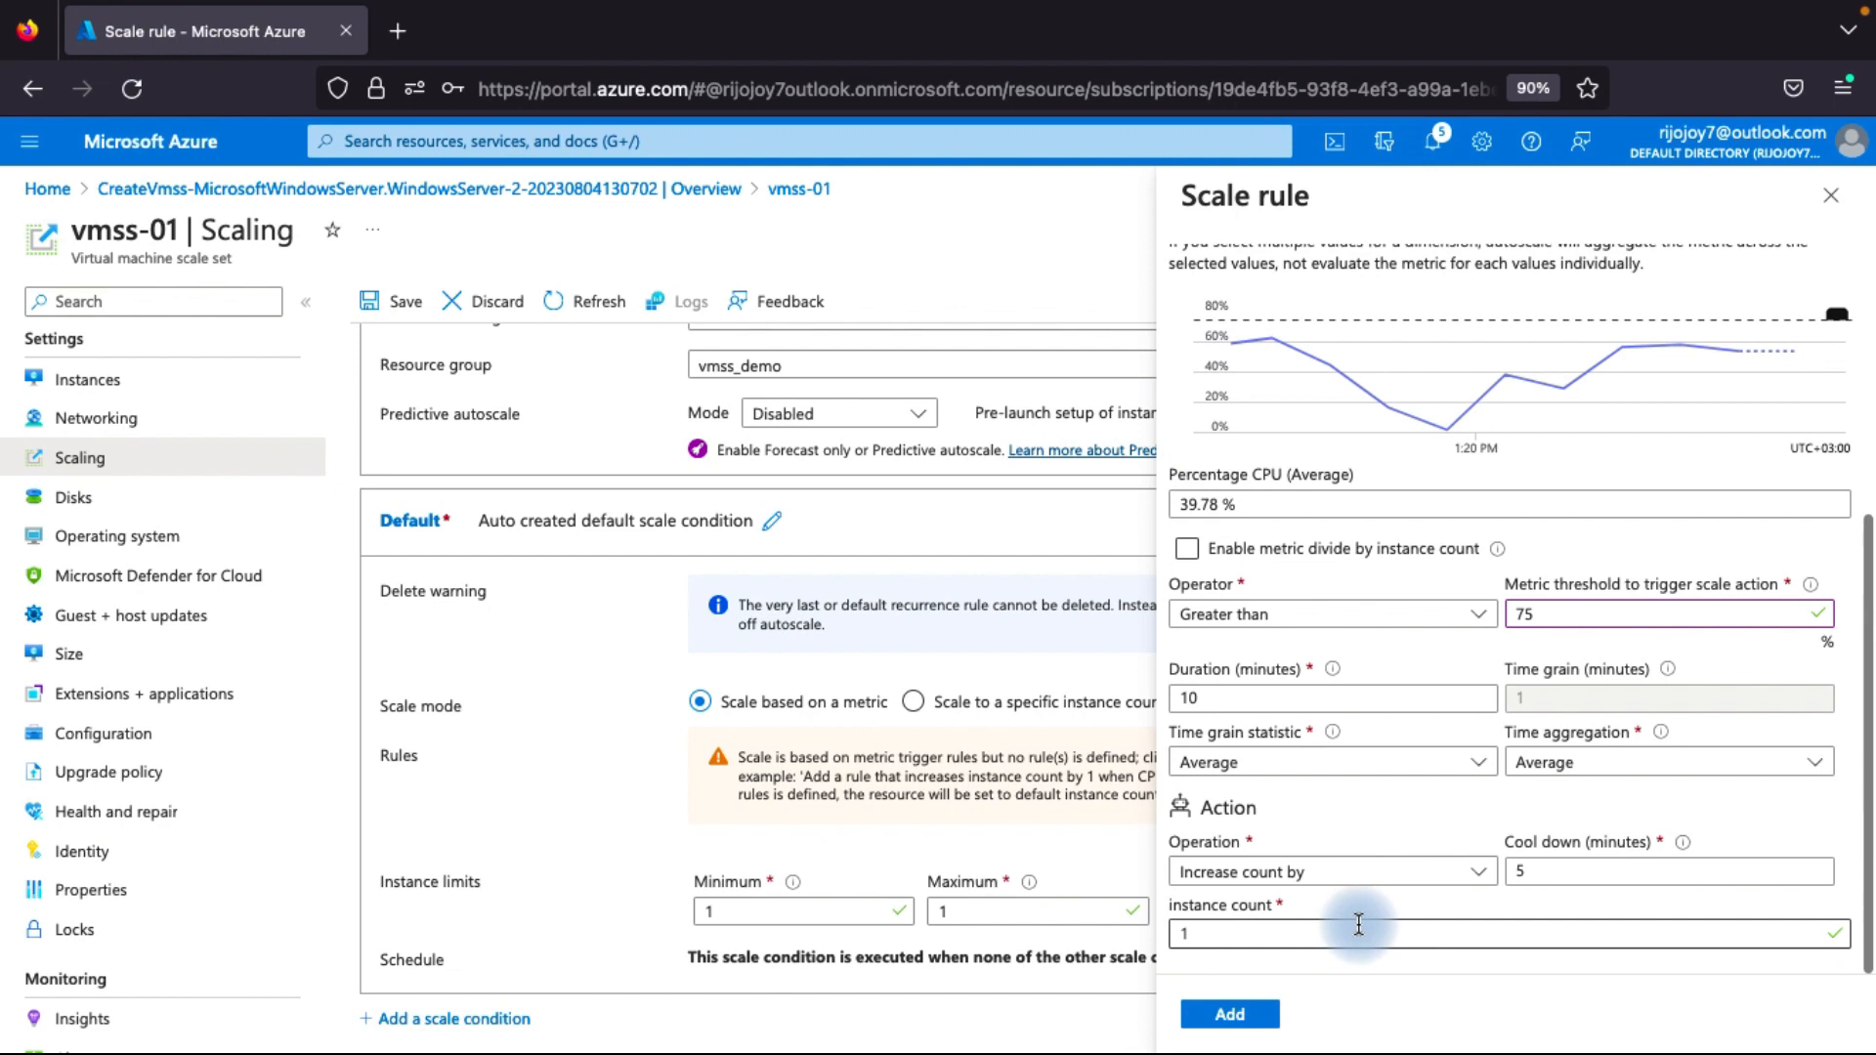
{"action": "scroll", "coordinate": [1341, 802], "scroll_direction": "up", "scroll_amount": 1}
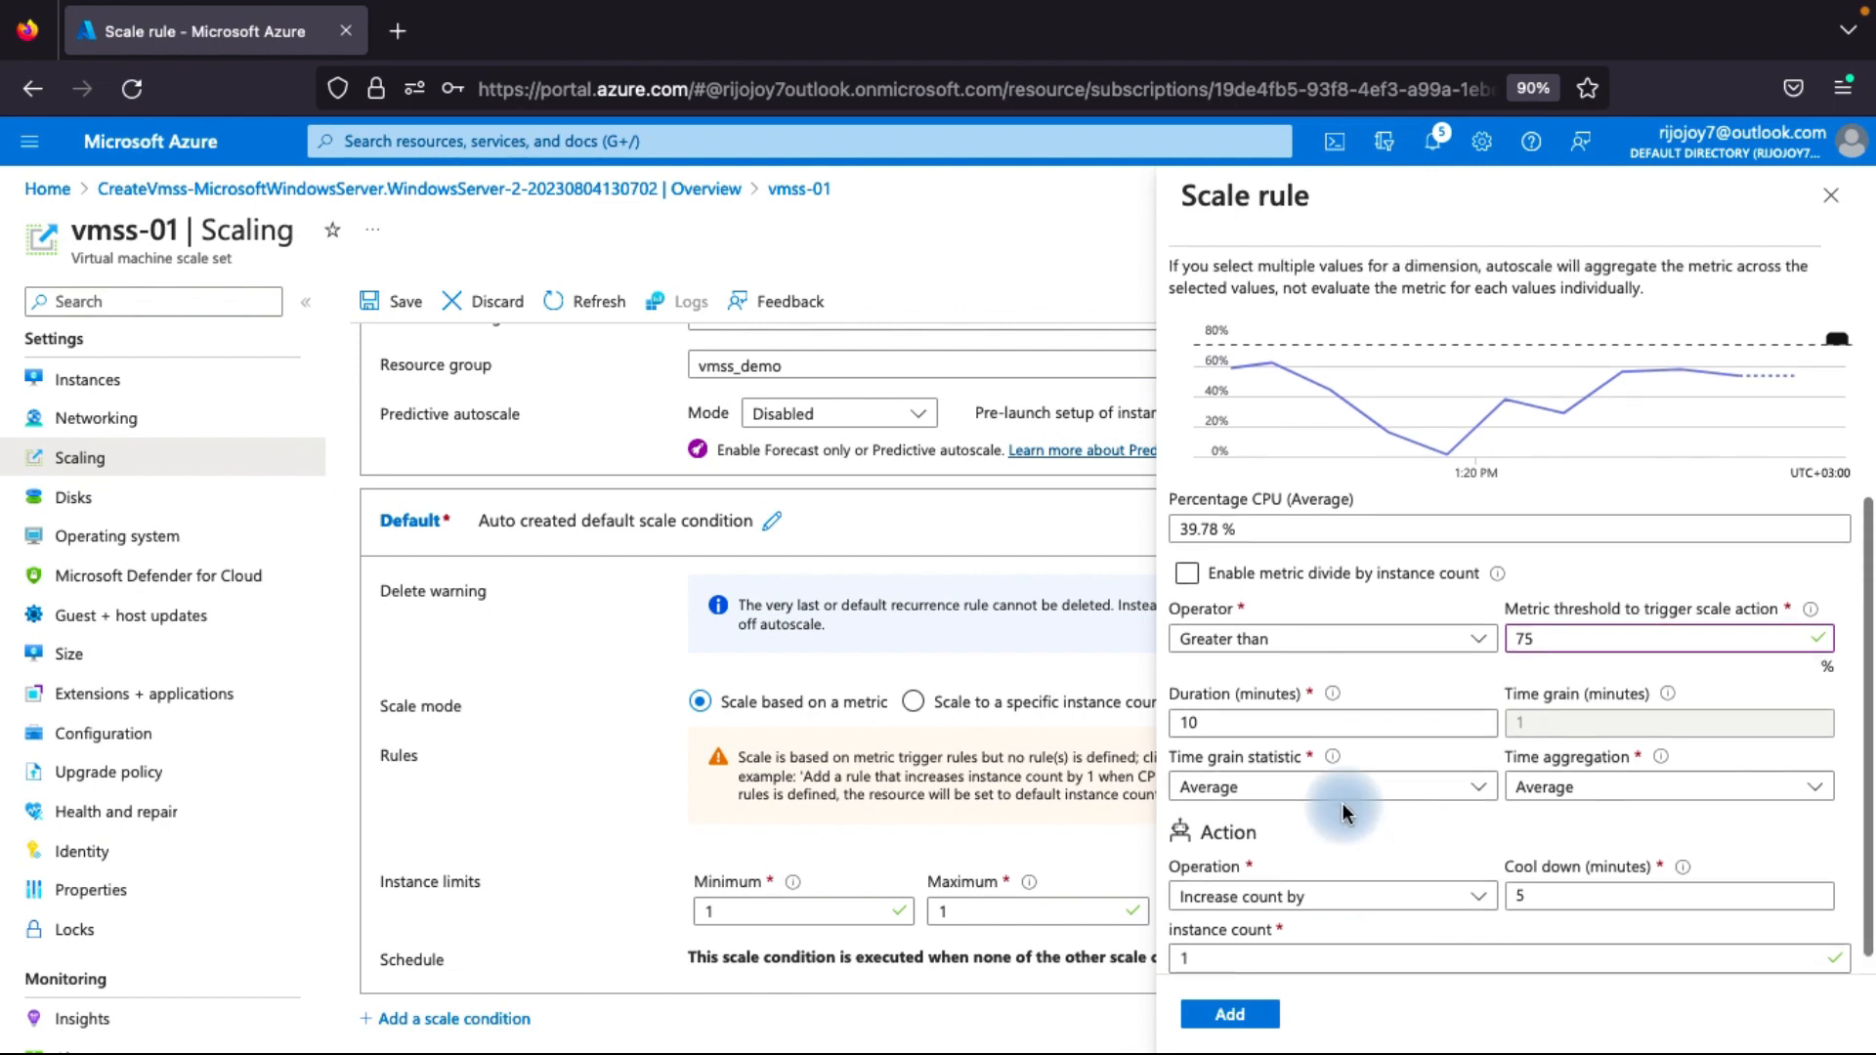
{"action": "scroll", "coordinate": [1340, 802], "scroll_direction": "down", "scroll_amount": 1}
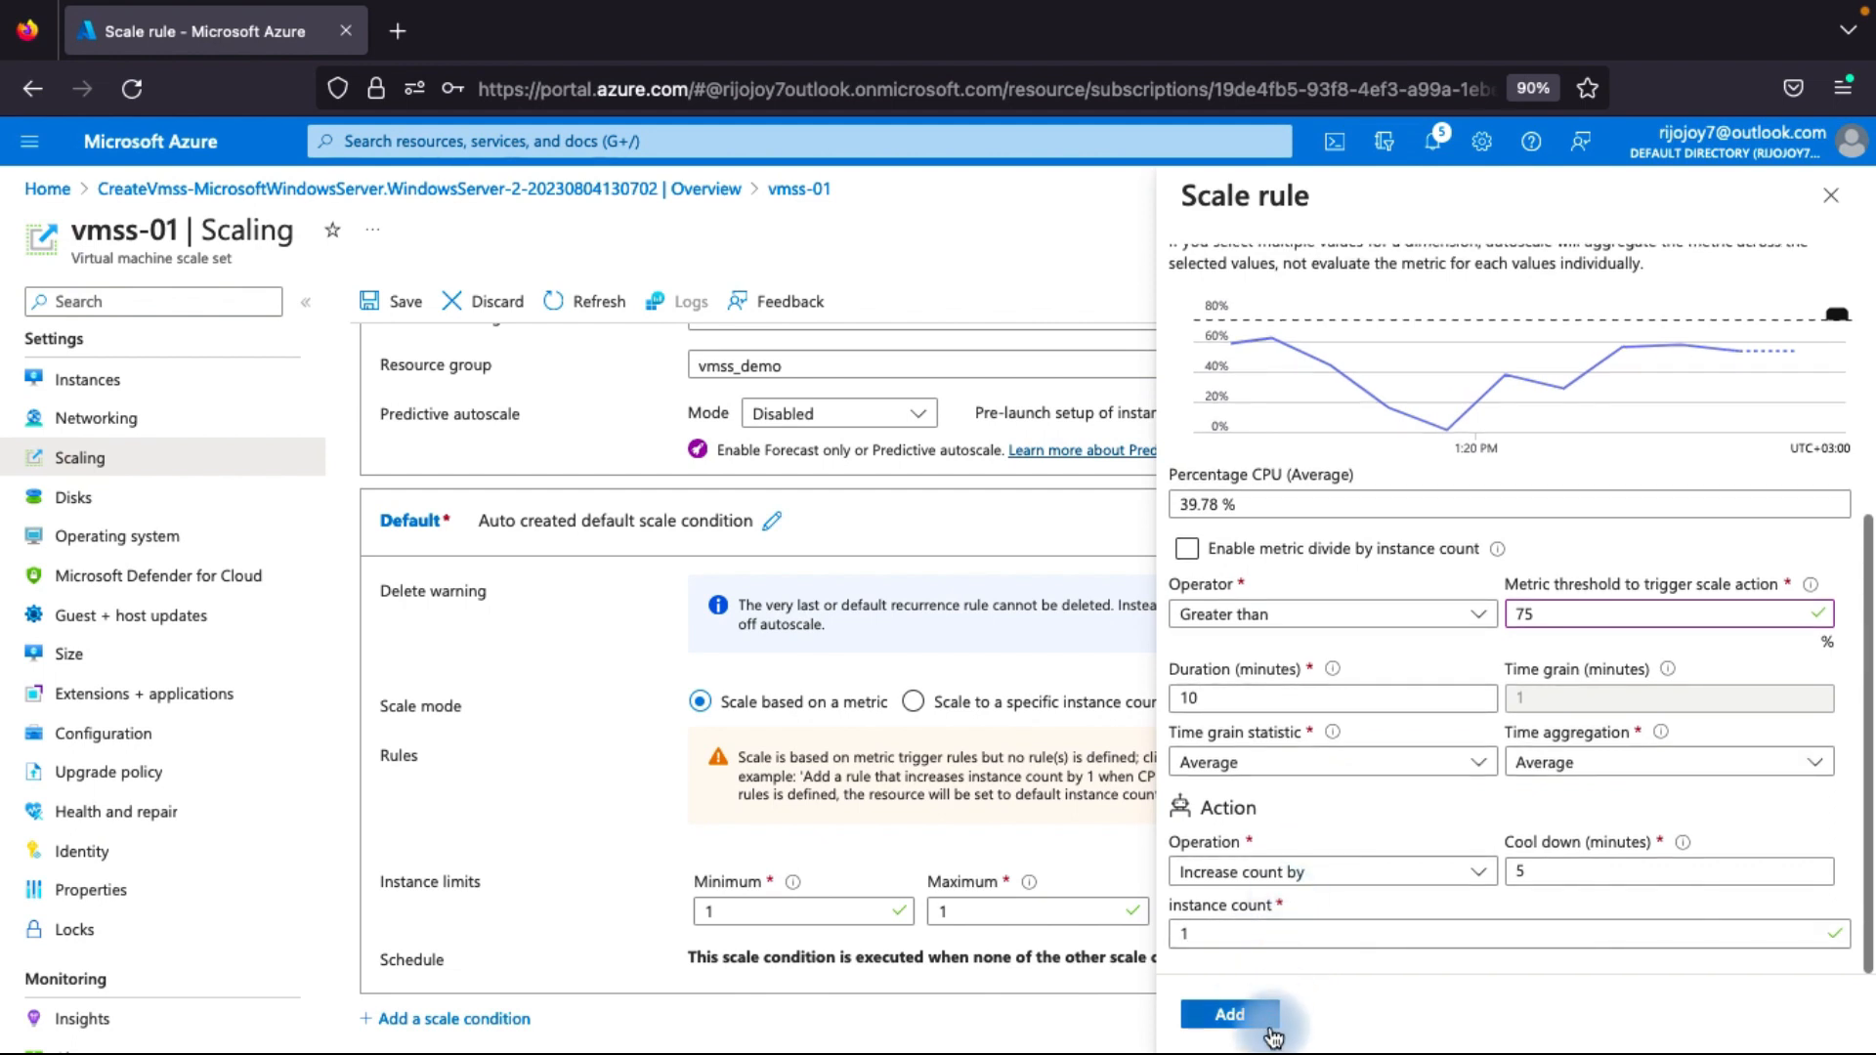
{"action": "left_click", "coordinate": [1230, 1014]}
Start a second rule for the default scale condition, with Percentage CPU compared as Less than a metric threshold of 35%.
{"action": "scroll", "coordinate": [1075, 859], "scroll_direction": "down", "scroll_amount": 1}
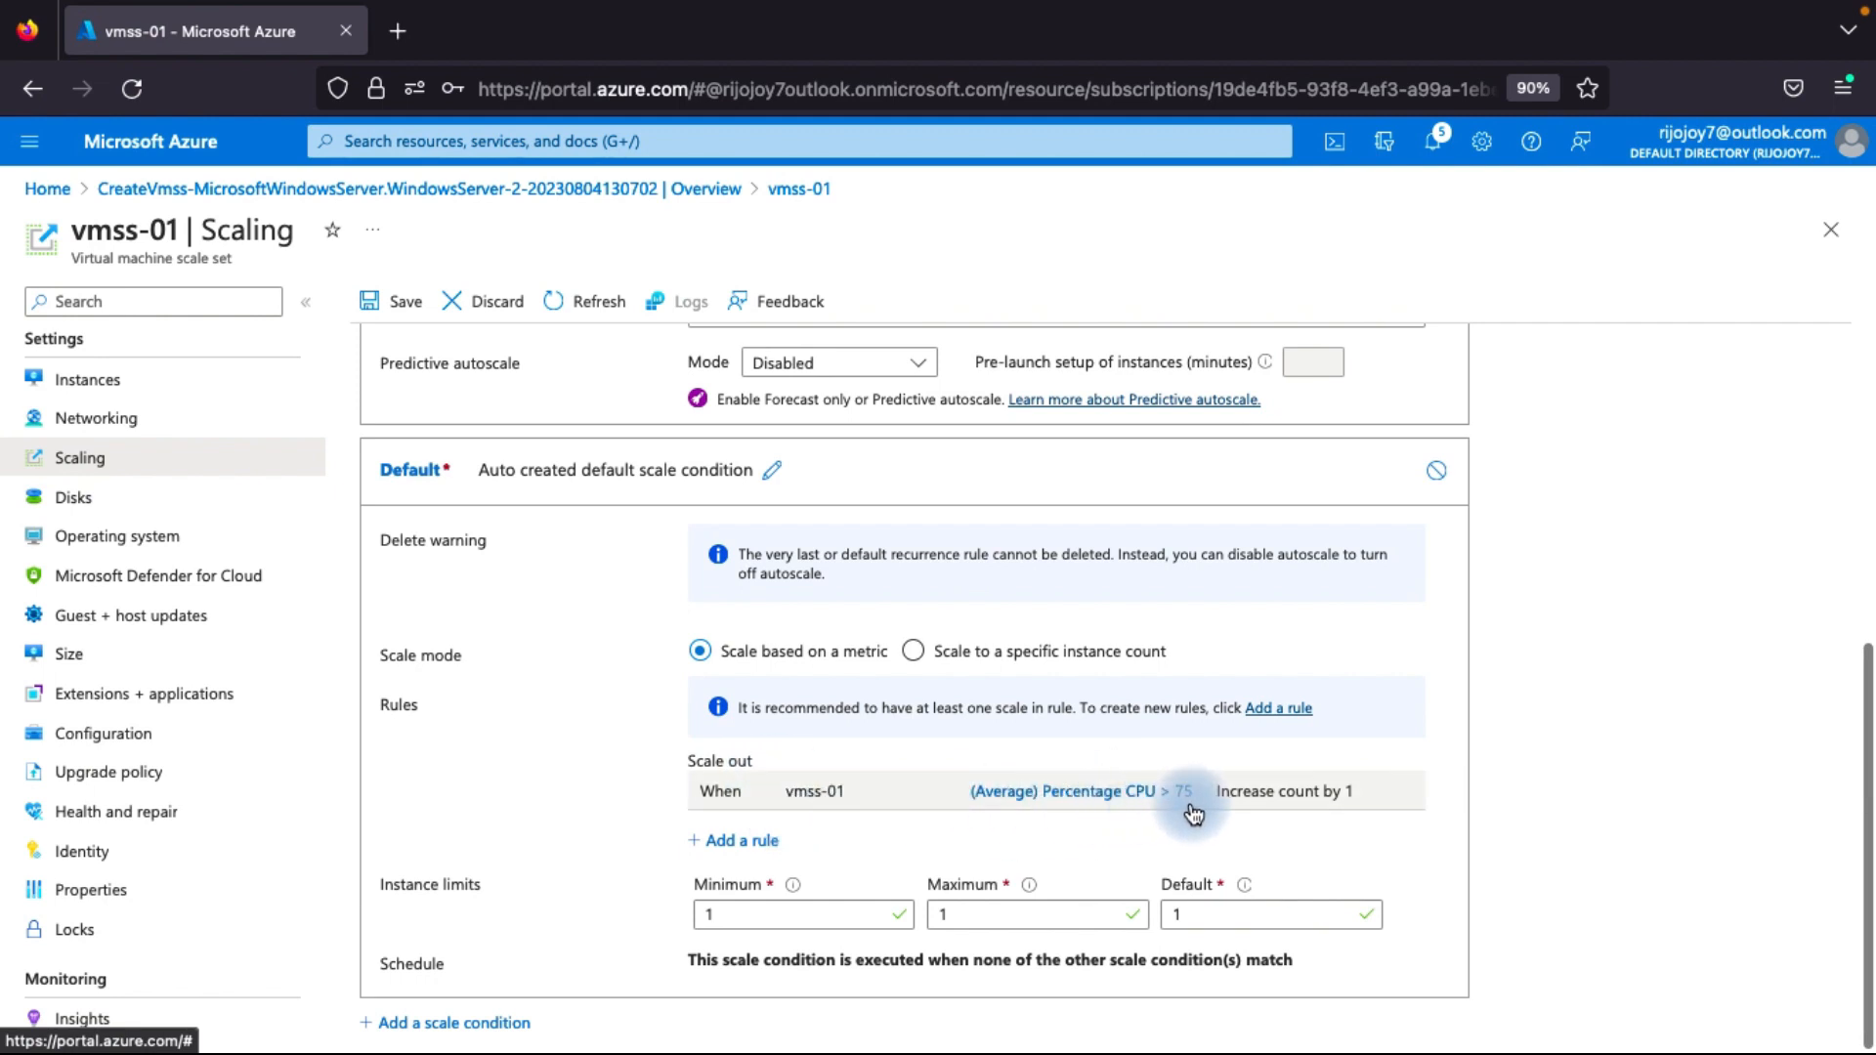
{"action": "left_click", "coordinate": [740, 842]}
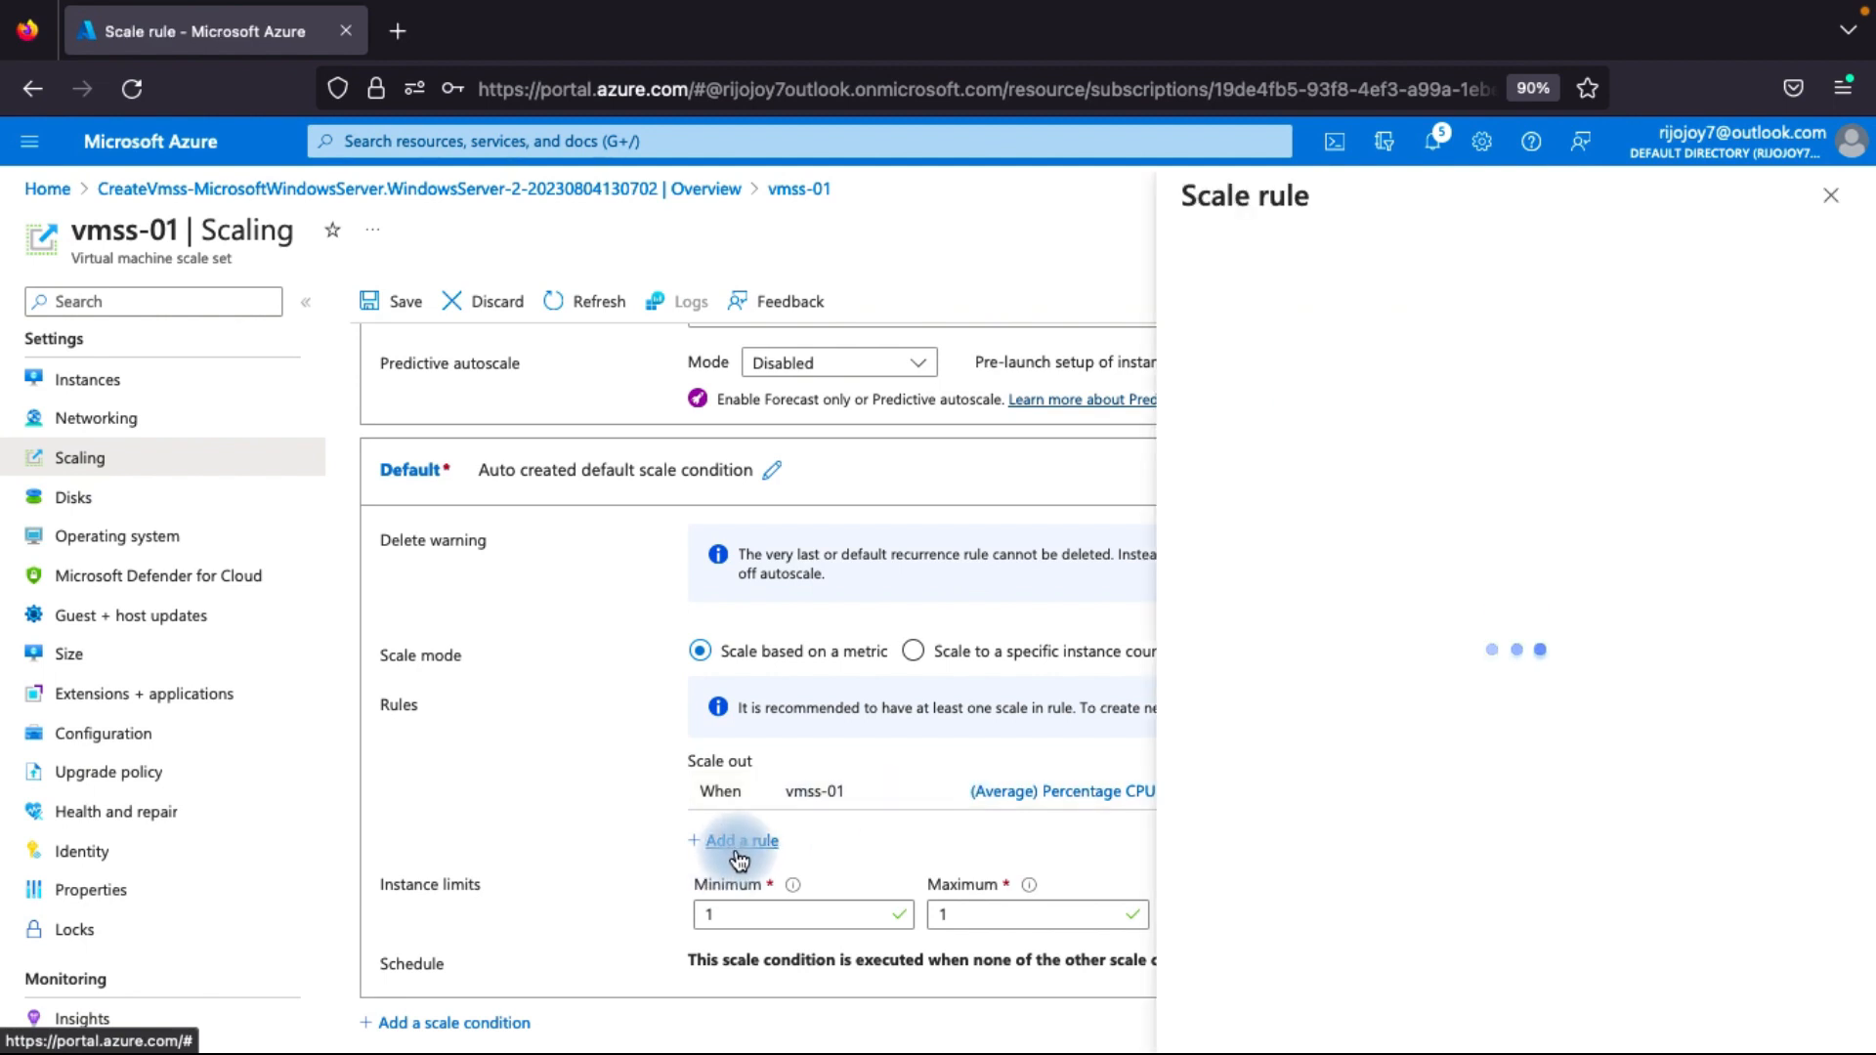
{"action": "scroll", "coordinate": [1279, 349], "scroll_direction": "down", "scroll_amount": 3}
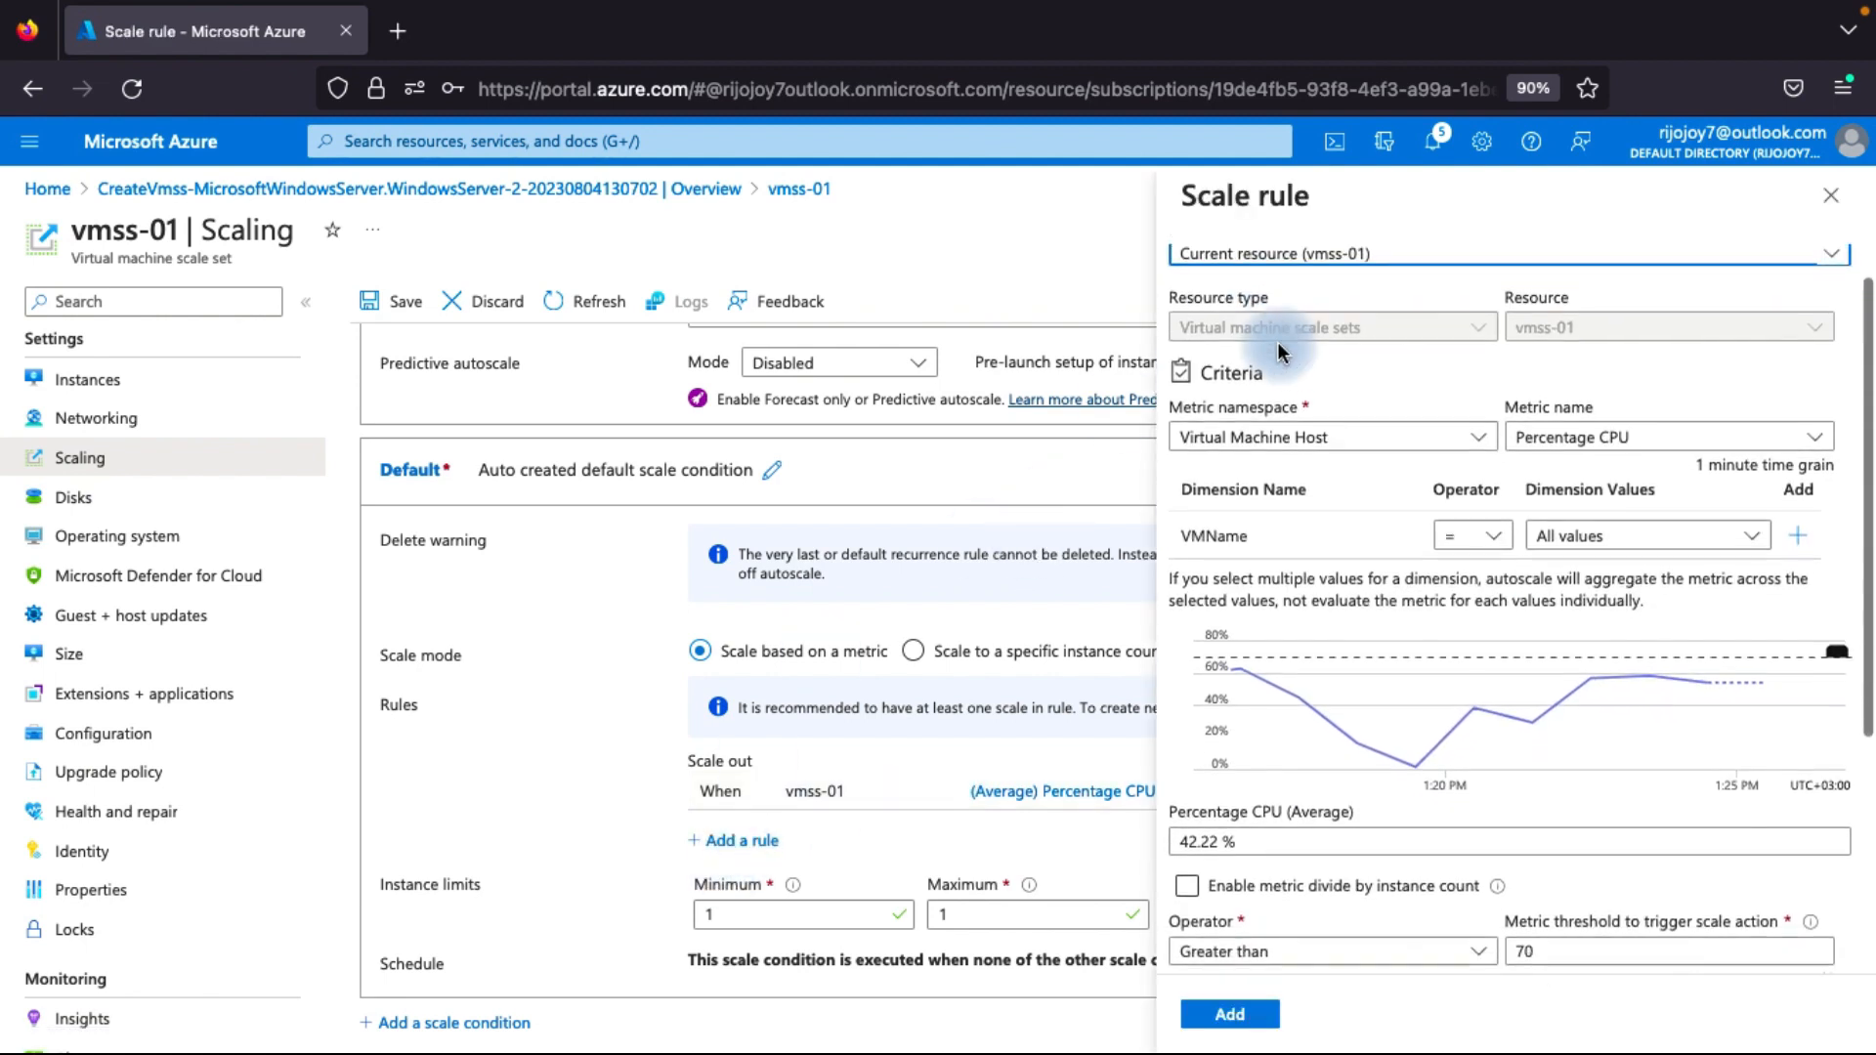
{"action": "scroll", "coordinate": [1276, 342], "scroll_direction": "down", "scroll_amount": 5}
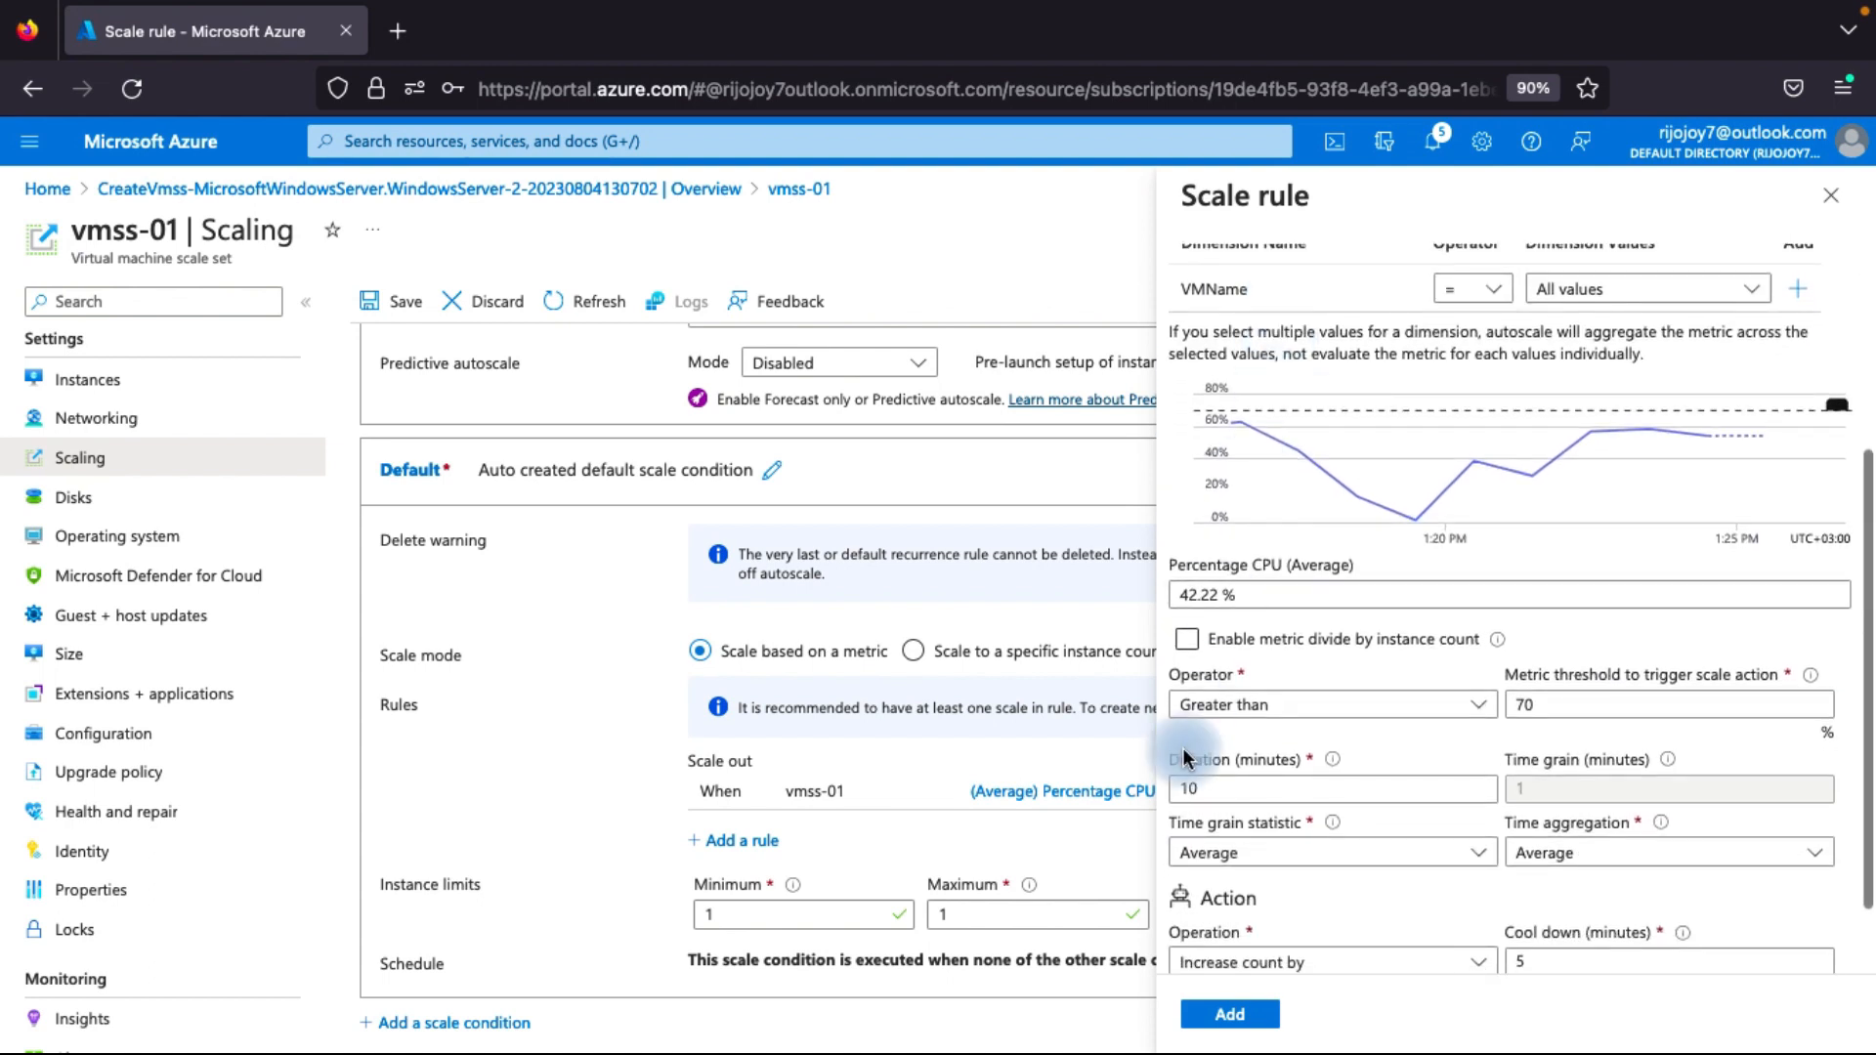
{"action": "scroll", "coordinate": [1474, 518], "scroll_direction": "up", "scroll_amount": 2}
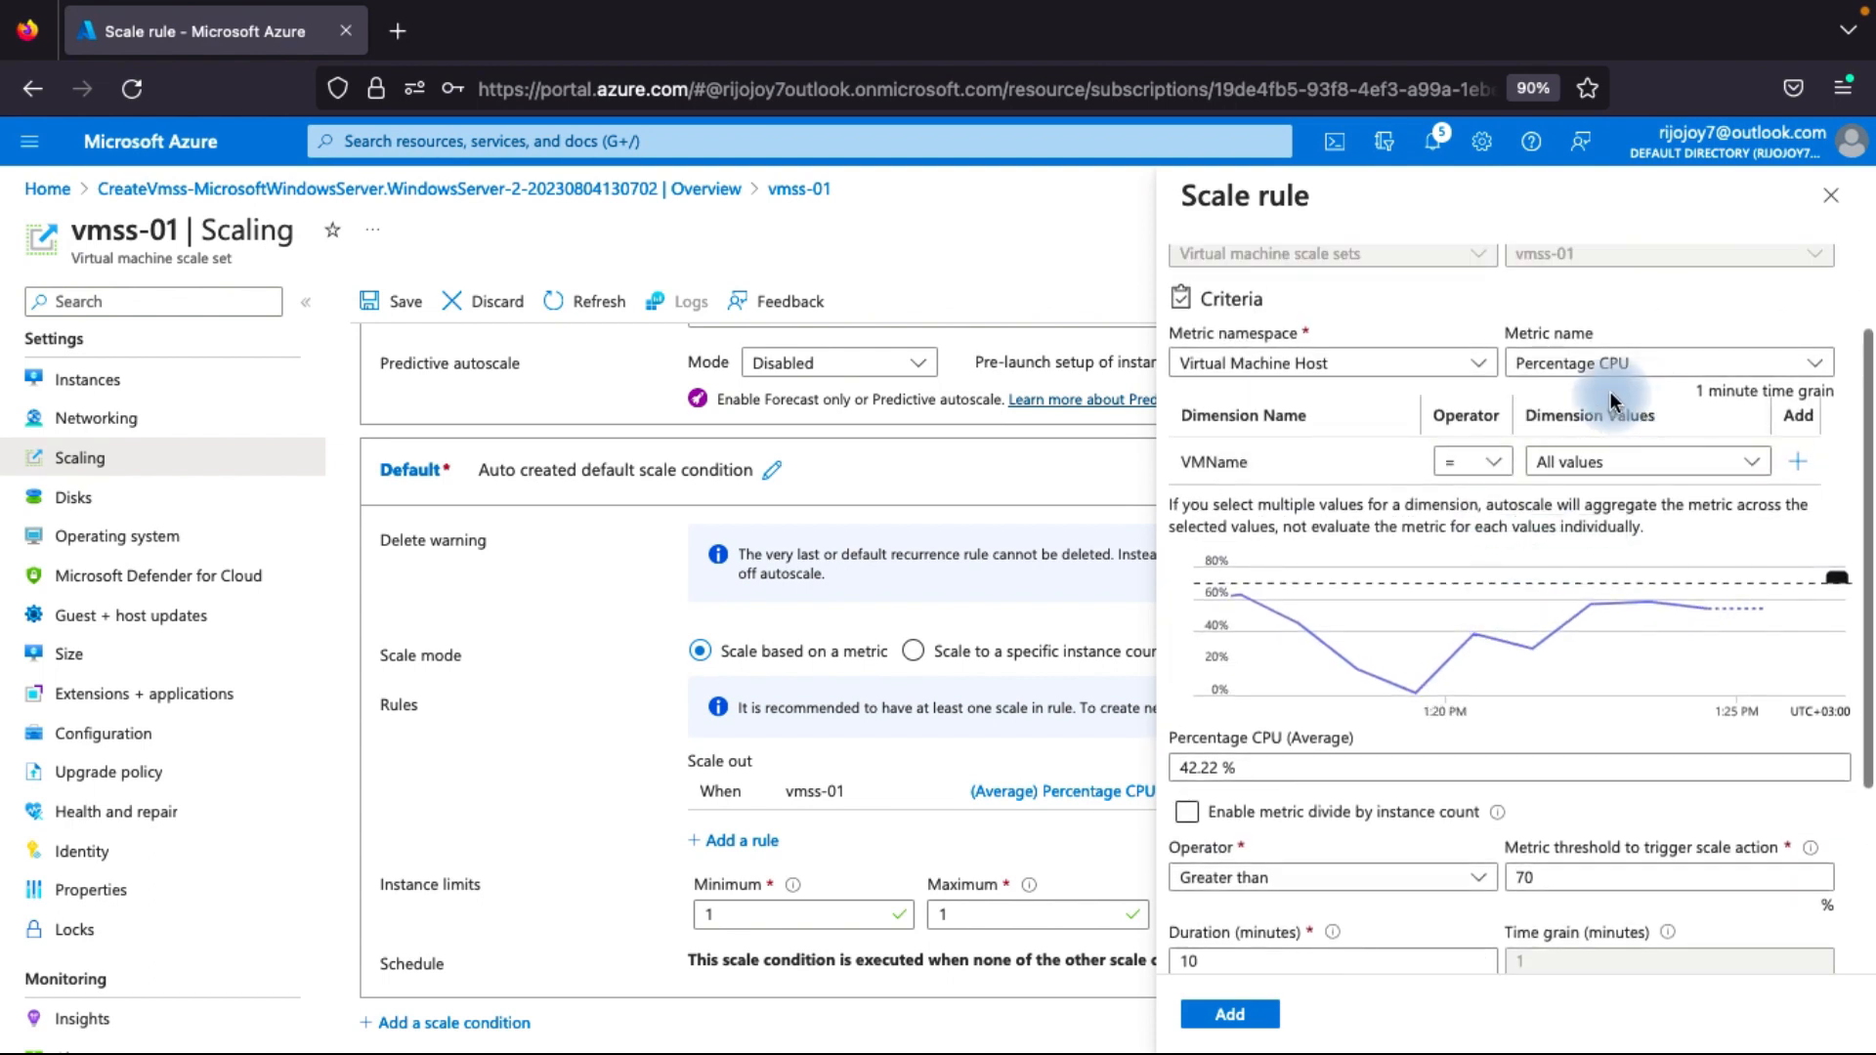
{"action": "scroll", "coordinate": [1264, 835], "scroll_direction": "down", "scroll_amount": 3}
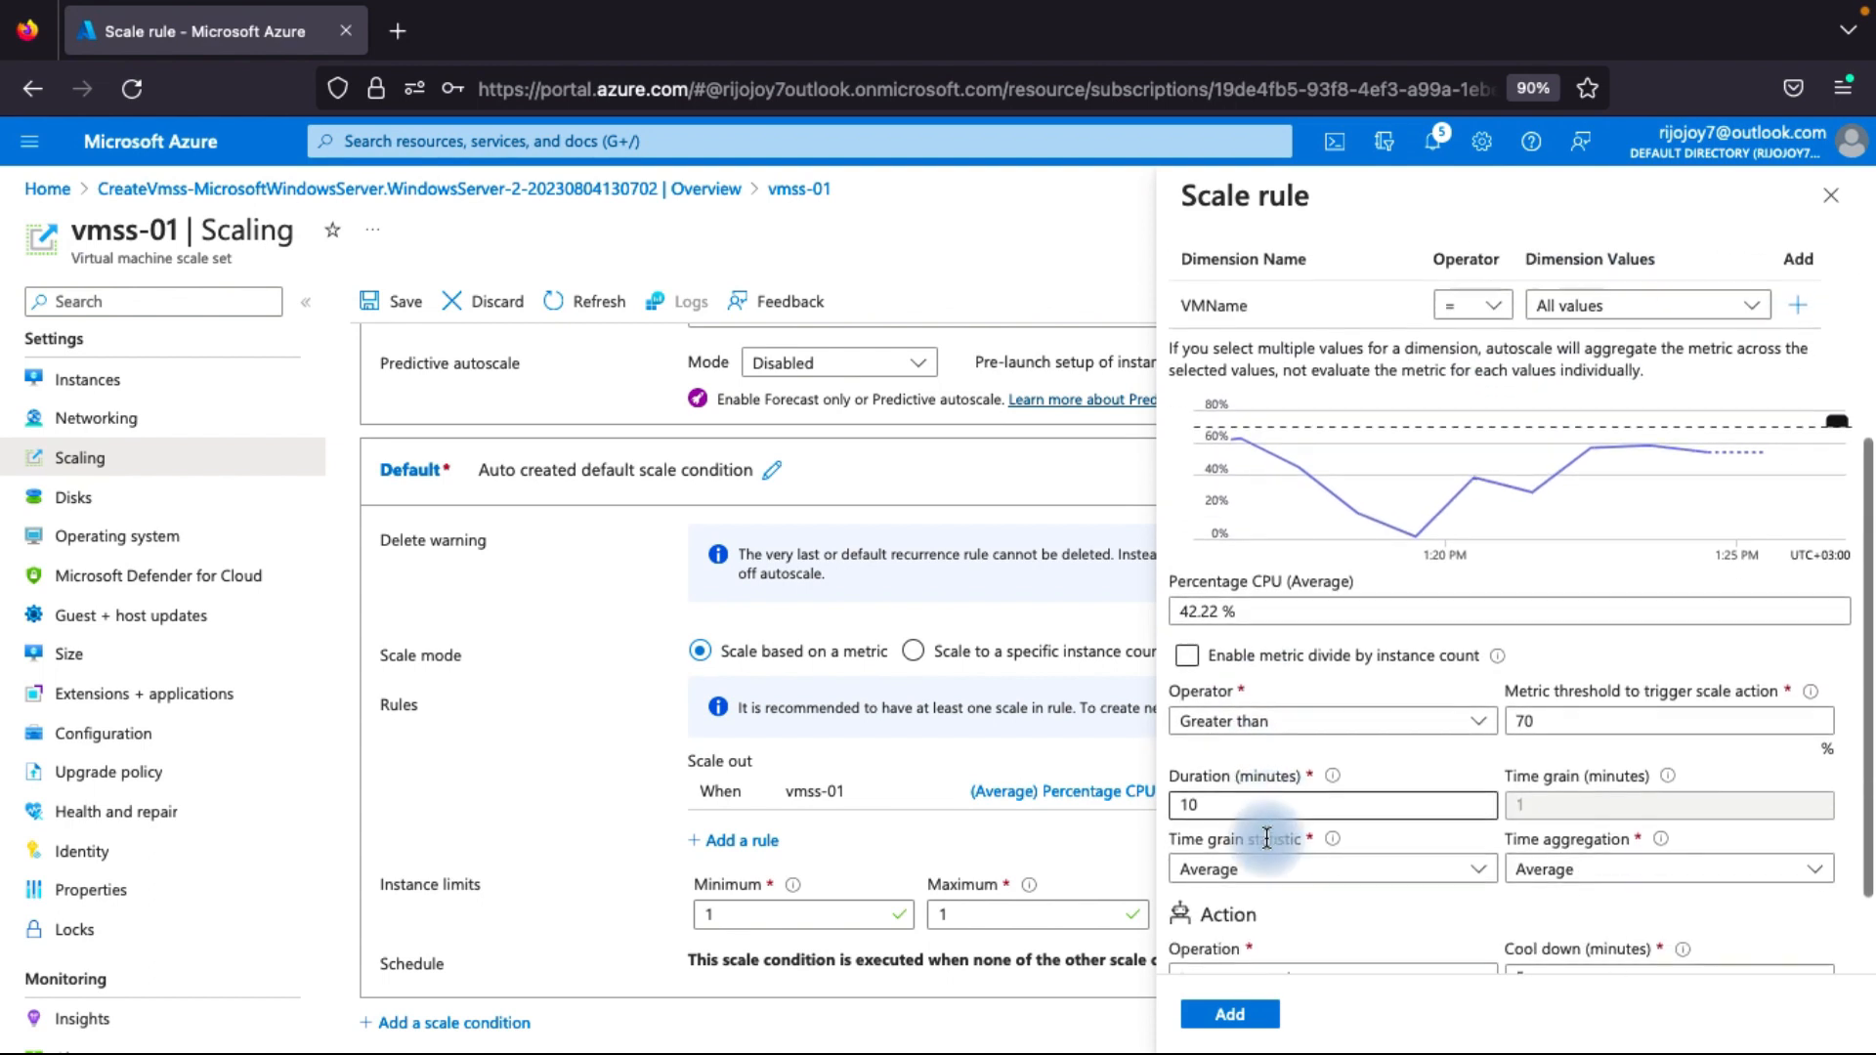
{"action": "left_click", "coordinate": [1280, 734]}
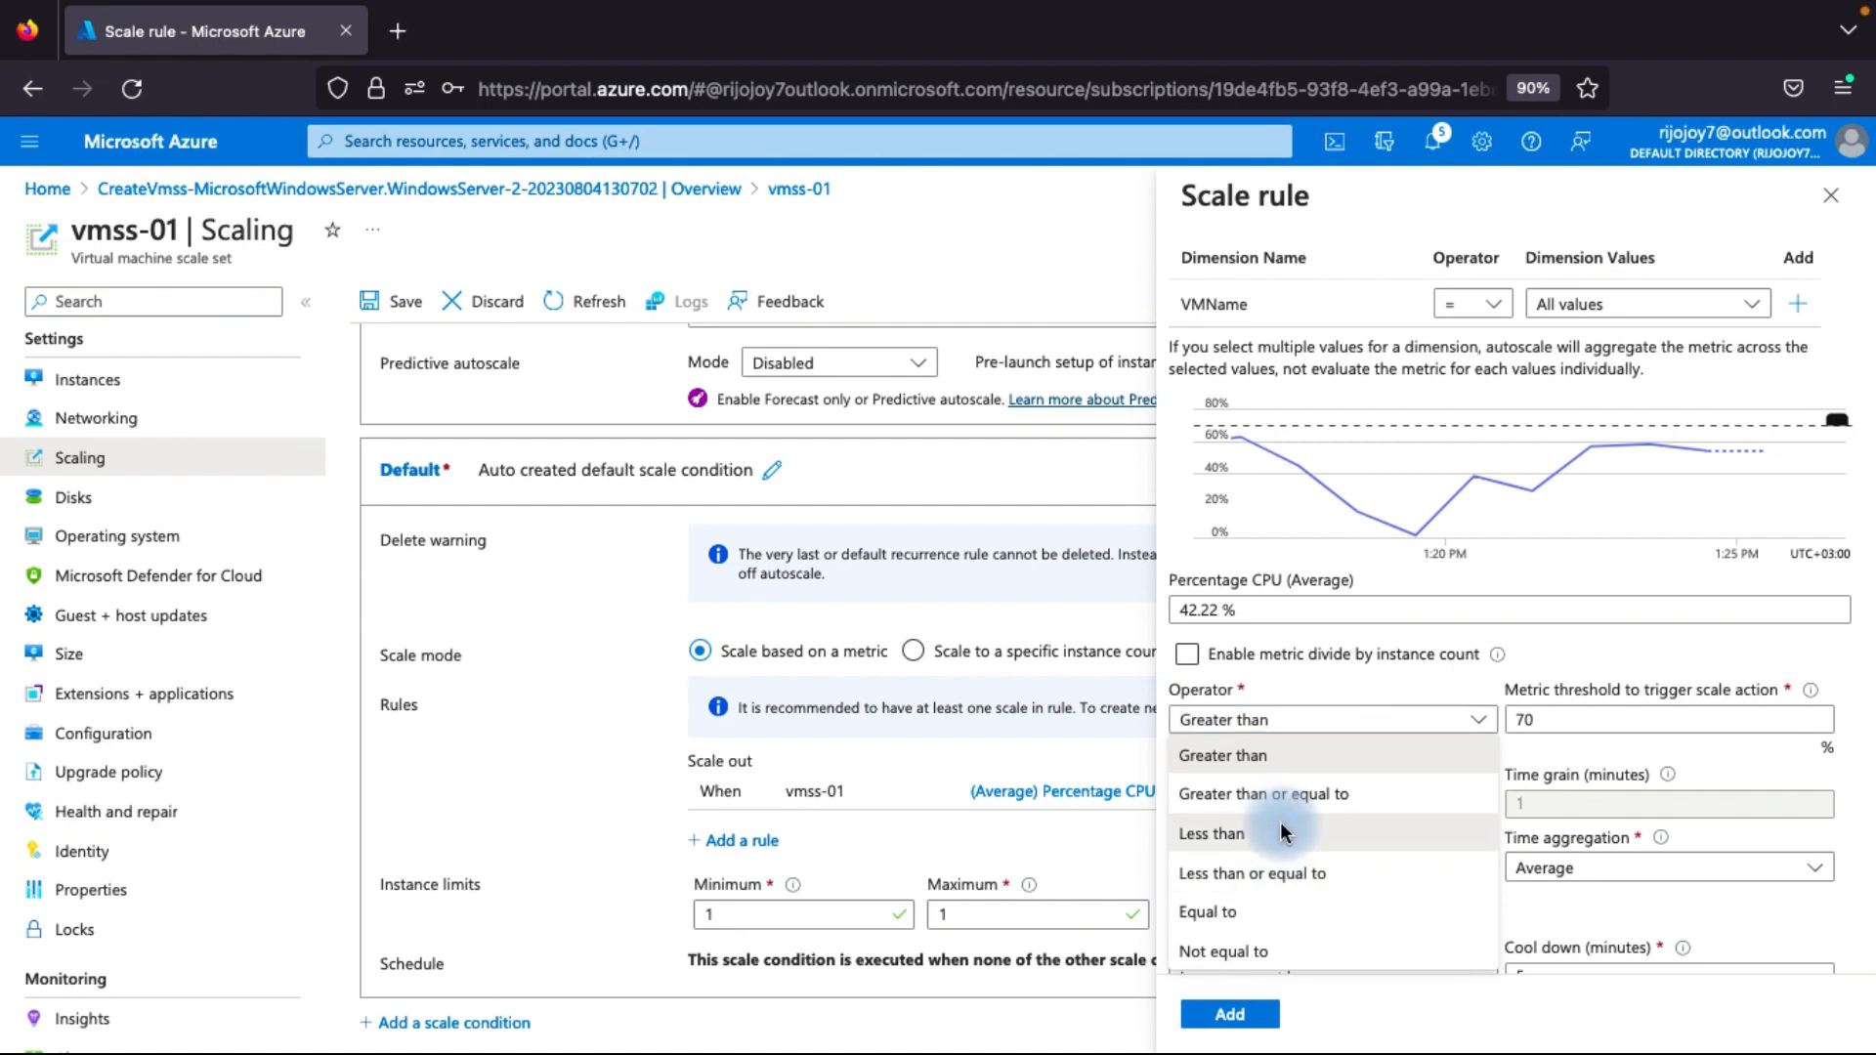
{"action": "left_click", "coordinate": [1249, 833]}
{"action": "left_click", "coordinate": [1539, 722]}
{"action": "key", "text": "BackSpace"}
{"action": "key", "text": "BackSpace"}
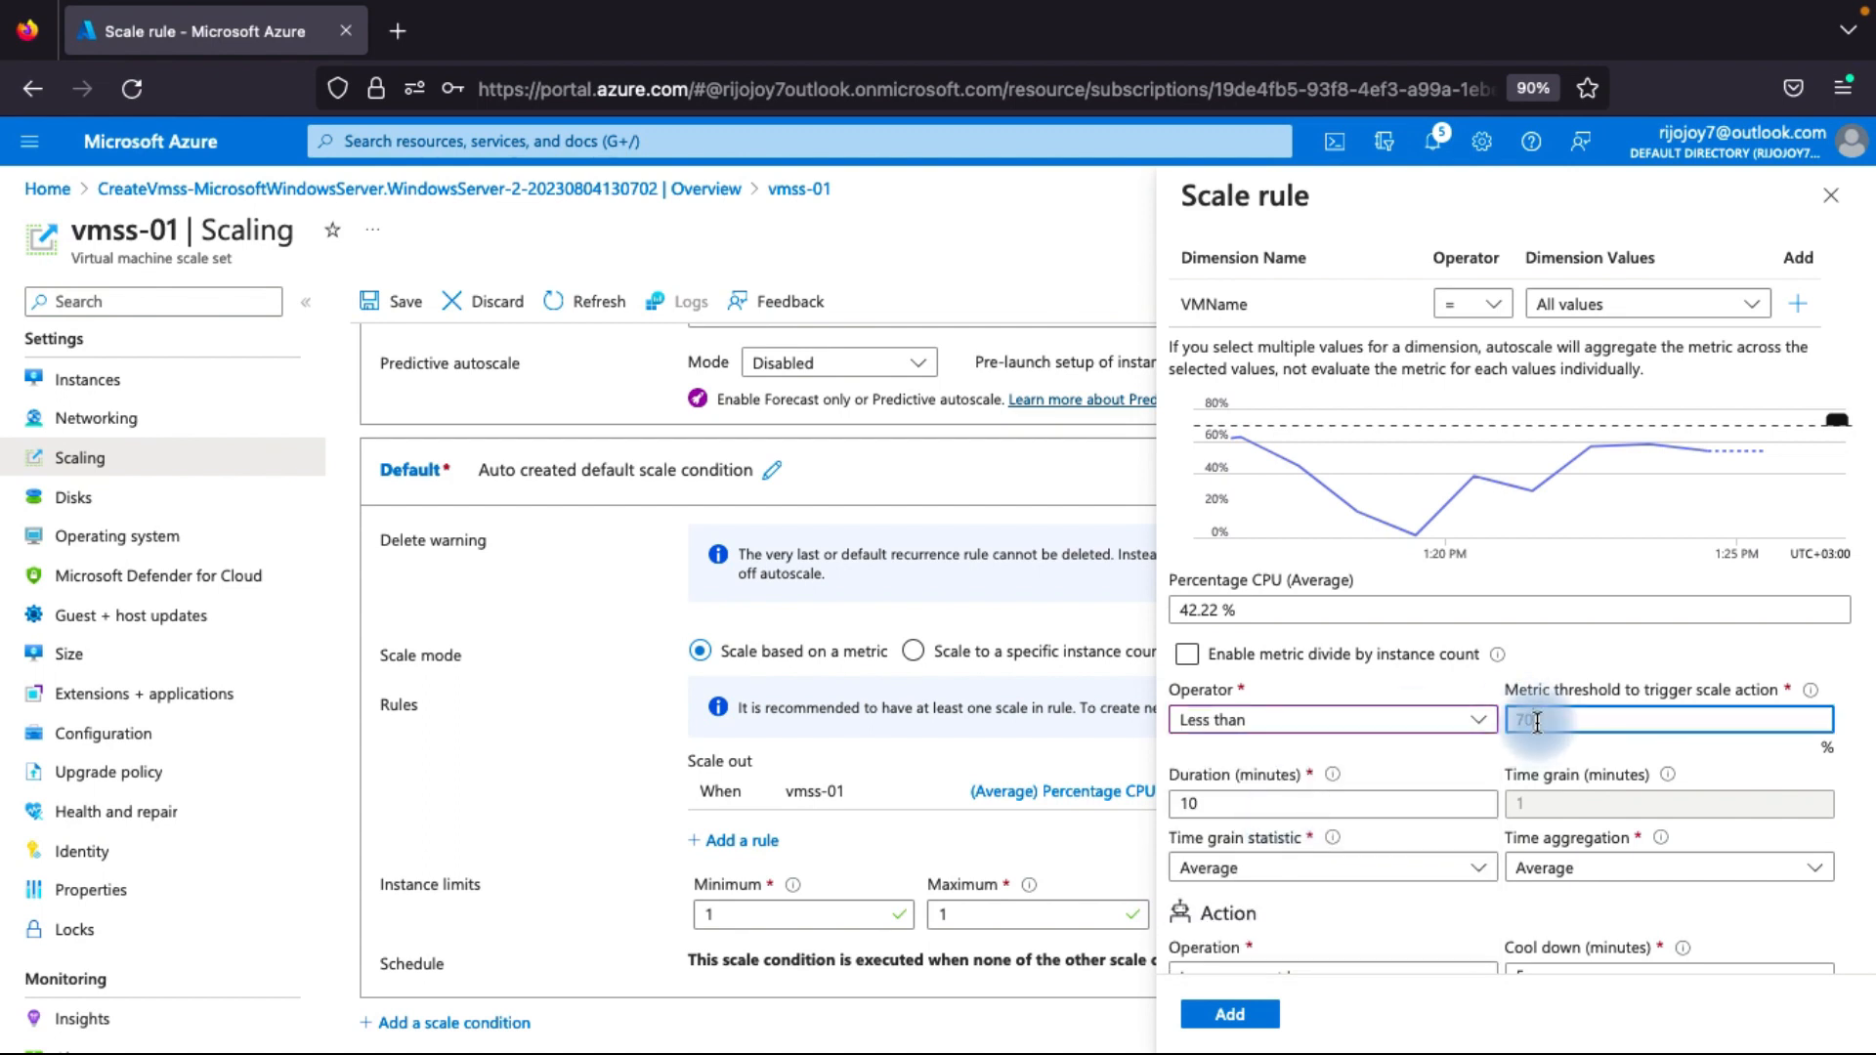
{"action": "type", "text": "35"}
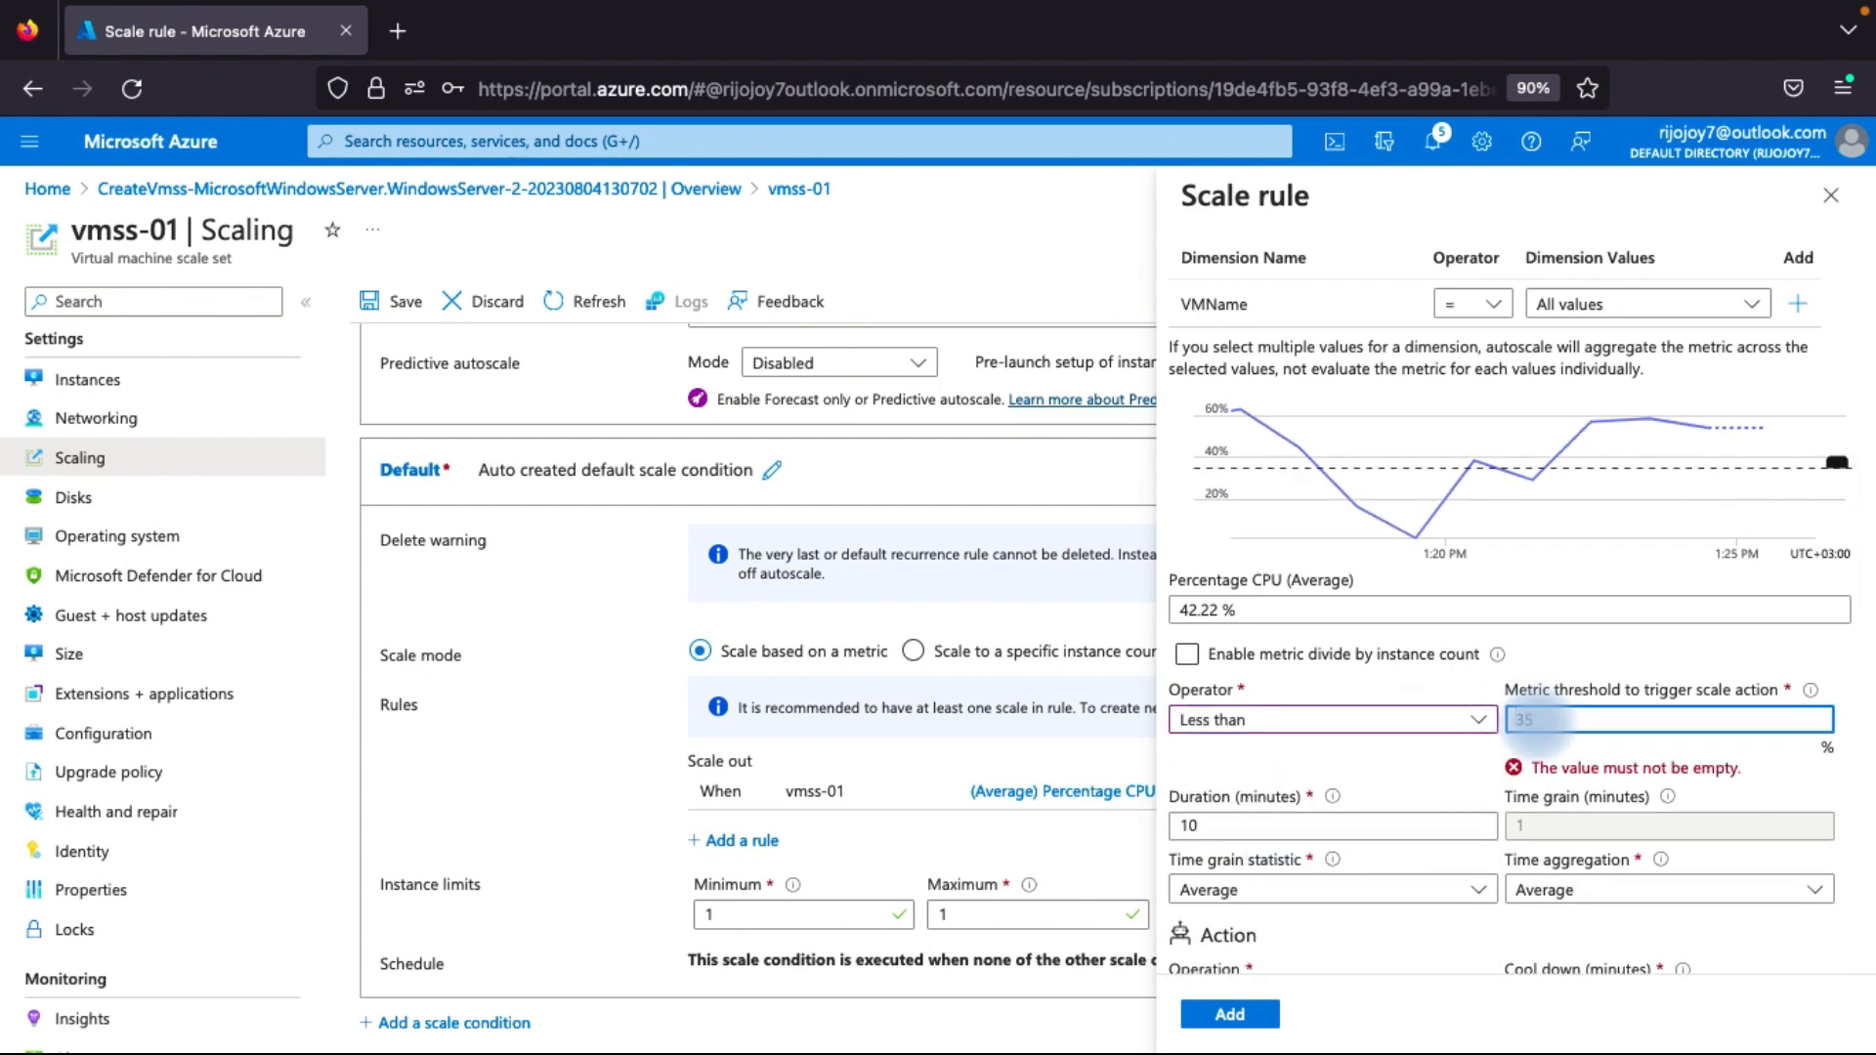
Set the rule's action to decrease the instance count by 1 and add it as a scale-in rule.
{"action": "scroll", "coordinate": [1432, 757], "scroll_direction": "down", "scroll_amount": 2}
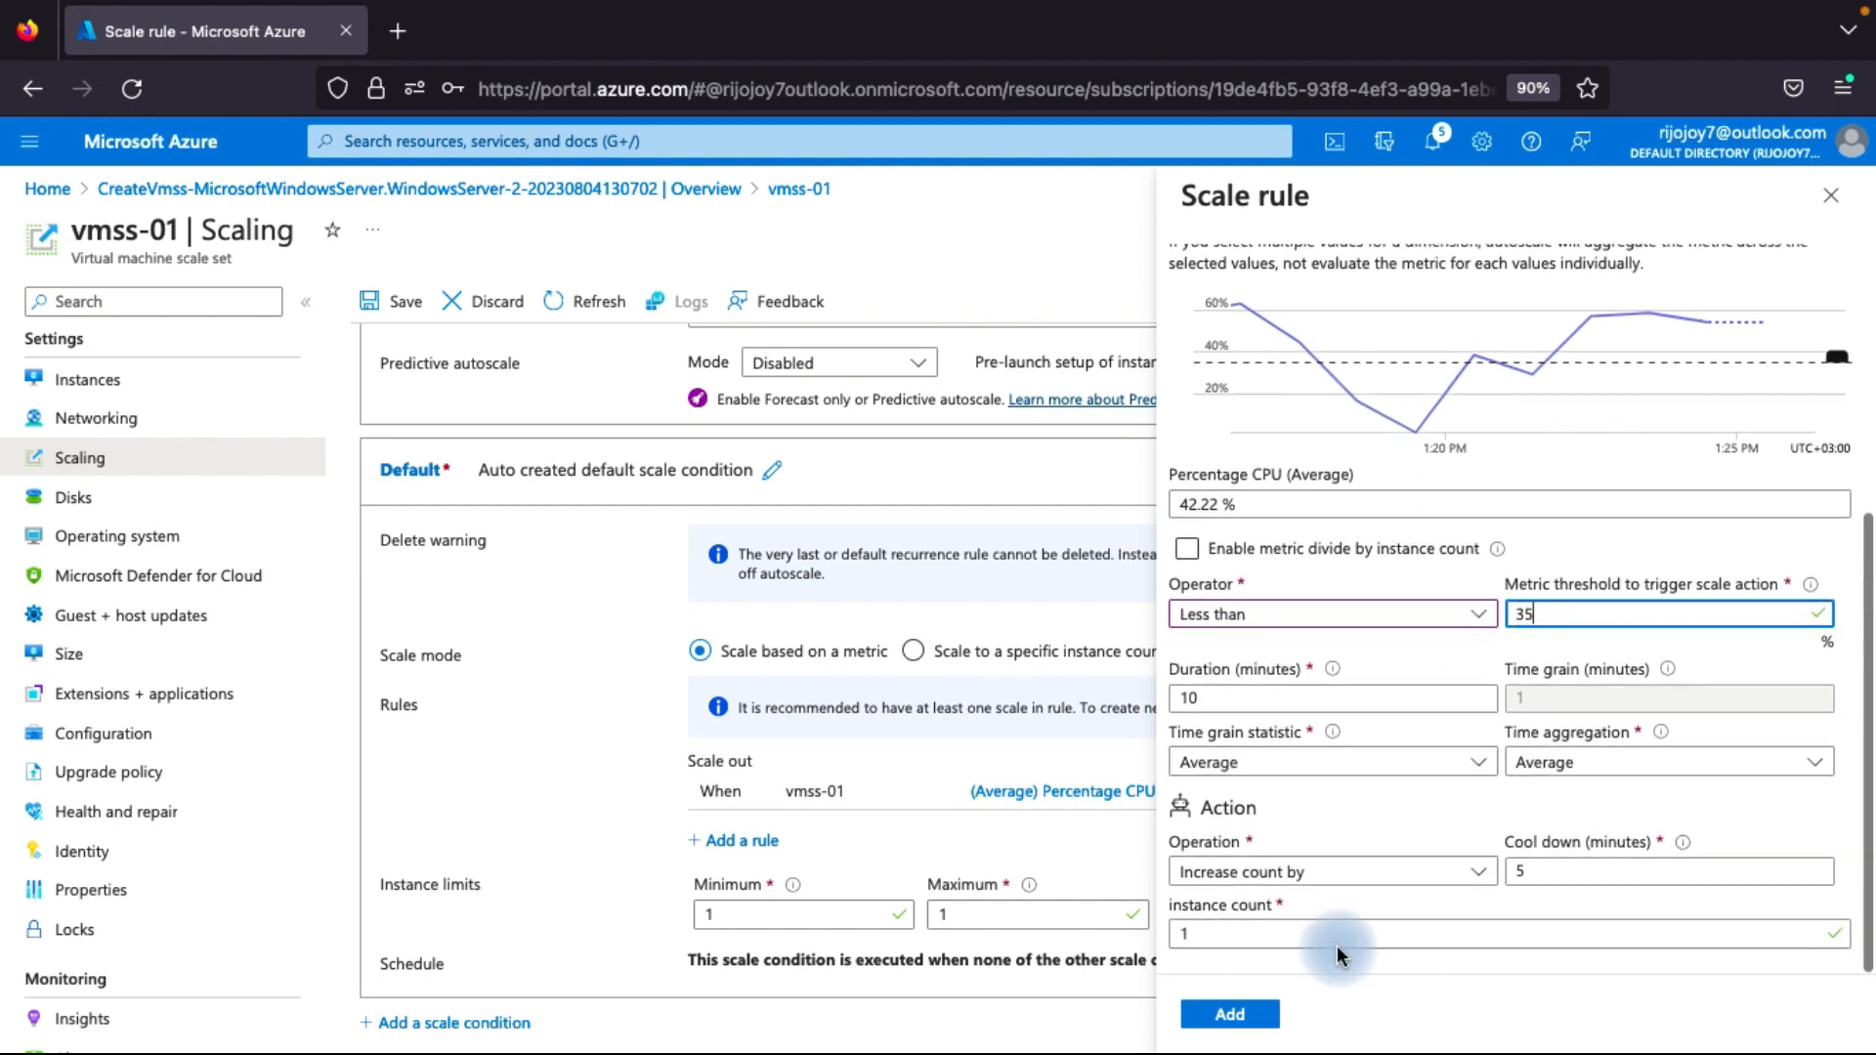
{"action": "left_click", "coordinate": [1391, 880]}
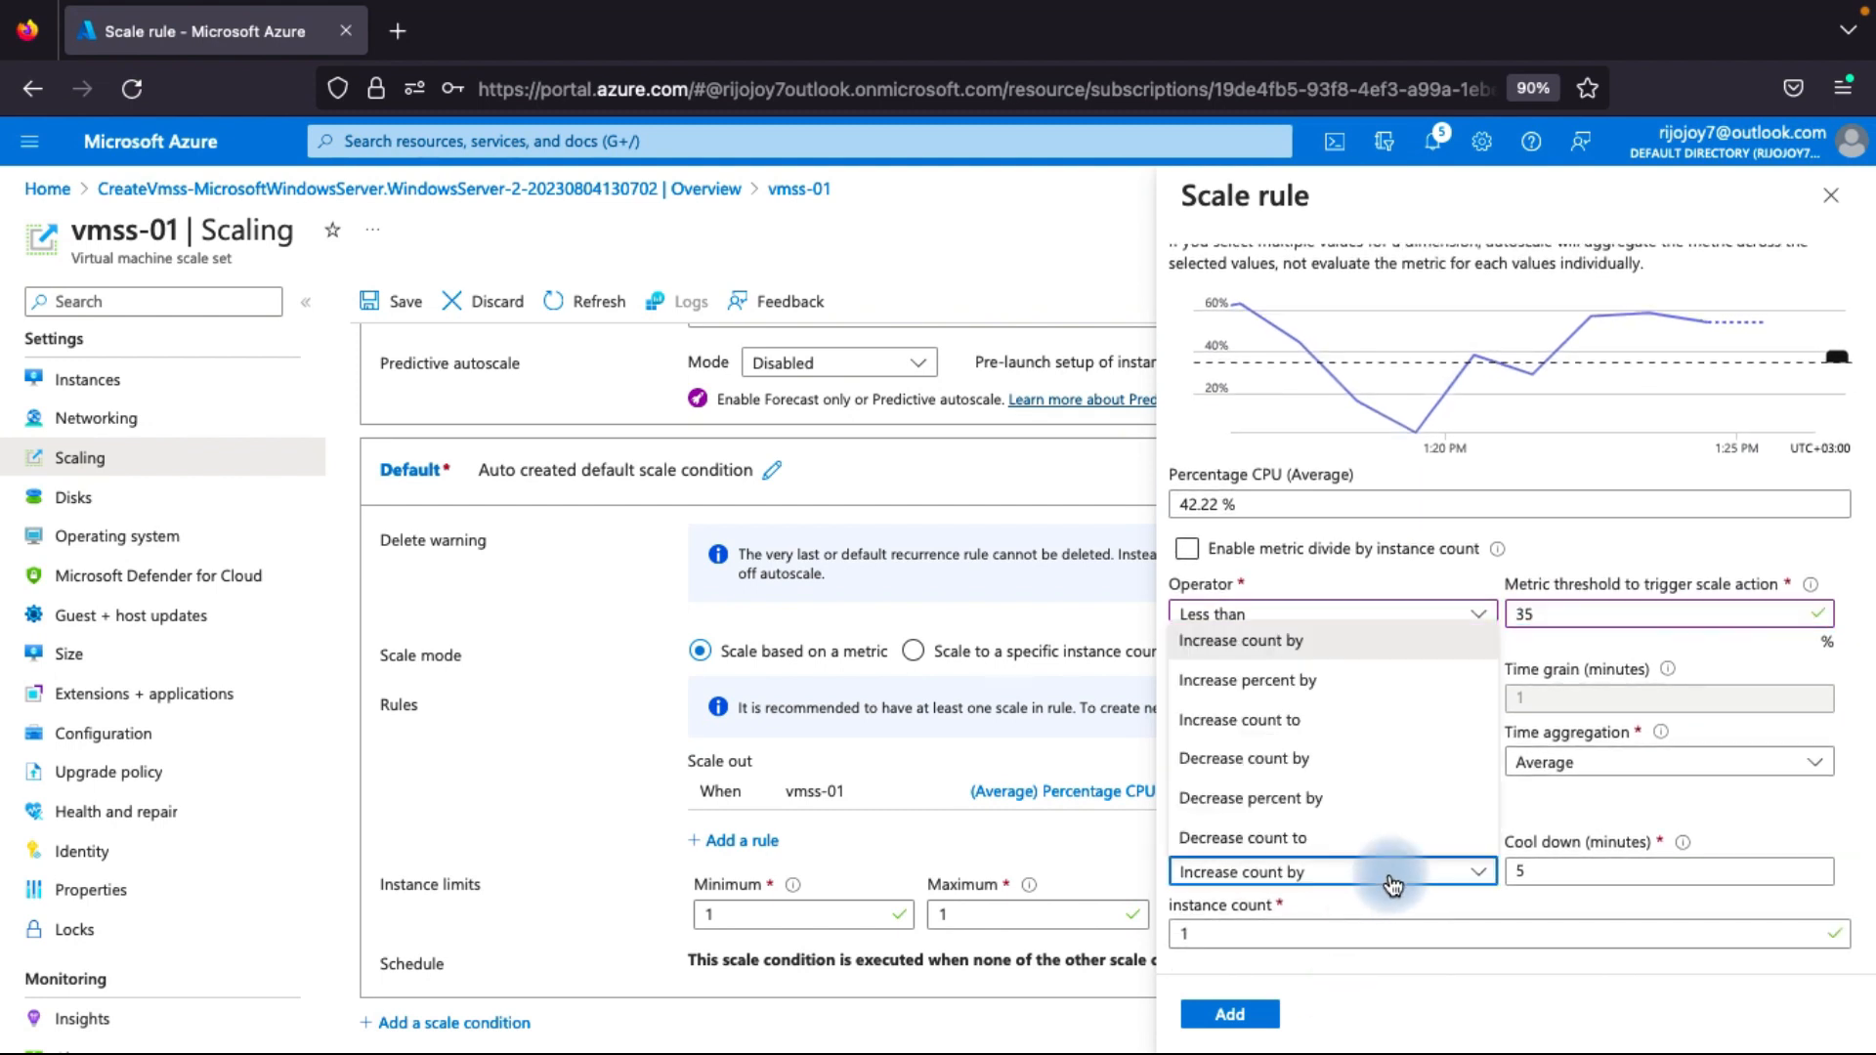
{"action": "left_click", "coordinate": [1315, 761]}
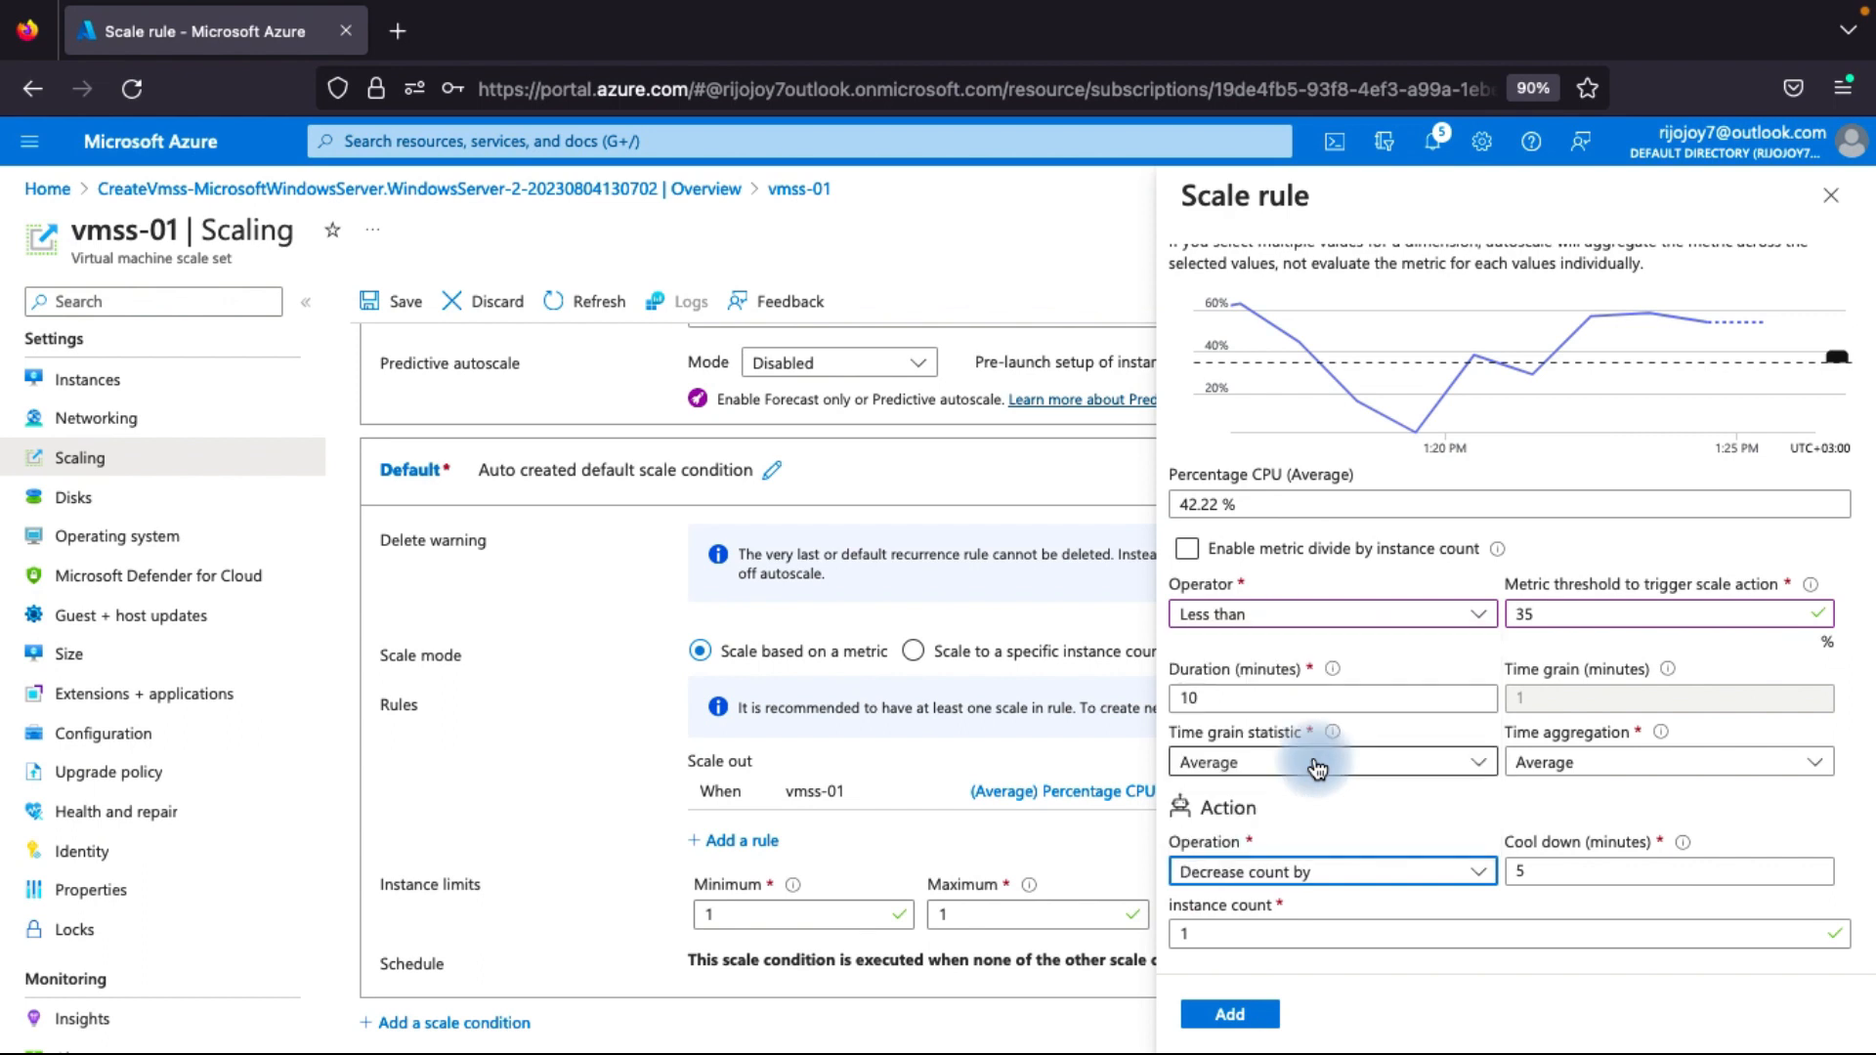
{"action": "left_click", "coordinate": [1528, 868]}
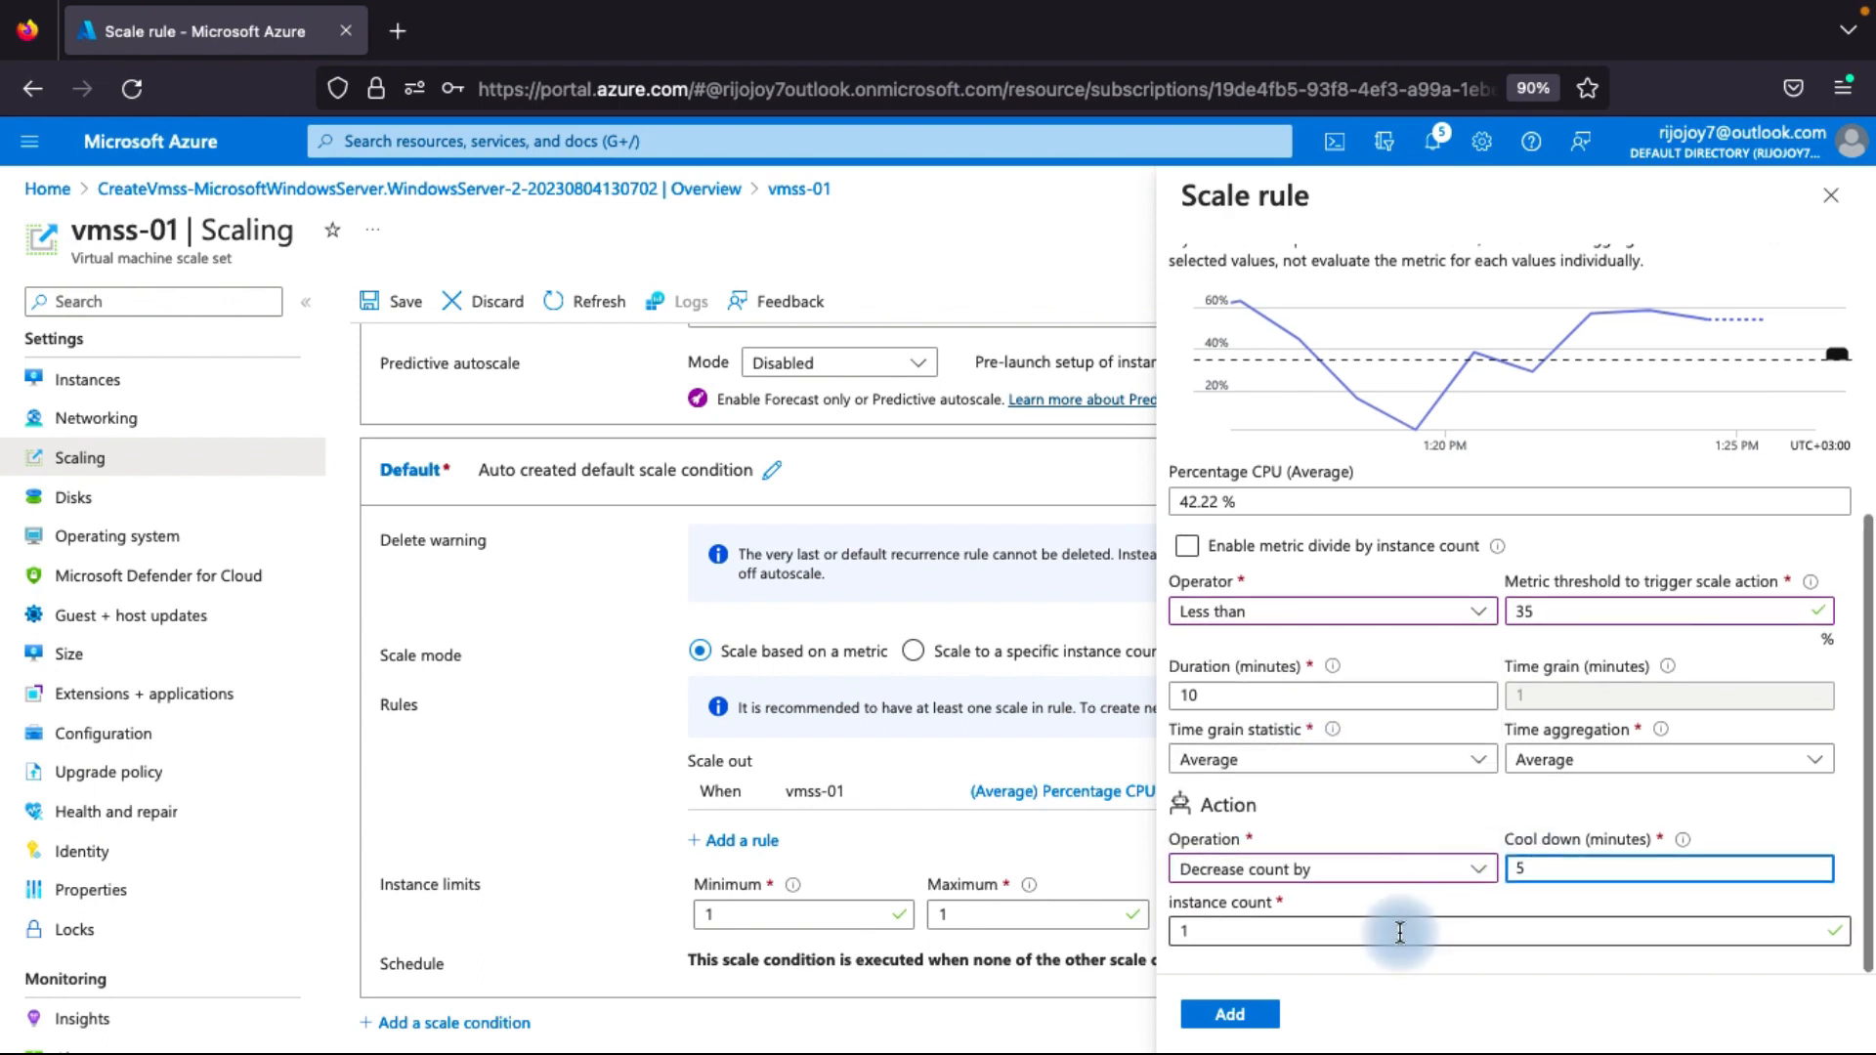
{"action": "left_click", "coordinate": [1233, 1015]}
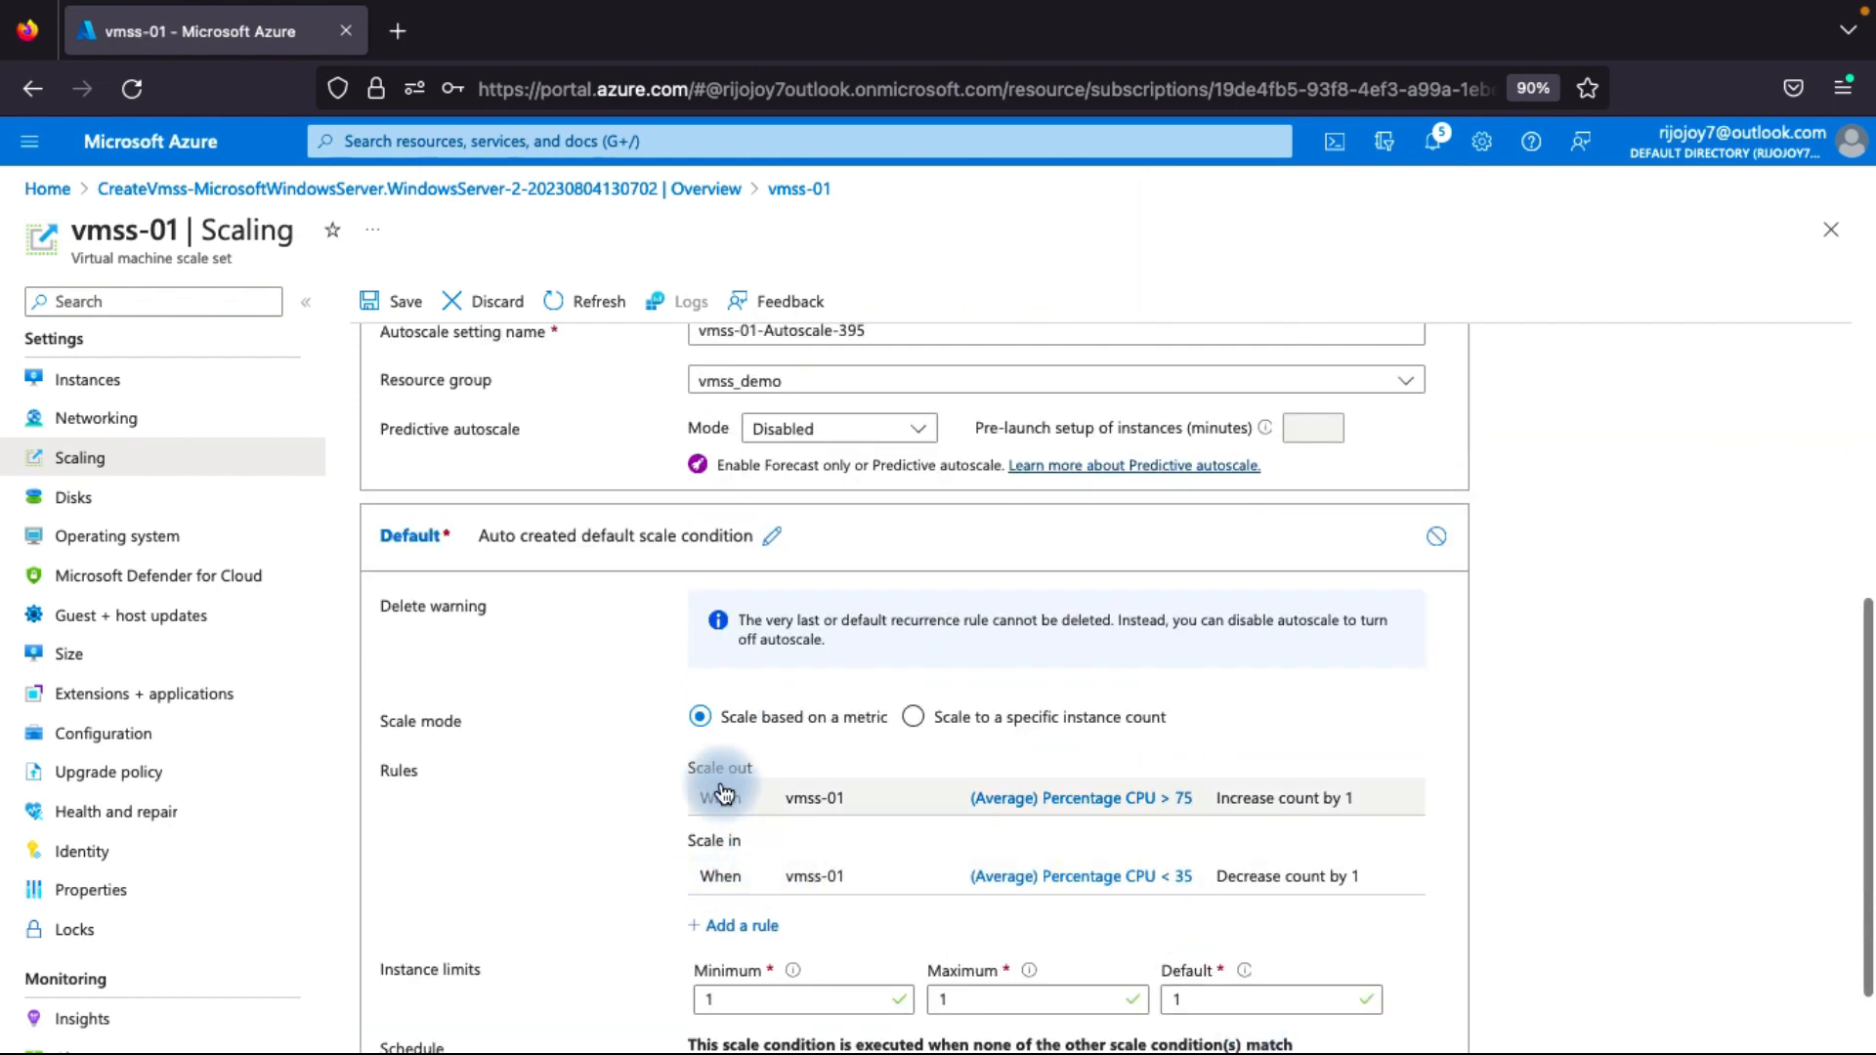
Review the scale-out and scale-in rules and the instance limits of vmss-01's default scale condition.
{"action": "scroll", "coordinate": [740, 863], "scroll_direction": "down", "scroll_amount": 1}
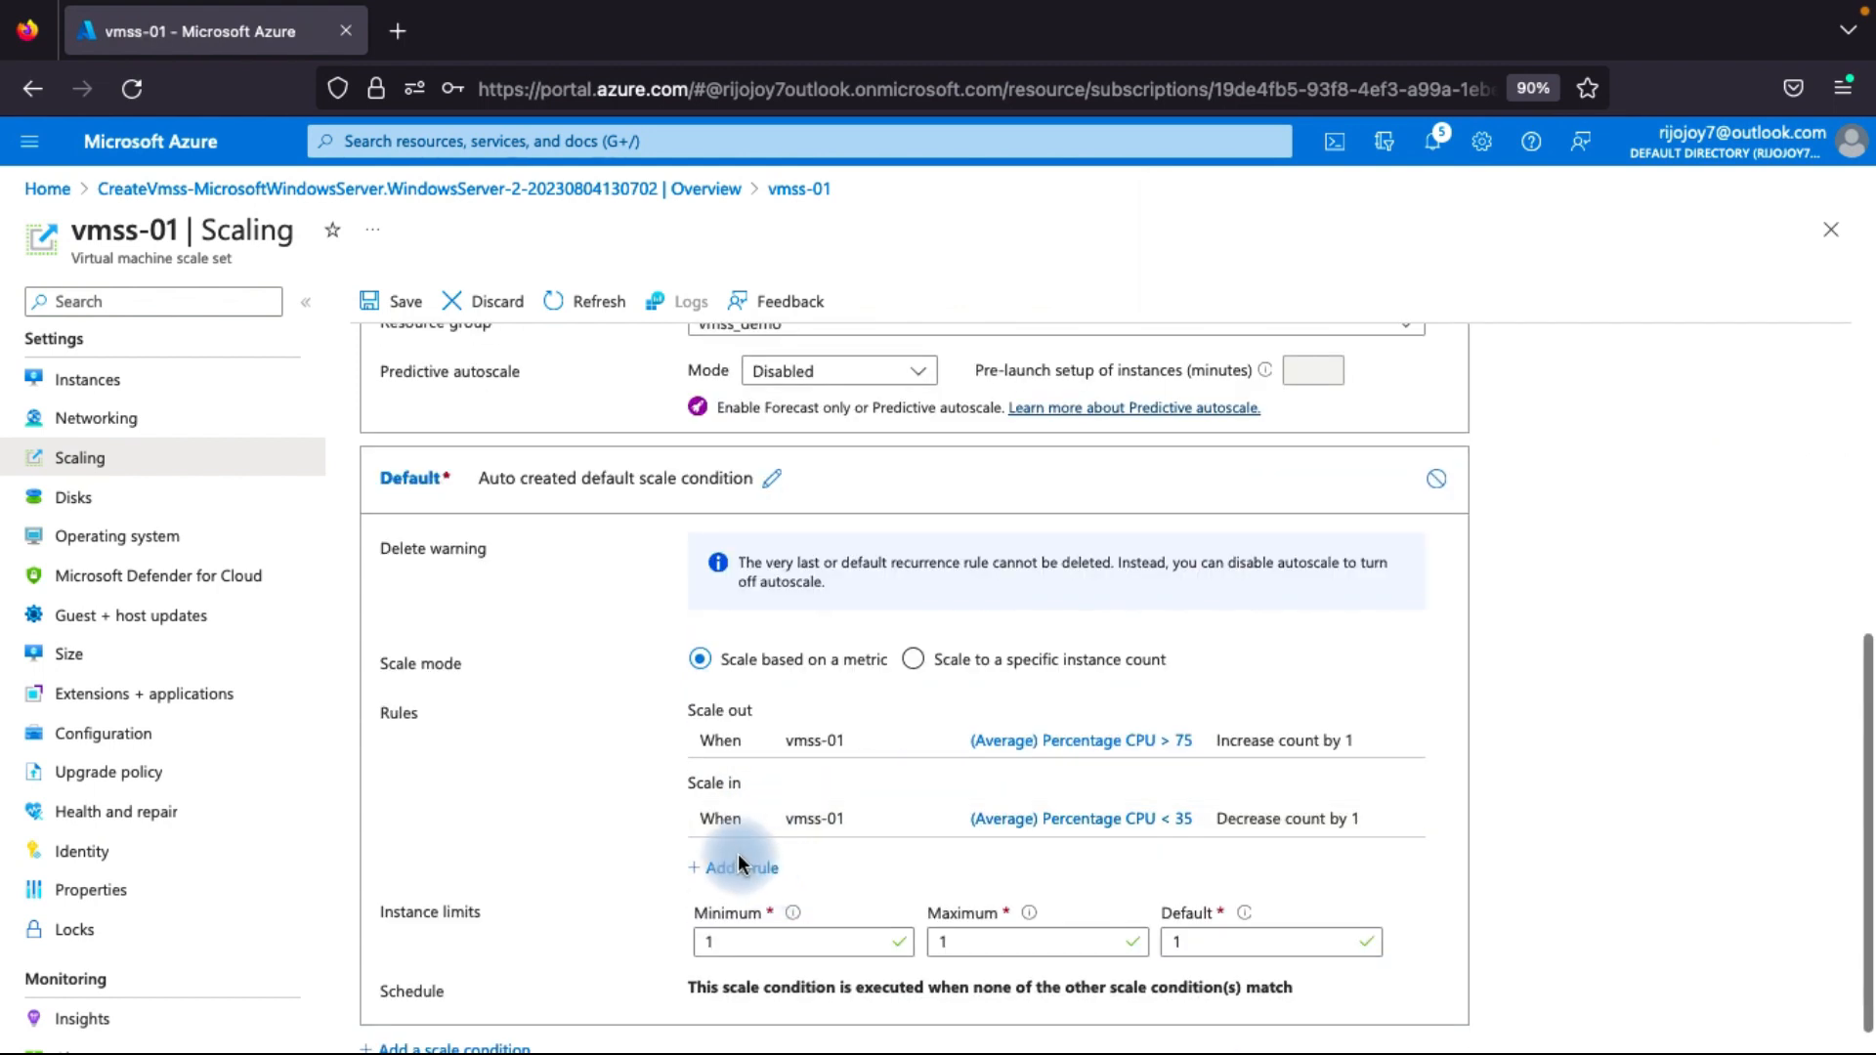
{"action": "scroll", "coordinate": [812, 885], "scroll_direction": "up", "scroll_amount": 2}
{"action": "scroll", "coordinate": [888, 860], "scroll_direction": "up", "scroll_amount": 2}
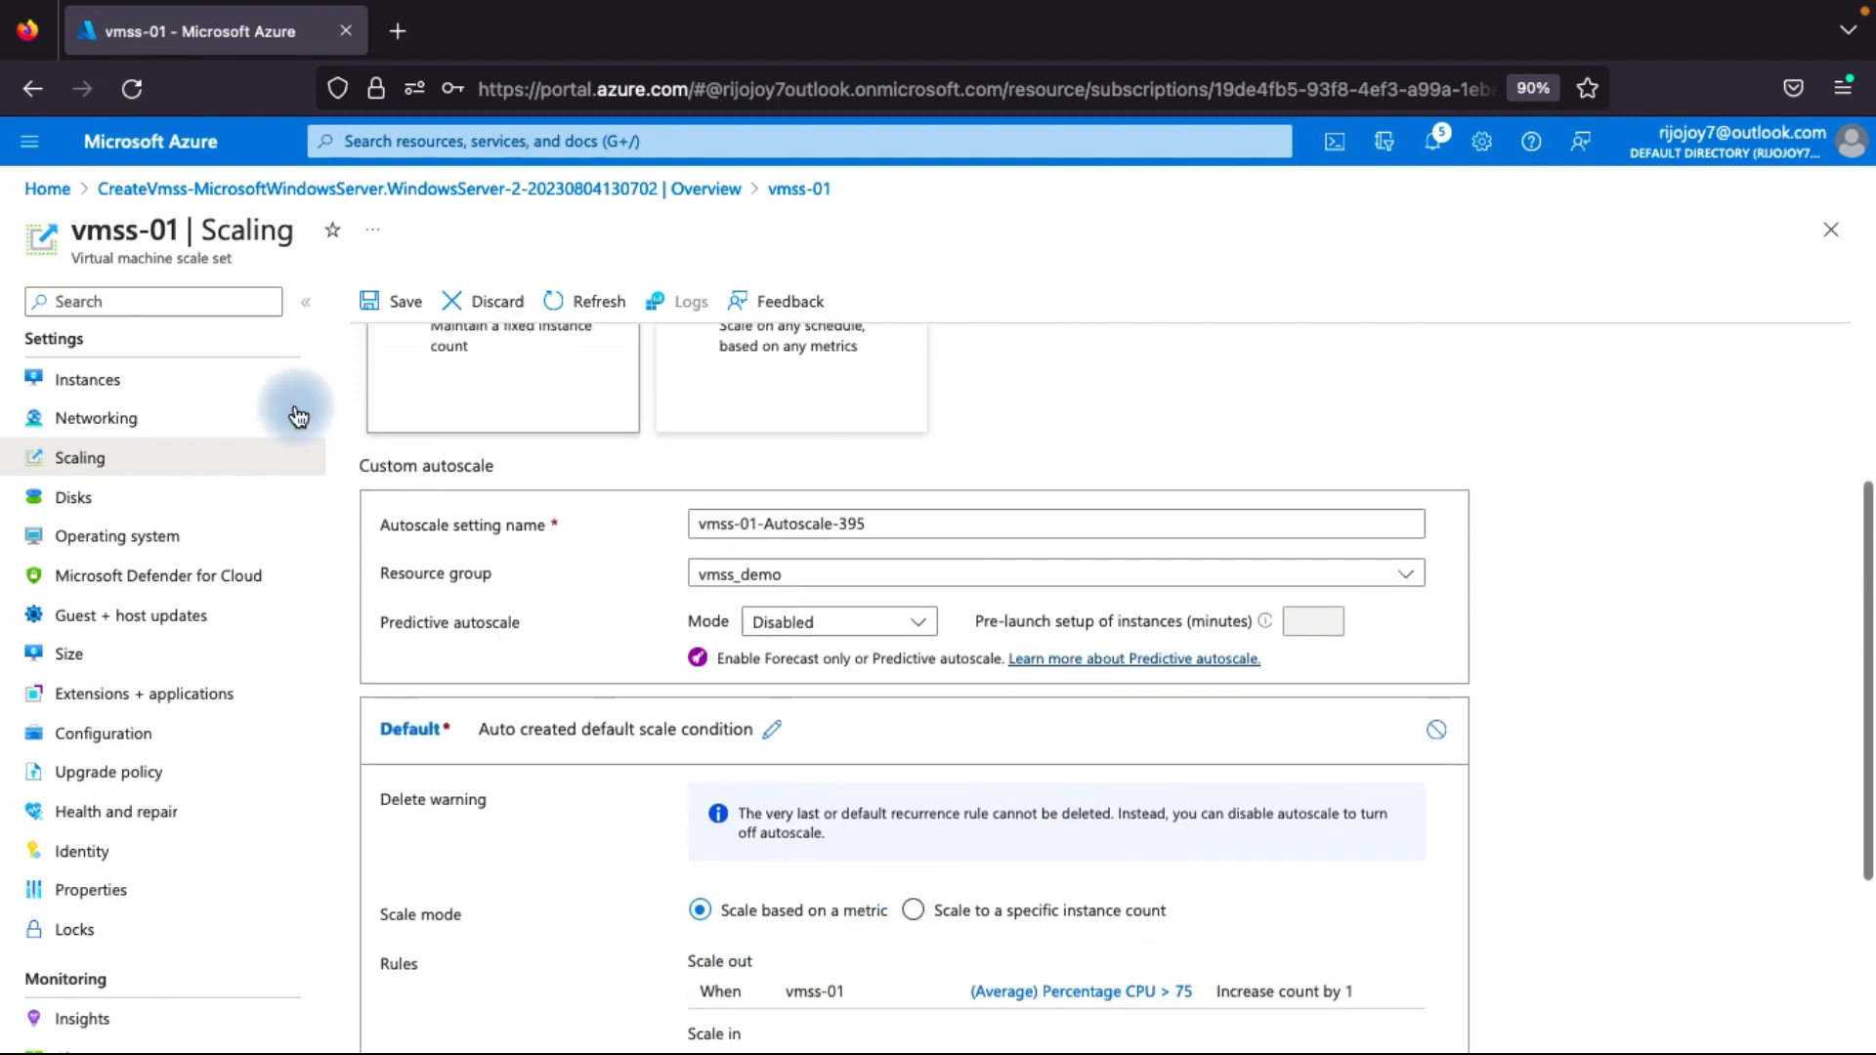
{"action": "scroll", "coordinate": [802, 543], "scroll_direction": "down", "scroll_amount": 4}
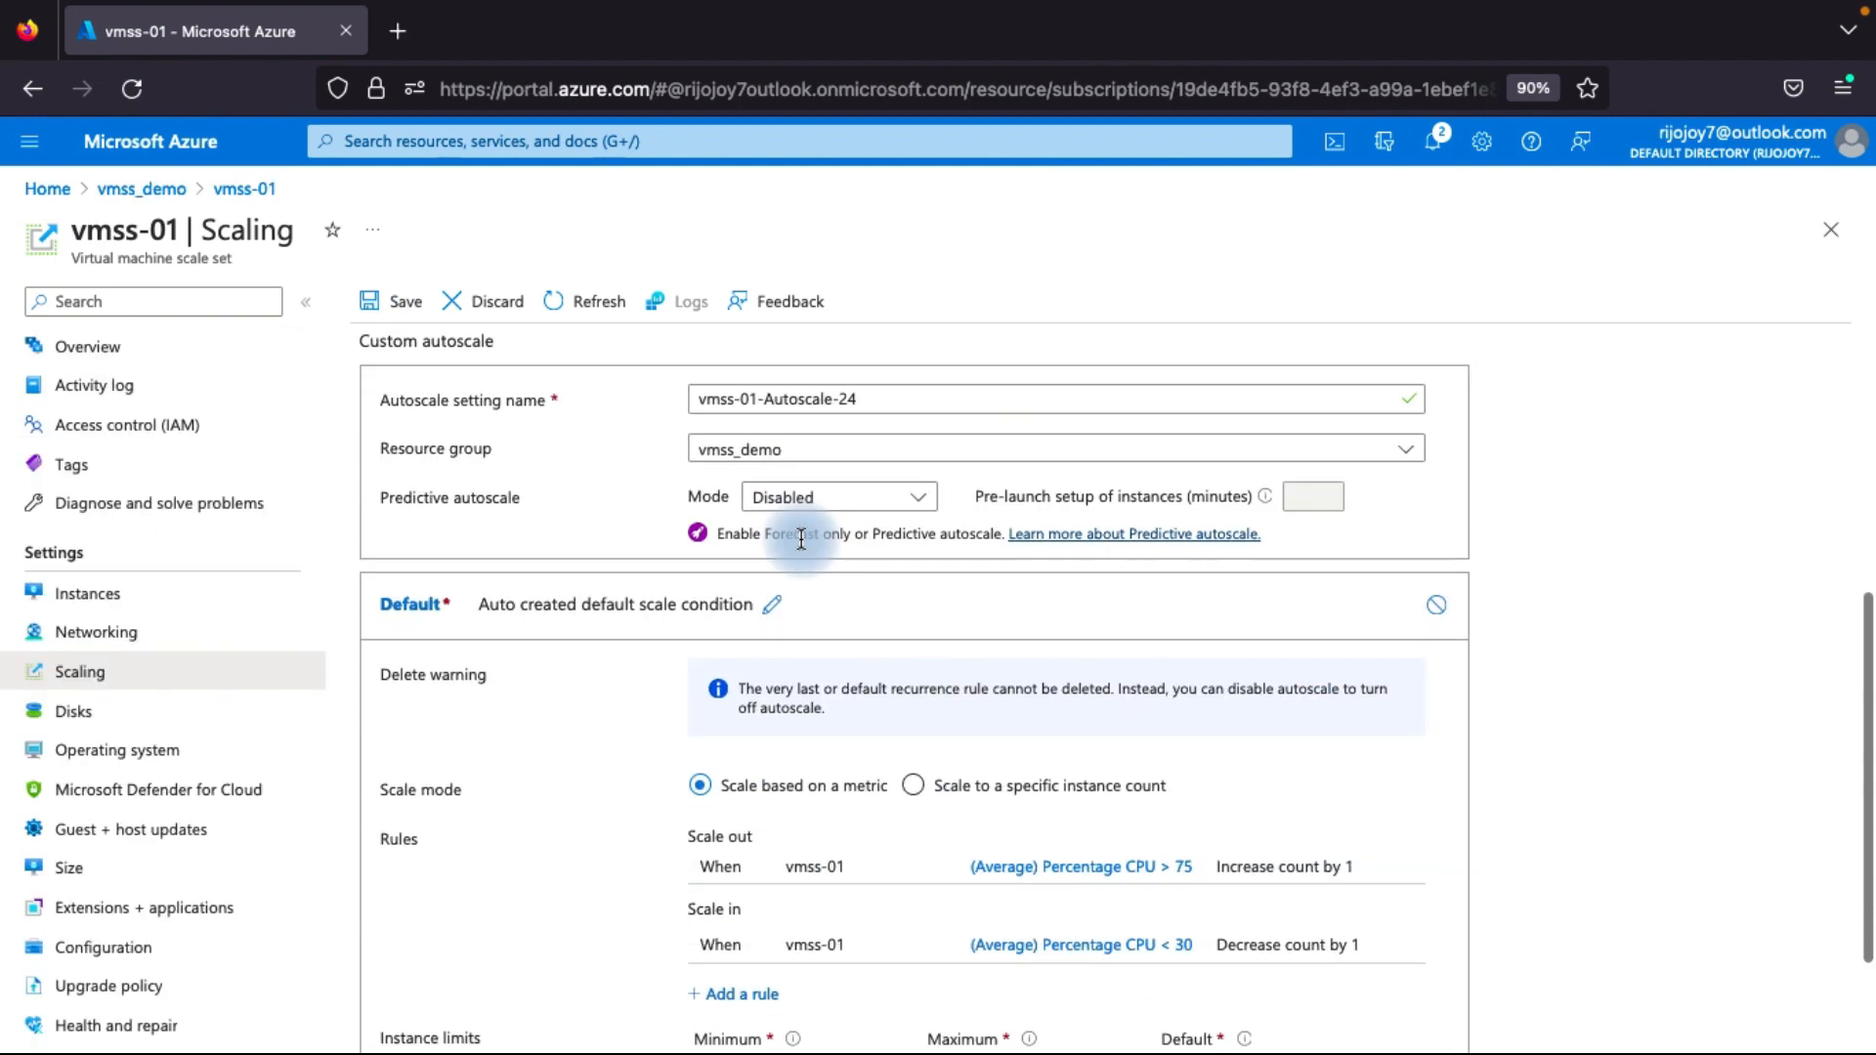
{"action": "scroll", "coordinate": [800, 536], "scroll_direction": "down", "scroll_amount": 1}
{"action": "scroll", "coordinate": [816, 841], "scroll_direction": "down", "scroll_amount": 1}
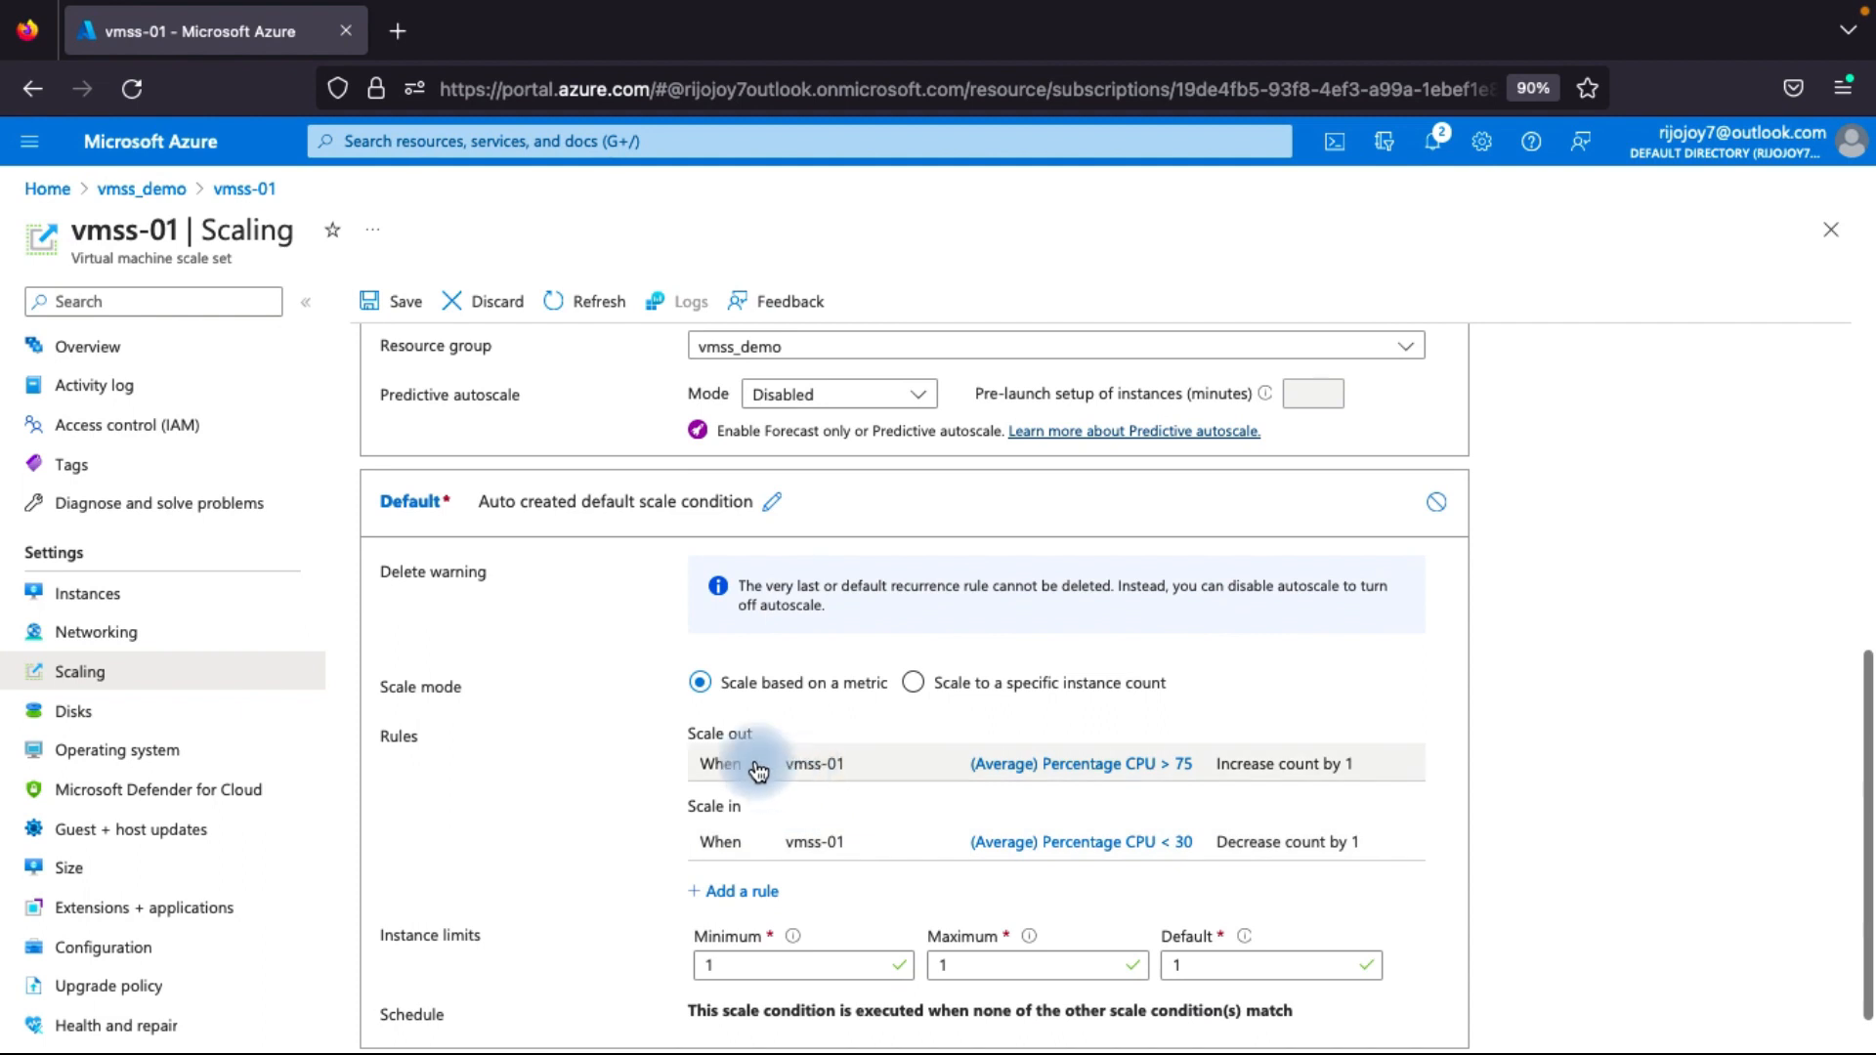